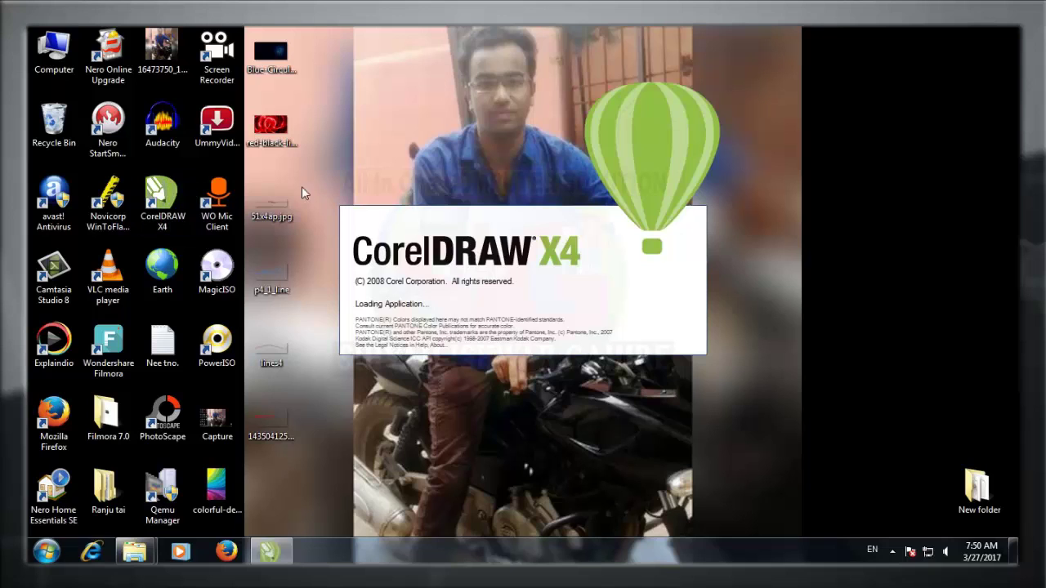
Dismiss the sound settings and start a new blank document.
left_click(893, 553)
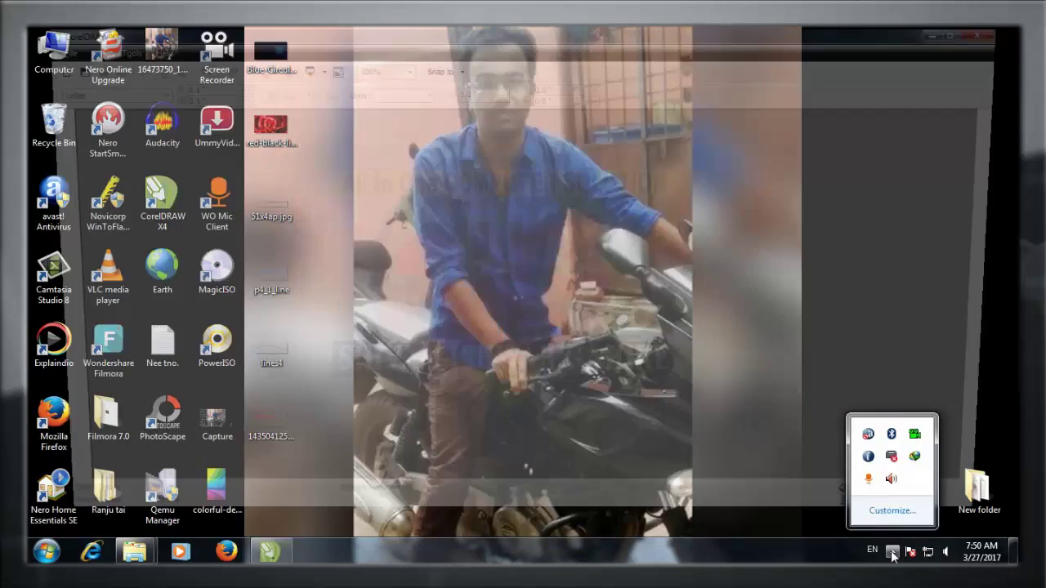
right_click(946, 553)
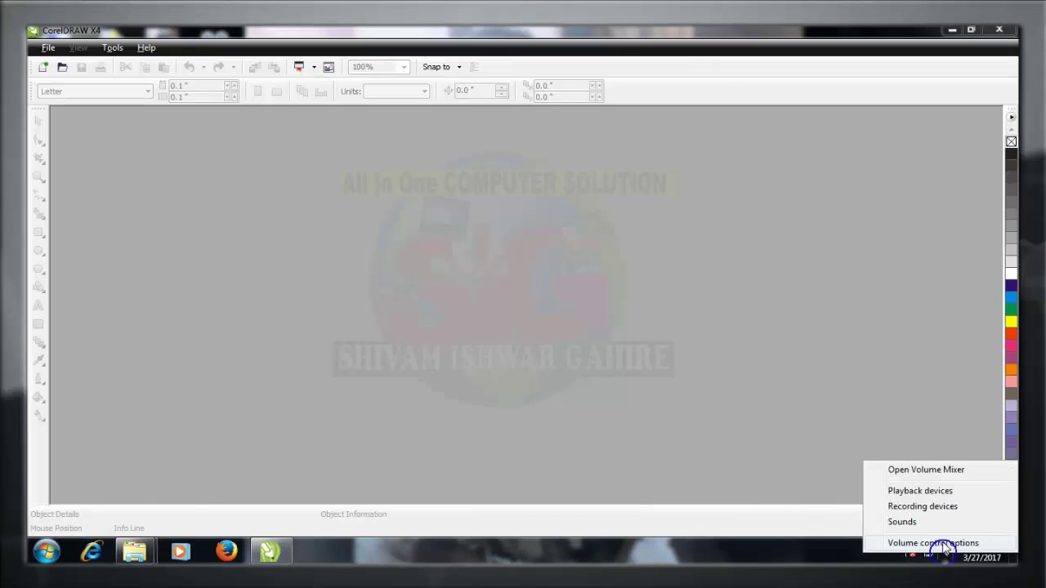
left_click(919, 505)
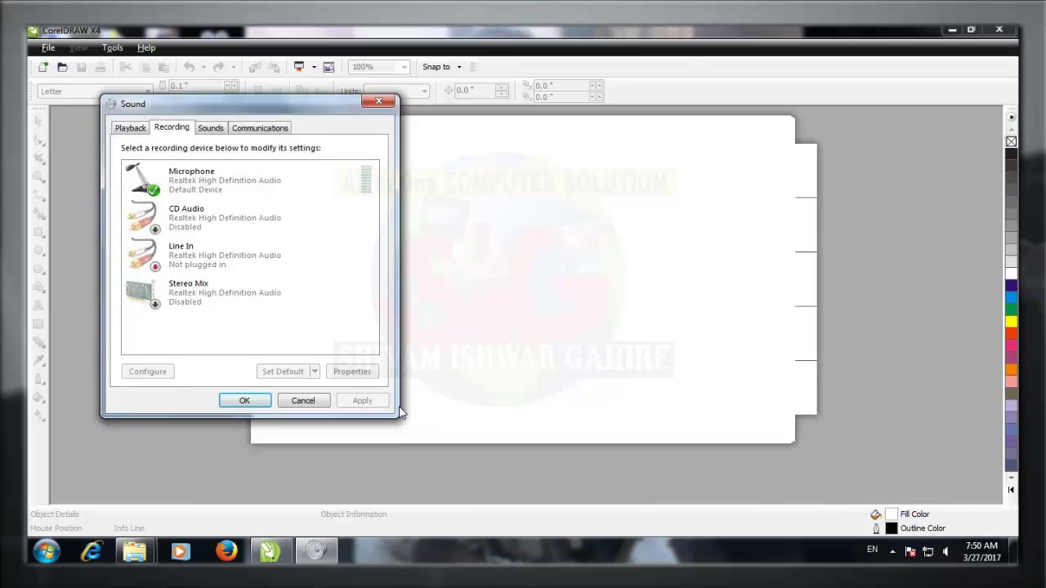
left_click(302, 401)
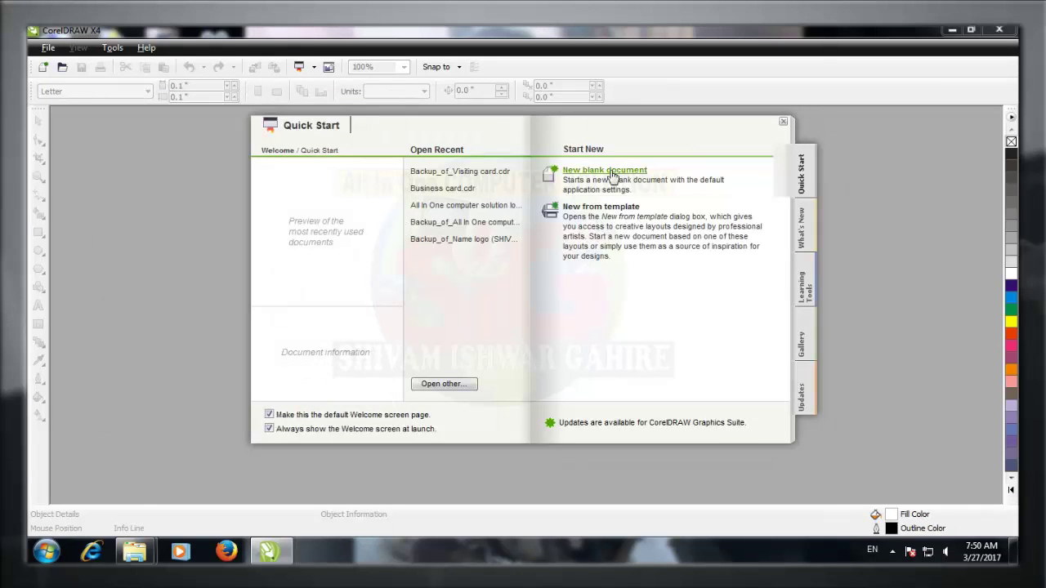
left_click(609, 171)
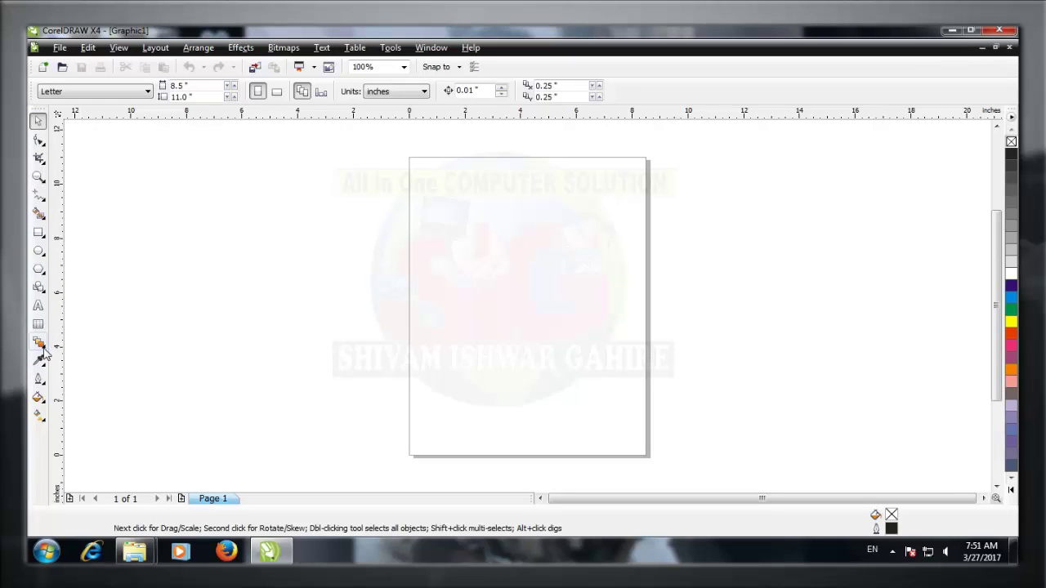
Bring the drawing window back into focus and choose the Rectangle tool.
left_click(891, 552)
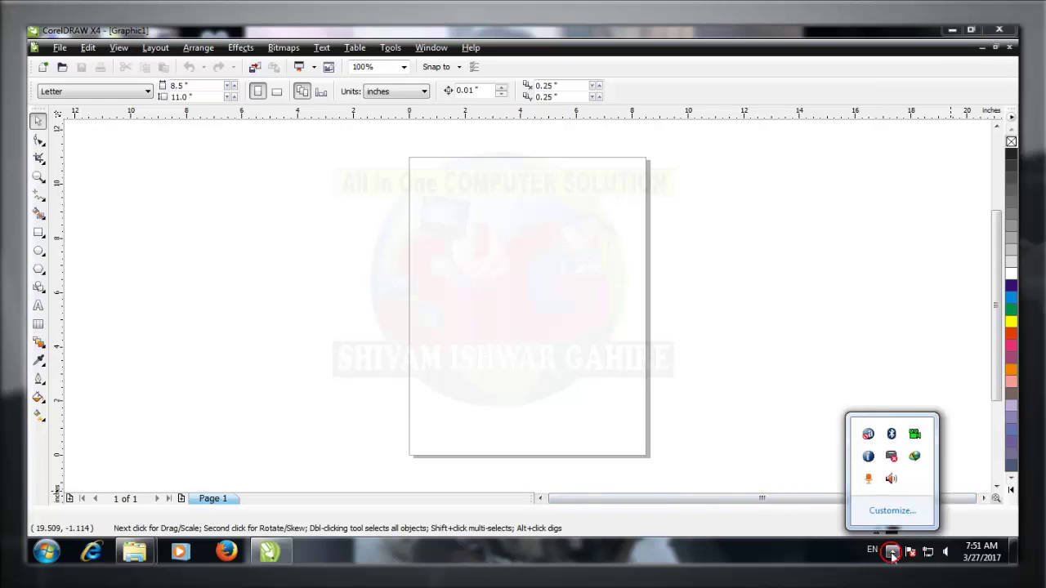
left_click(892, 552)
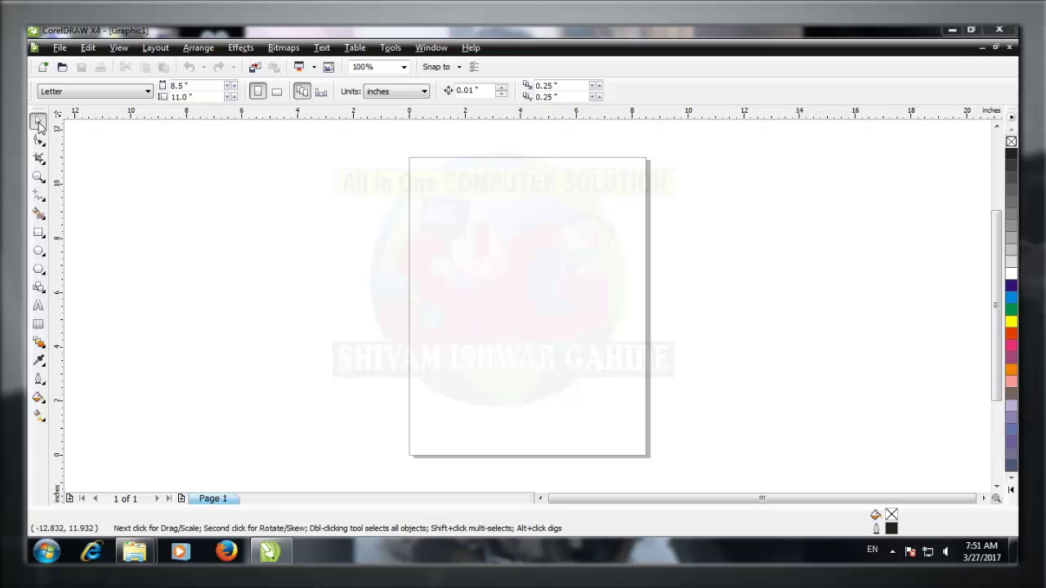
left_click(103, 165)
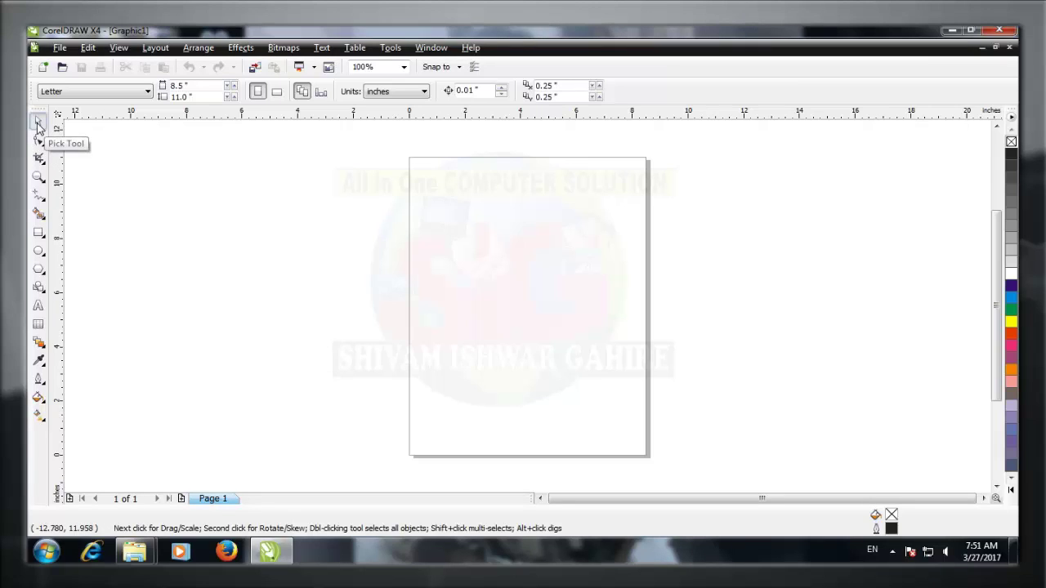
left_click(38, 122)
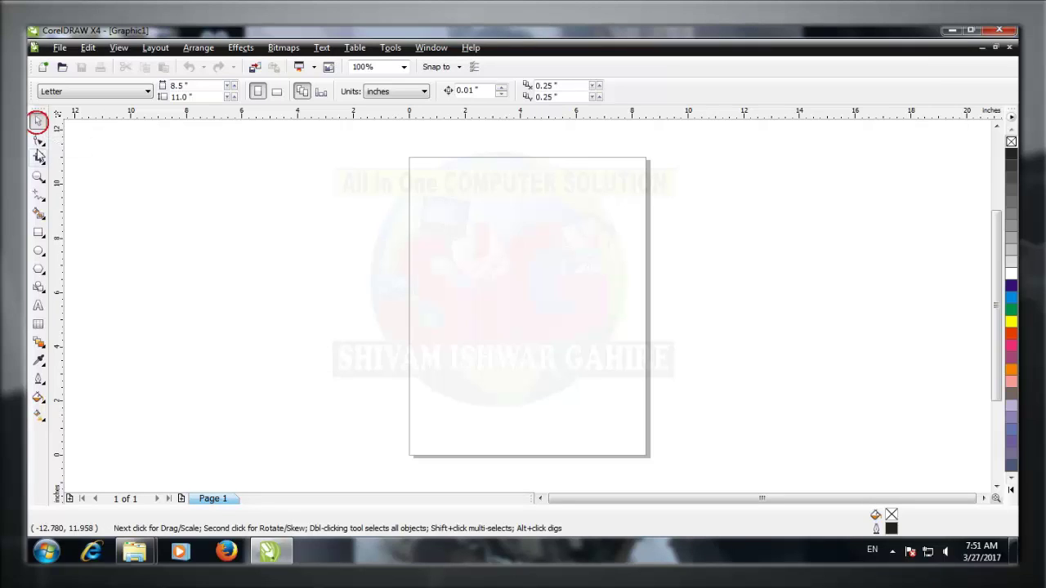
left_click(38, 233)
Draw a rectangle across the page's left edge and shift it further left.
left_click_drag(306, 197, 554, 357)
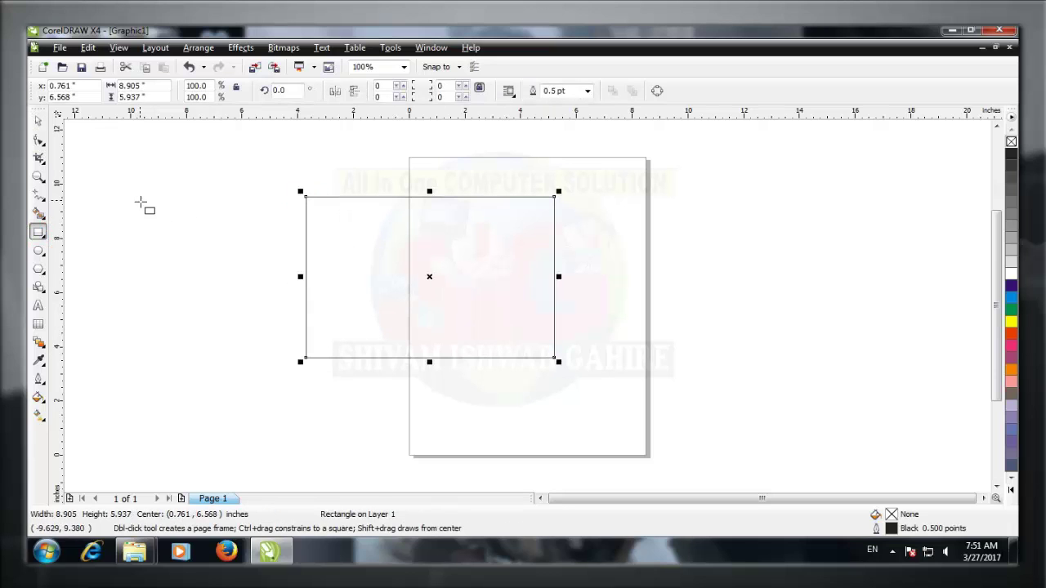
left_click(37, 121)
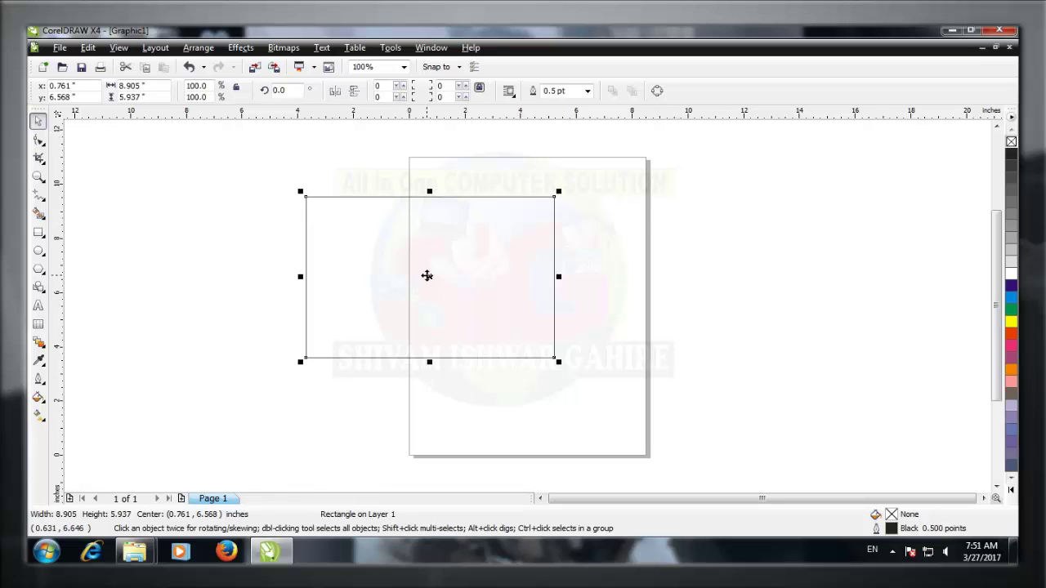
left_click_drag(429, 276, 327, 259)
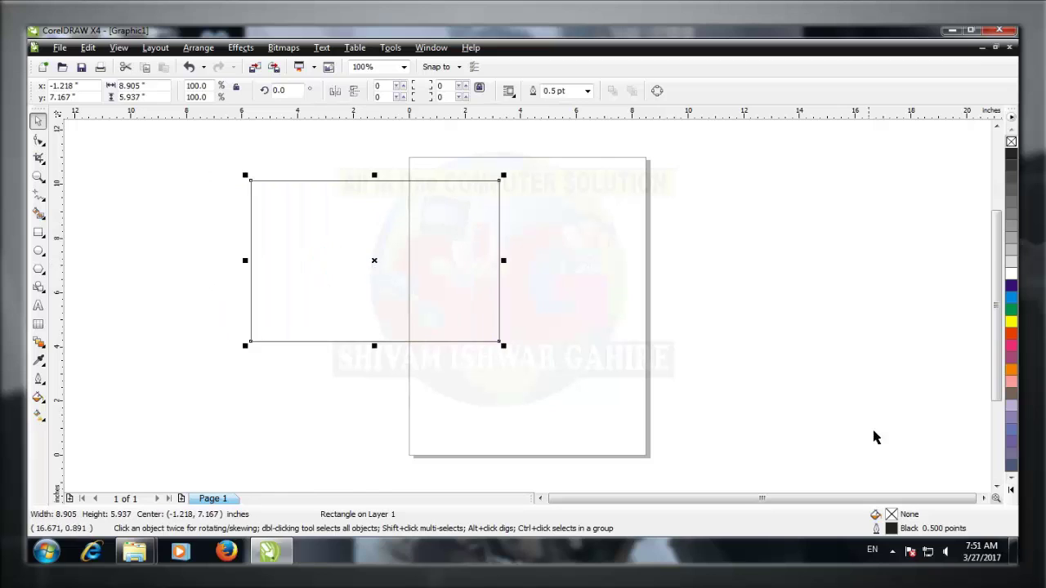
Close the sound settings and move the rectangle lower on the page.
left_click(892, 552)
left_click(894, 553)
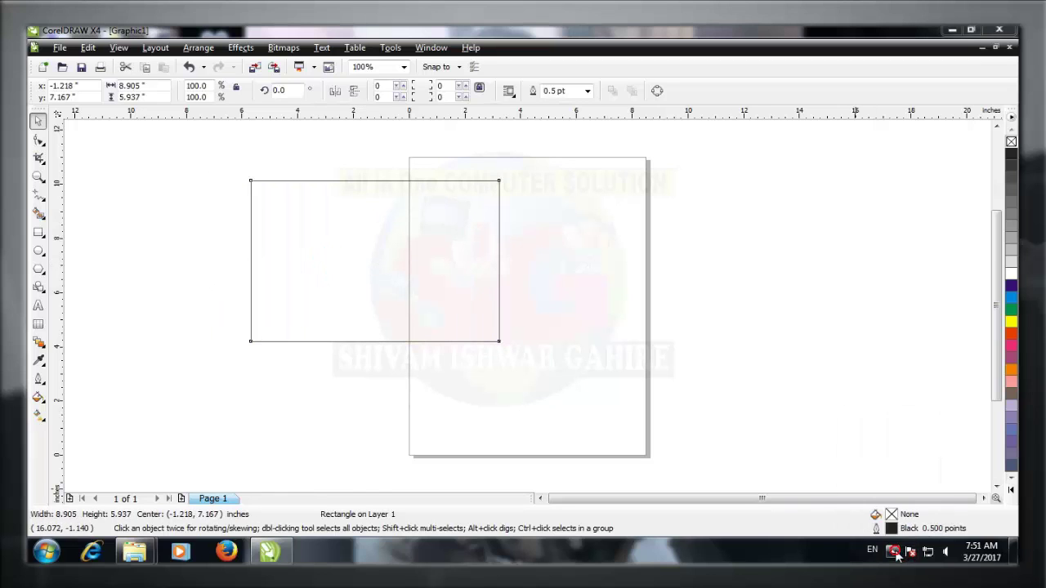
right_click(944, 552)
left_click(922, 506)
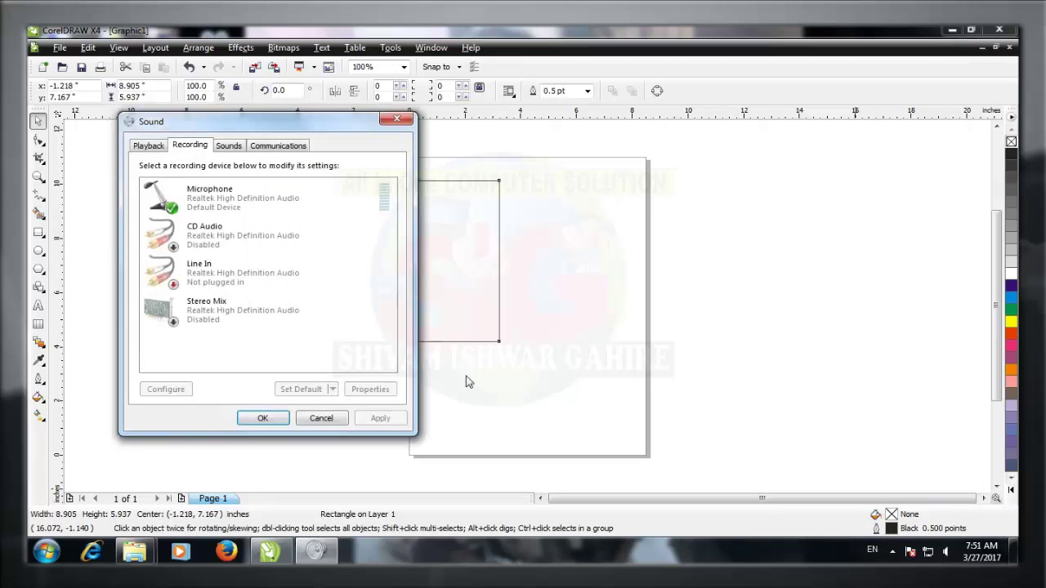
left_click(320, 419)
left_click_drag(368, 245, 395, 319)
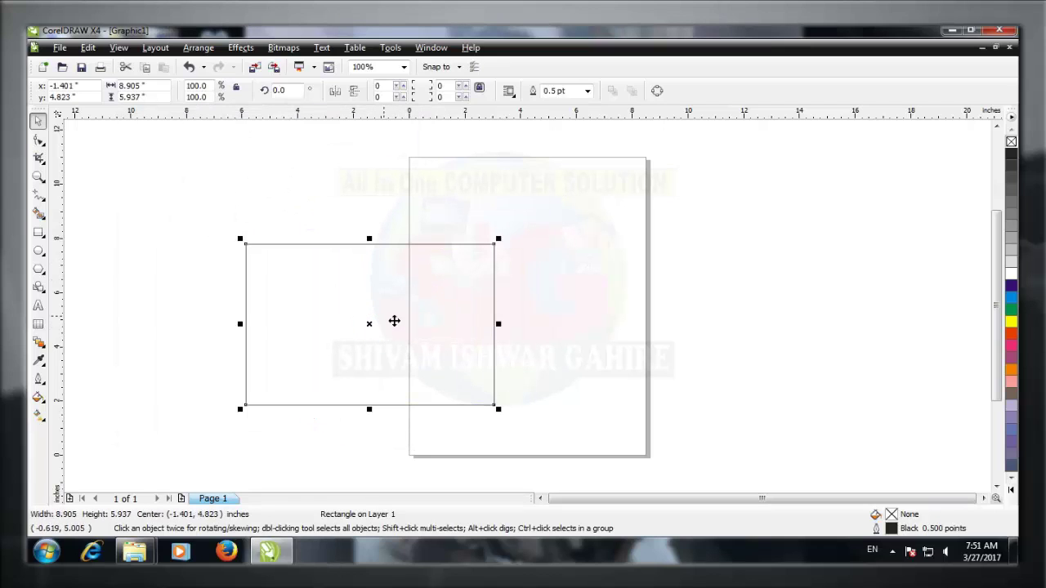
left_click(45, 146)
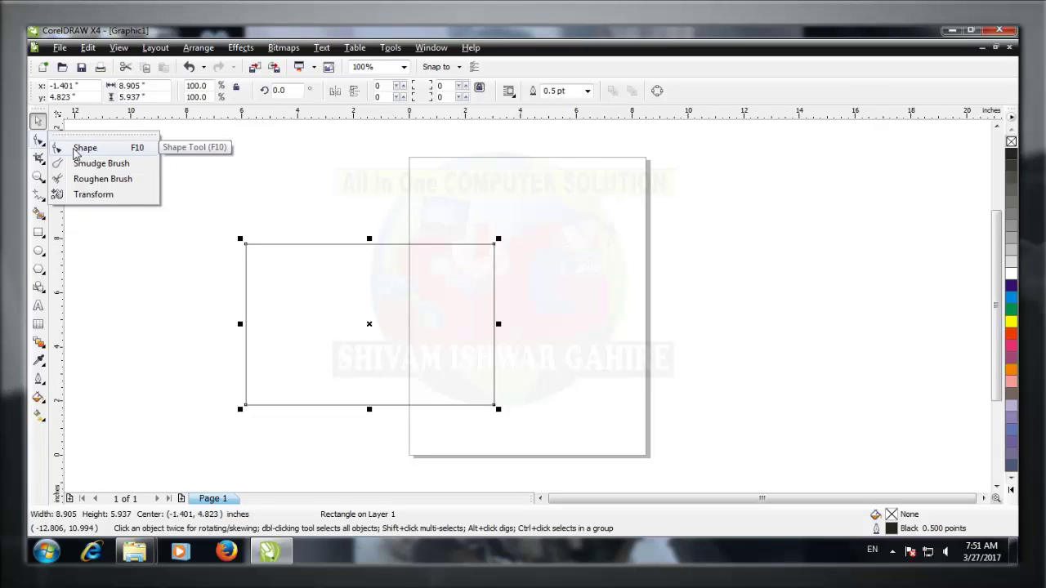
Convert the rectangle to curves and drag its corners outward, raising a peak on top.
left_click(78, 149)
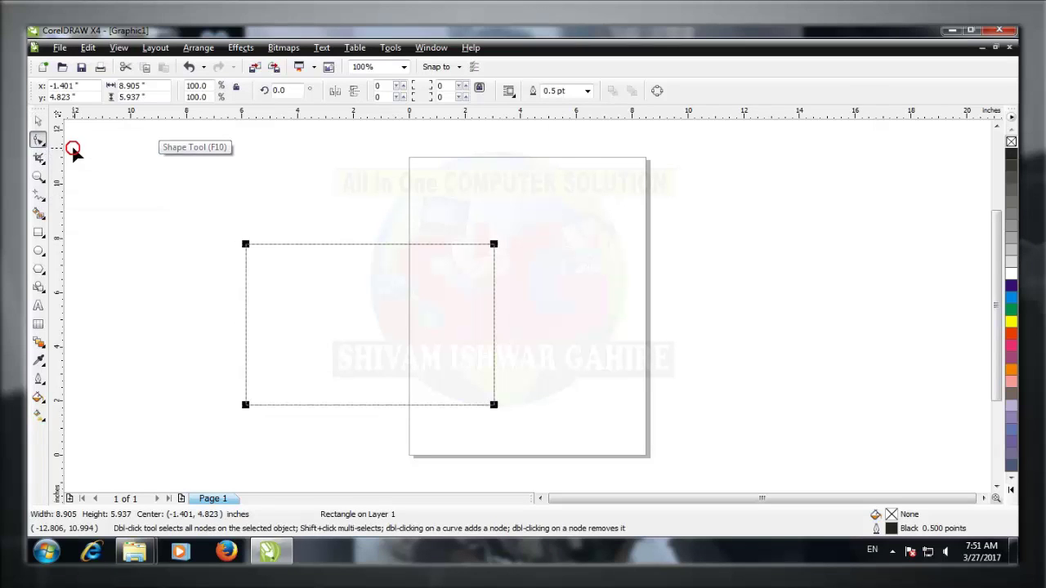
right_click(246, 245)
left_click(273, 251)
left_click(245, 244)
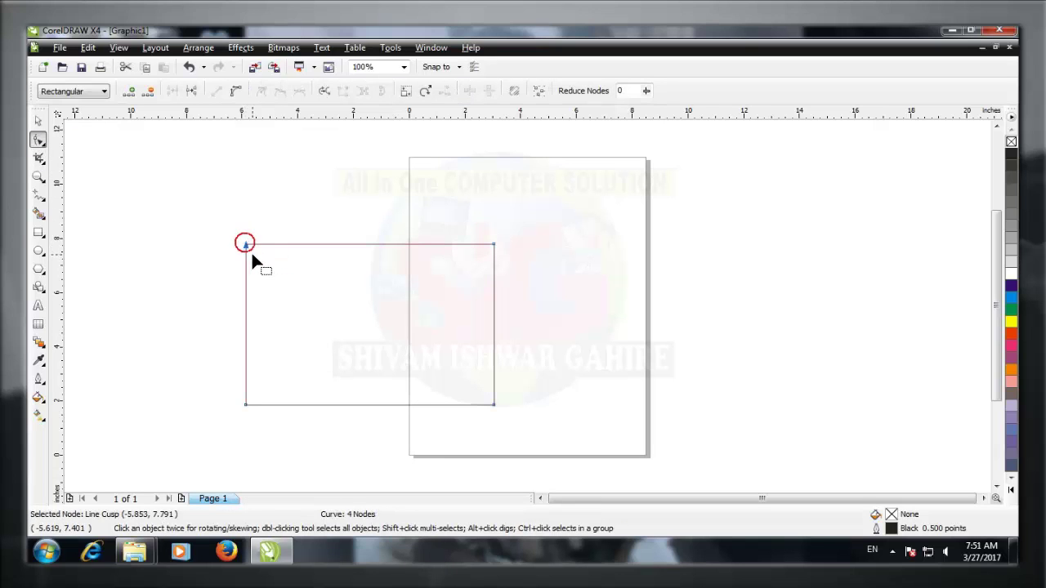
left_click_drag(246, 244, 187, 245)
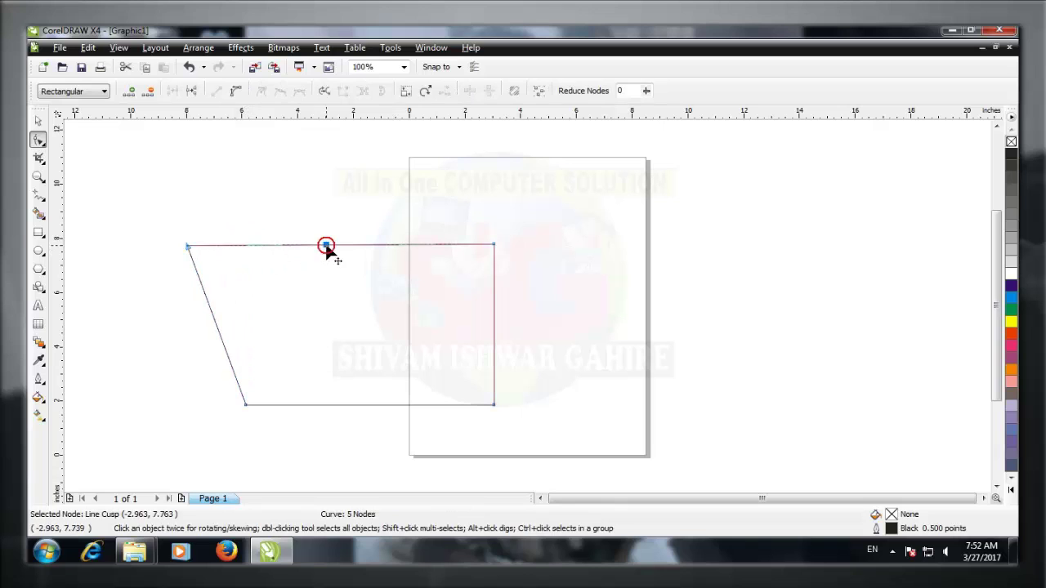
left_click_drag(326, 247, 418, 194)
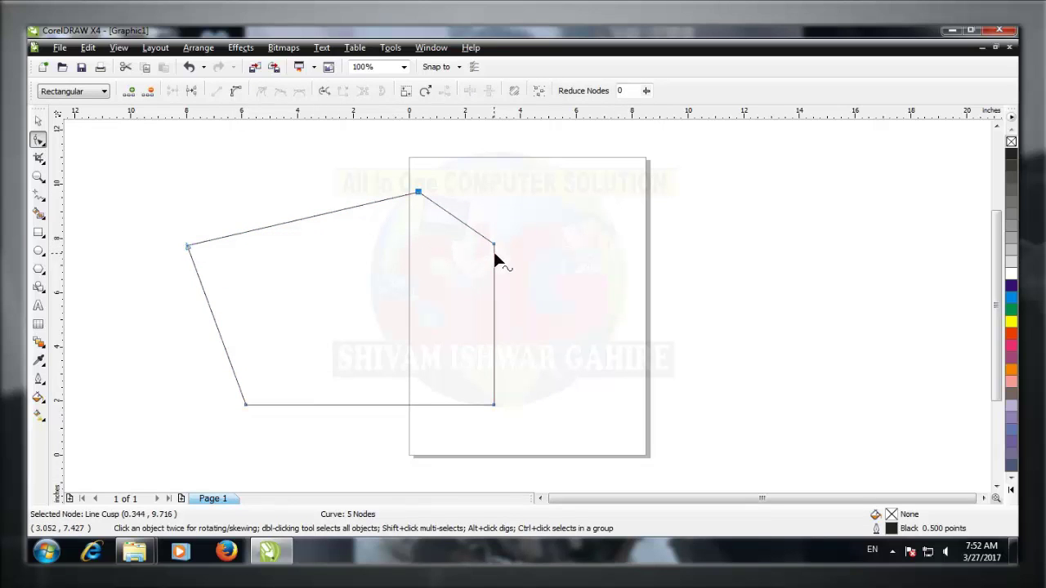
left_click_drag(493, 245, 622, 227)
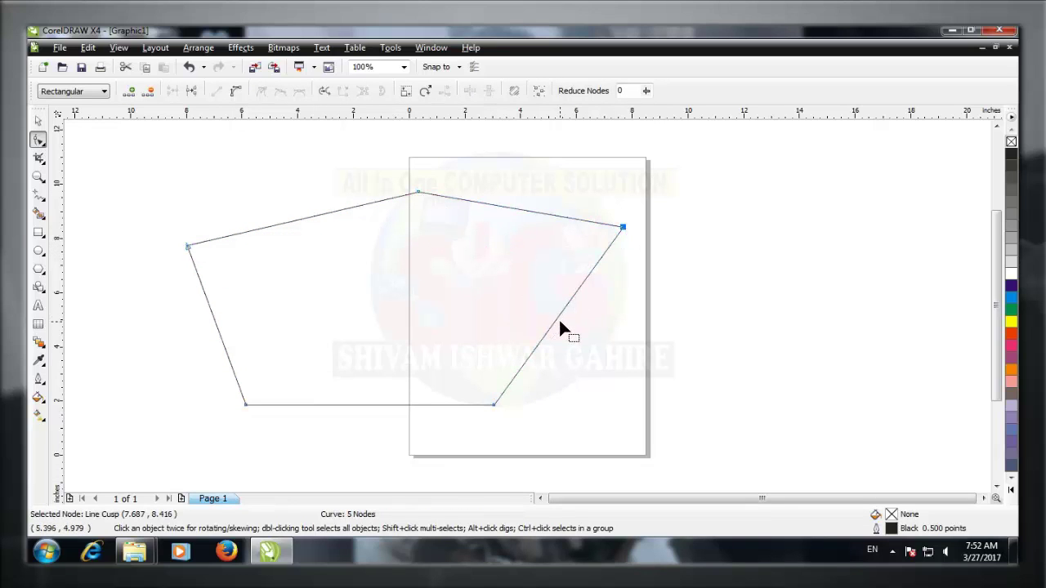
Add nodes on the right and bottom edges, pull them outward, and reshape the lower-left side.
double_click(559, 324)
left_click_drag(561, 324, 632, 363)
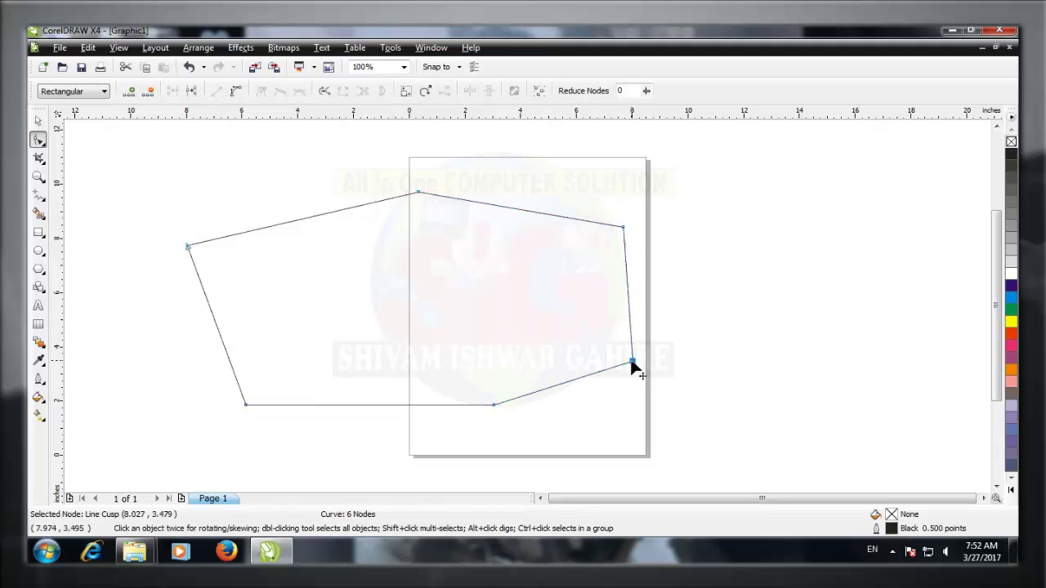
left_click(381, 403)
double_click(369, 405)
left_click_drag(368, 406, 358, 451)
left_click_drag(214, 317, 225, 292)
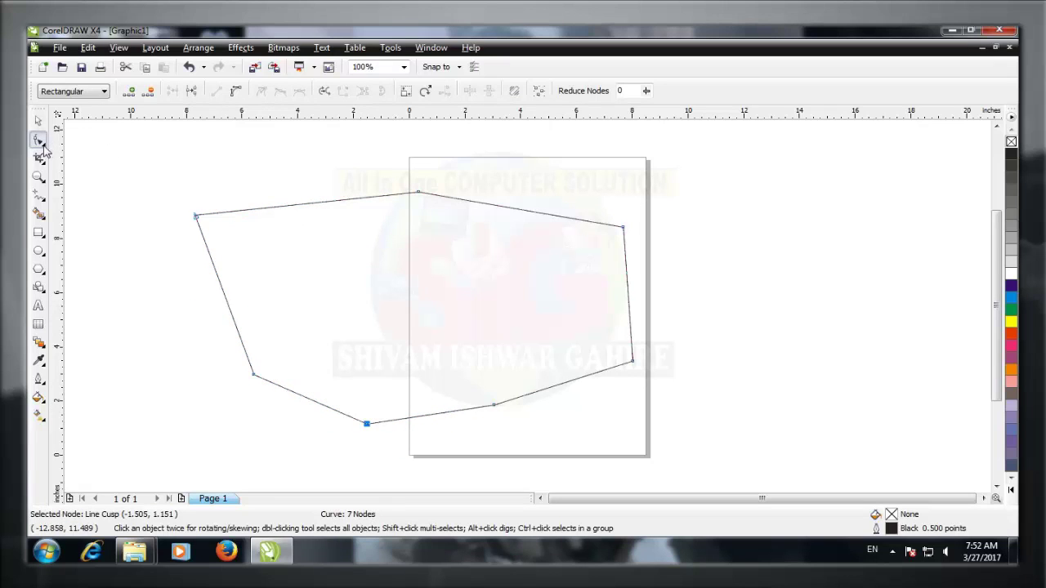
left_click(41, 144)
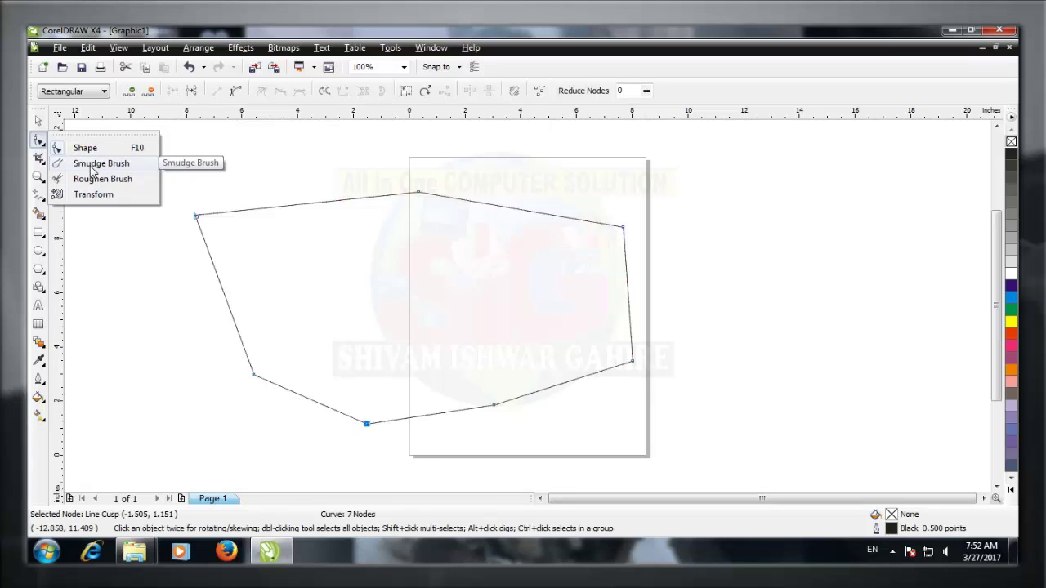
Fill the reshaped outline with dark blue.
left_click(39, 120)
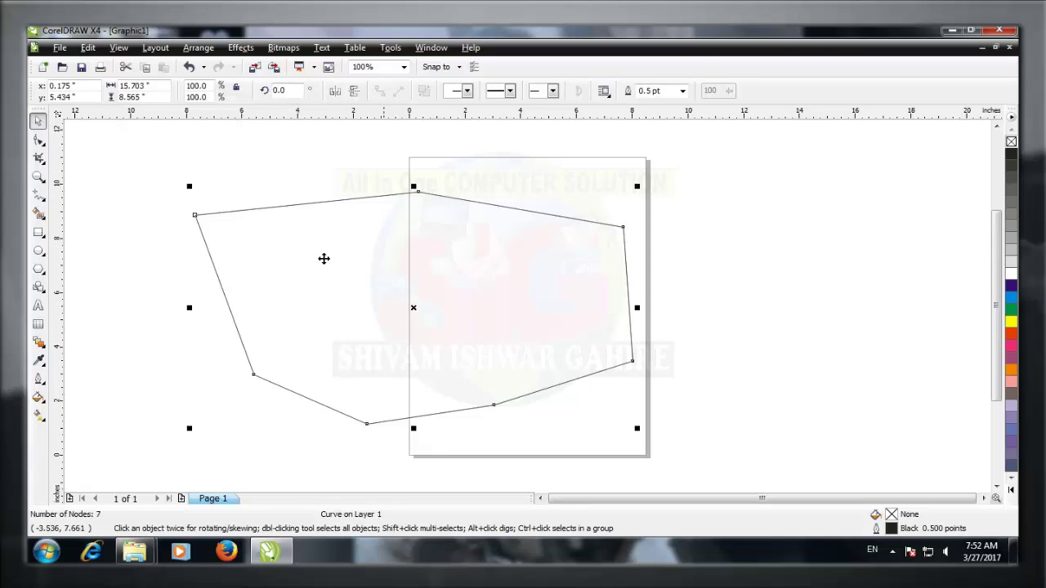
left_click(1011, 286)
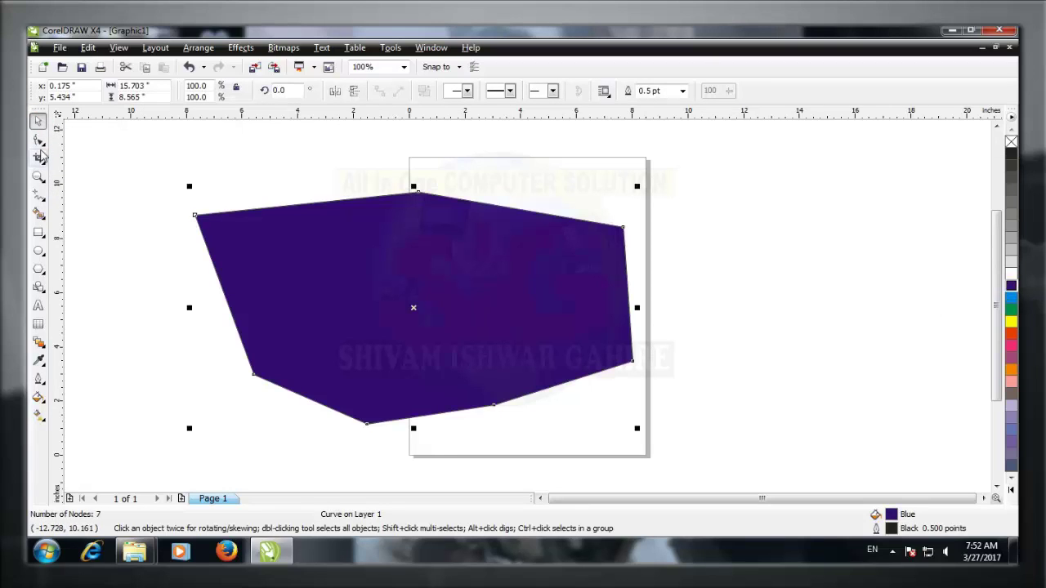
left_click(38, 140)
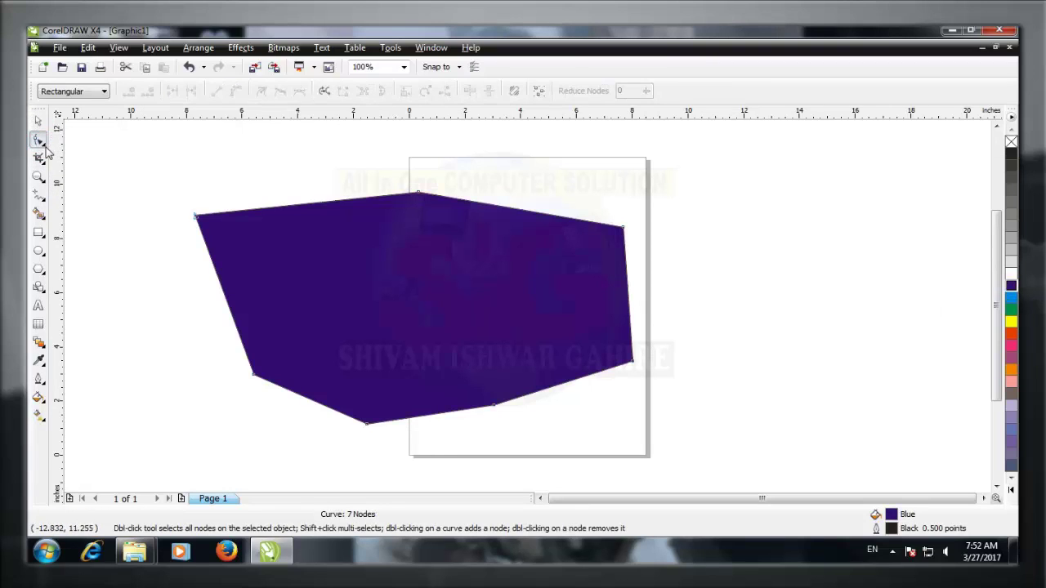
left_click(41, 141)
left_click(98, 164)
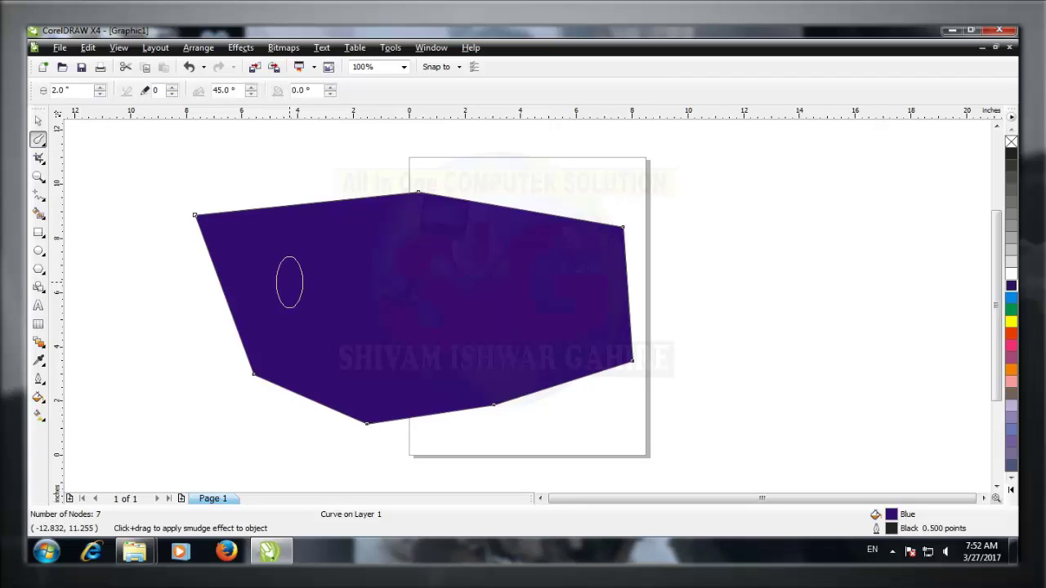
Smudge six rounded tubes out from the shape's edges, then select the shape.
mouse_move(289, 282)
left_mouse_down()
mouse_move(168, 282)
mouse_move(134, 300)
mouse_move(103, 363)
mouse_move(141, 400)
left_mouse_up()
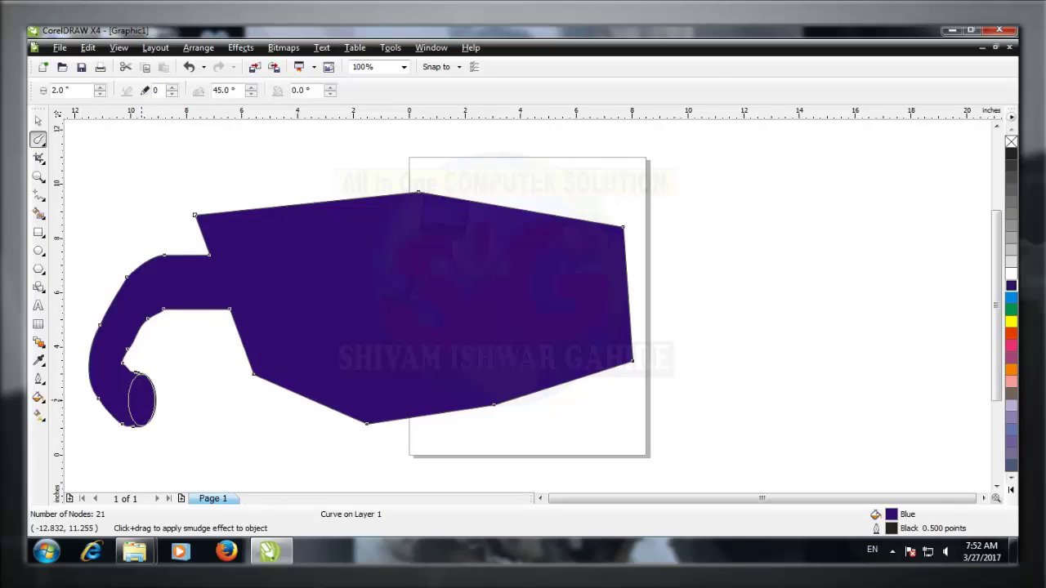
left_click_drag(581, 272, 735, 269)
left_click_drag(467, 240, 576, 170)
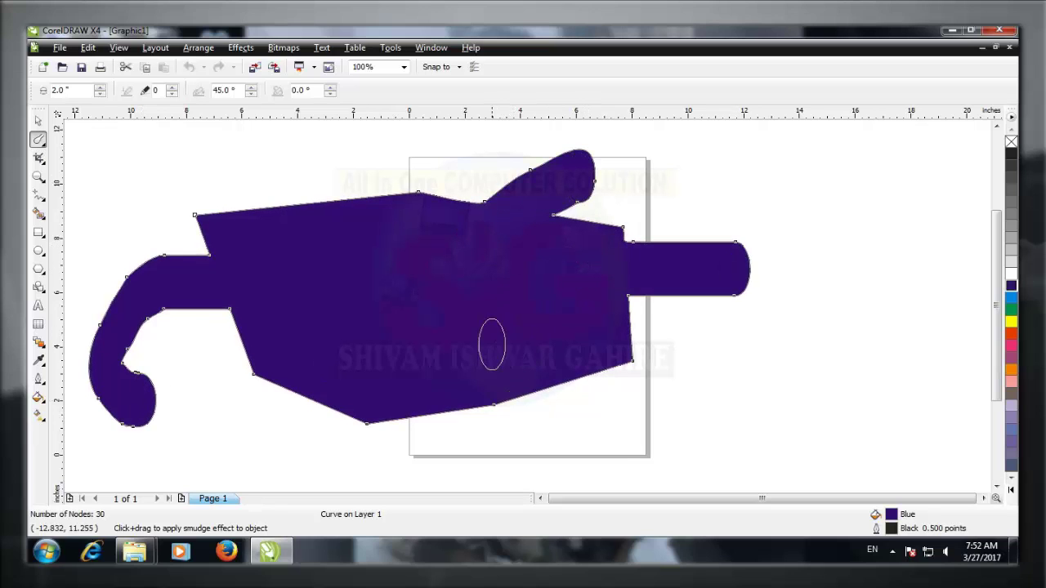
mouse_move(491, 343)
left_mouse_down()
mouse_move(531, 413)
mouse_move(618, 455)
left_mouse_up()
left_click_drag(316, 362, 283, 422)
left_click_drag(347, 201, 274, 137)
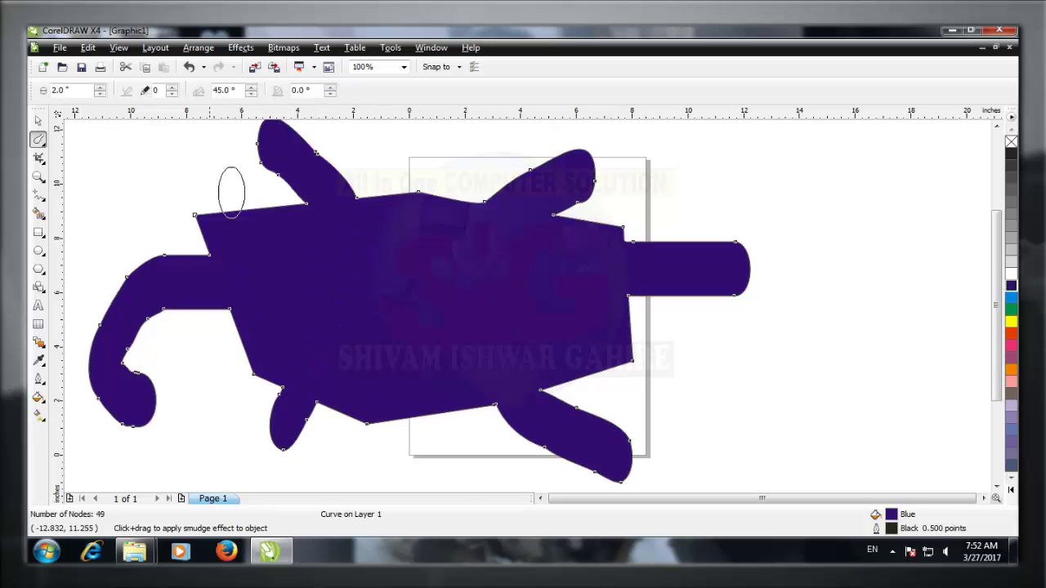
left_click(44, 149)
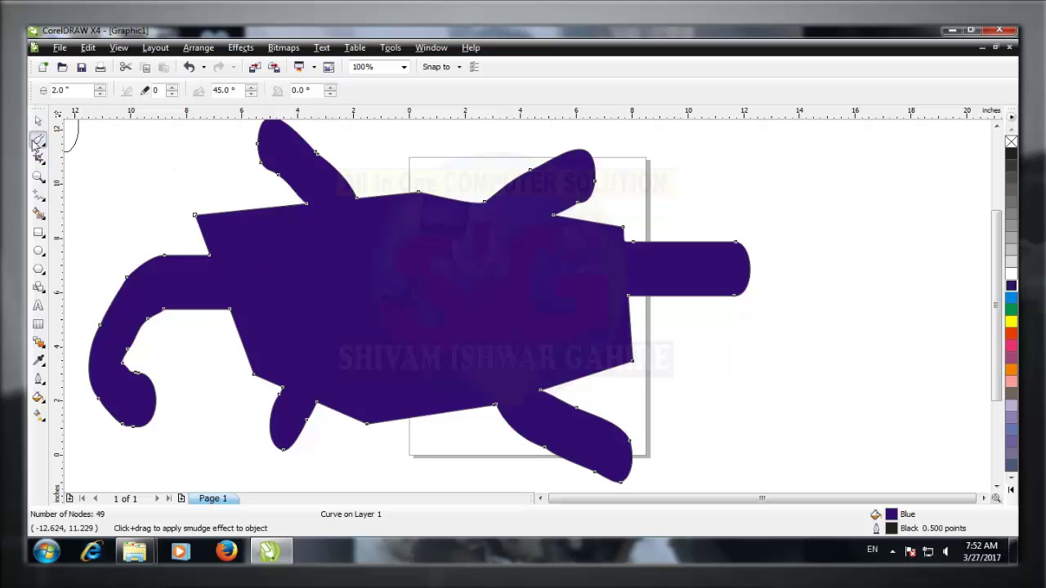
left_click(36, 121)
left_click(290, 281)
Delete the purple shape and draw a green-filled 9.296 x 4.791 in rectangle across the page's left edge.
key("Delete")
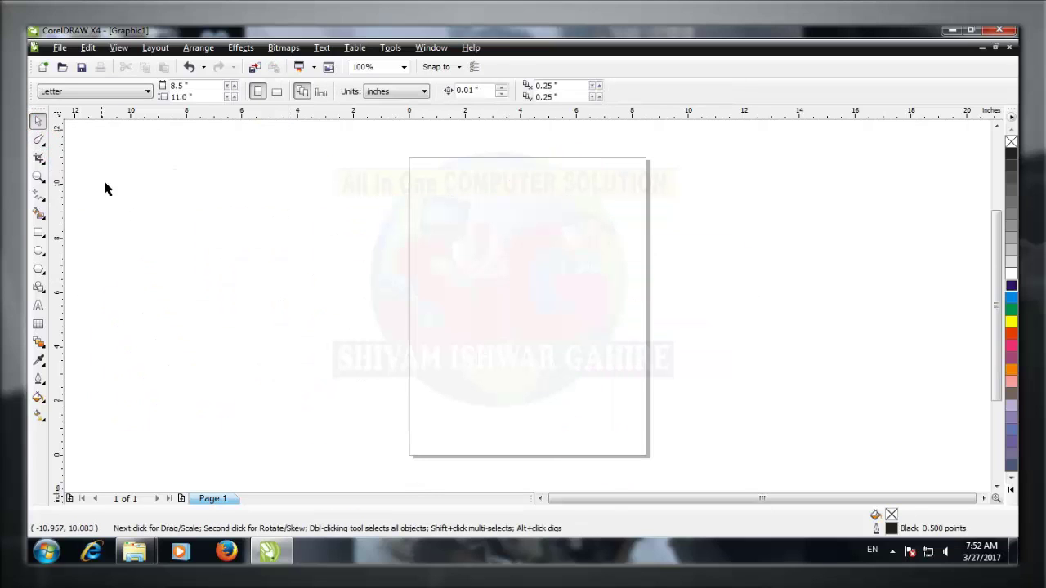
left_click(44, 149)
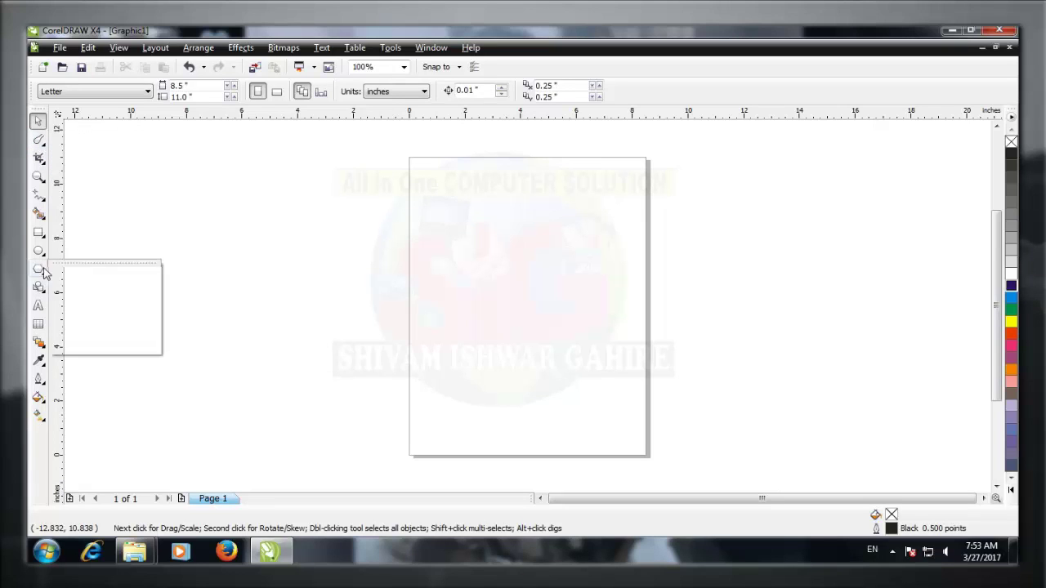
left_click(38, 232)
left_click_drag(200, 236, 460, 367)
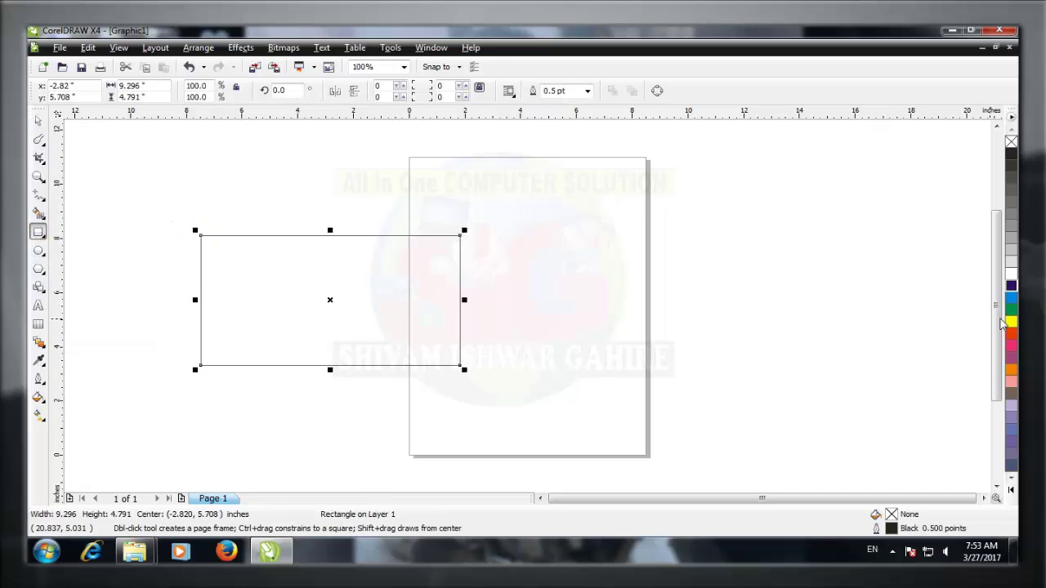
left_click(1012, 317)
left_click(107, 172)
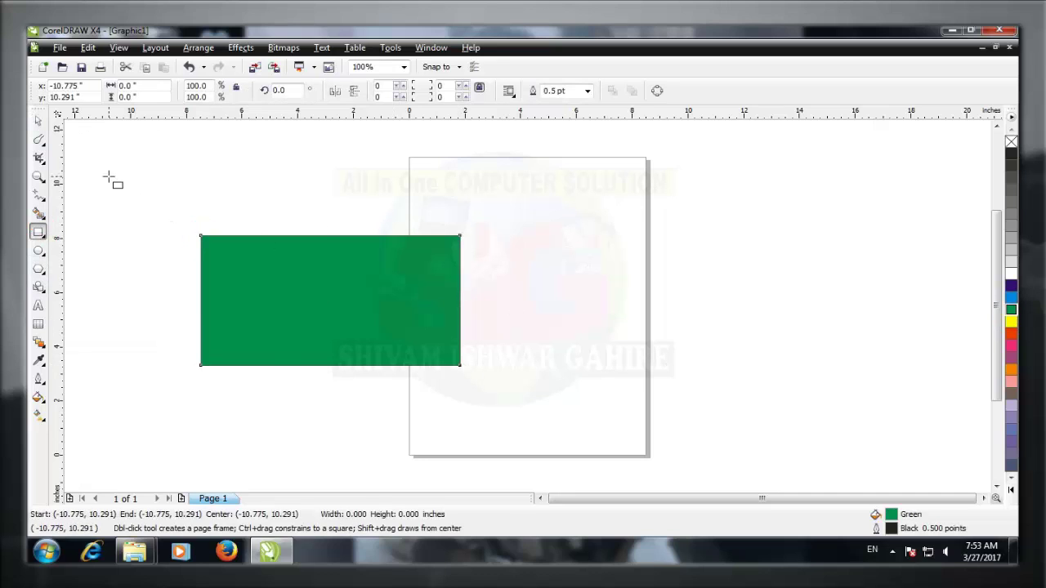
left_click(43, 144)
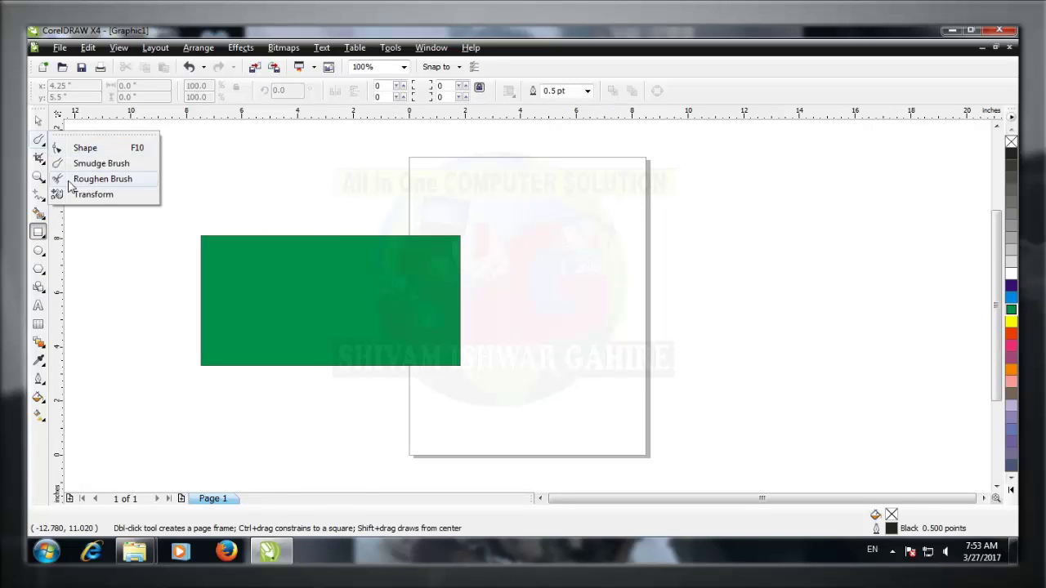
Drag the Roughen Brush around the green rectangle, giving it jagged zigzag edges of 120 nodes.
left_click(102, 179)
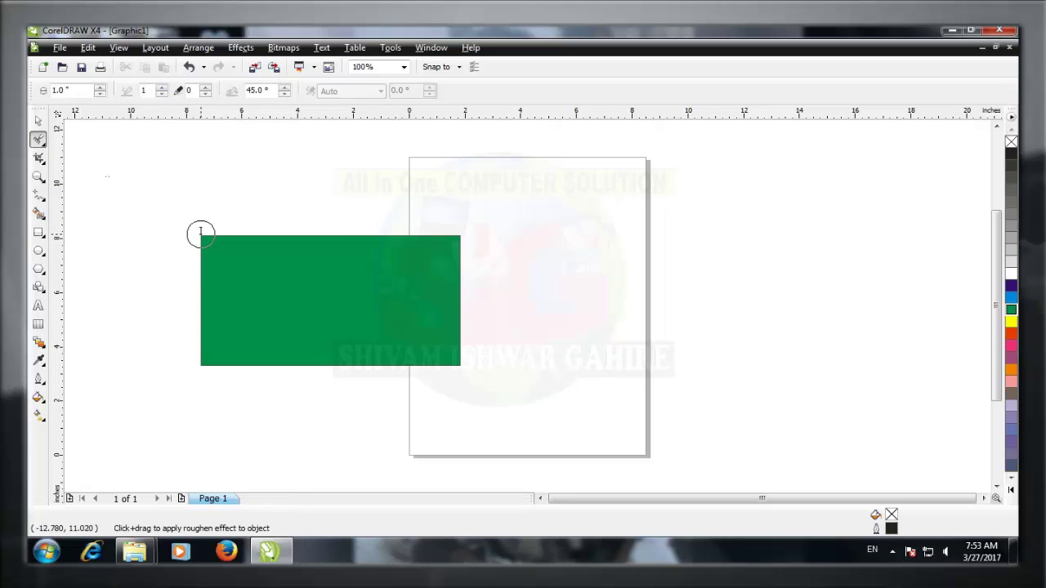
right_click(946, 554)
left_click(937, 505)
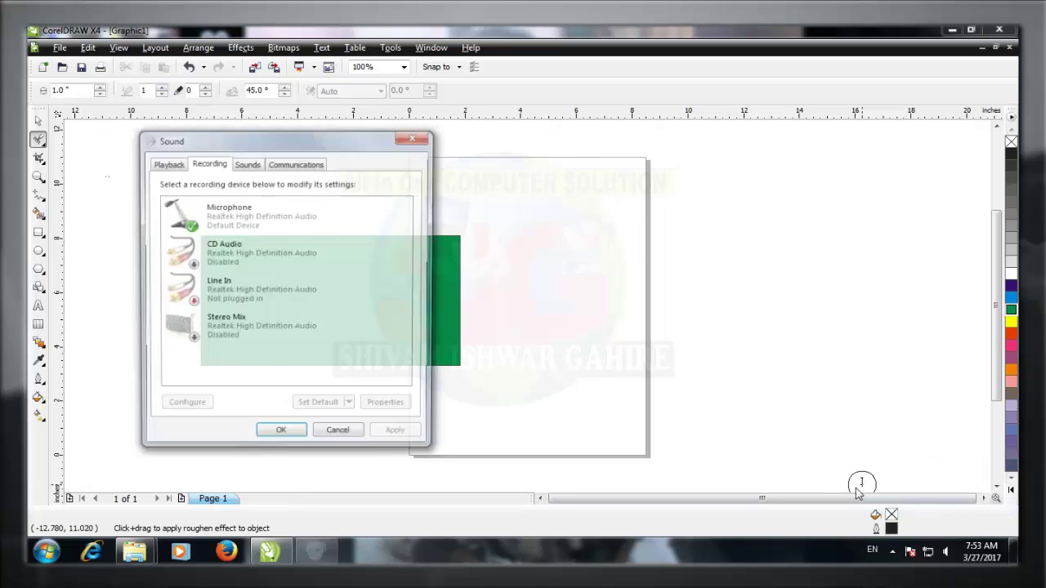
left_click(351, 436)
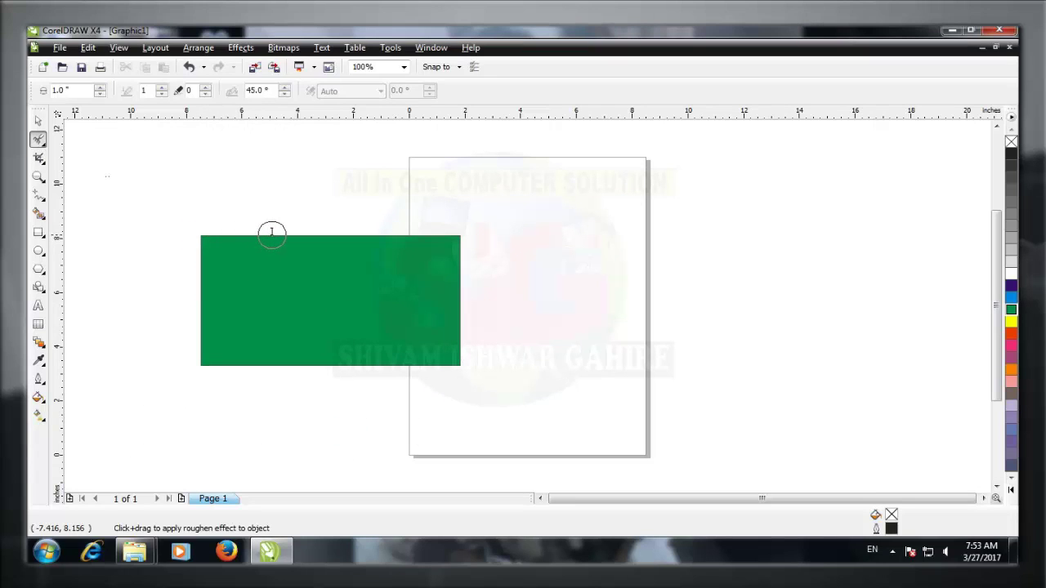
left_click_drag(459, 238, 453, 286)
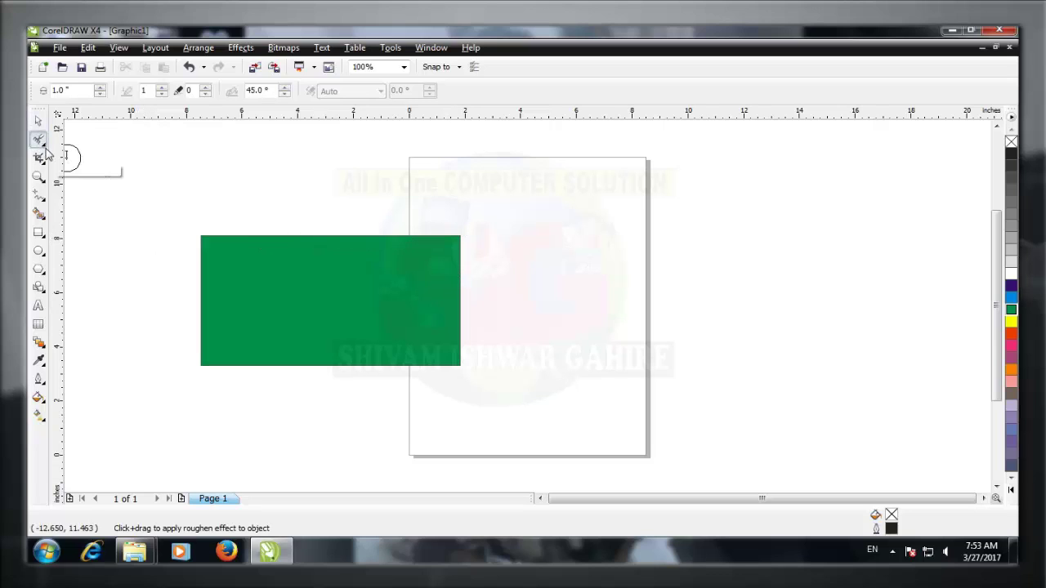
left_click(201, 235)
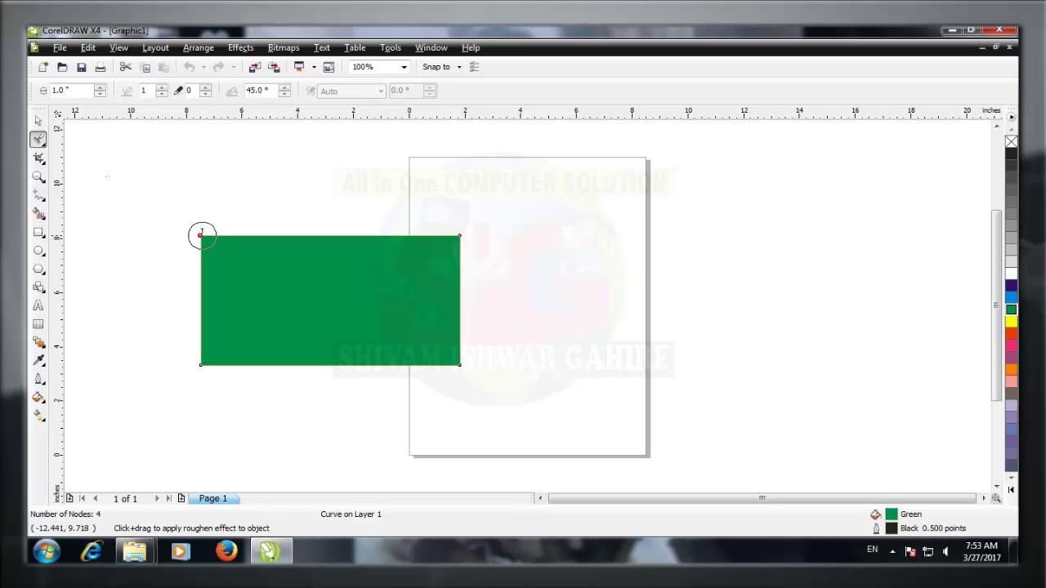
mouse_move(202, 236)
left_mouse_down()
mouse_move(393, 233)
mouse_move(460, 242)
mouse_move(454, 359)
mouse_move(208, 360)
mouse_move(206, 238)
left_mouse_up()
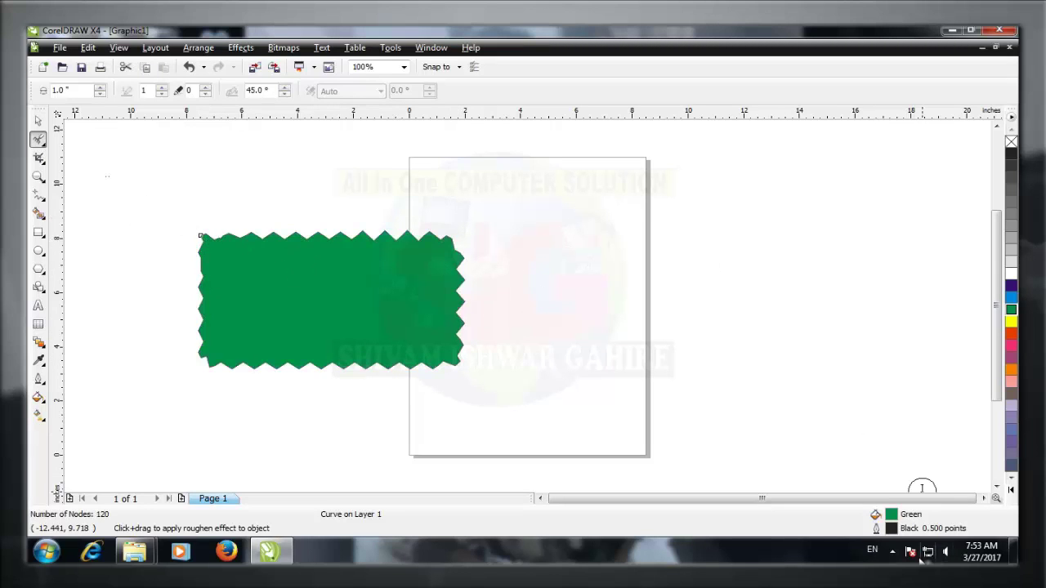
left_click(892, 552)
left_click(894, 552)
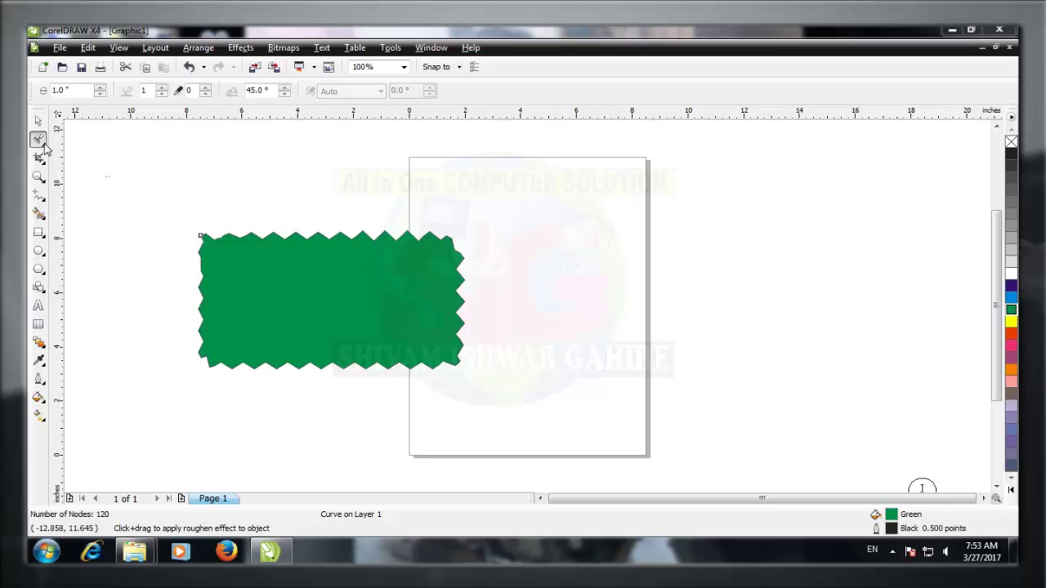
left_click(43, 145)
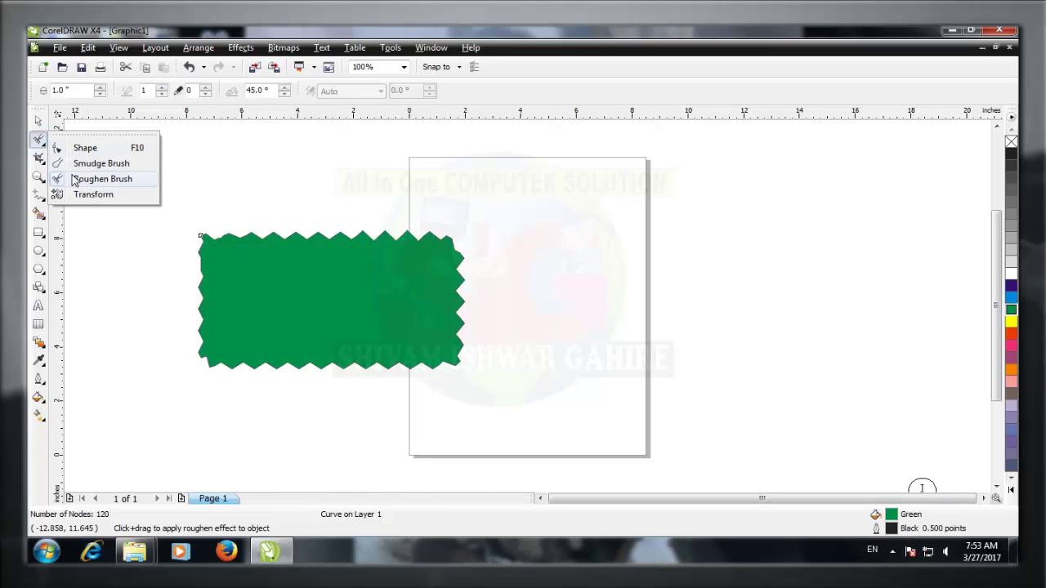
left_click(37, 120)
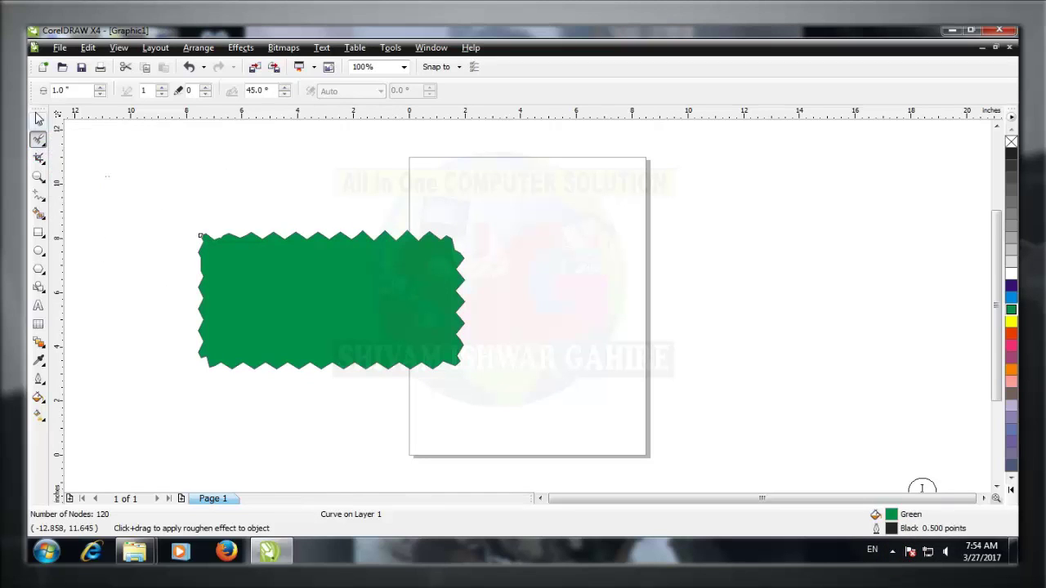
Delete the roughened shape and draw a new unfilled rectangle over the page's left edge.
key("Delete")
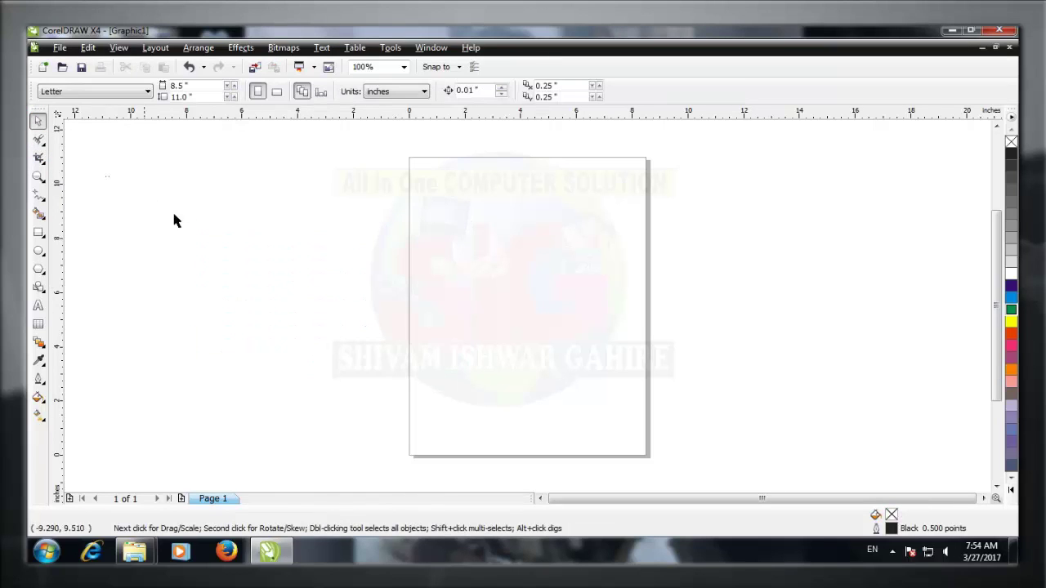
left_click(44, 147)
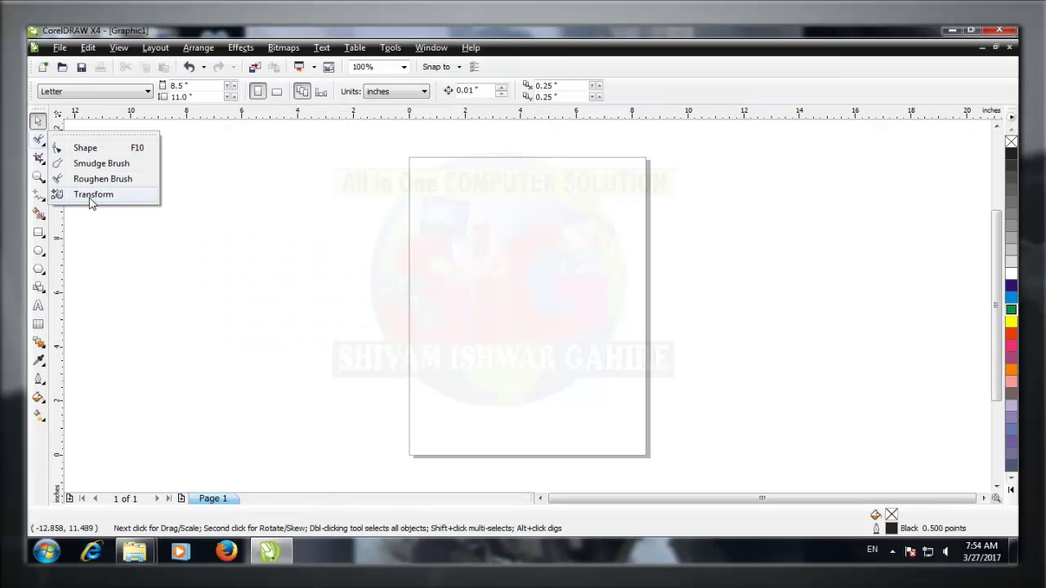
left_click(38, 232)
left_click(82, 237)
left_click_drag(243, 210, 514, 355)
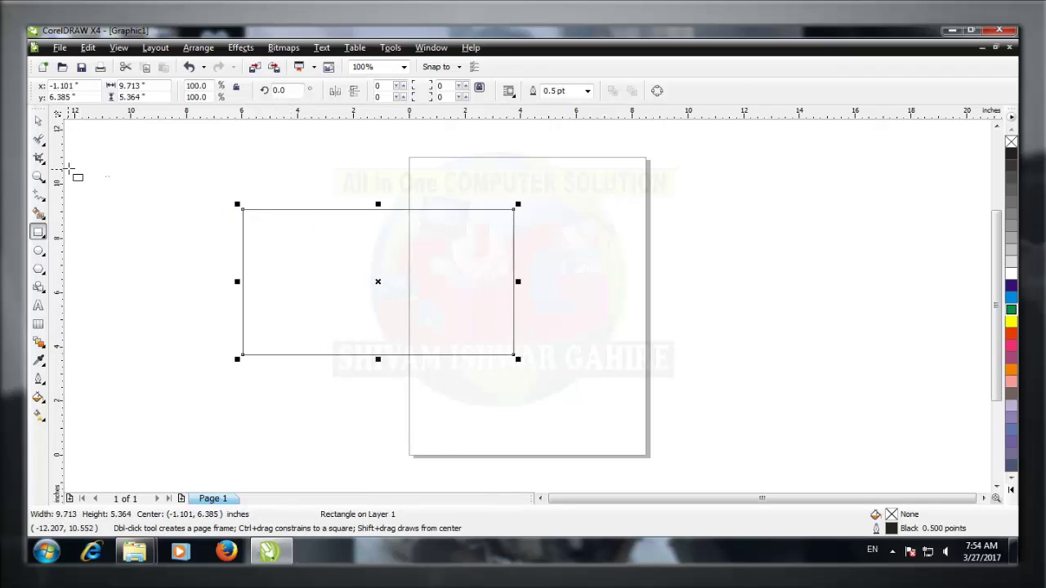
Rotate the rectangle with the Transform tool to 351.3 degrees.
left_click(43, 146)
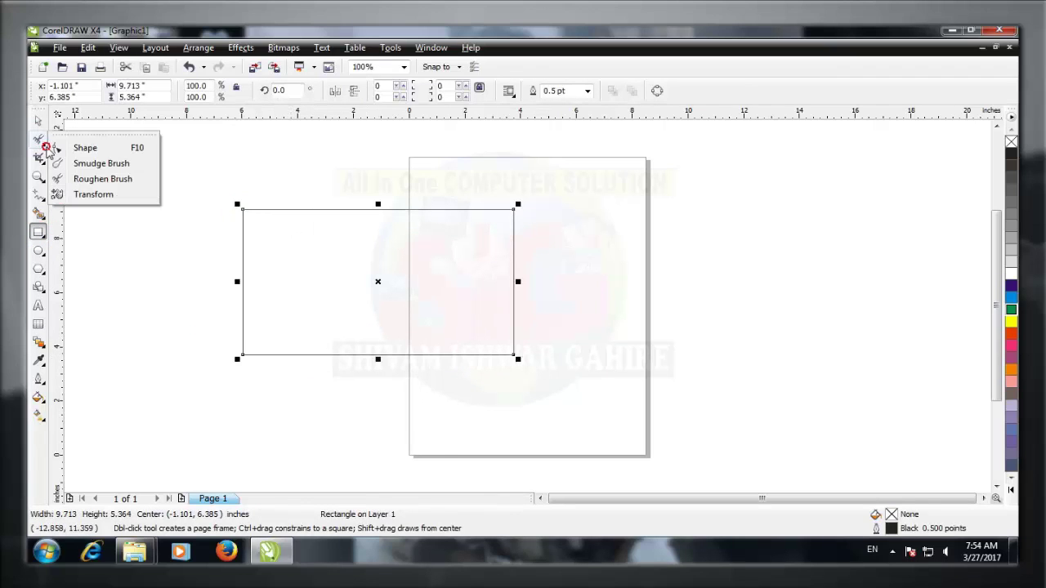
left_click(80, 196)
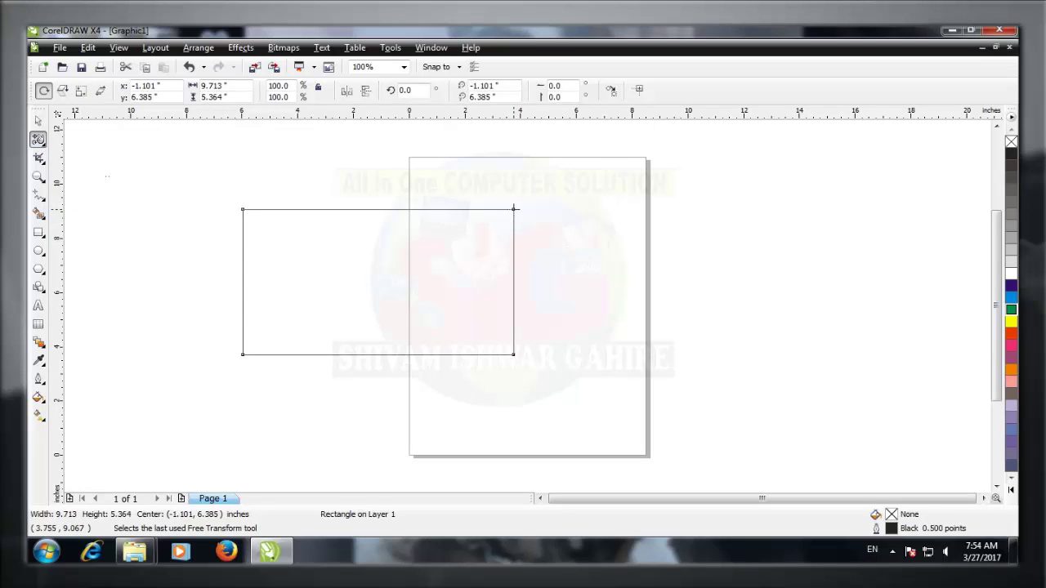
left_click_drag(513, 209, 537, 208)
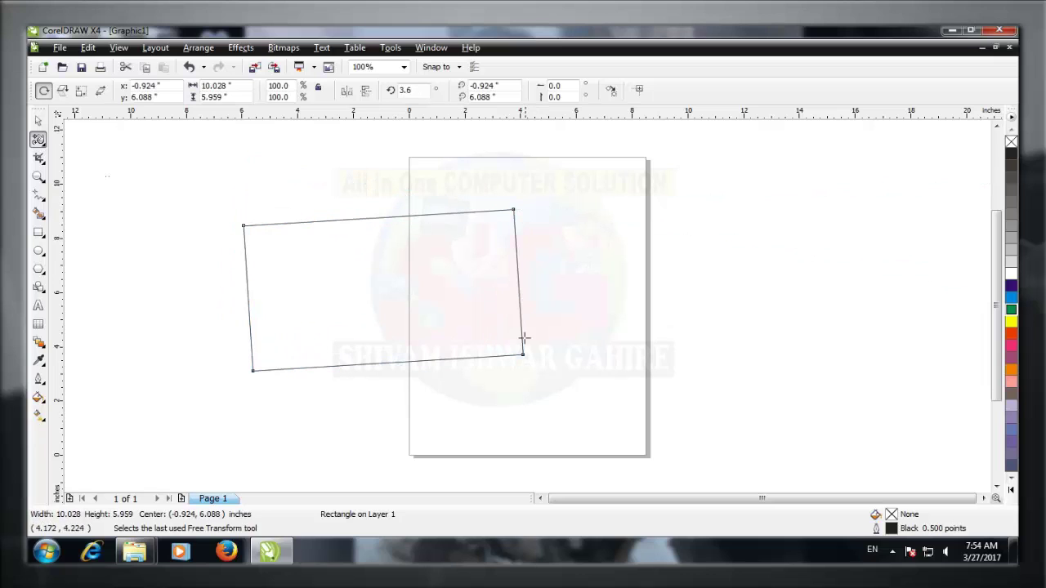
left_click_drag(523, 355, 563, 357)
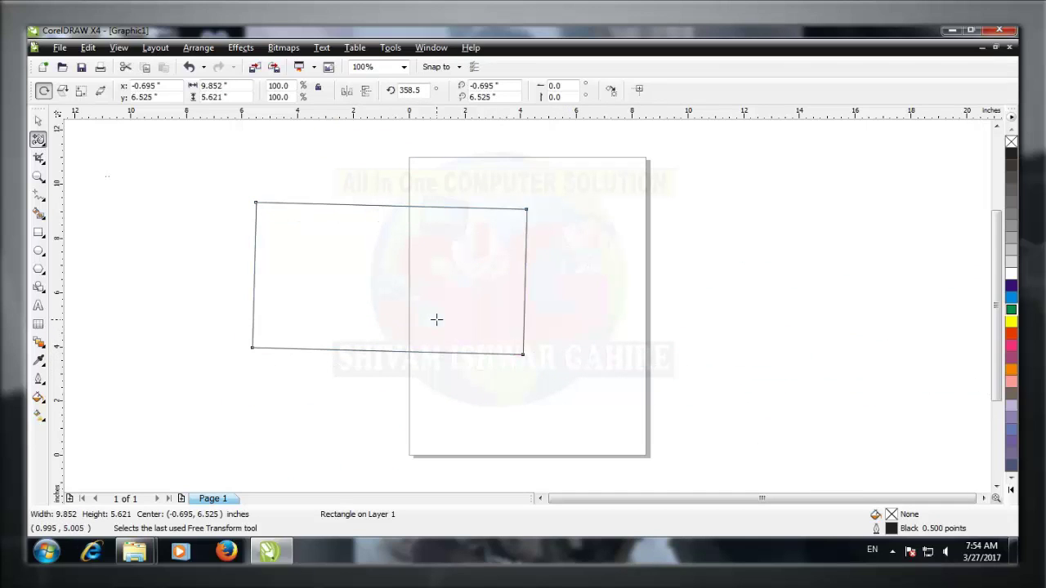
mouse_move(527, 209)
left_mouse_down()
mouse_move(551, 217)
mouse_move(518, 193)
mouse_move(535, 210)
left_mouse_up()
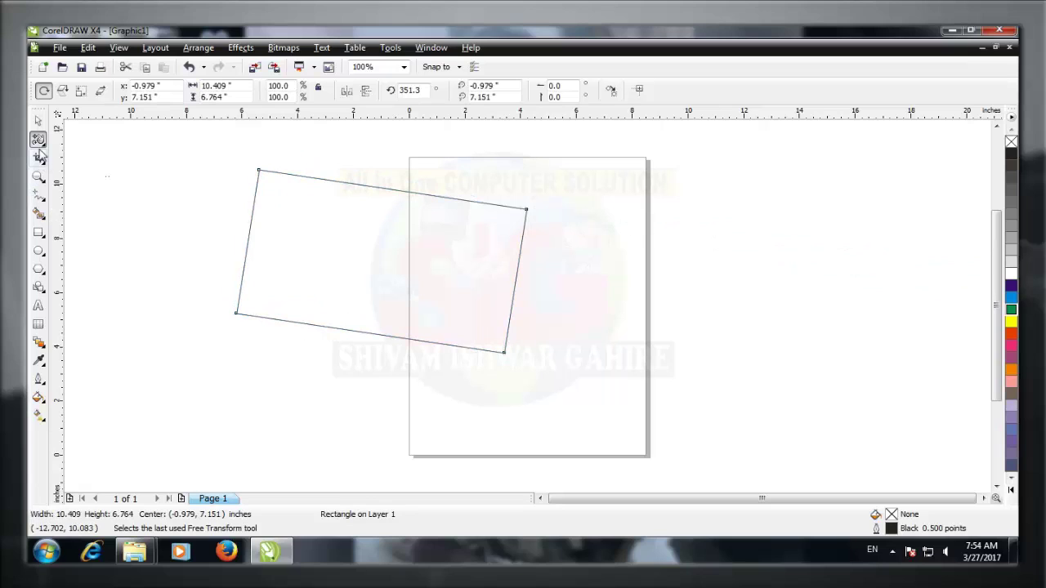
left_click(39, 155)
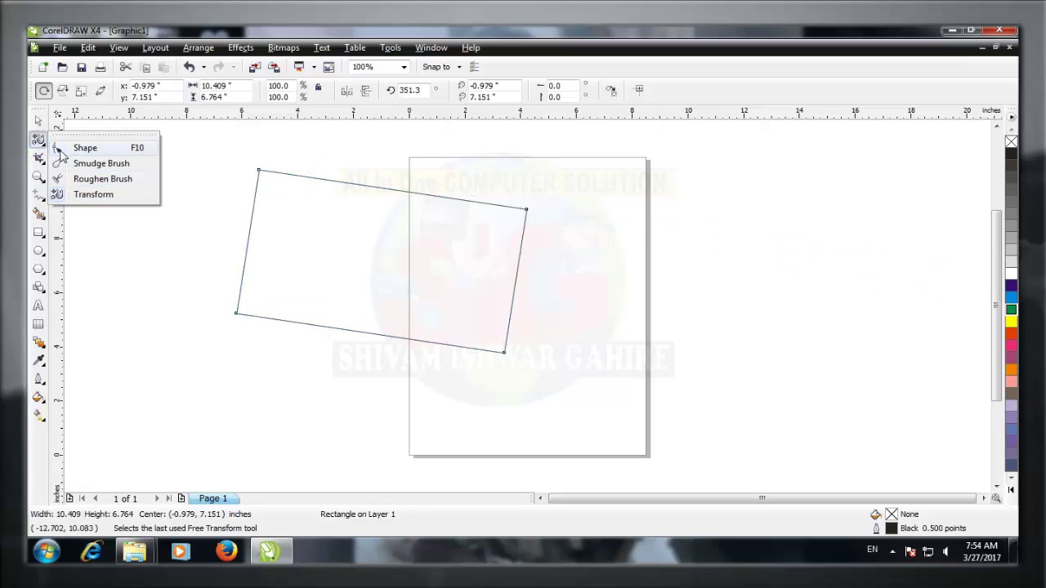
Crop the tilted rectangle to its upper portion, leaving a 12-node curve.
left_click(44, 164)
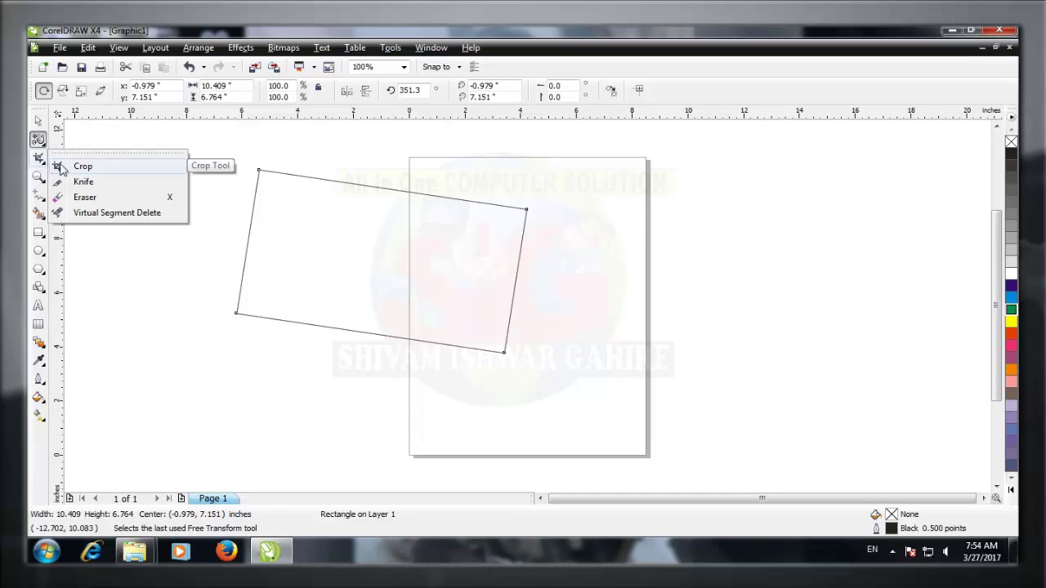
left_click(82, 166)
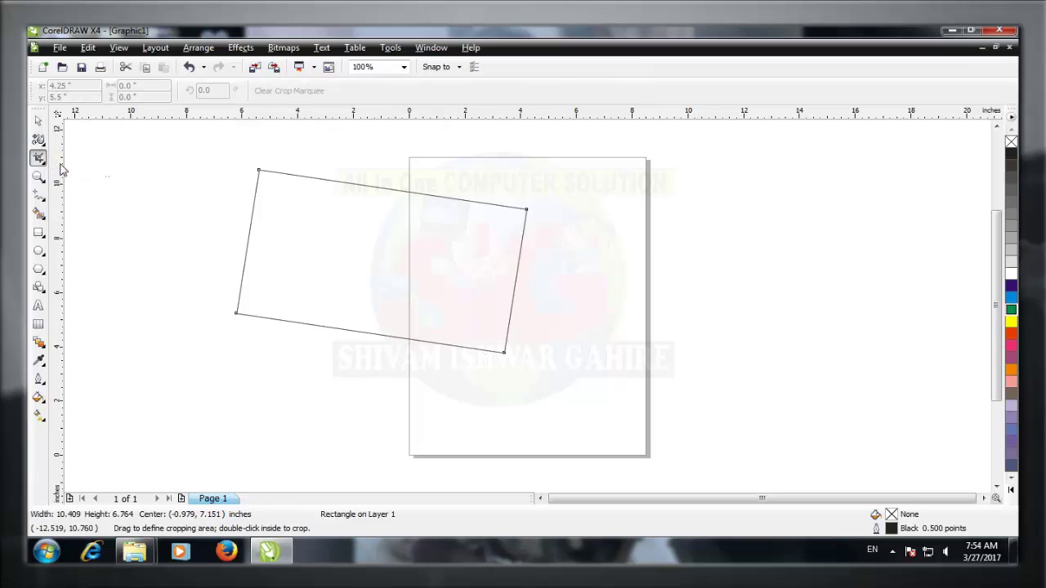
left_click_drag(220, 152, 558, 277)
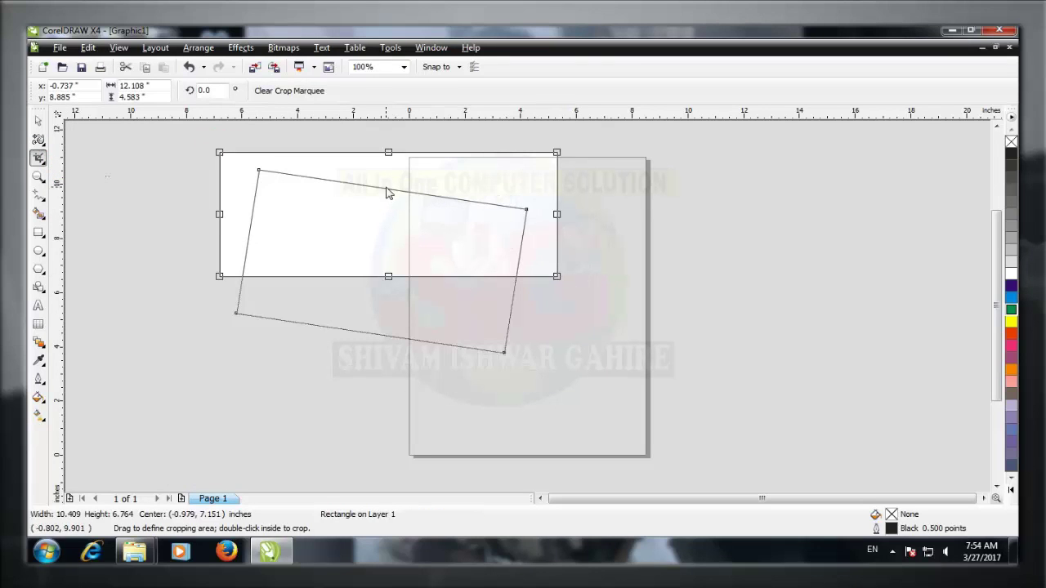
double_click(386, 188)
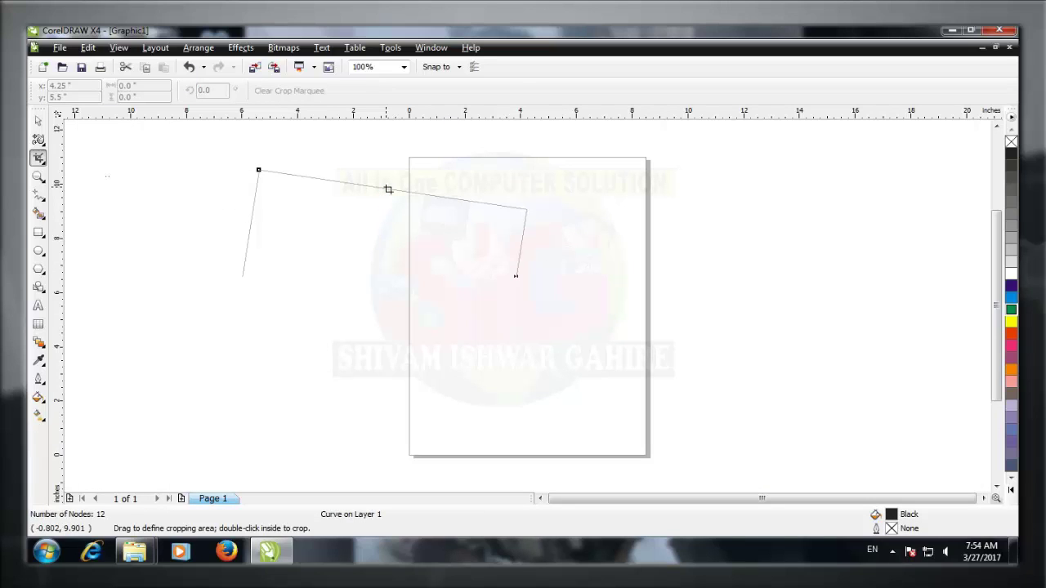
left_click(40, 159)
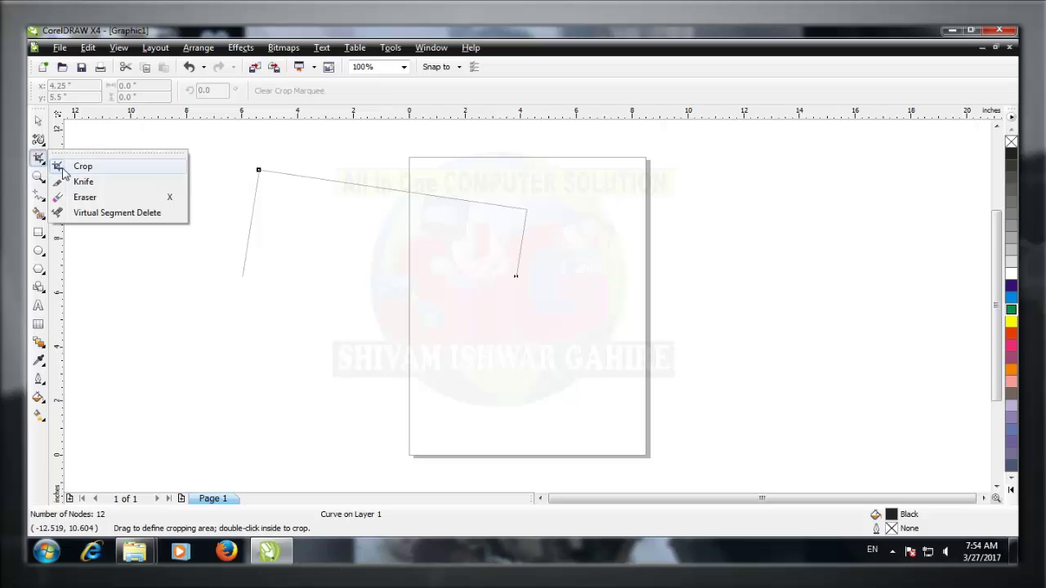
key("space")
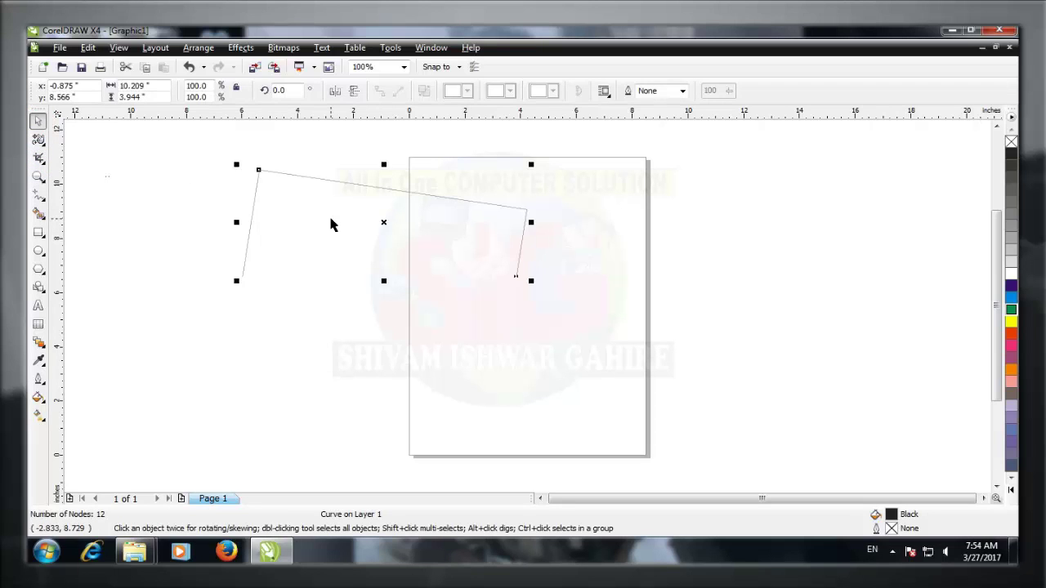
Delete the line and draw a cyan-filled rectangle over the page's left edge.
key("Delete")
left_click(39, 233)
left_click_drag(198, 229, 520, 406)
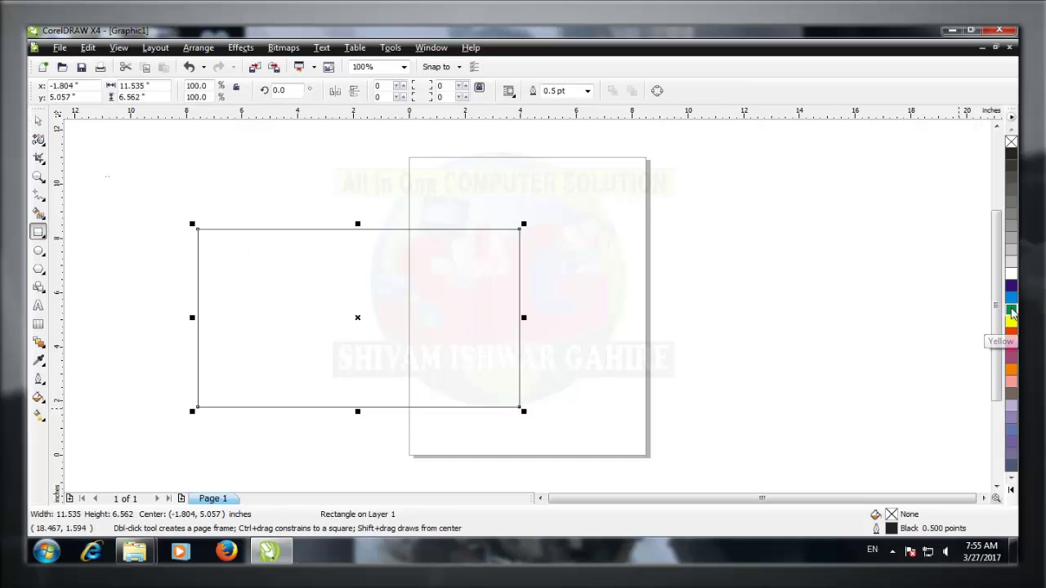
left_click(1011, 298)
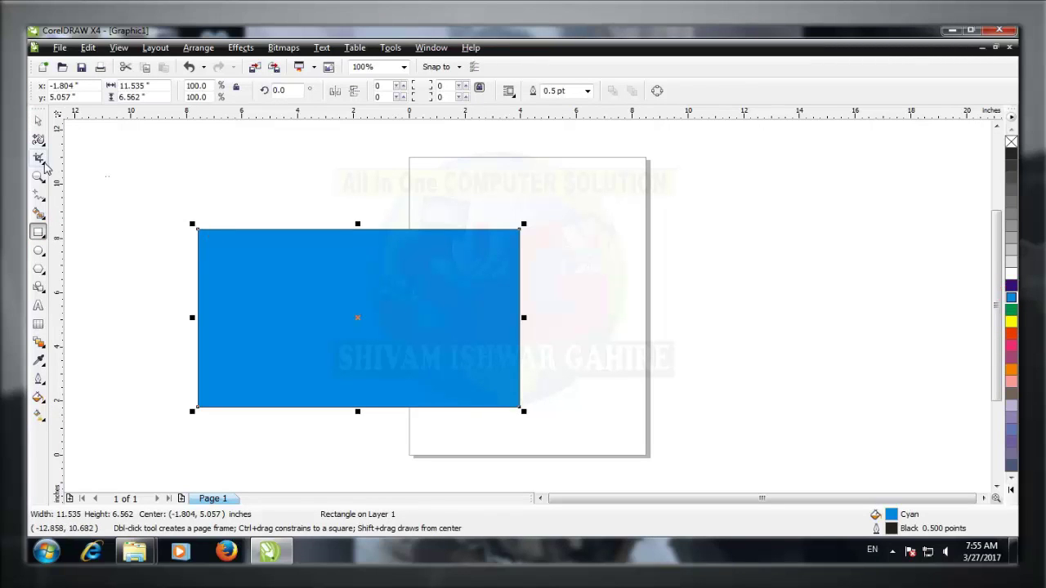
Knife a sagging curve from the rectangle's top-left to top-right corner and select the upper piece.
left_click(38, 158)
left_click(41, 160)
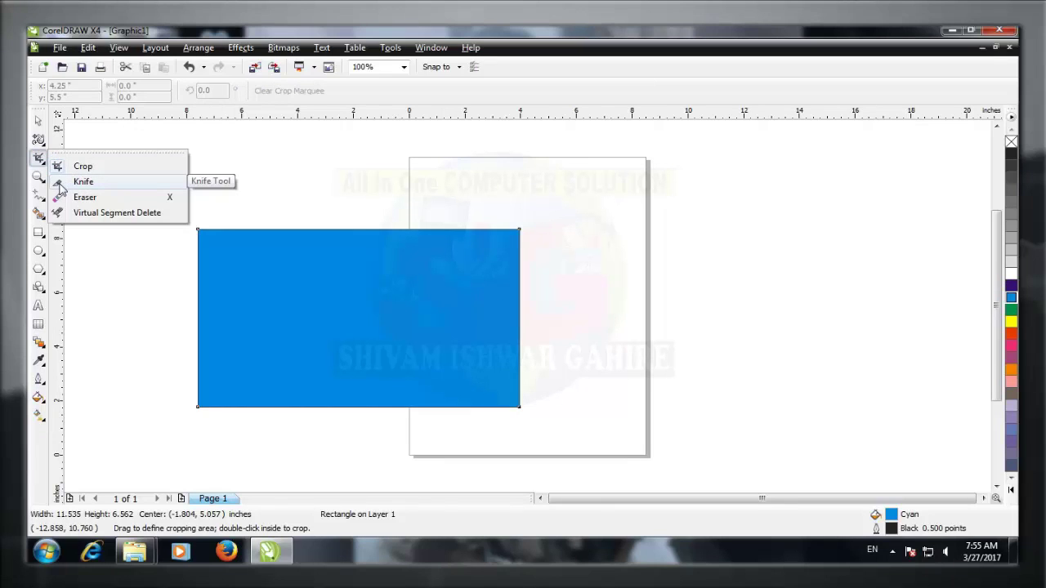
left_click(59, 183)
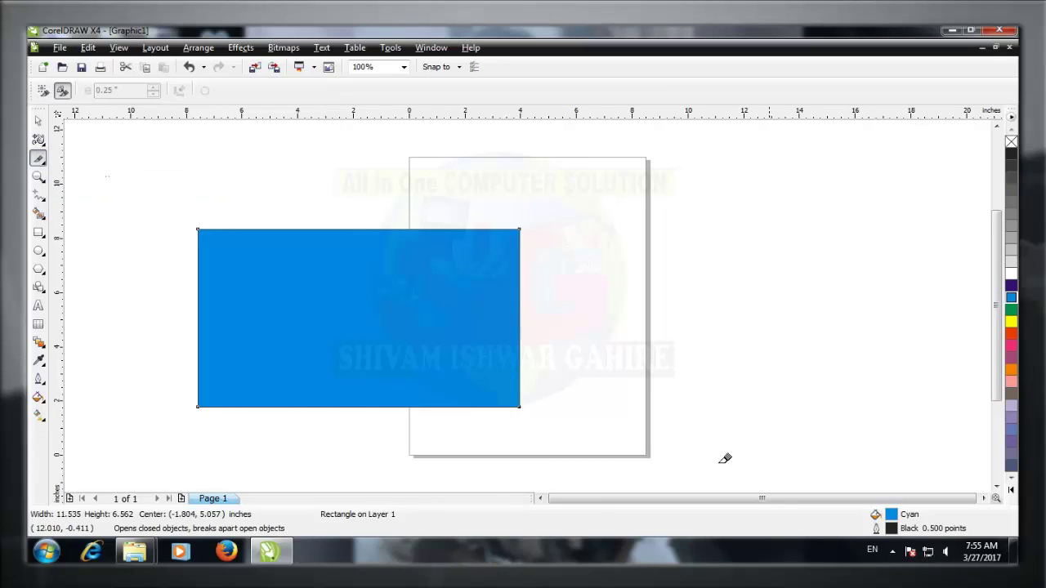
left_click(893, 552)
left_click(892, 553)
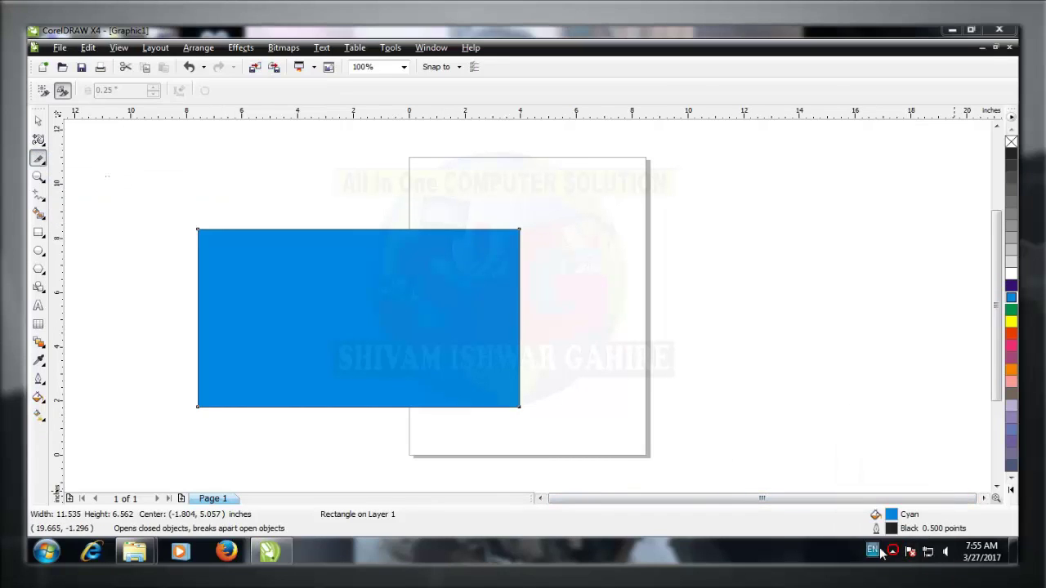
left_click(39, 159)
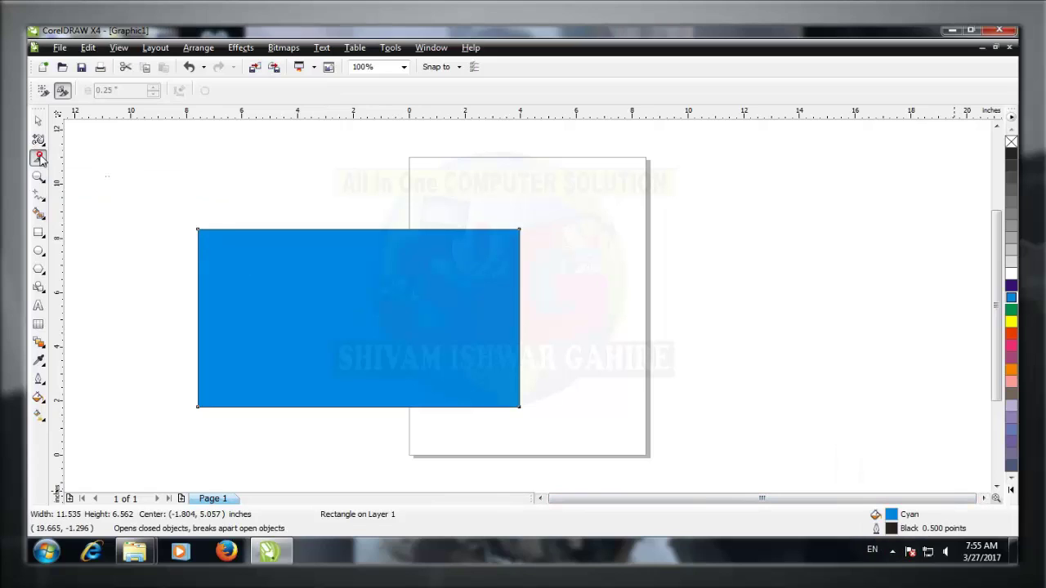
left_click(200, 231)
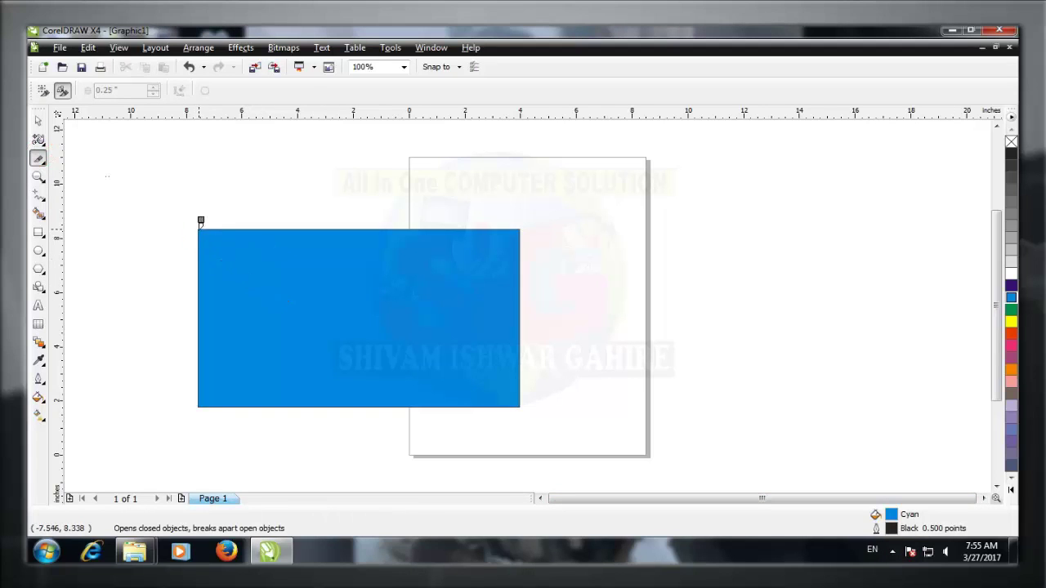
left_click_drag(200, 223, 290, 289)
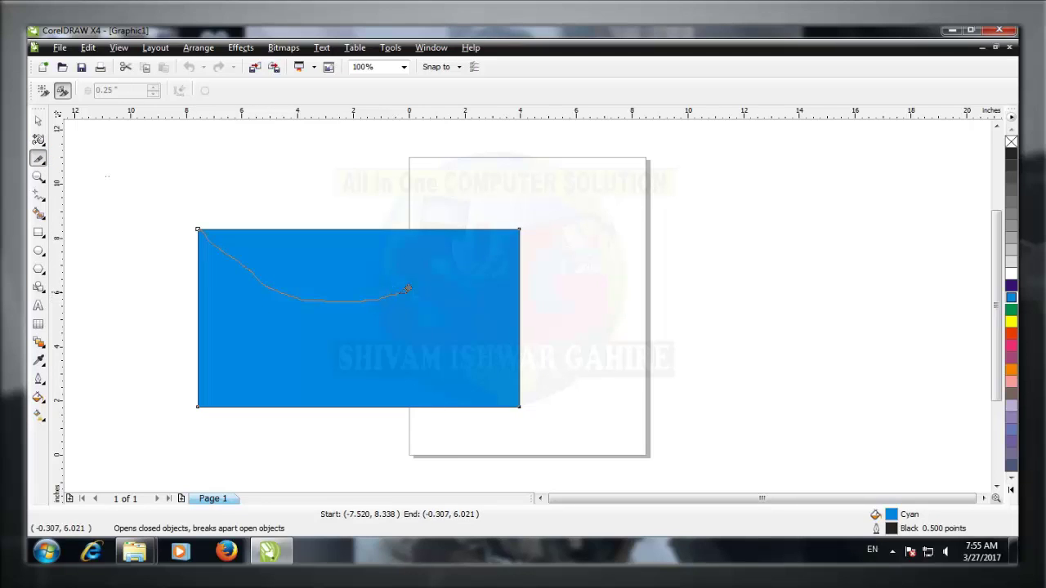
left_click_drag(408, 289, 467, 259)
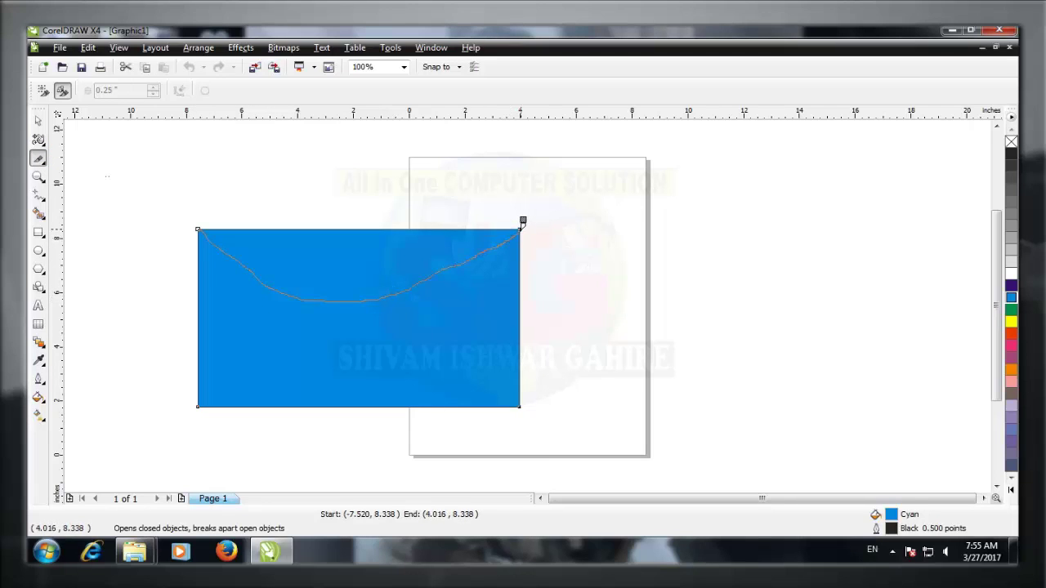
left_click_drag(523, 220, 523, 220)
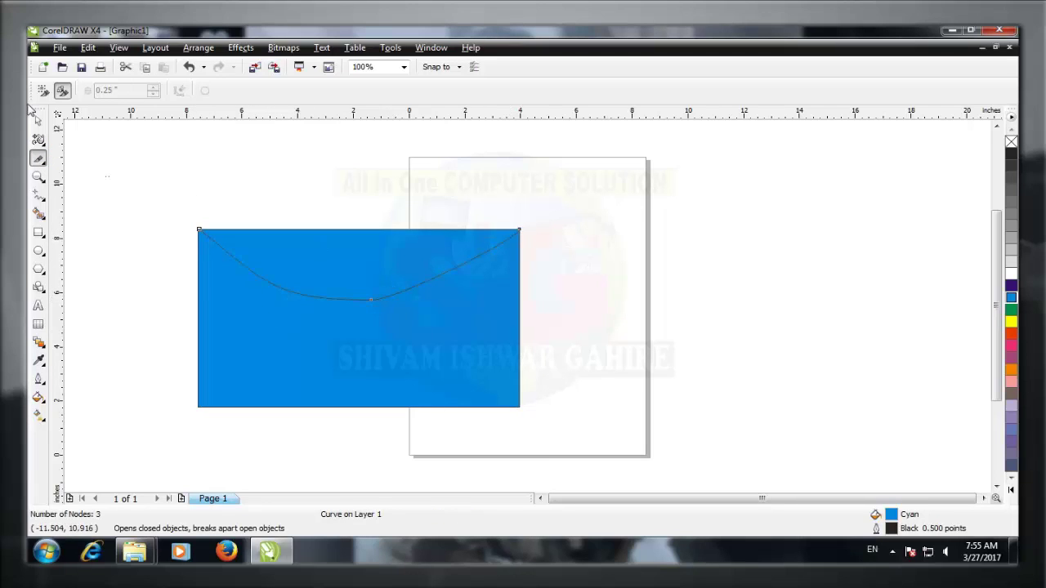
left_click(41, 121)
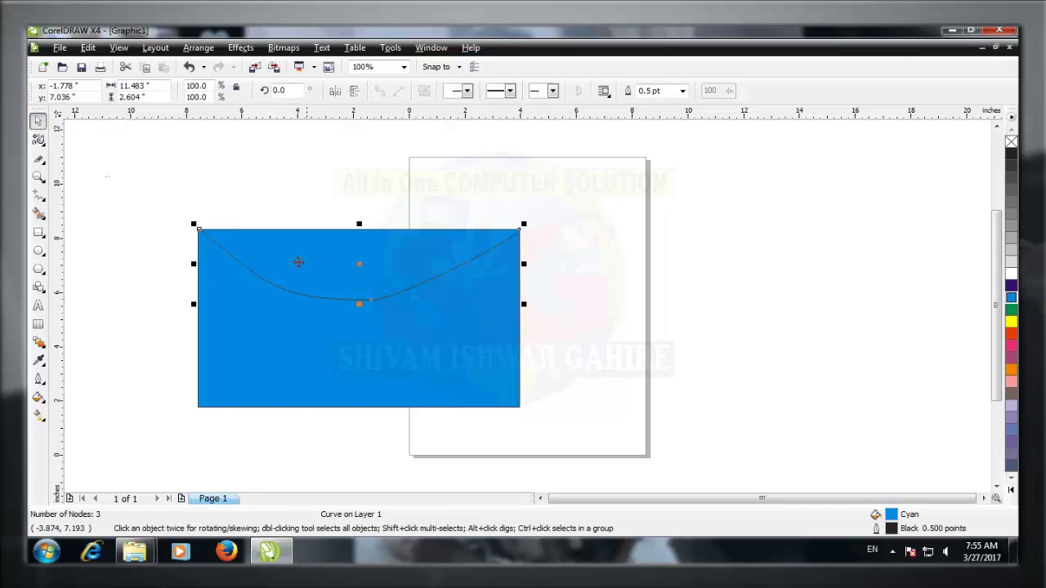
left_click(318, 255)
Delete the upper piece, knife a wavy cut across the shape, and delete the lower piece.
key("Delete")
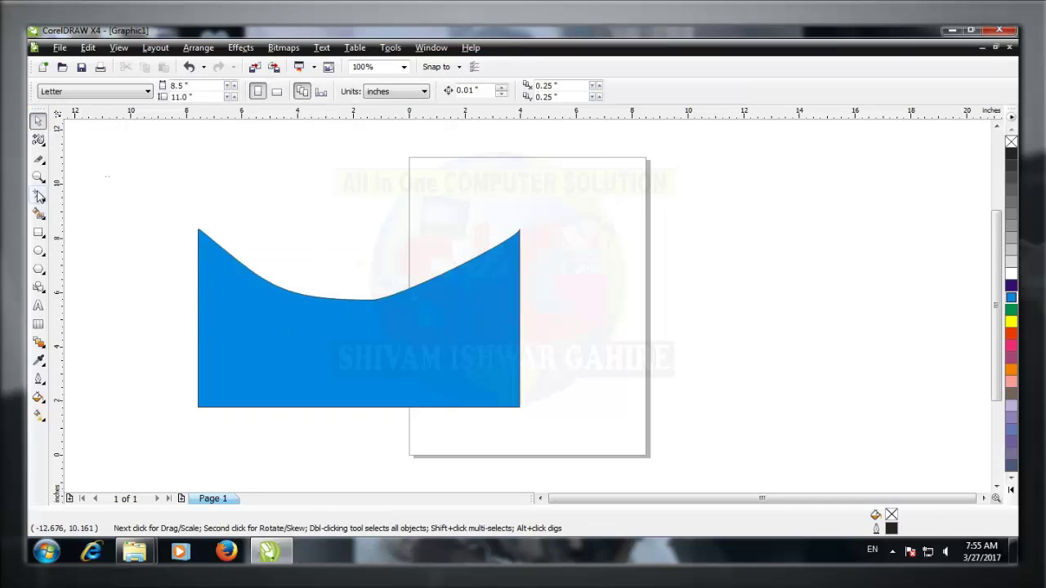
left_click(37, 159)
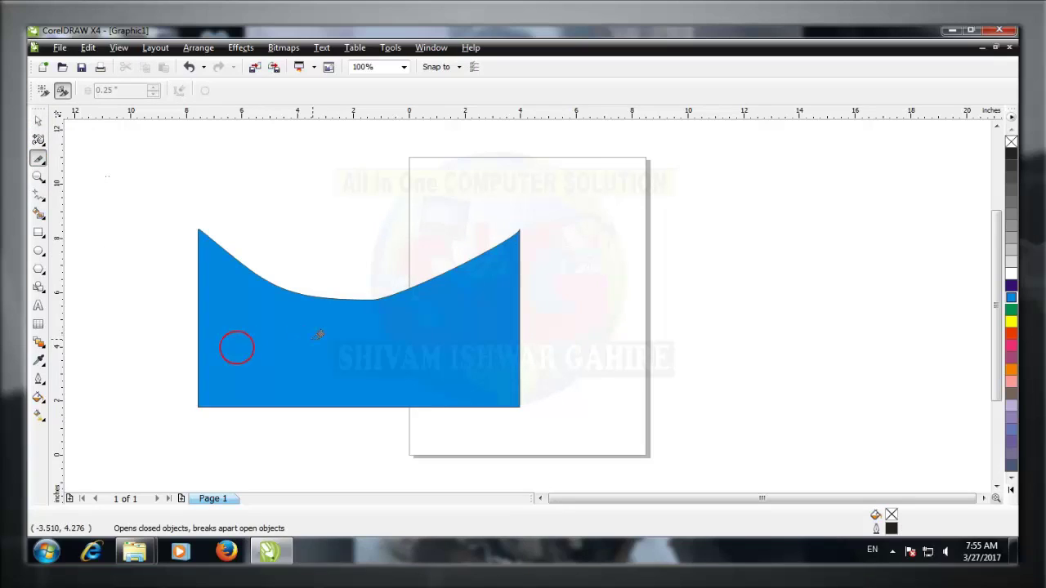
mouse_move(200, 398)
left_mouse_down()
mouse_move(300, 357)
mouse_move(335, 364)
left_mouse_up()
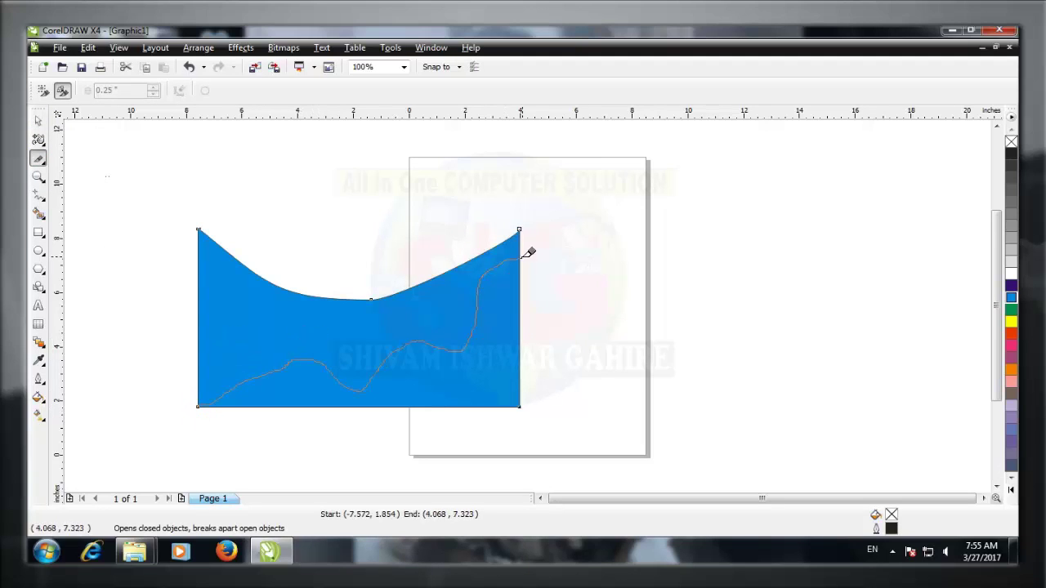
left_click_drag(529, 252, 528, 254)
left_click(38, 120)
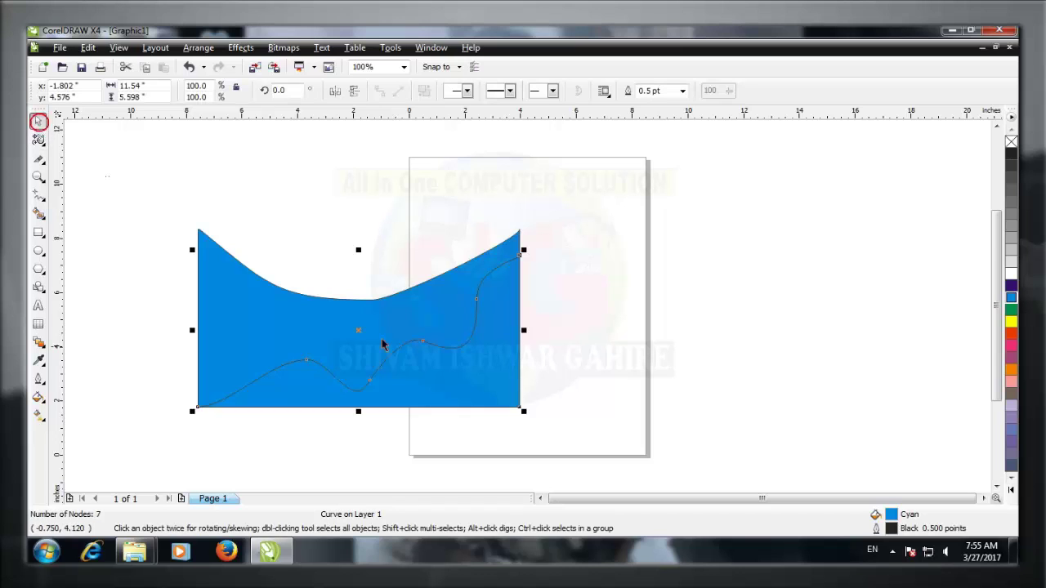
key("Delete")
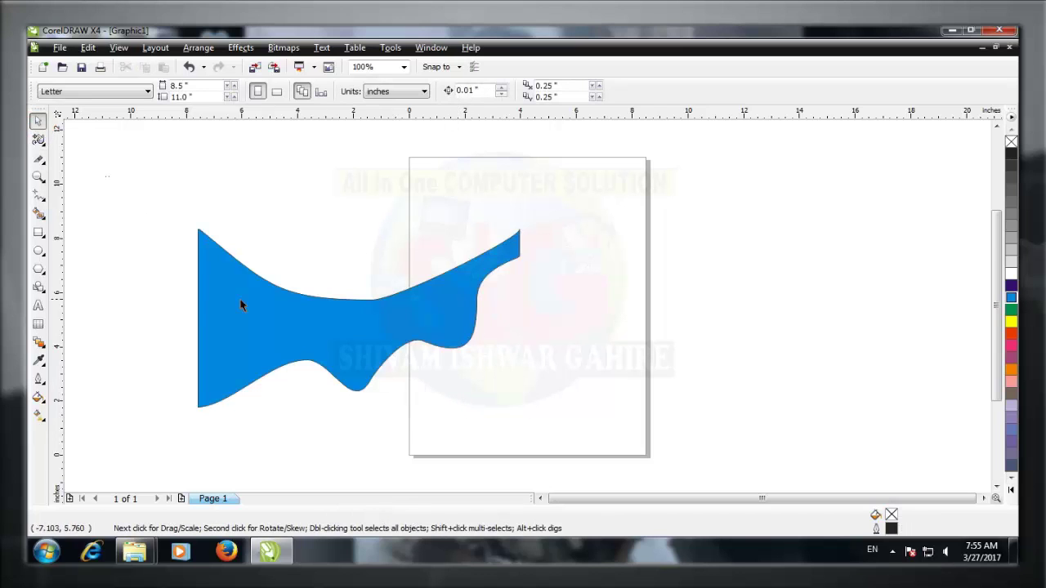
Move the remaining cyan shape up and left, then delete it.
left_click(231, 331)
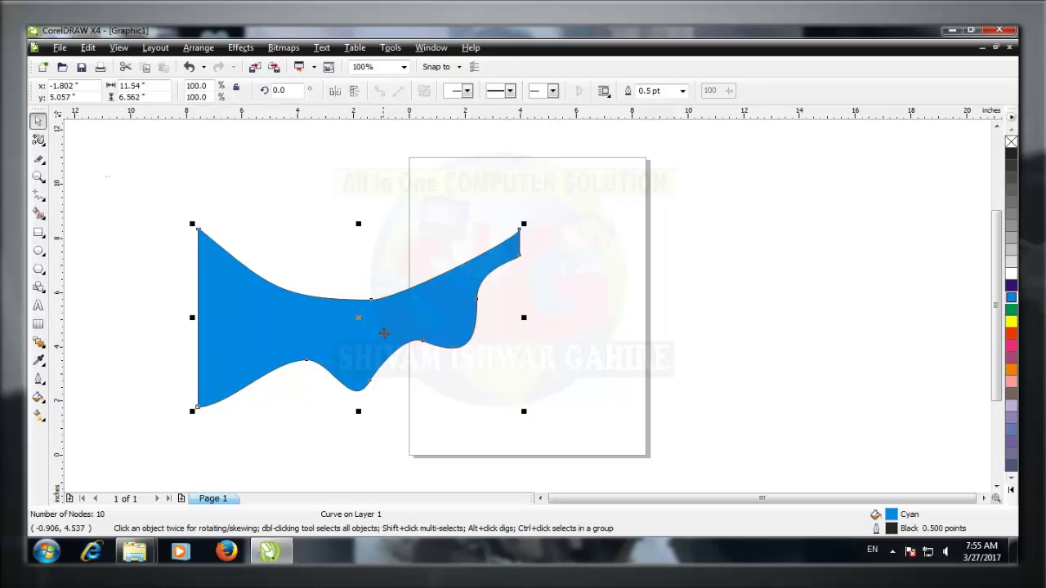
left_click_drag(384, 333, 400, 293)
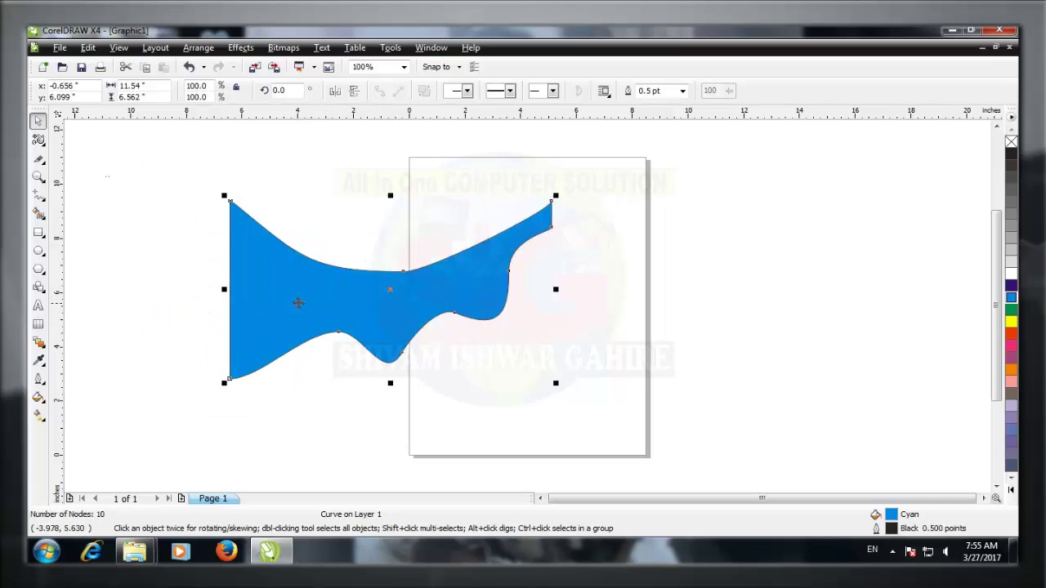
left_click(893, 552)
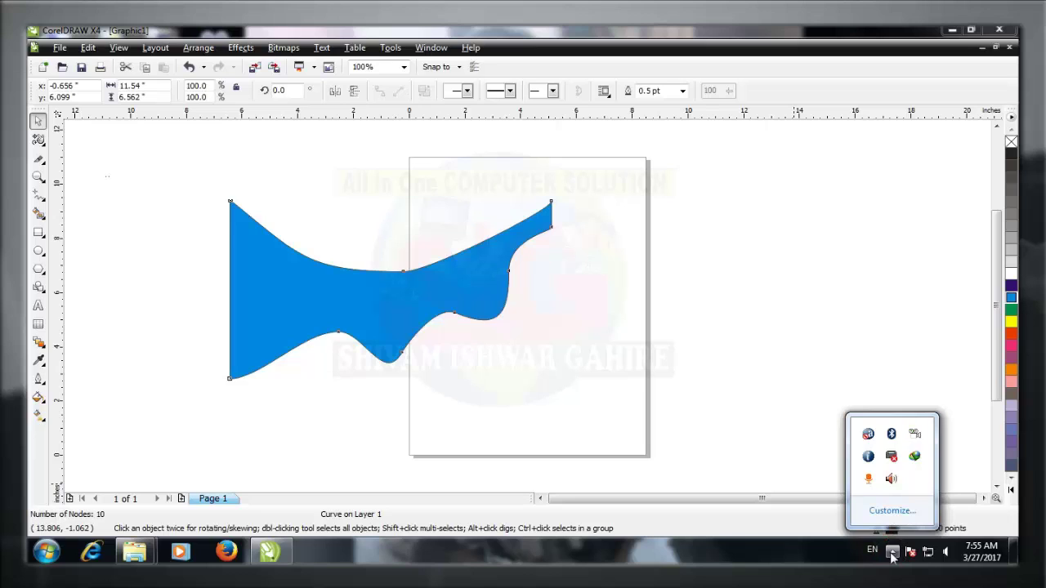
left_click(893, 553)
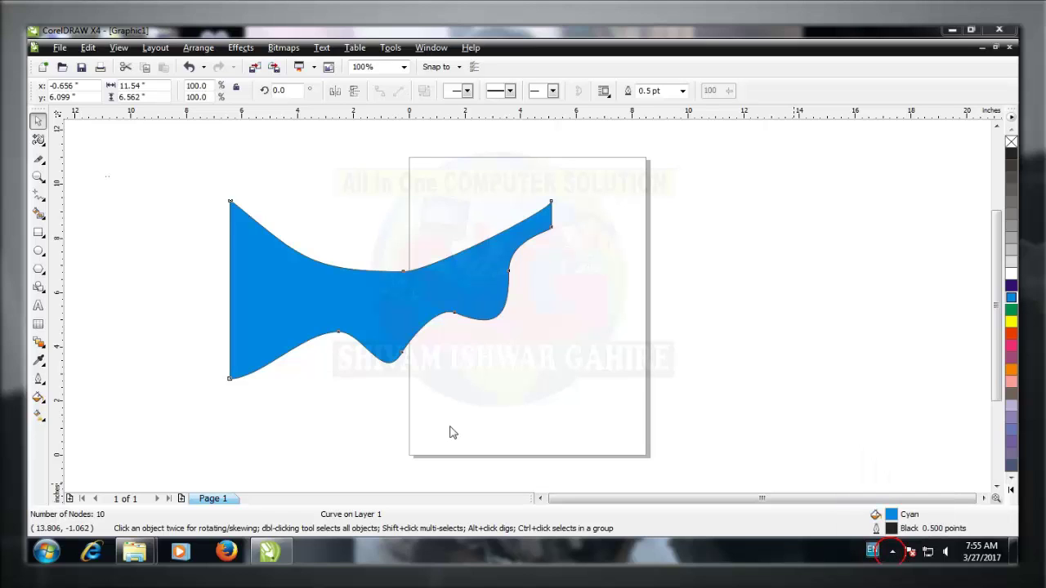
left_click(272, 276)
key("Delete")
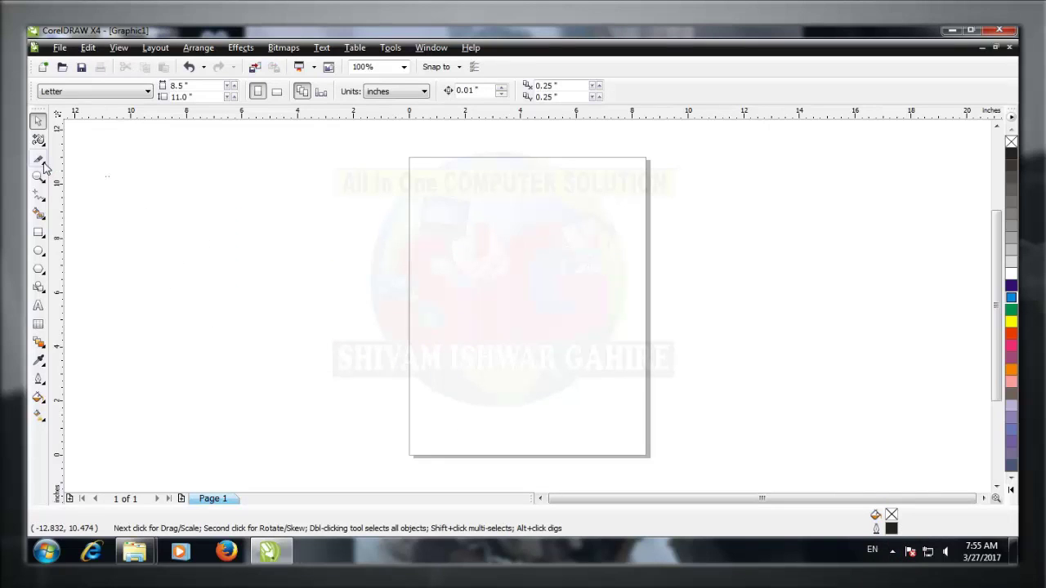
Draw a large rectangle across the top of the page and fill it with Blue.
left_click(41, 161)
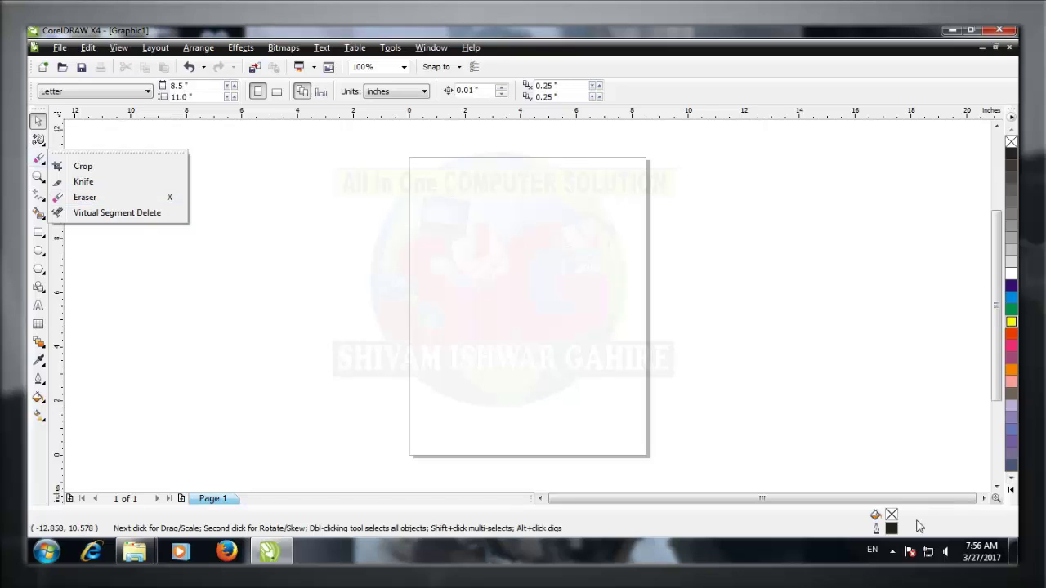
left_click(892, 552)
left_click(893, 552)
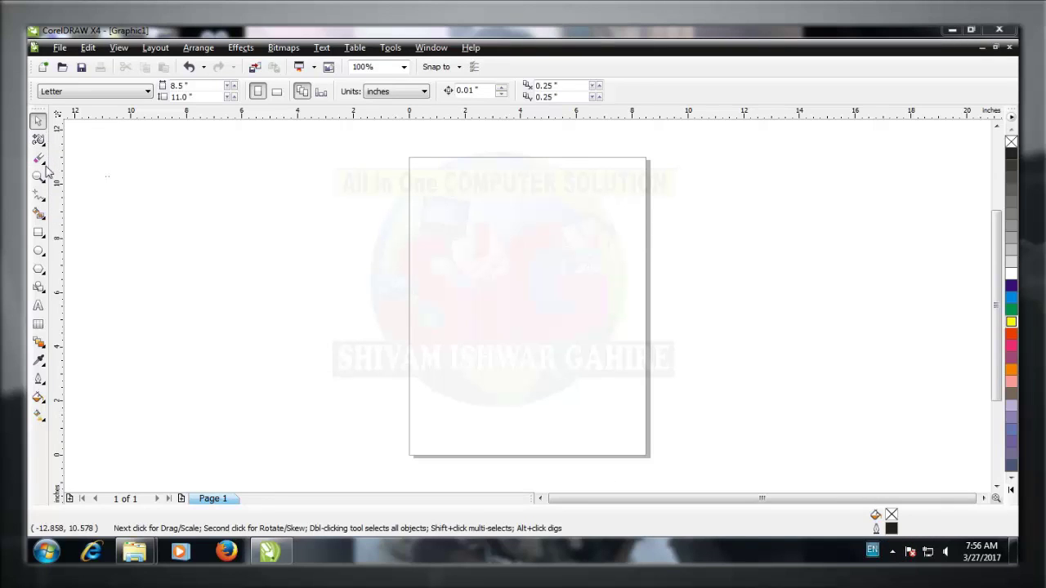
left_click(38, 233)
left_click_drag(240, 205, 595, 360)
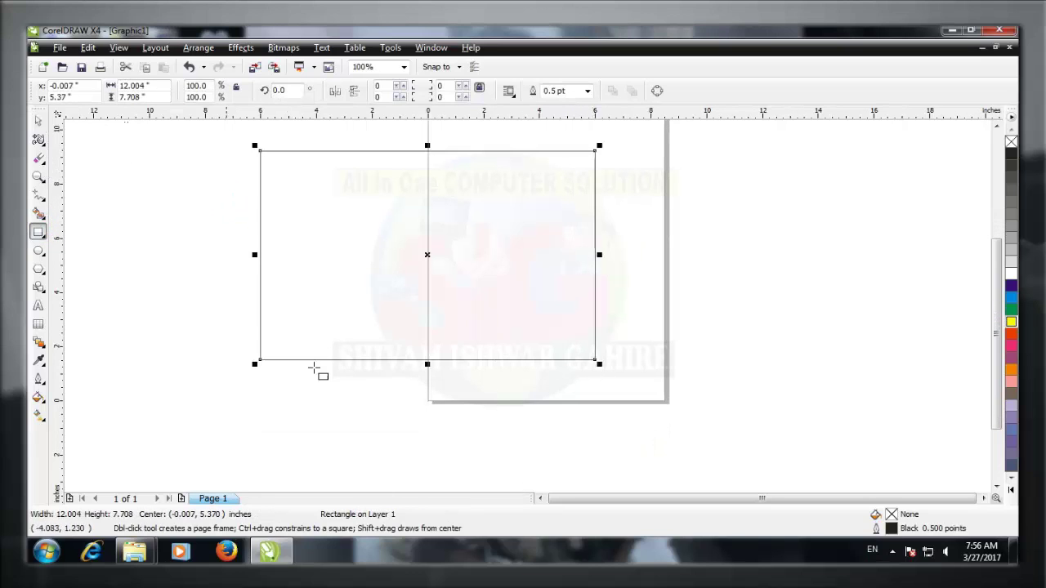
left_click(1011, 285)
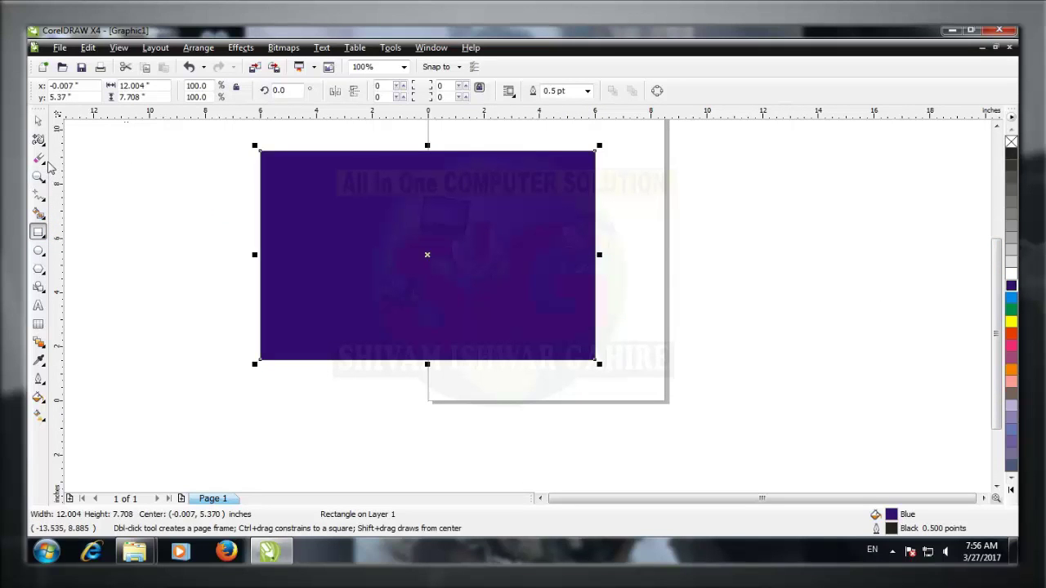
Erase an S-shaped stroke, a curved stroke and several straight cuts through the blue rectangle.
left_click(38, 157)
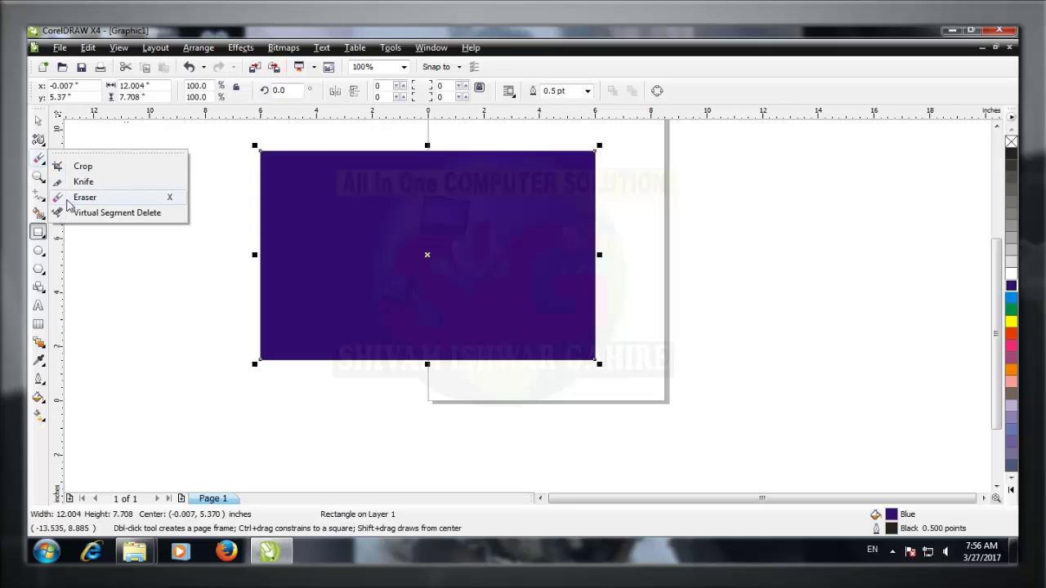
left_click(67, 199)
mouse_move(402, 192)
left_mouse_down()
mouse_move(360, 180)
mouse_move(326, 212)
mouse_move(421, 256)
mouse_move(416, 285)
mouse_move(328, 299)
mouse_move(296, 267)
left_mouse_up()
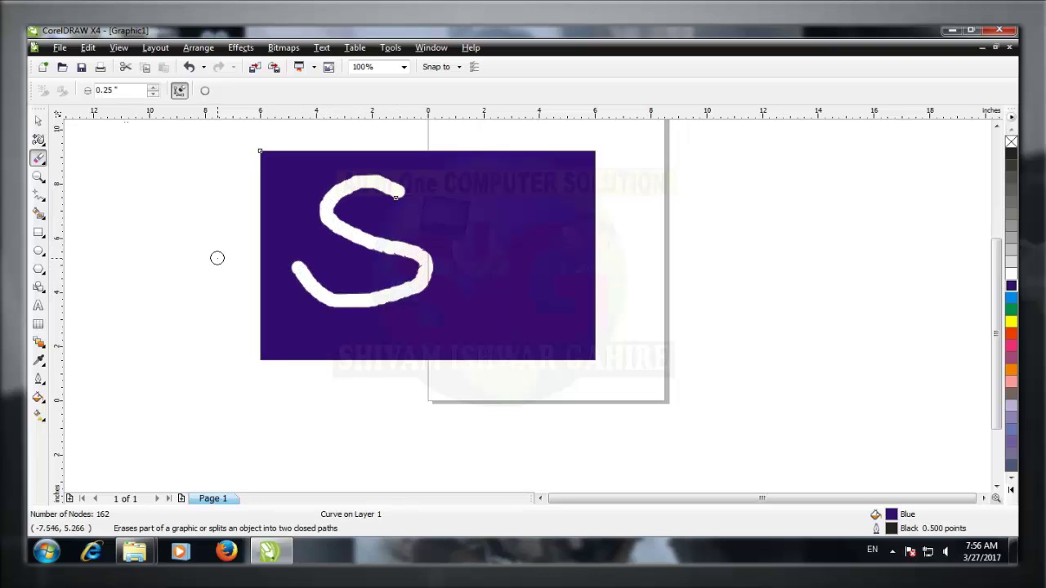
mouse_move(458, 206)
left_mouse_down()
mouse_move(469, 223)
mouse_move(592, 258)
mouse_move(611, 252)
left_mouse_up()
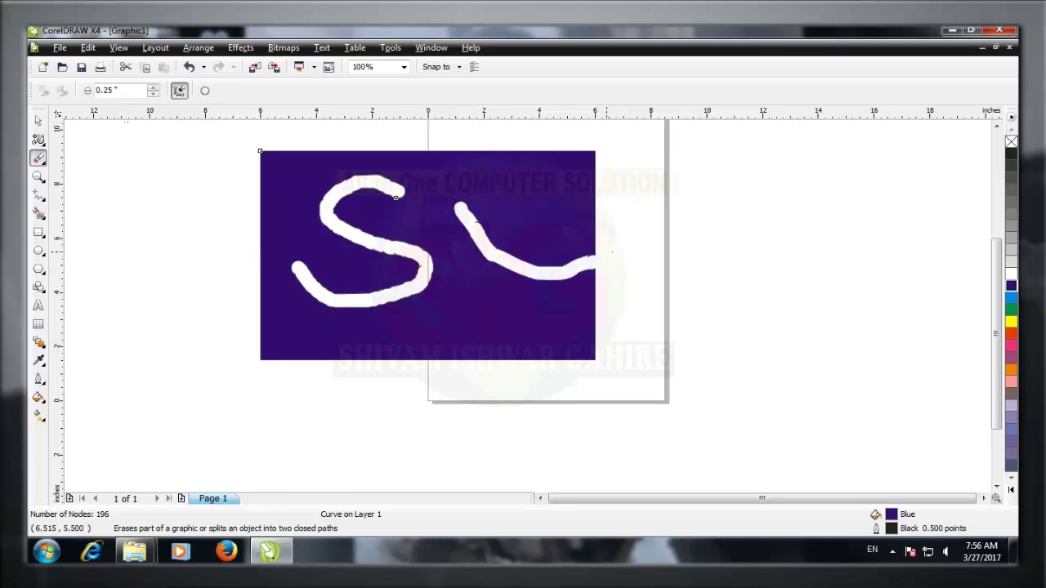
left_click_drag(590, 178, 600, 175)
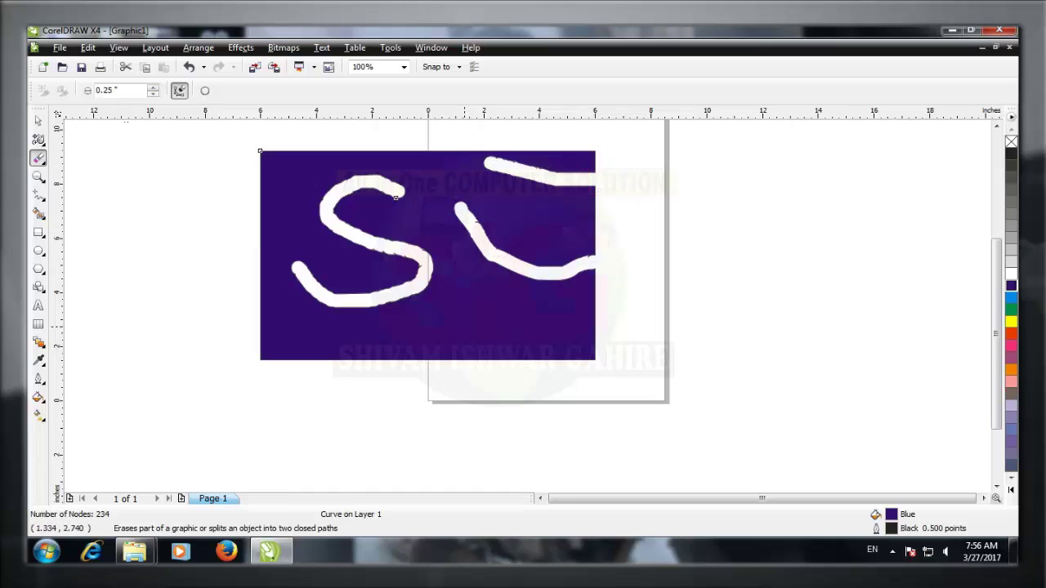
left_click_drag(587, 321, 460, 319)
left_click_drag(401, 332, 234, 332)
left_click(39, 159)
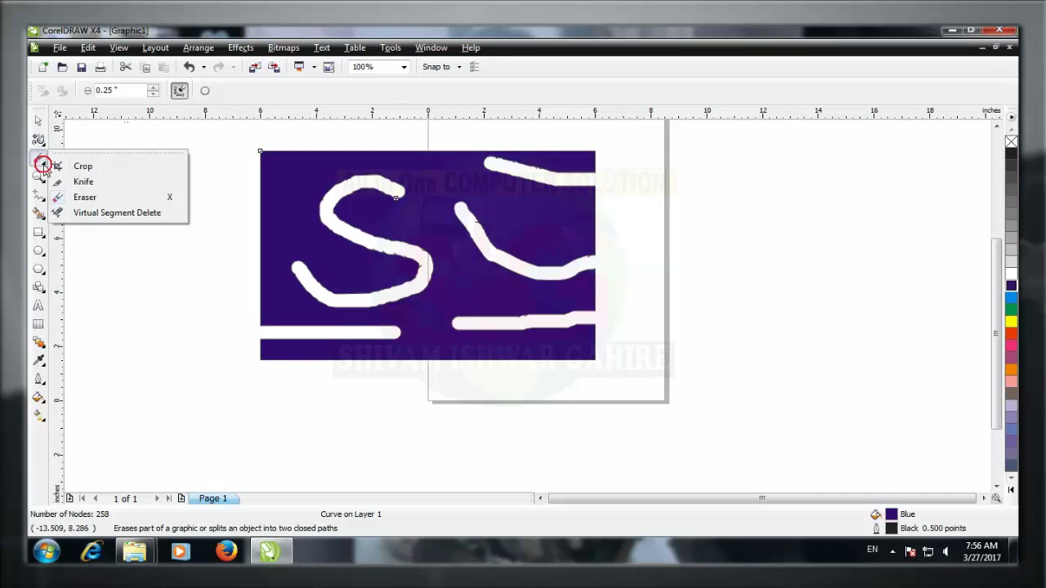
left_click(81, 213)
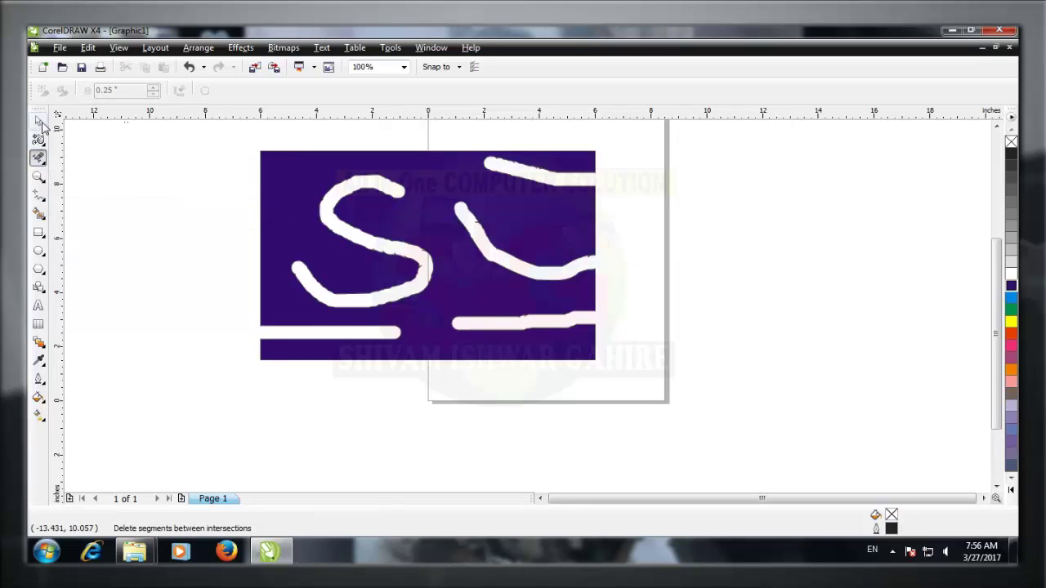
Delete the erased blue shape from the page.
left_click(38, 121)
left_click(321, 203)
key("Delete")
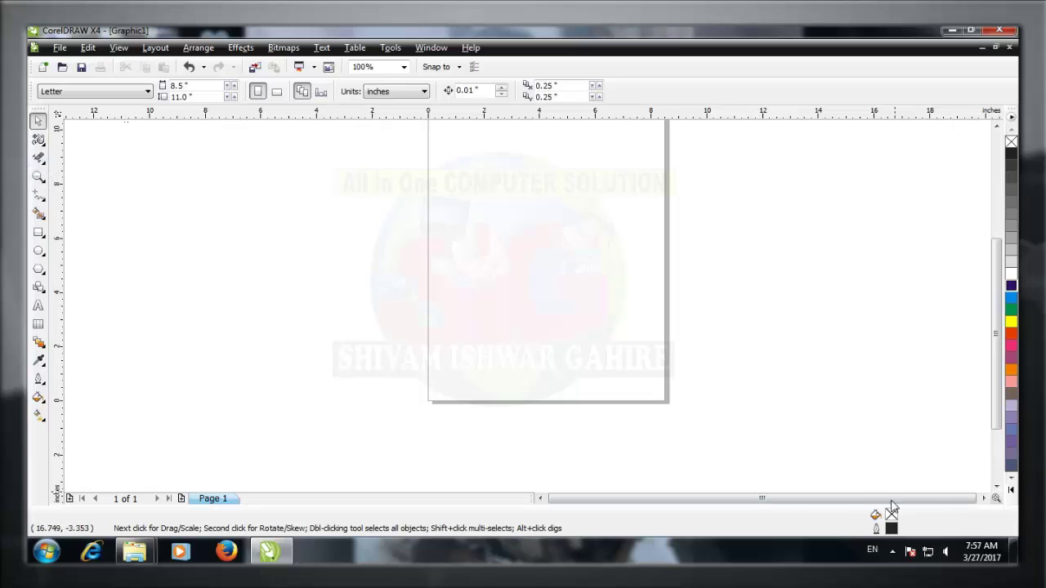
left_click(892, 553)
left_click(891, 553)
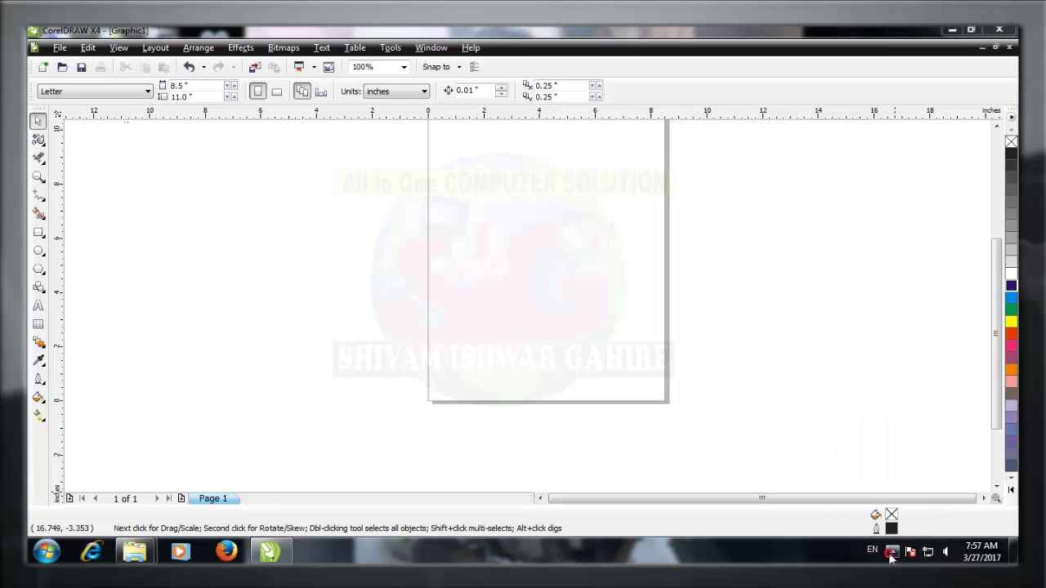
Draw a rectangle and two overlapping circles, the last one 5.338 by 5.13 inches.
left_click(38, 233)
left_click_drag(200, 201, 325, 301)
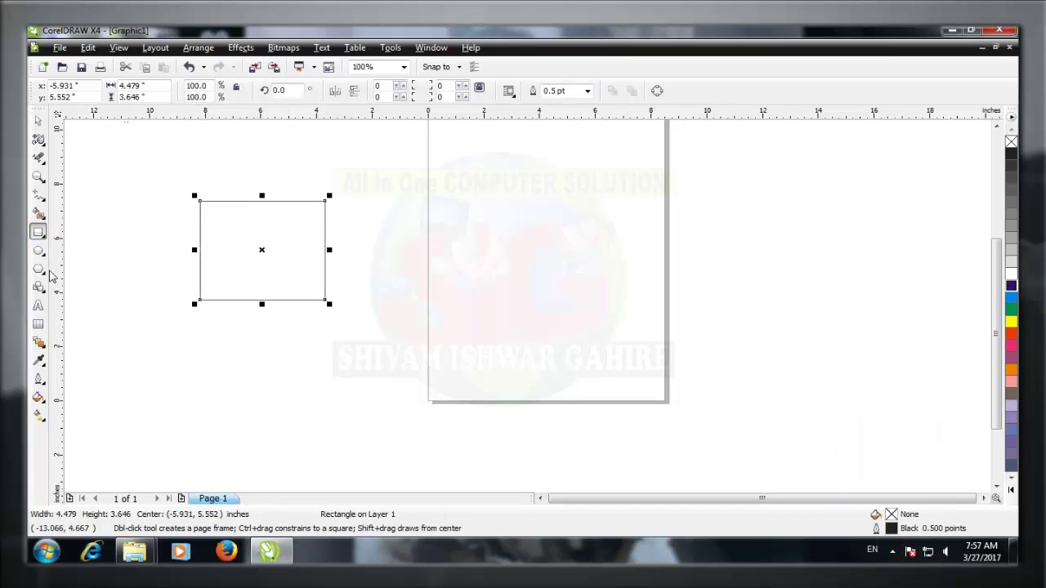
left_click(39, 251)
left_click_drag(394, 251, 258, 389)
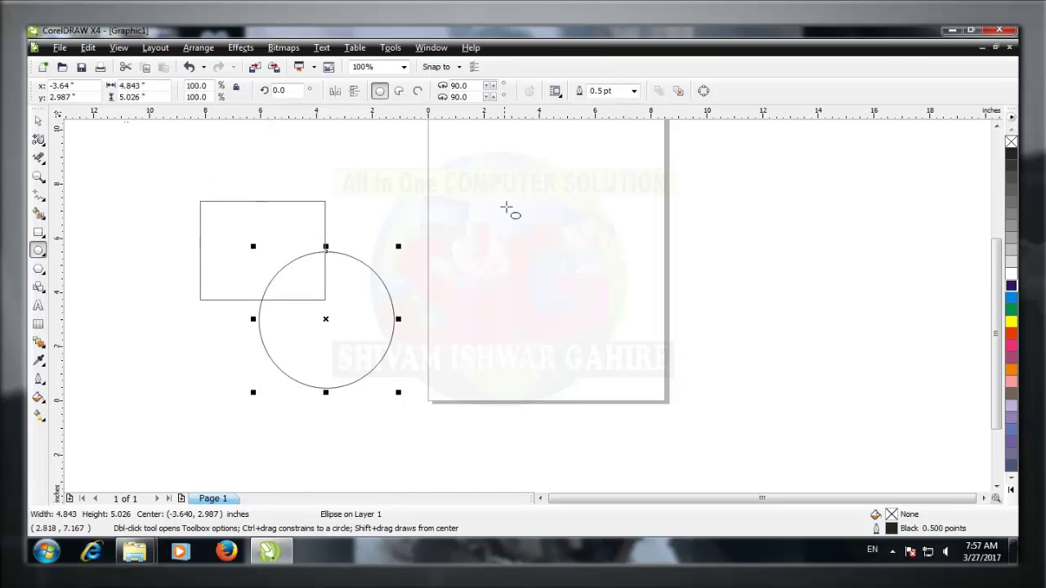
left_click_drag(501, 207, 343, 349)
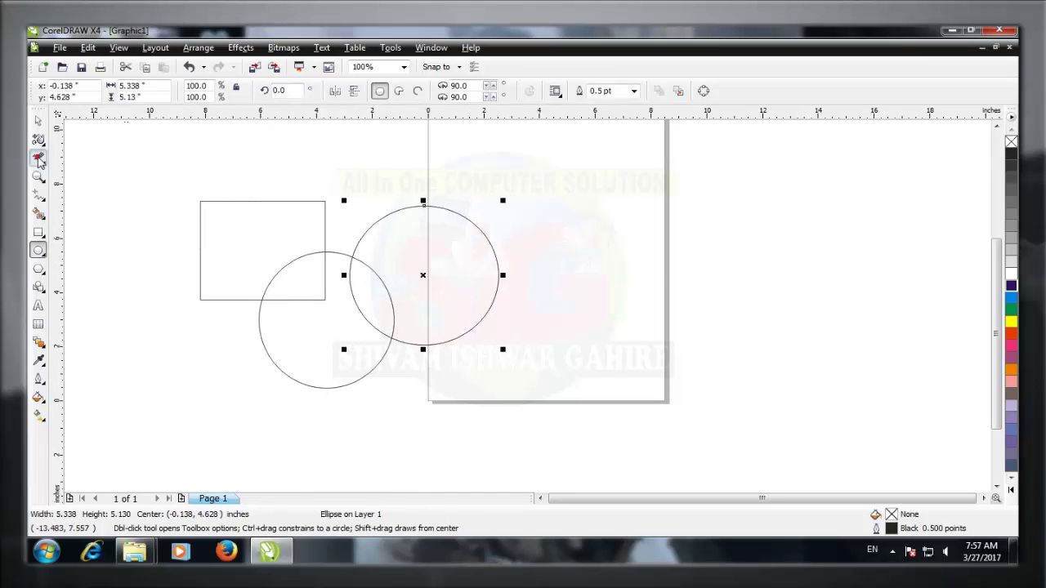
left_click(39, 159)
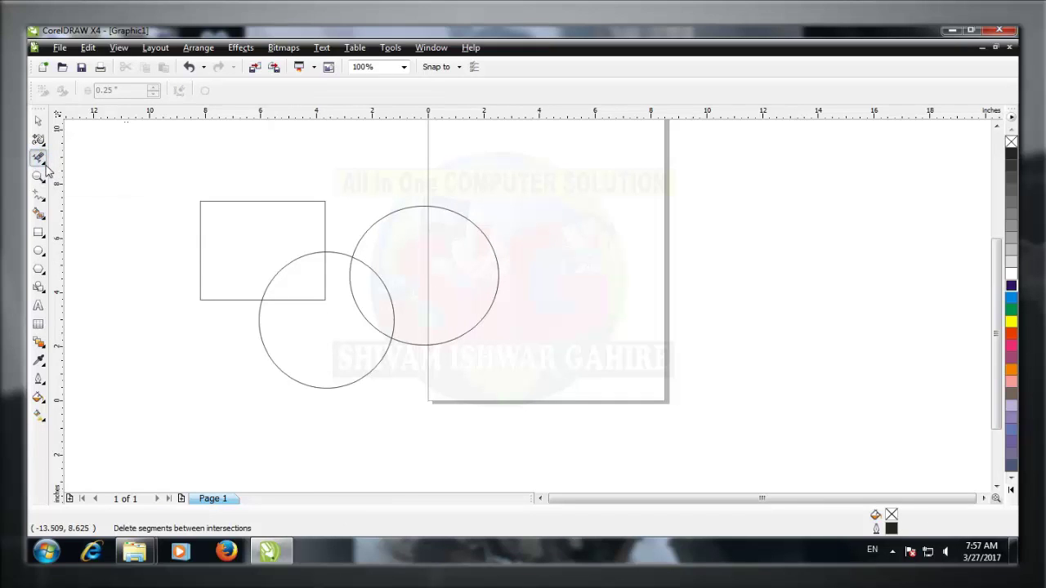
Trim the rectangle and circles with Virtual Segment Delete, undoing trial sweeps, until only an arc remains.
left_click(41, 164)
left_click(72, 215)
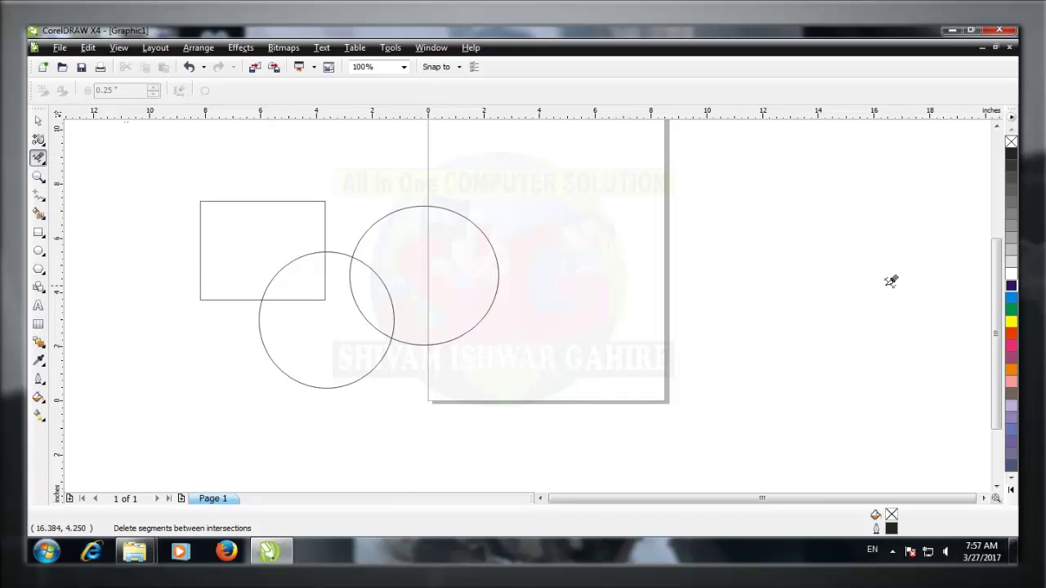
left_click(891, 552)
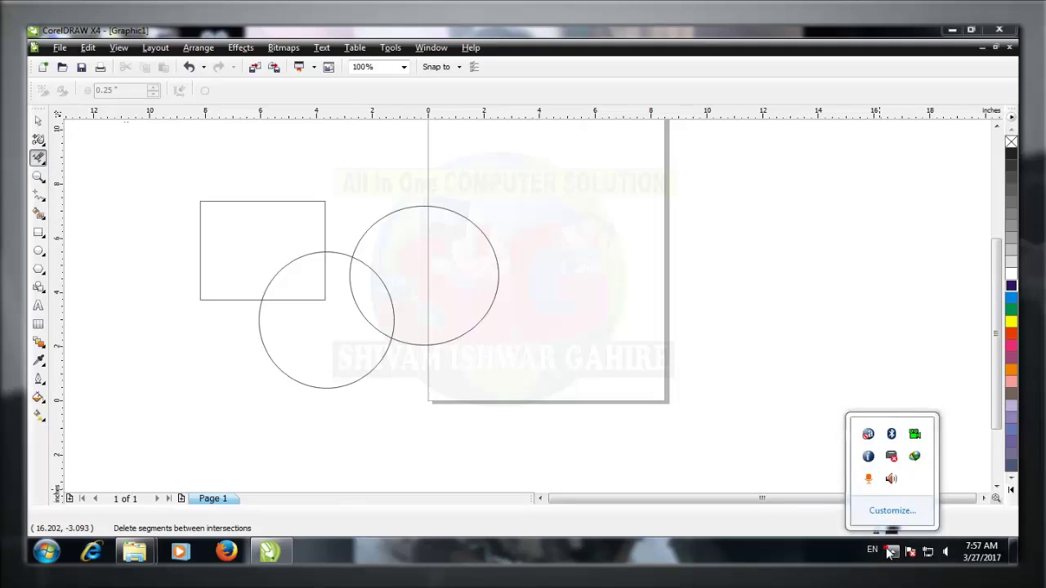
left_click(179, 164)
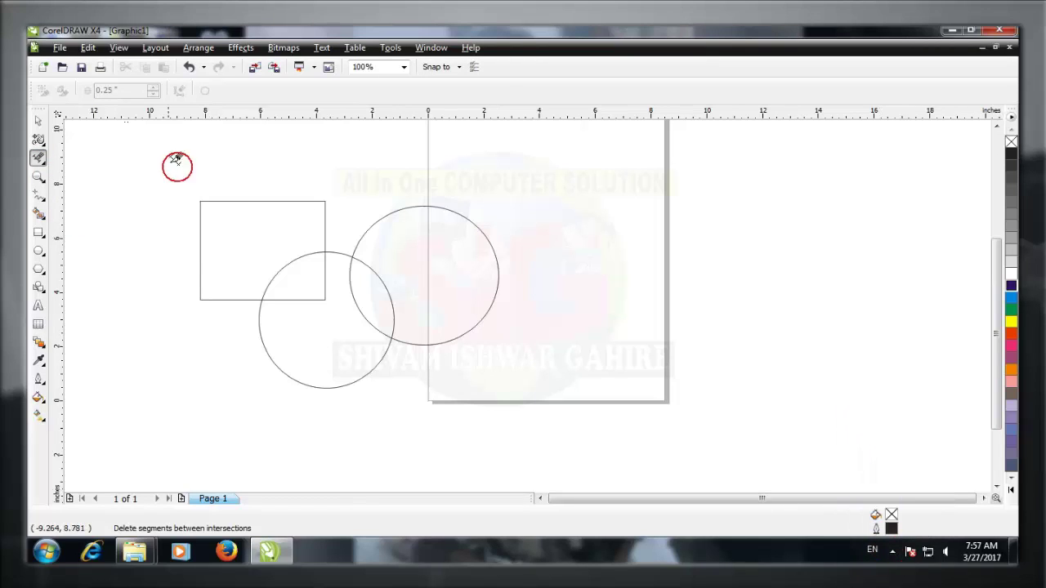
mouse_move(154, 143)
left_mouse_down()
mouse_move(206, 229)
mouse_move(278, 291)
mouse_move(254, 317)
left_mouse_up()
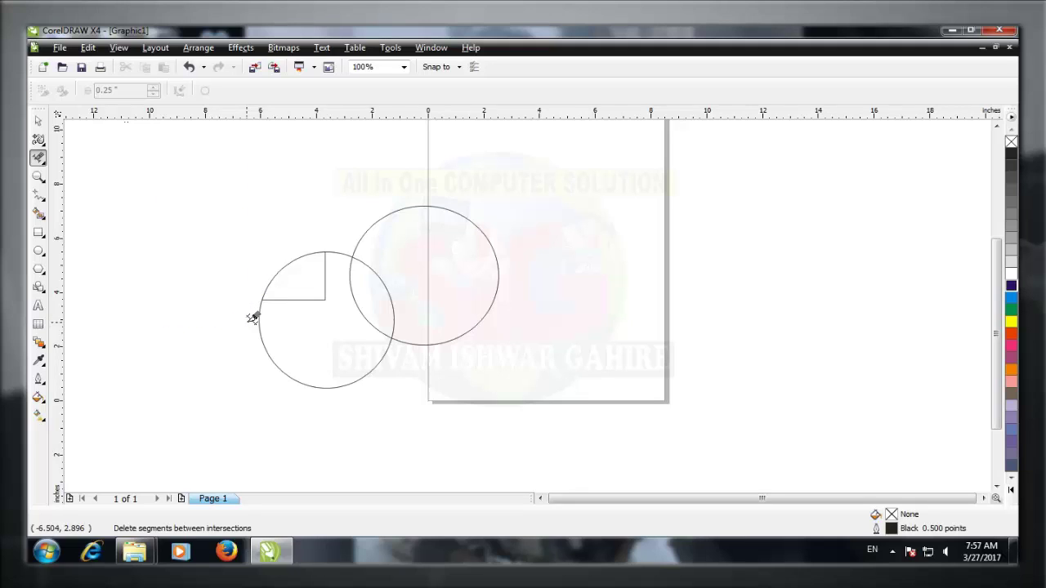
key("ctrl+z")
mouse_move(173, 169)
left_mouse_down()
mouse_move(360, 384)
mouse_move(390, 398)
mouse_move(371, 397)
left_mouse_up()
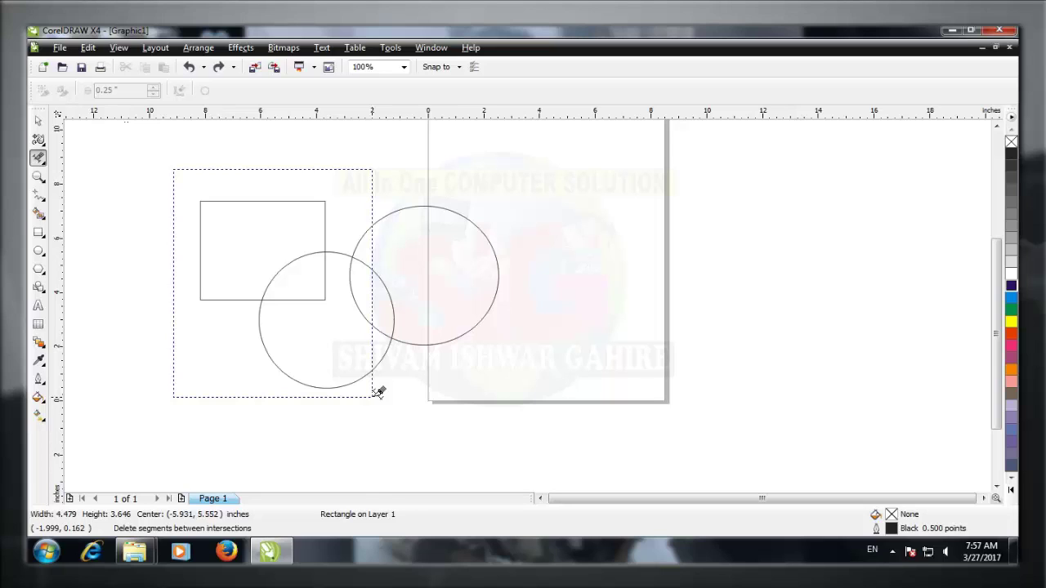
left_click_drag(374, 396, 374, 396)
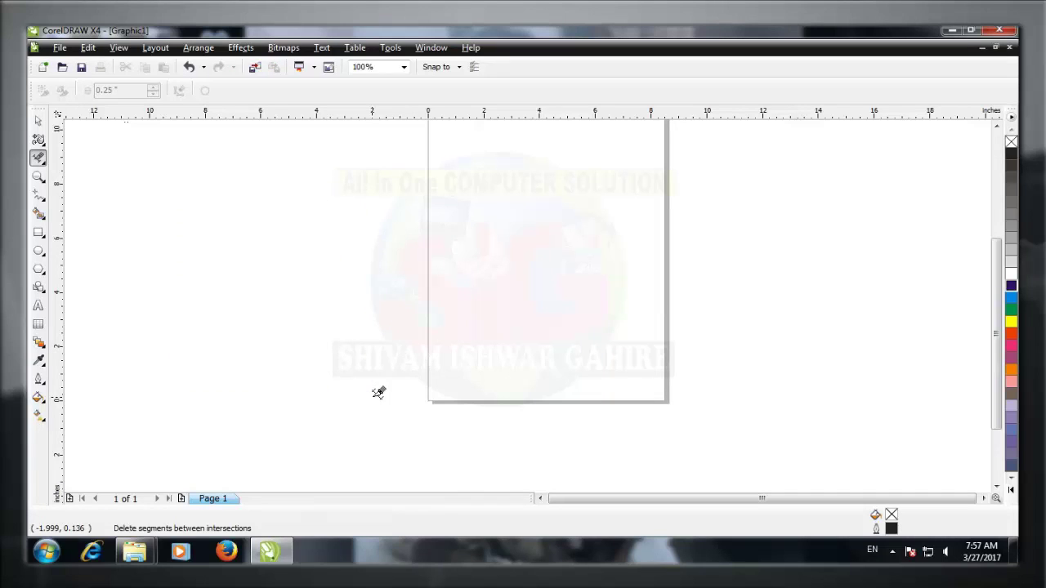
key("ctrl+z")
mouse_move(164, 182)
left_mouse_down()
mouse_move(228, 245)
mouse_move(346, 409)
left_mouse_up()
key("ctrl+z")
mouse_move(188, 176)
left_mouse_down()
mouse_move(294, 358)
mouse_move(290, 371)
left_mouse_up()
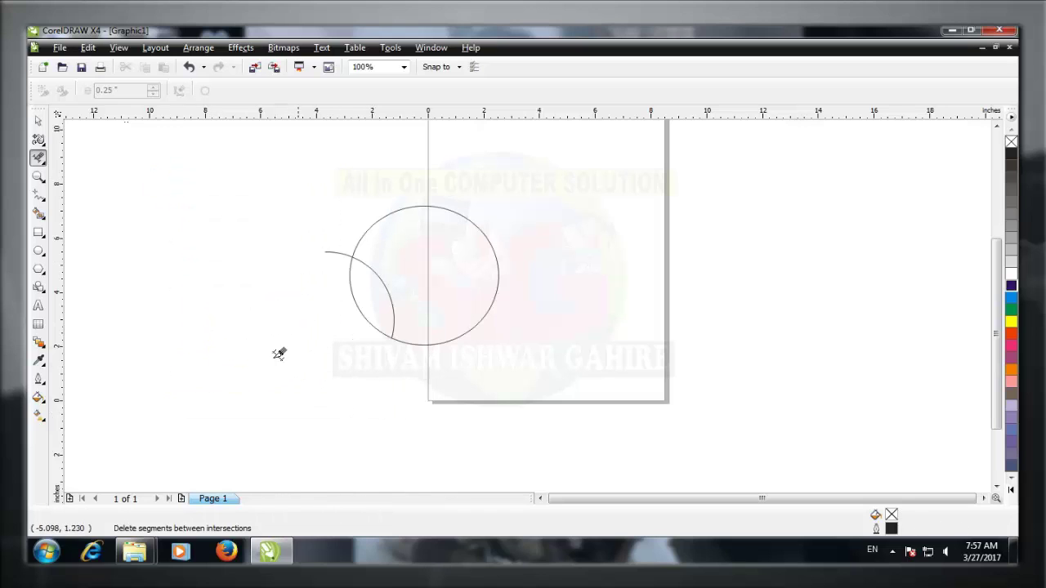
Delete the remaining circle and the leftover arc, leaving the page empty.
left_click(896, 550)
left_click(895, 551)
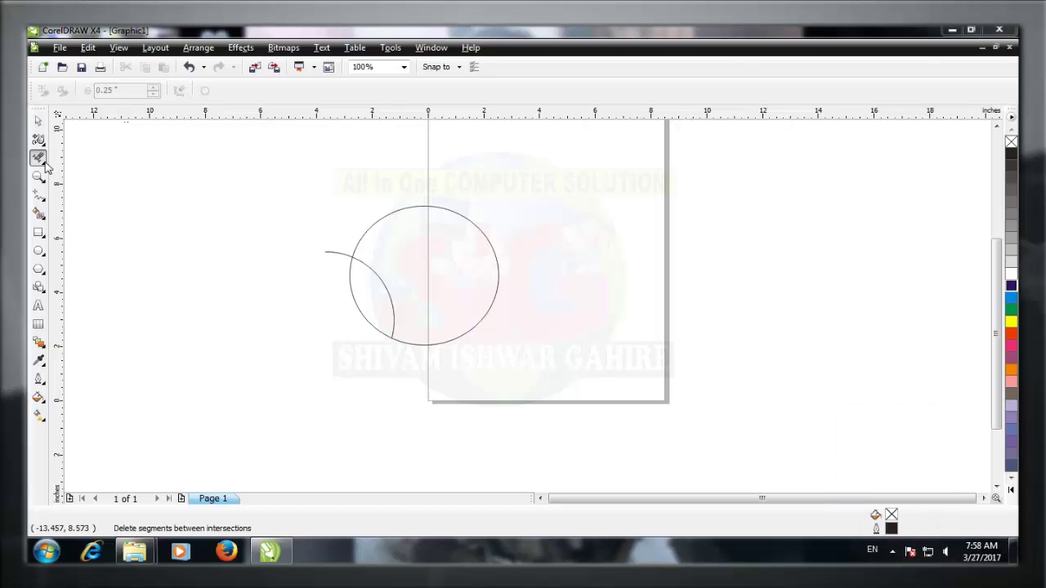
left_click(38, 120)
left_click(362, 234)
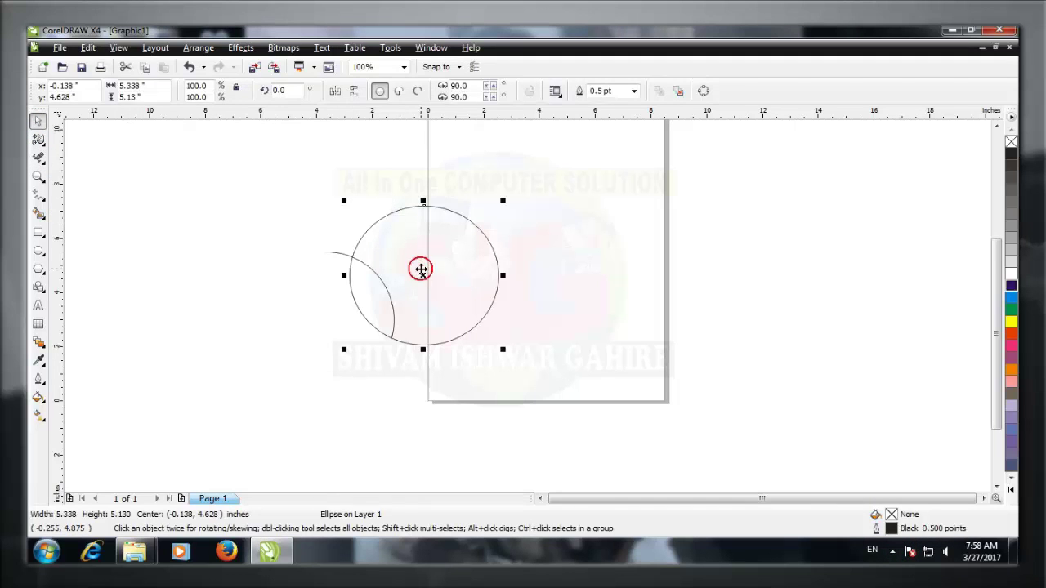
key("Delete")
left_click(360, 263)
key("Delete")
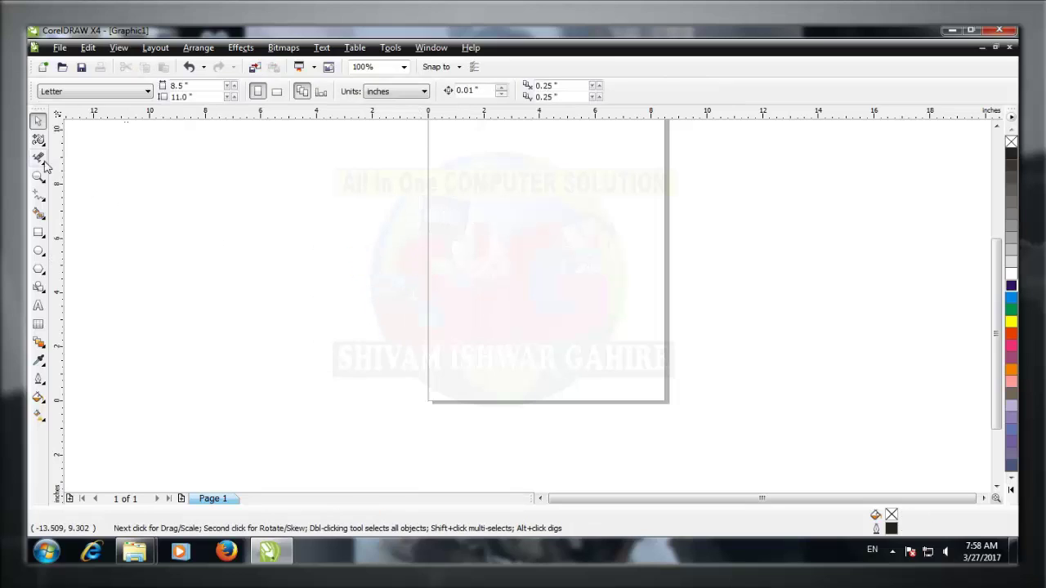
Draw a 6.848 by 4.817-inch rectangle and fill it red.
left_click(45, 184)
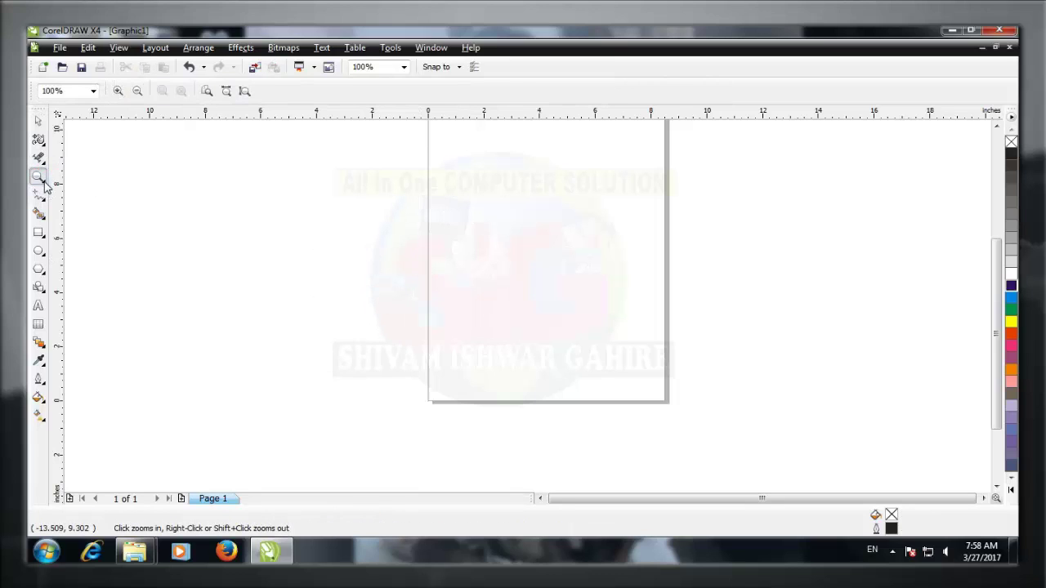
left_click(46, 186)
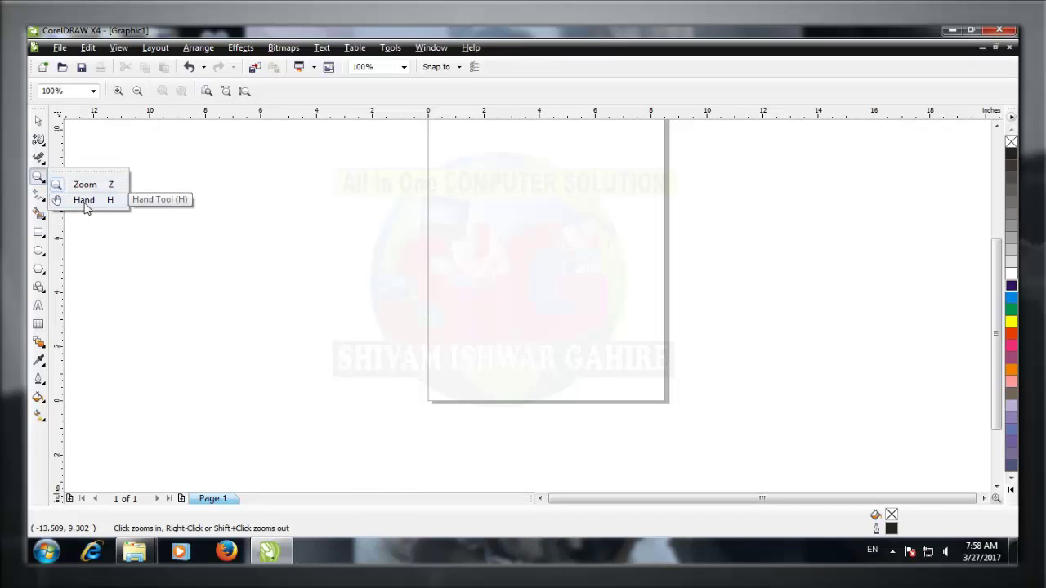
left_click(81, 184)
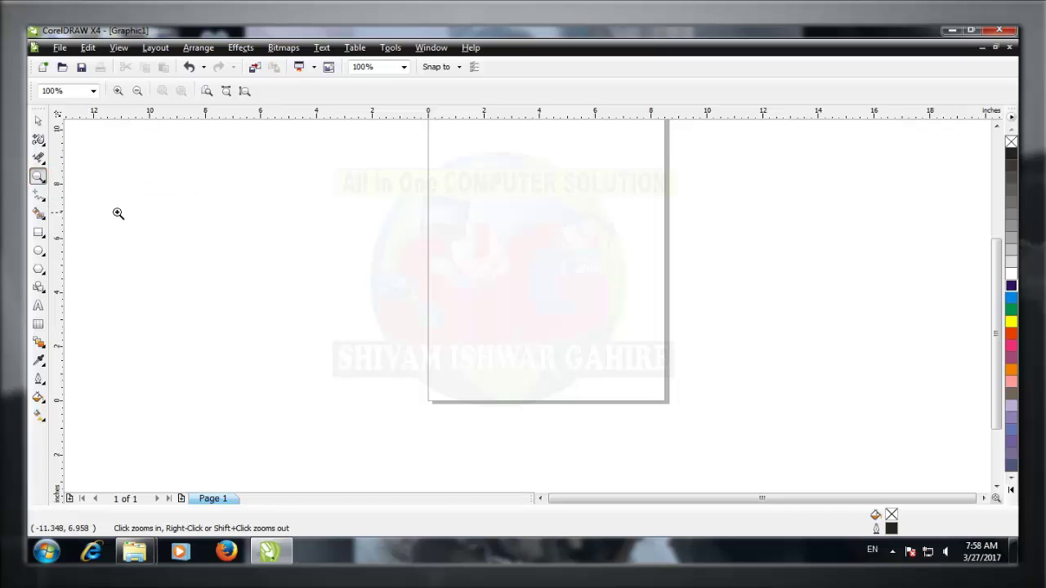
left_click(38, 233)
left_click_drag(215, 209, 407, 341)
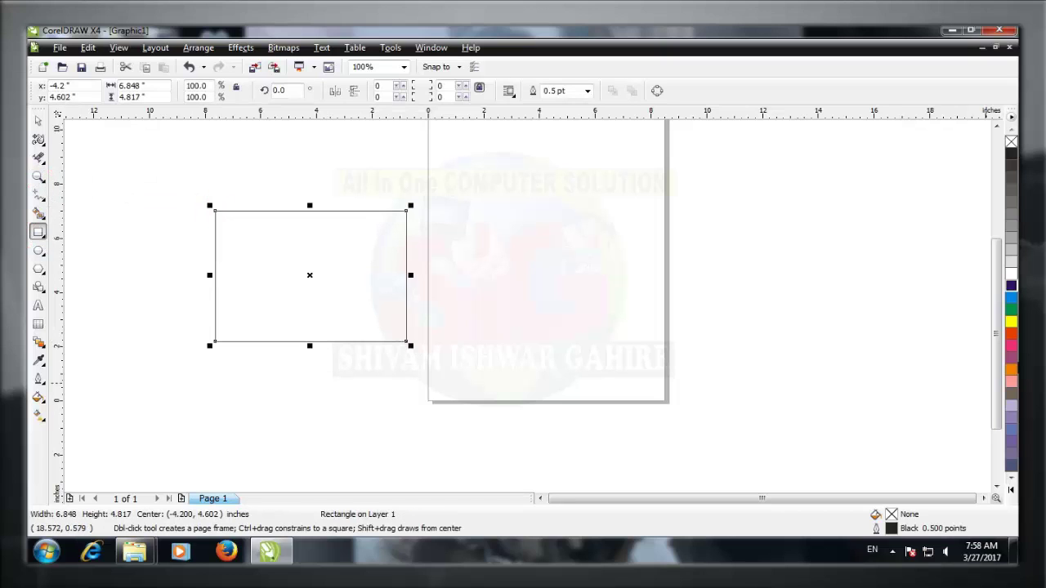
left_click(1011, 335)
Zoom to 200% on the red rectangle, pan around the page, then zoom back to 100%.
left_click(38, 176)
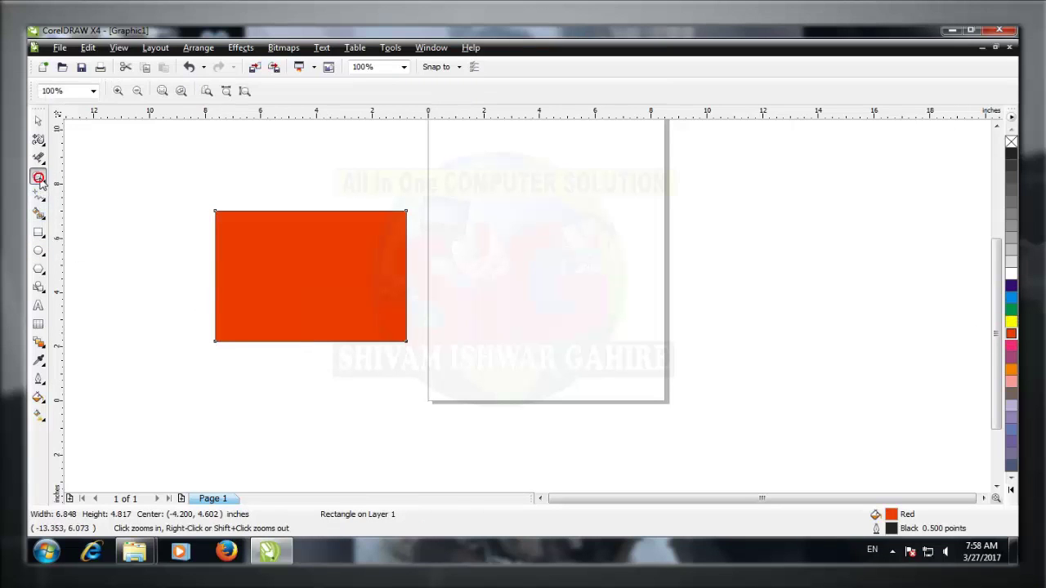
left_click(249, 247)
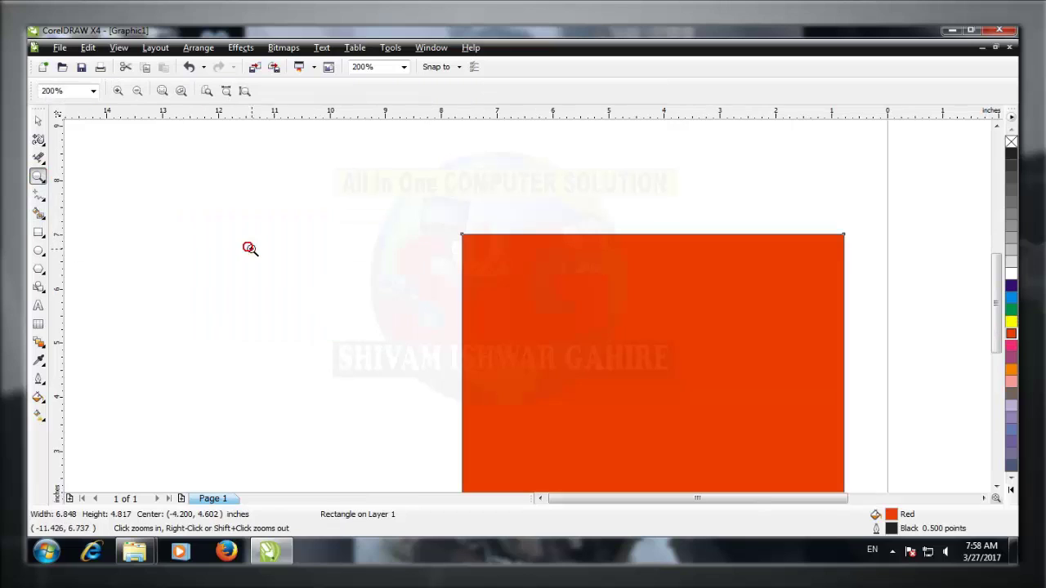
left_click(45, 184)
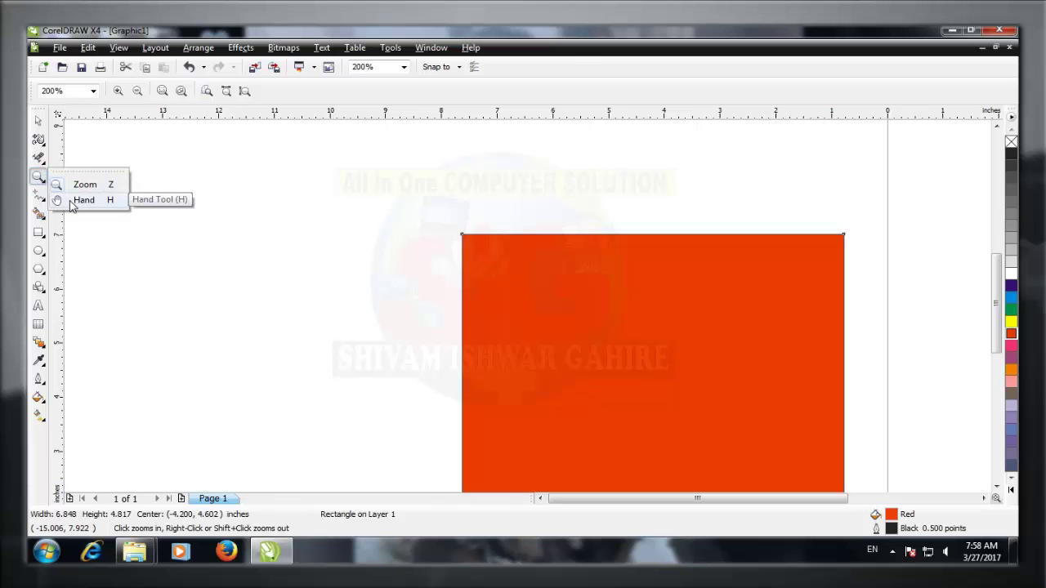
left_click(70, 200)
left_click_drag(516, 351, 298, 260)
left_click_drag(628, 422, 403, 380)
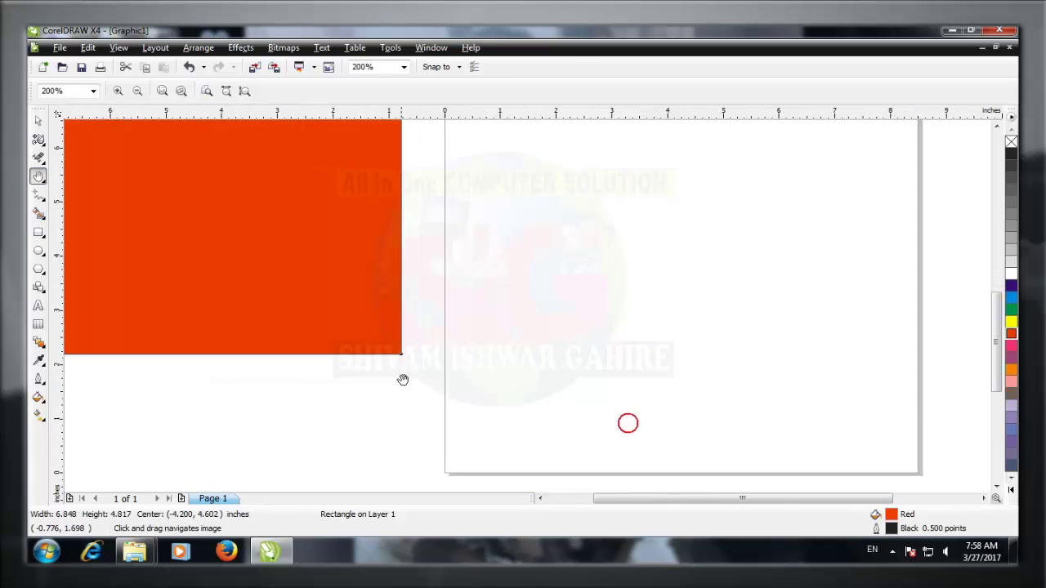
left_click_drag(509, 264, 729, 357)
left_click_drag(504, 334, 609, 287)
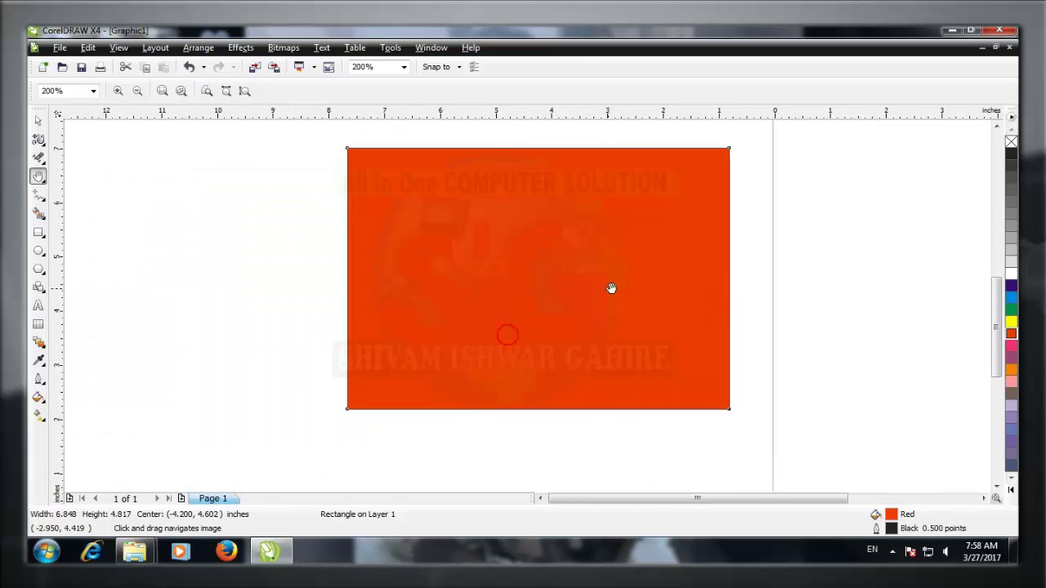
right_click(397, 286)
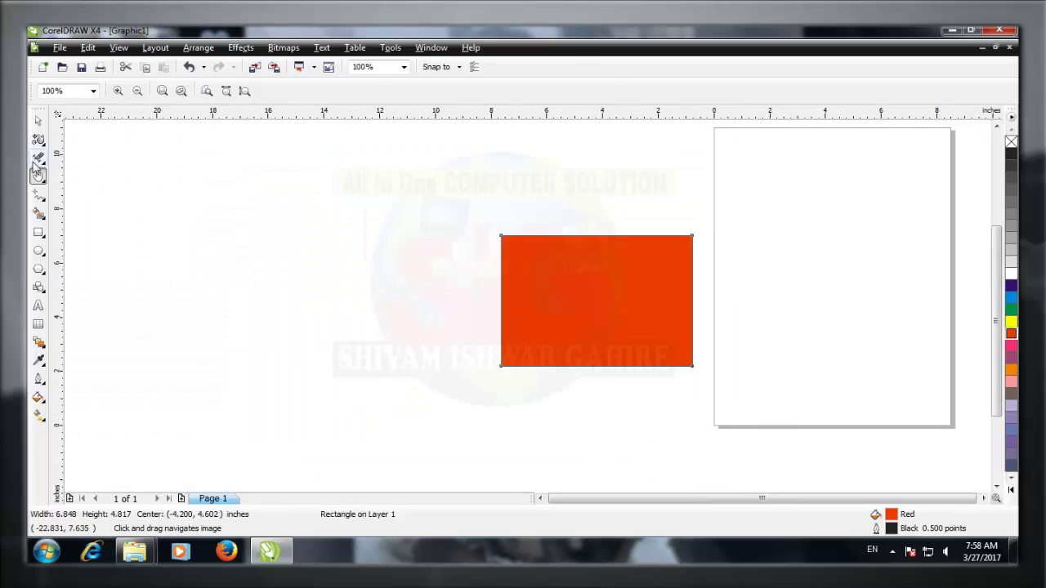
Delete the red rectangle so the canvas is empty.
left_click(37, 120)
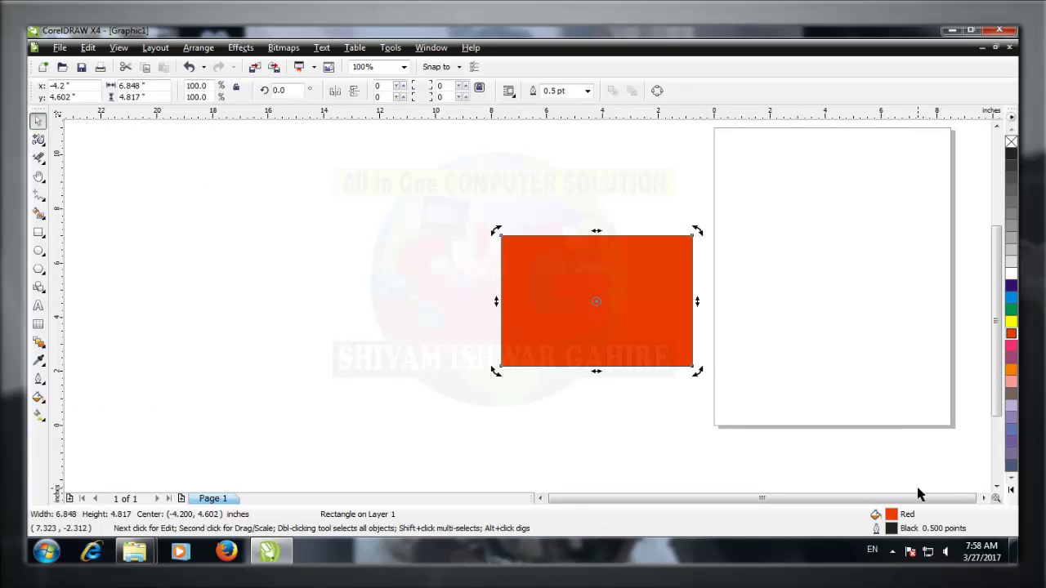
key("Delete")
left_click(891, 549)
left_click(891, 549)
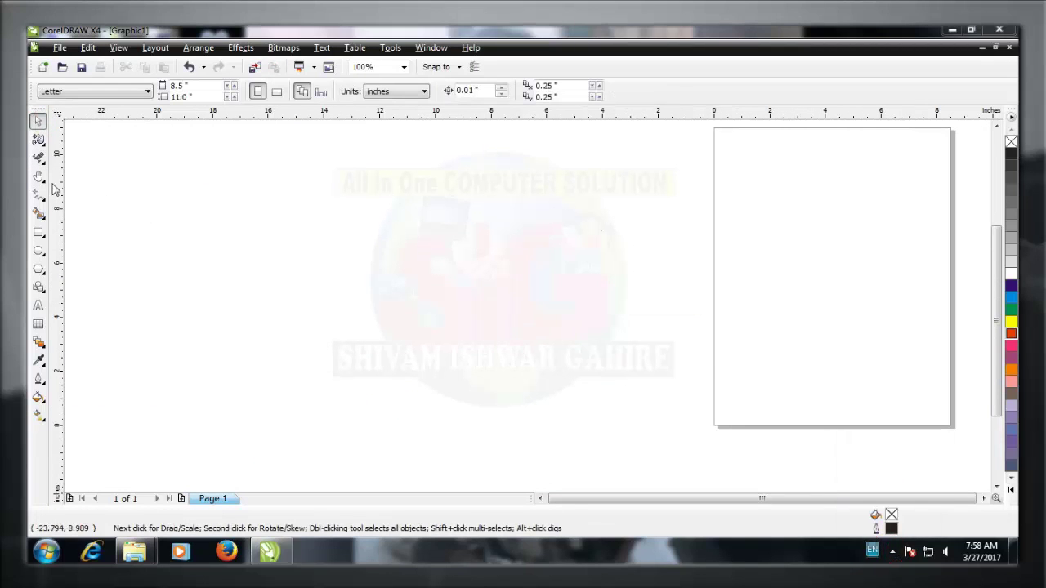
left_click(42, 202)
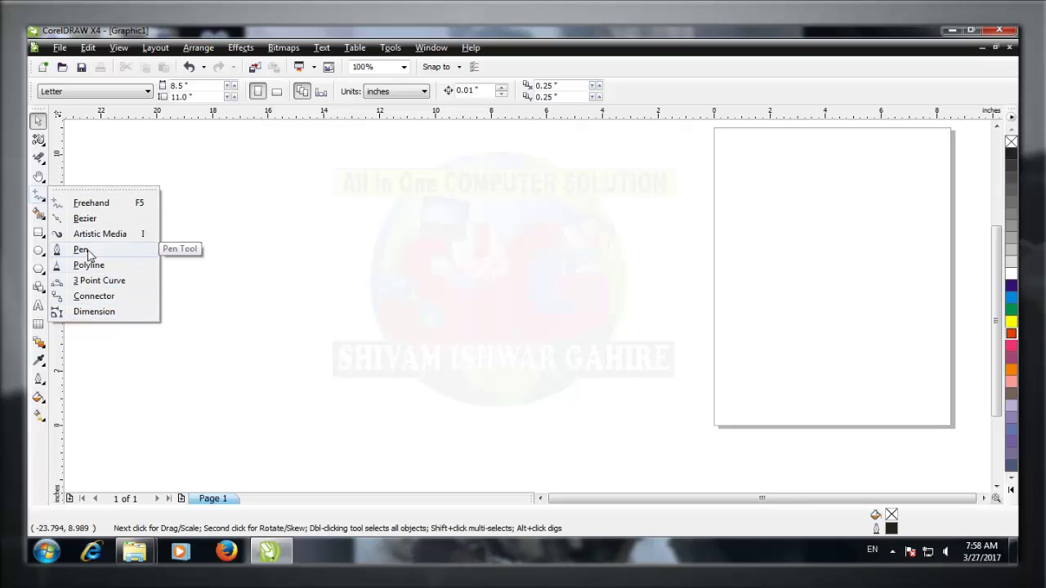
left_click(90, 204)
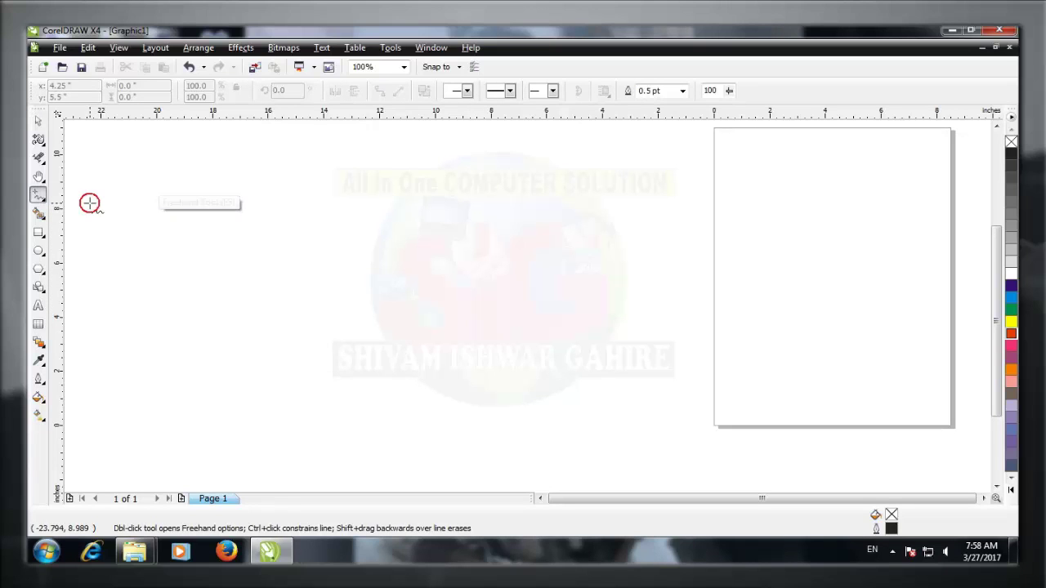
left_click(339, 209)
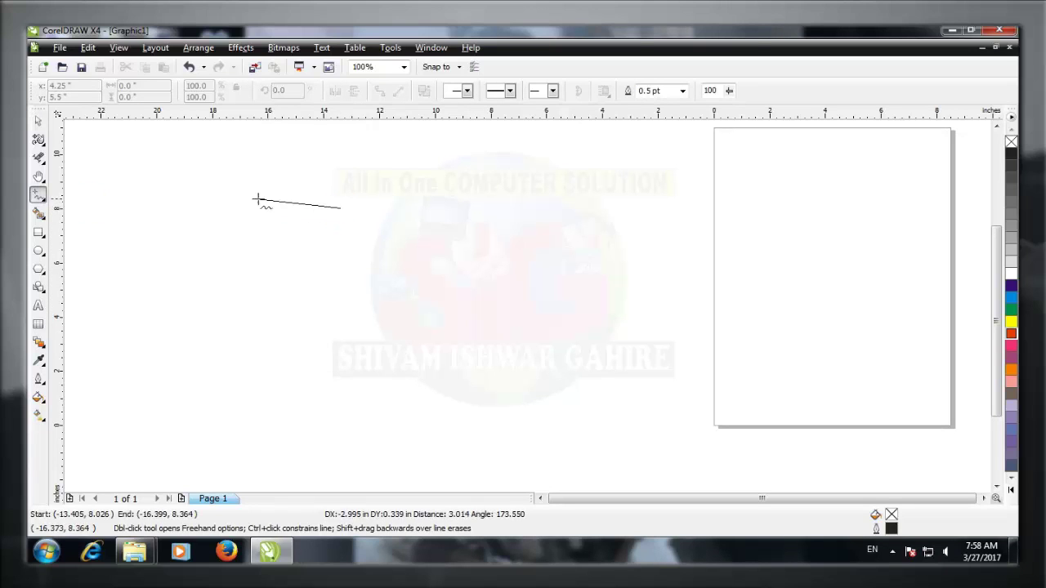
left_click(202, 193)
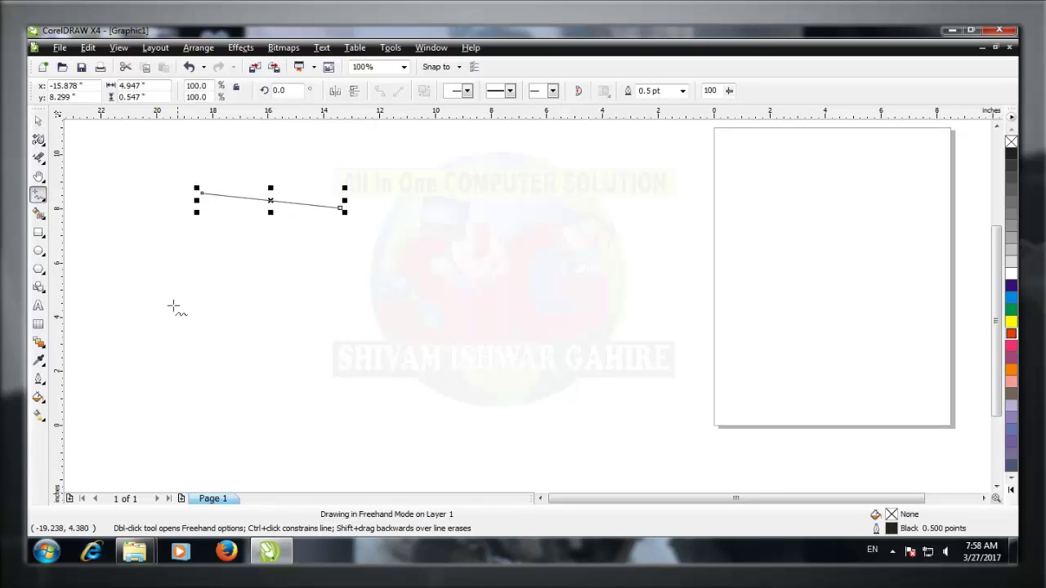
left_click(281, 276)
left_click(254, 277)
mouse_move(157, 292)
left_mouse_down()
mouse_move(152, 356)
mouse_move(216, 368)
left_mouse_up()
mouse_move(489, 244)
left_mouse_down()
mouse_move(471, 216)
mouse_move(440, 212)
mouse_move(422, 227)
mouse_move(423, 252)
mouse_move(479, 286)
mouse_move(493, 324)
mouse_move(454, 335)
mouse_move(397, 306)
left_mouse_up()
left_click(525, 254)
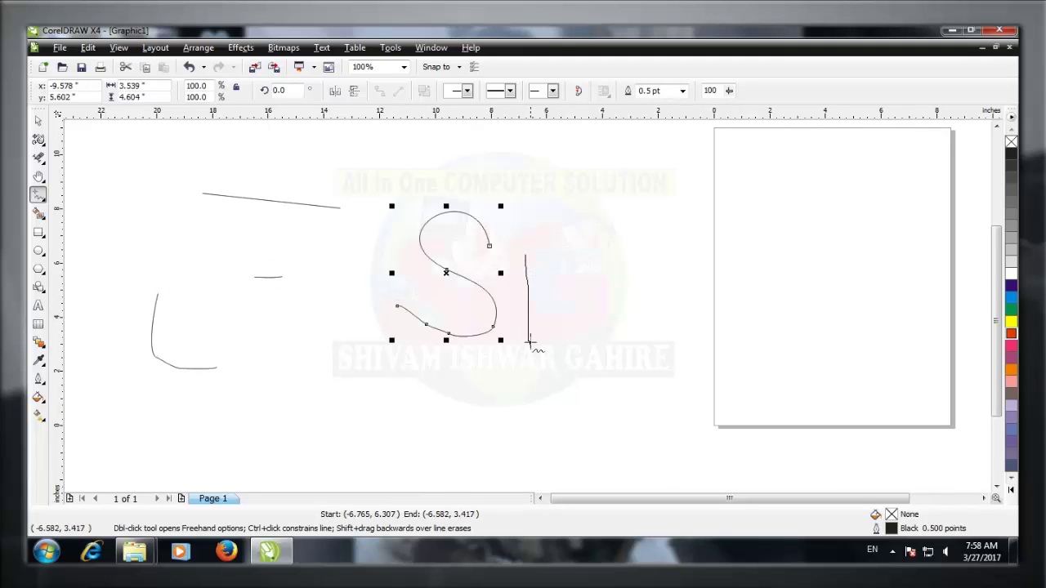
left_click_drag(547, 312, 553, 339)
left_click(596, 282)
left_click(600, 351)
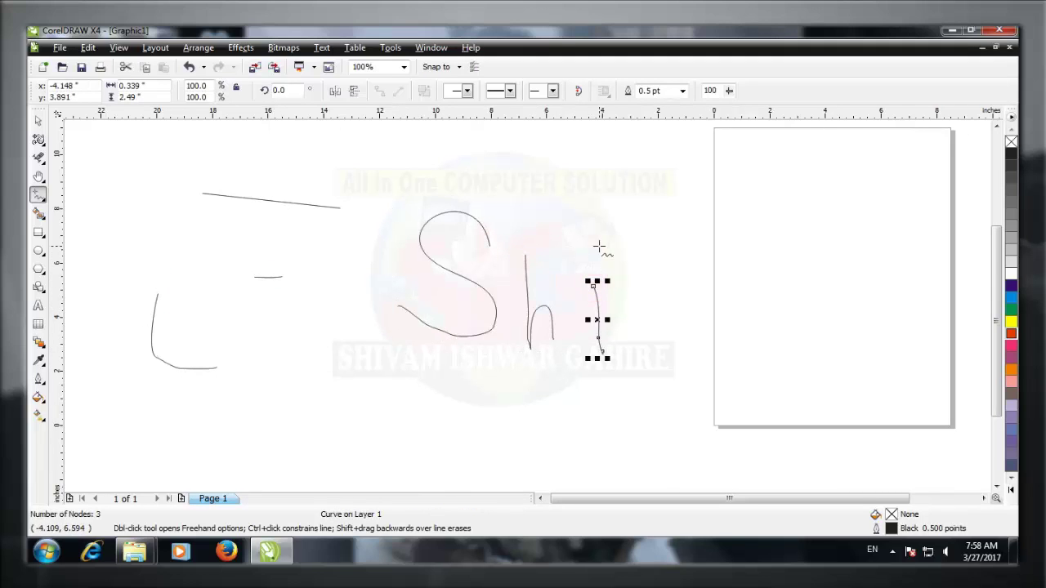
left_click(633, 282)
double_click(654, 351)
left_click(700, 244)
mouse_move(737, 236)
left_mouse_down()
mouse_move(713, 318)
mouse_move(765, 231)
mouse_move(787, 288)
left_mouse_up()
mouse_move(794, 212)
left_mouse_down()
mouse_move(805, 282)
mouse_move(844, 260)
mouse_move(873, 199)
mouse_move(907, 278)
left_mouse_up()
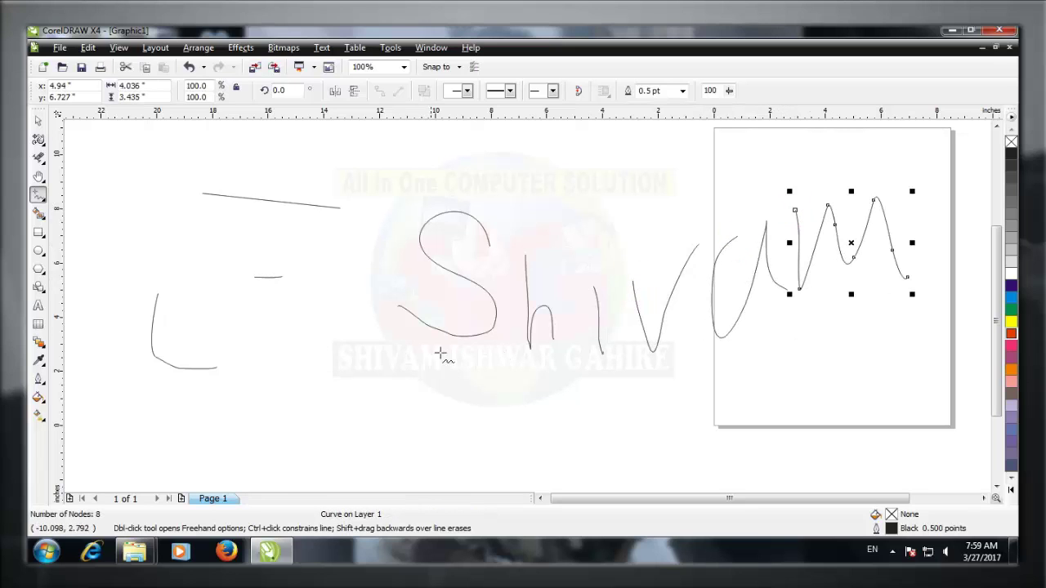
left_click_drag(133, 152, 696, 370)
key("space")
key("Delete")
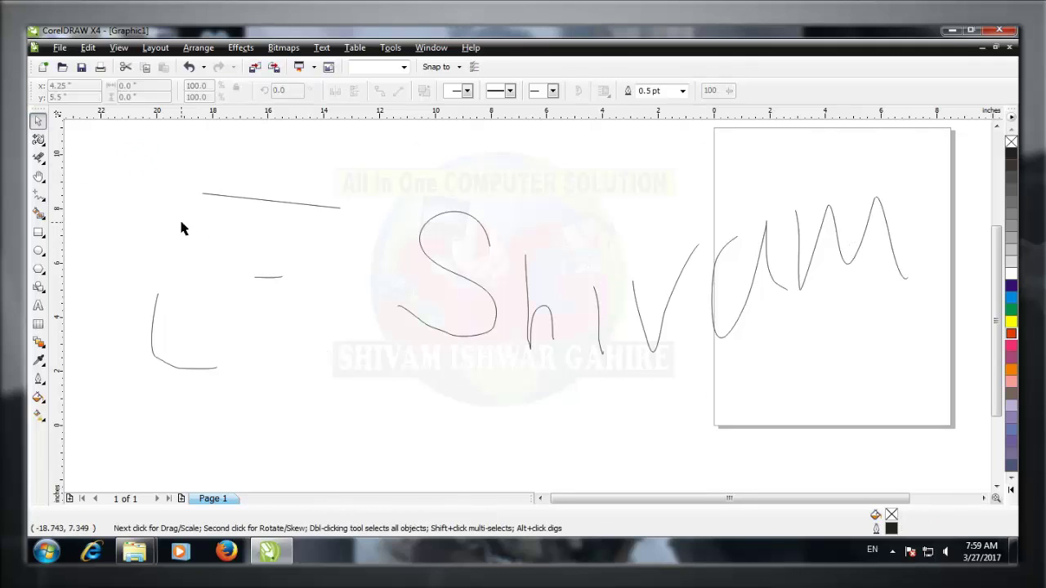
key("ctrl+a")
key("Delete")
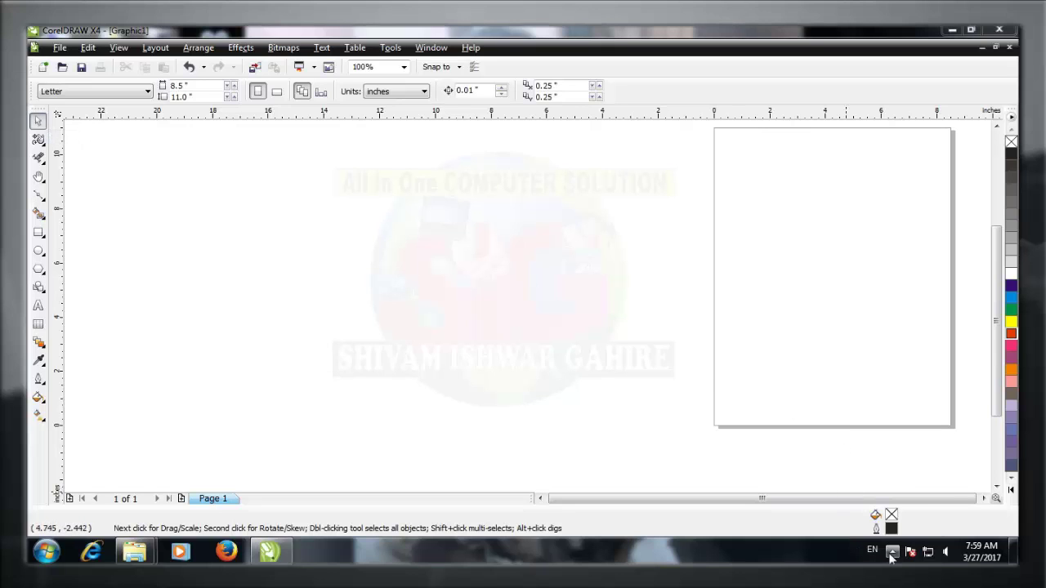
Draw a closed six-node Bezier curve sweeping across the canvas.
left_click(39, 197)
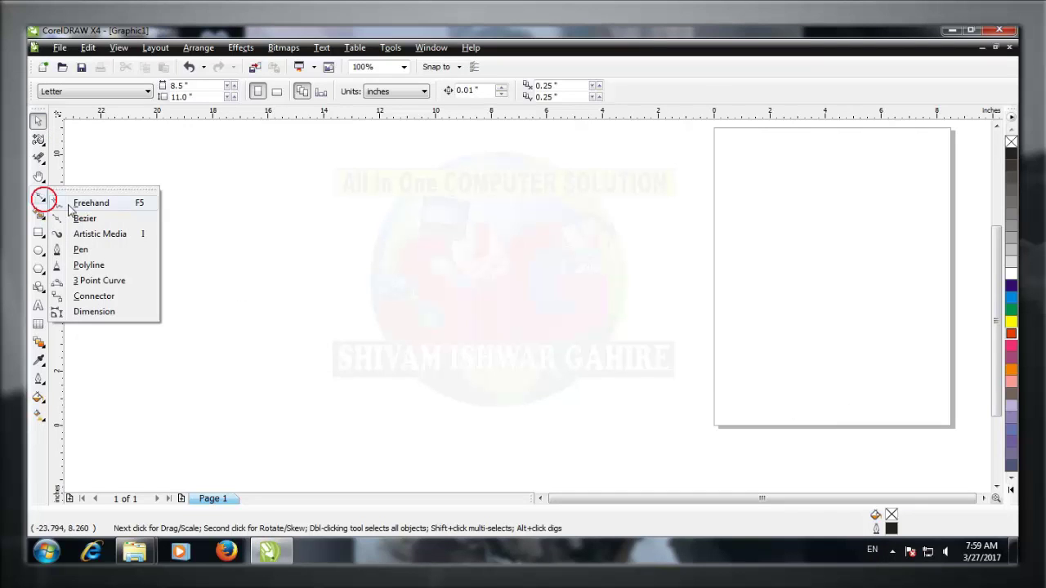
left_click(85, 219)
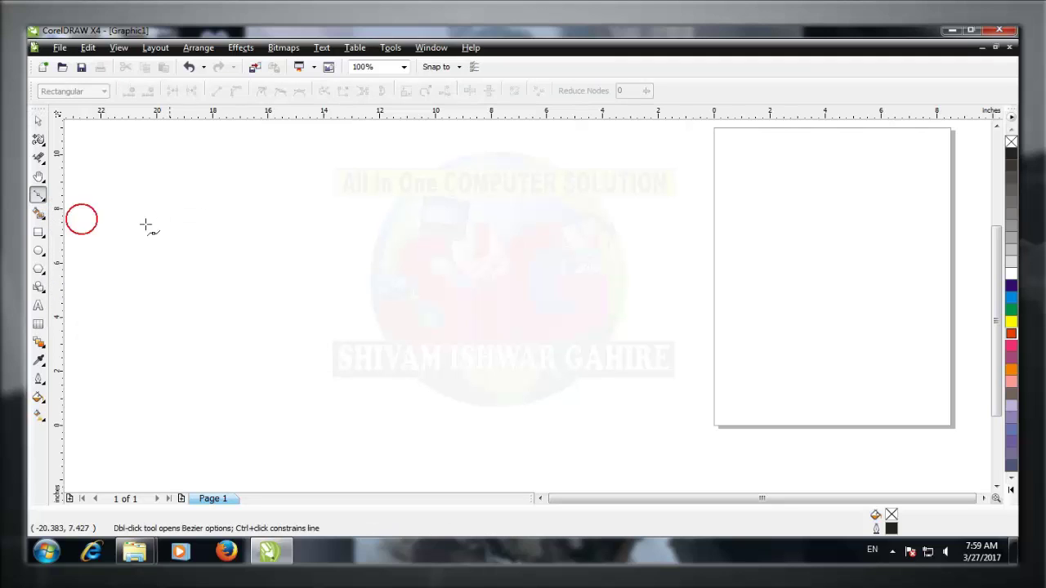
left_click(435, 205)
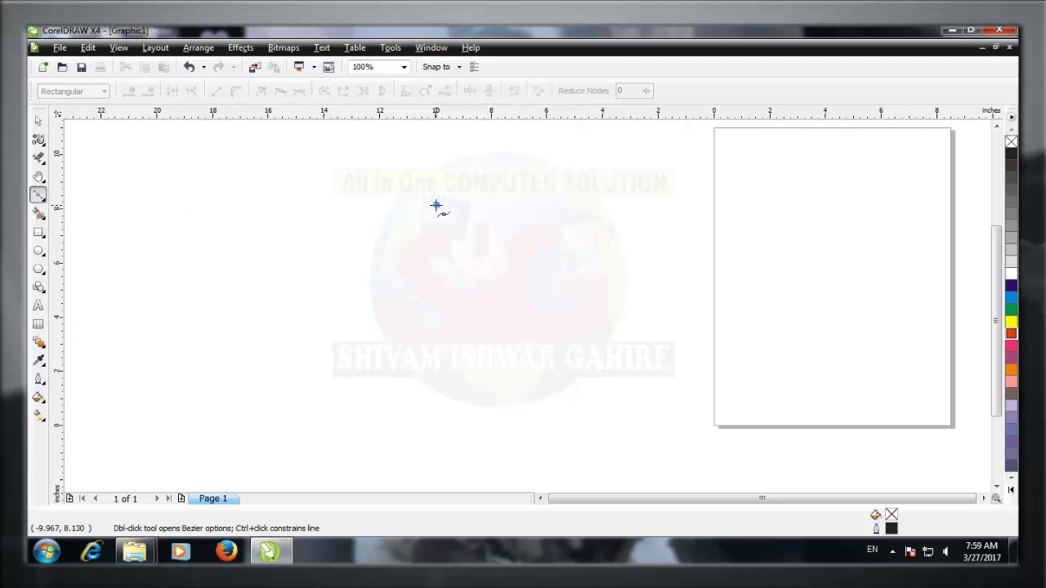
left_click(143, 232)
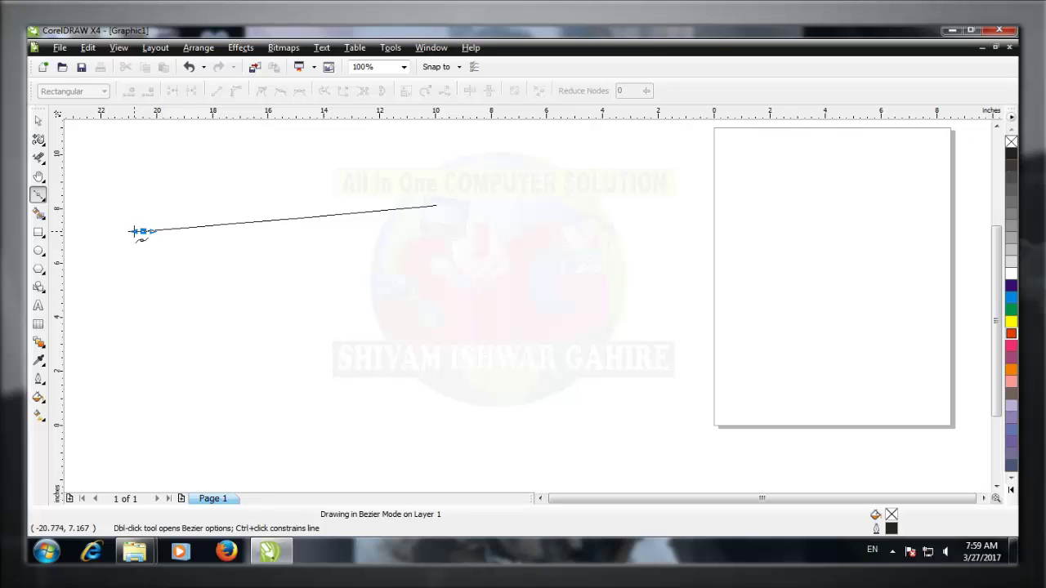
left_click_drag(134, 232, 146, 312)
left_click_drag(247, 345, 242, 380)
left_click(358, 346)
left_click_drag(358, 347, 382, 324)
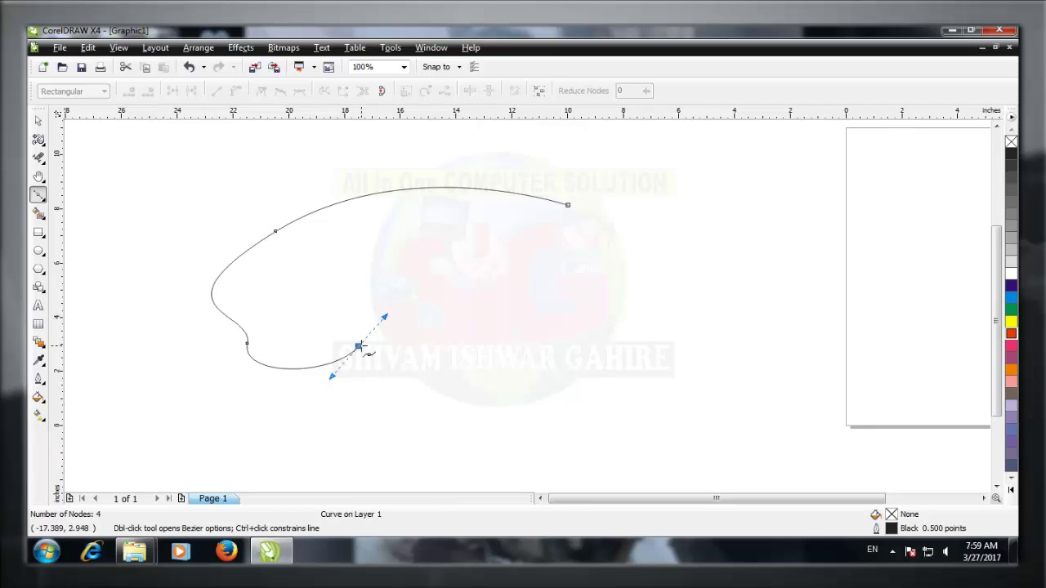
left_click_drag(491, 300, 556, 297)
left_click_drag(671, 266, 783, 199)
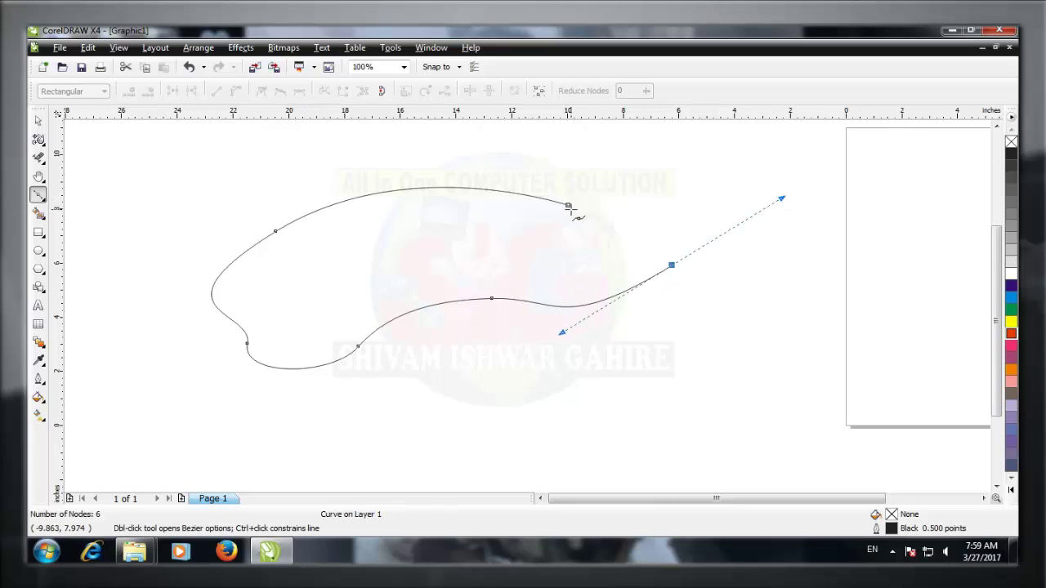
left_click(569, 206)
Fill the closed curved shape with cyan.
left_click(41, 121)
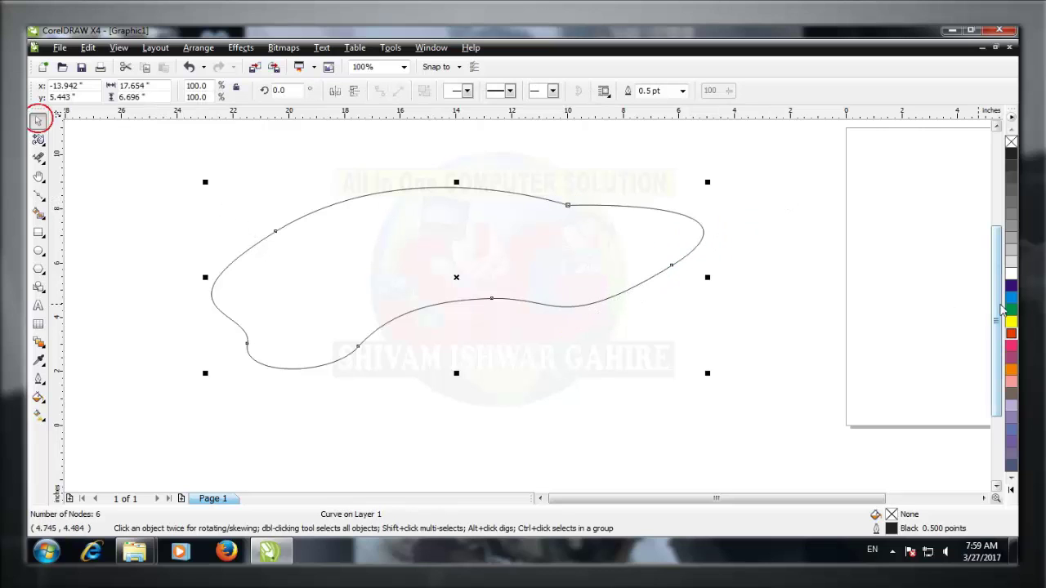
left_click(1011, 297)
left_click(39, 121)
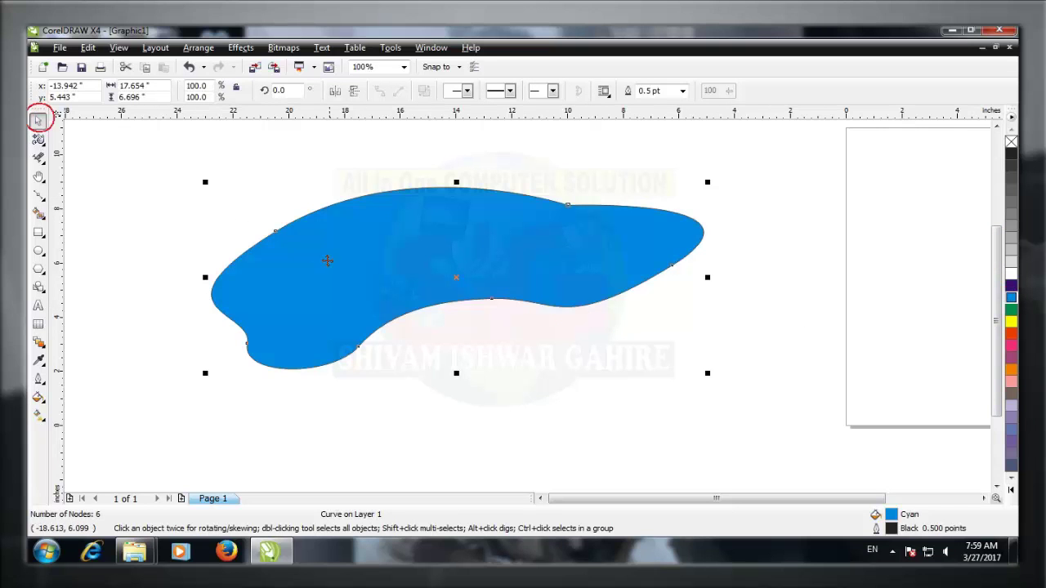
left_click(331, 263)
Delete the cyan curved shape.
key("Delete")
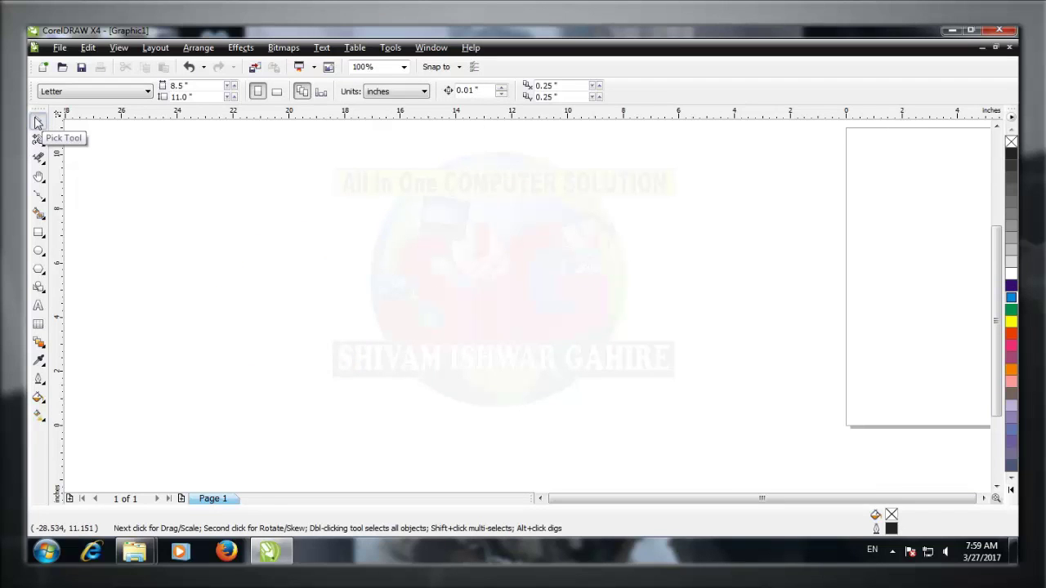
left_click(39, 175)
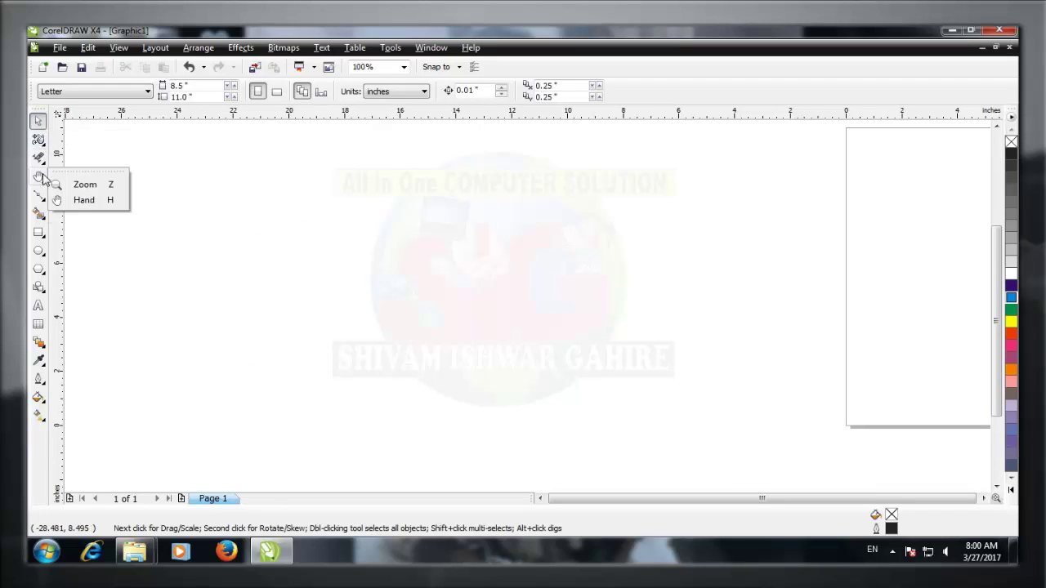
left_click(38, 212)
left_click(892, 552)
left_click(892, 553)
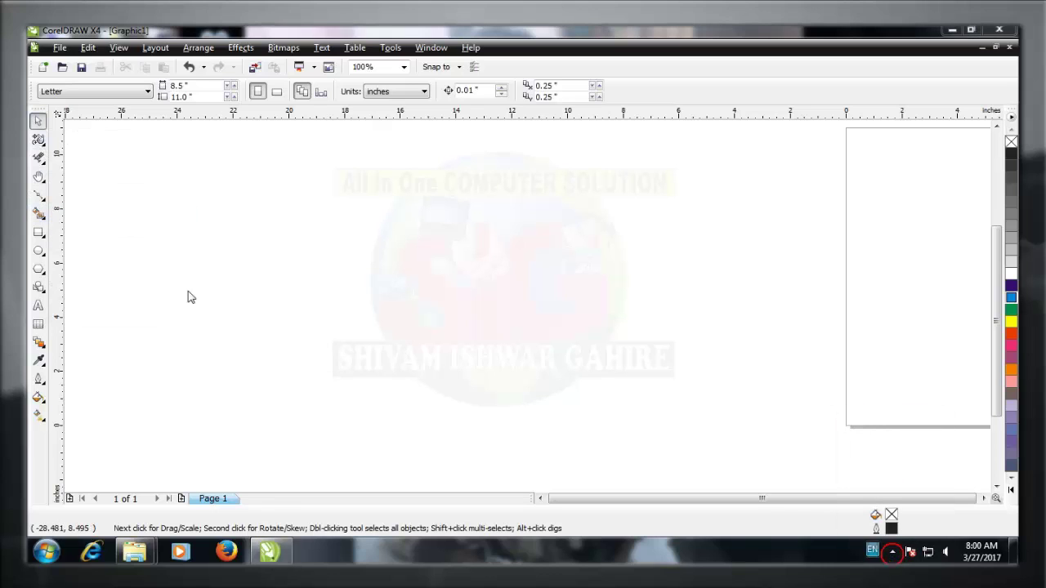
Paint a long curving Artistic Media brush stroke across the canvas and colour it Blue.
left_click(41, 198)
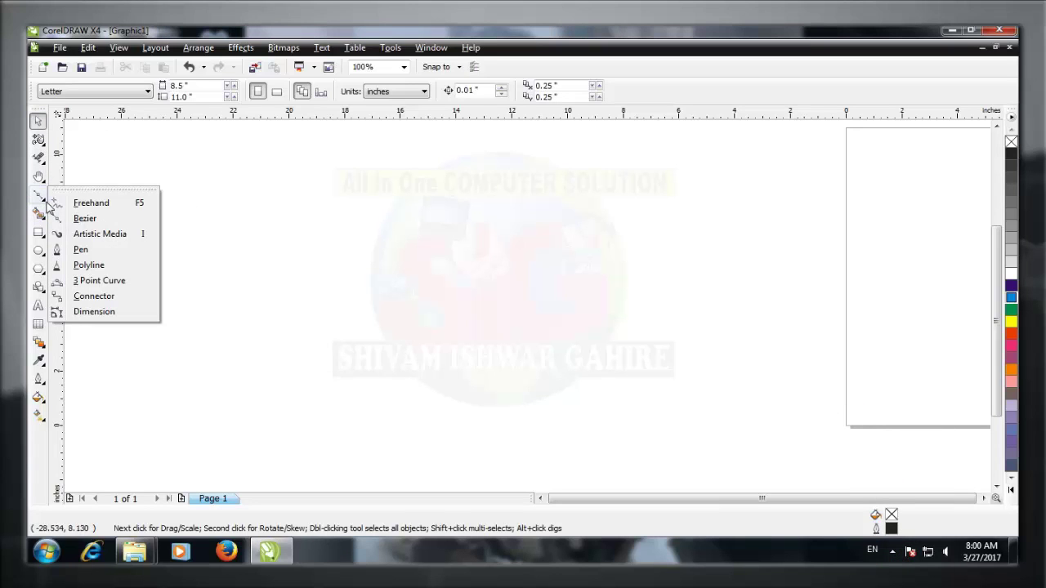
left_click(90, 234)
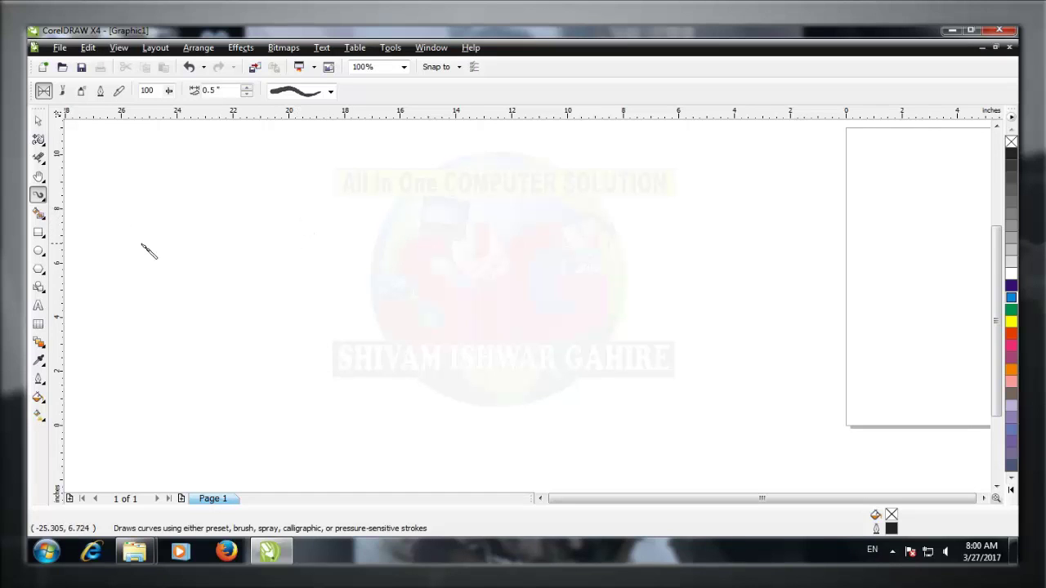
mouse_move(123, 245)
left_mouse_down()
mouse_move(196, 313)
mouse_move(271, 331)
mouse_move(343, 316)
mouse_move(435, 242)
mouse_move(503, 209)
mouse_move(639, 213)
mouse_move(696, 230)
left_mouse_up()
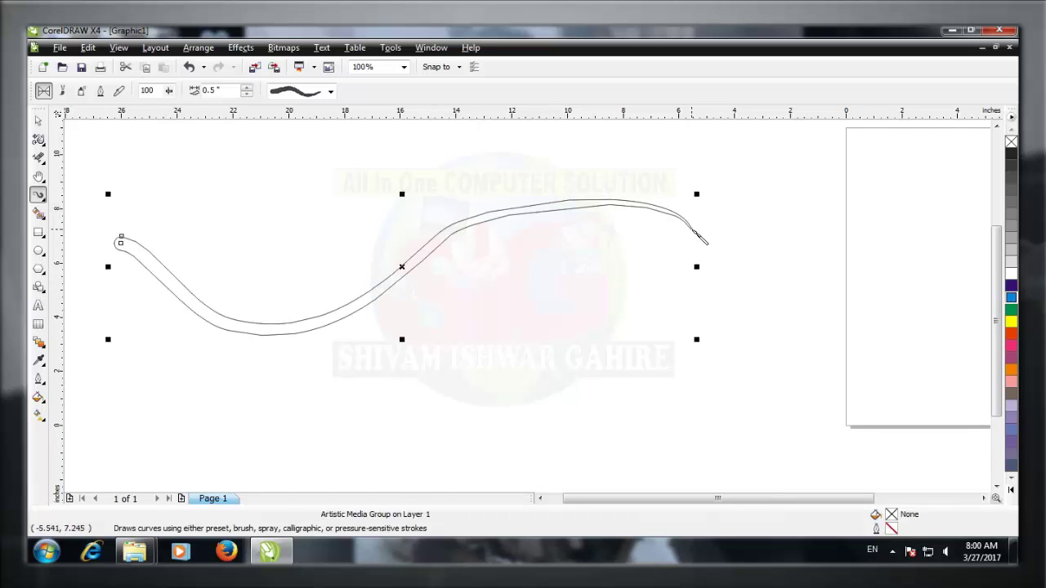
left_click(1012, 285)
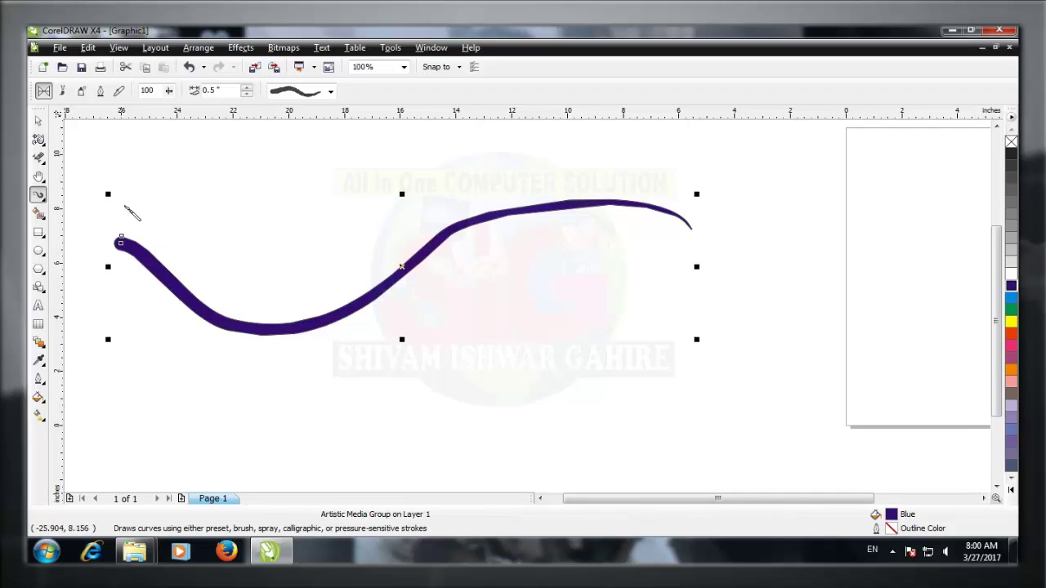
Apply a different brush stroke shape preset to the blue stroke.
left_click(39, 123)
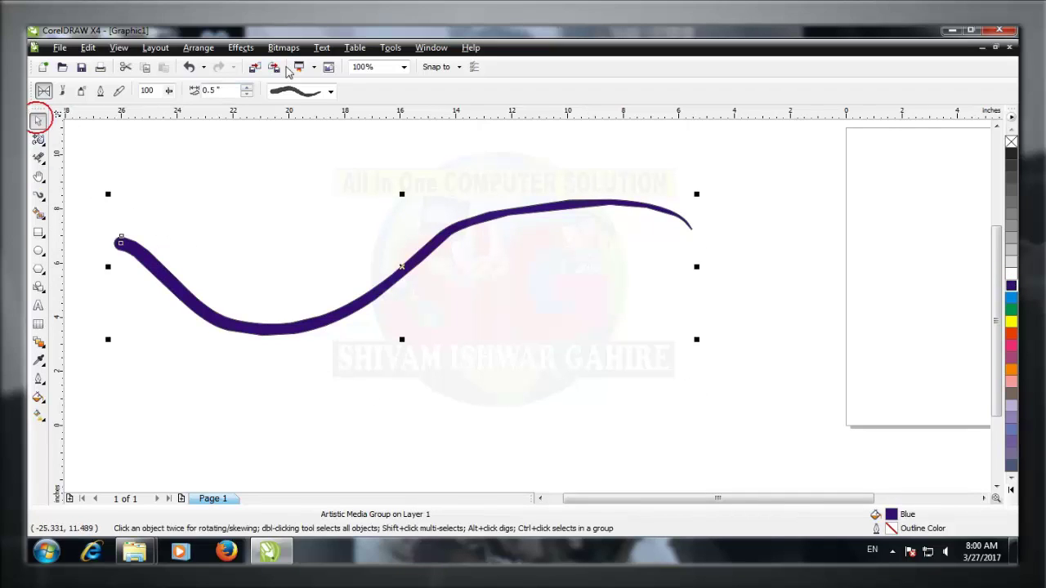
left_click(330, 91)
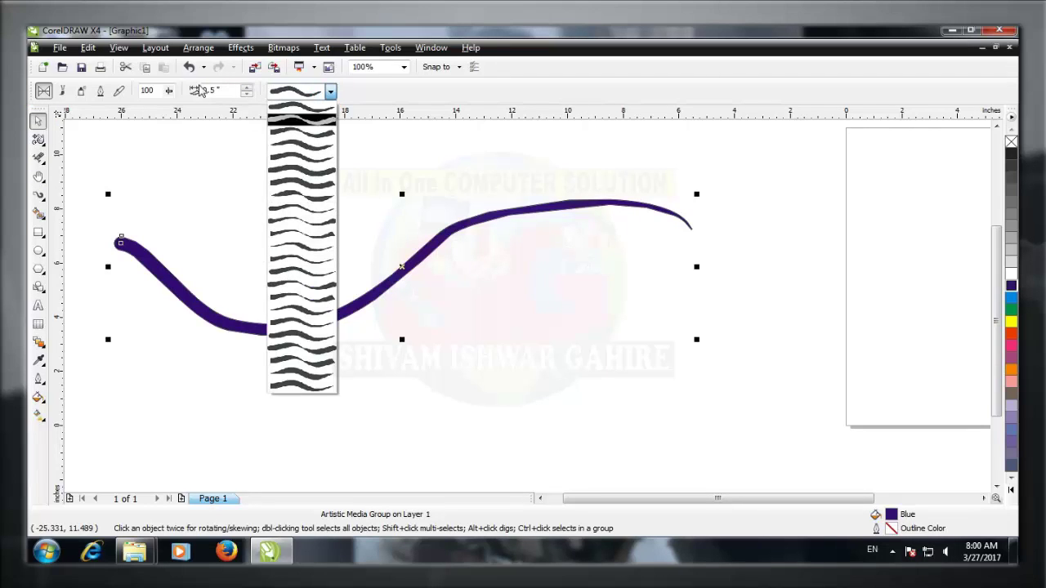
left_click(286, 139)
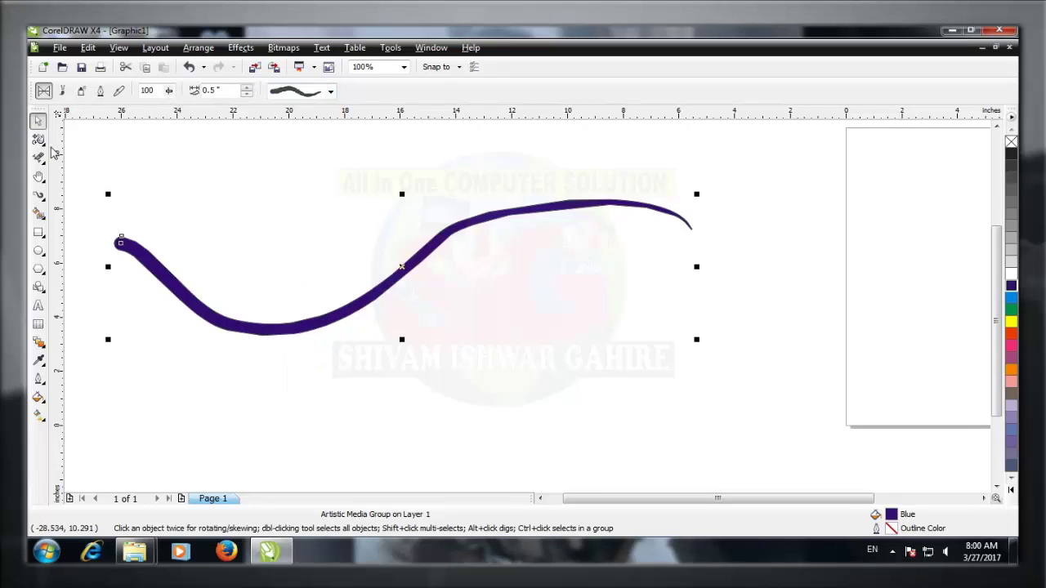
left_click(41, 180)
left_click(39, 141)
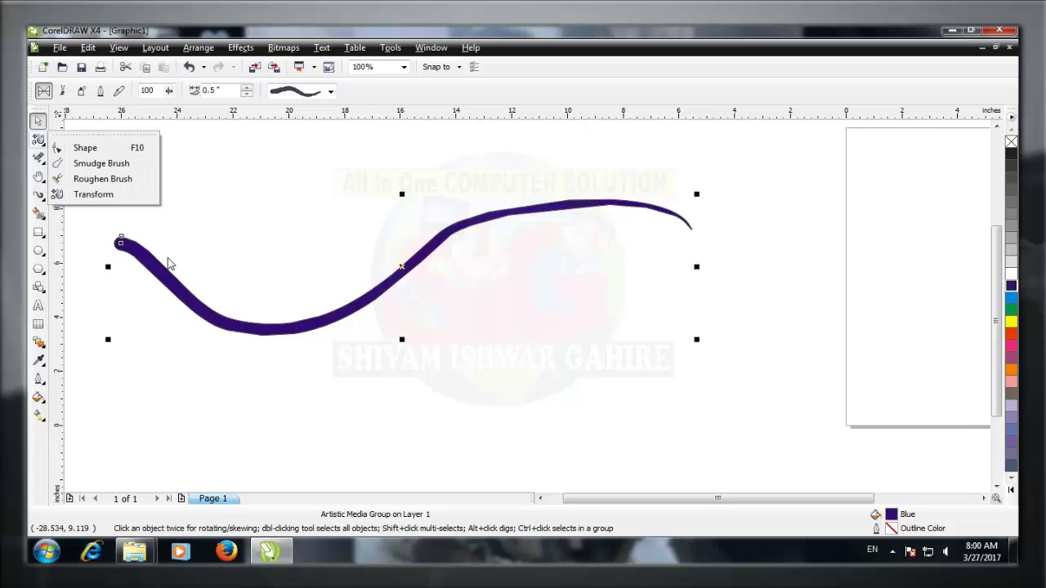
left_click(62, 158)
Delete the blue brush stroke.
key("Delete")
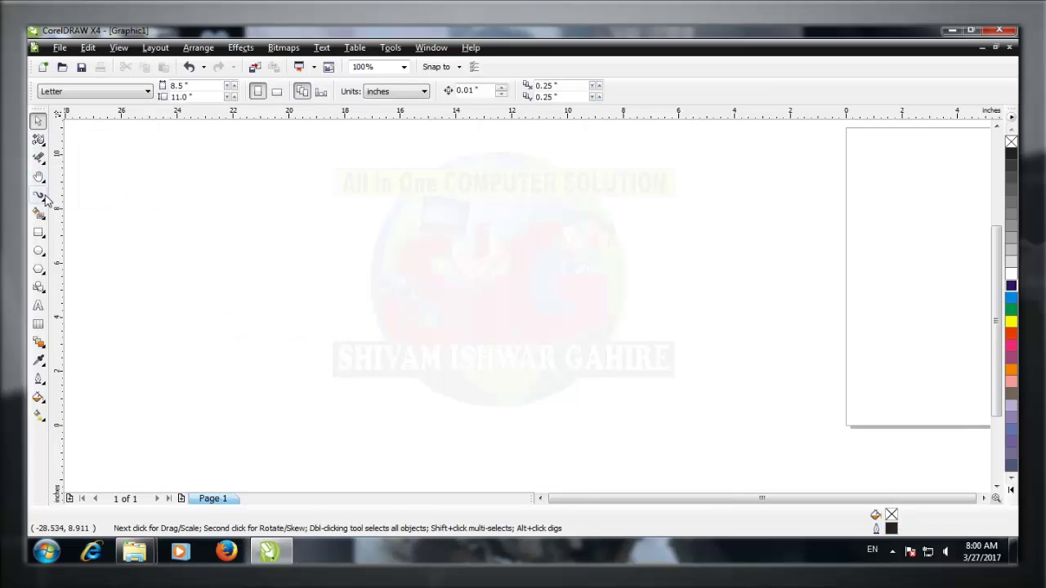
left_click(43, 198)
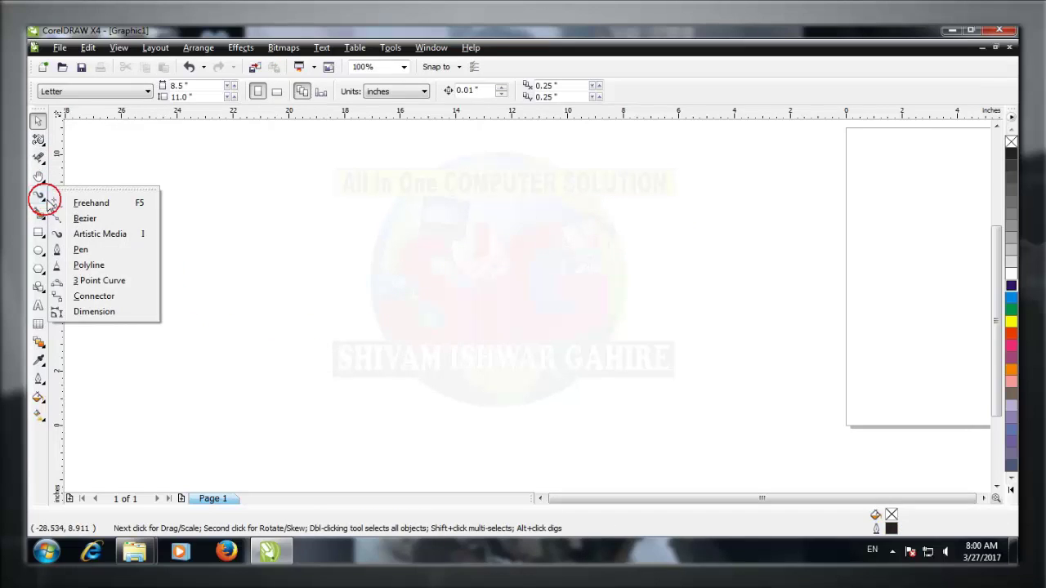
left_click(41, 121)
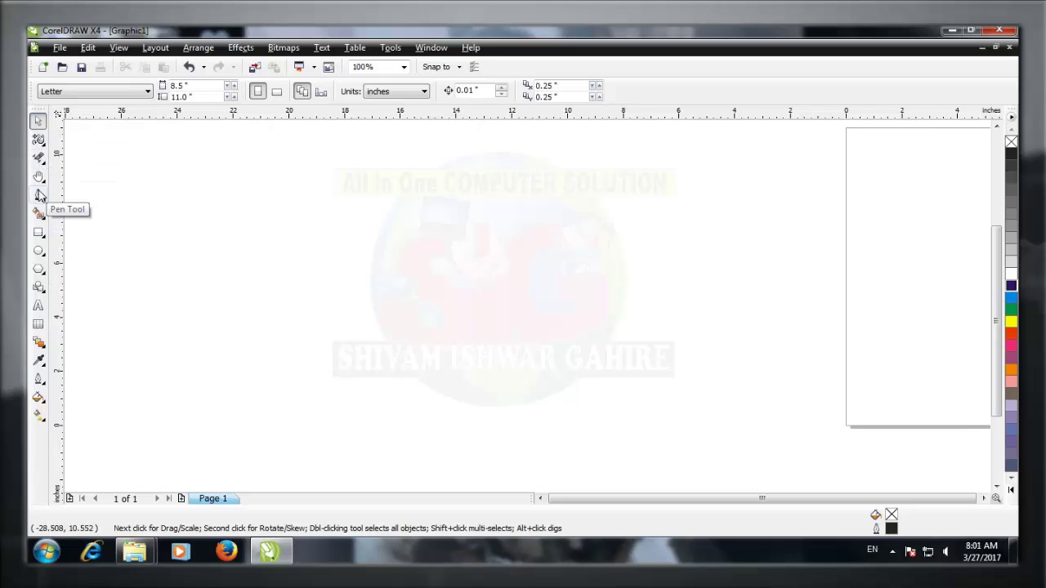
Place the first node of a new Pen path on the left of the canvas.
left_click(38, 196)
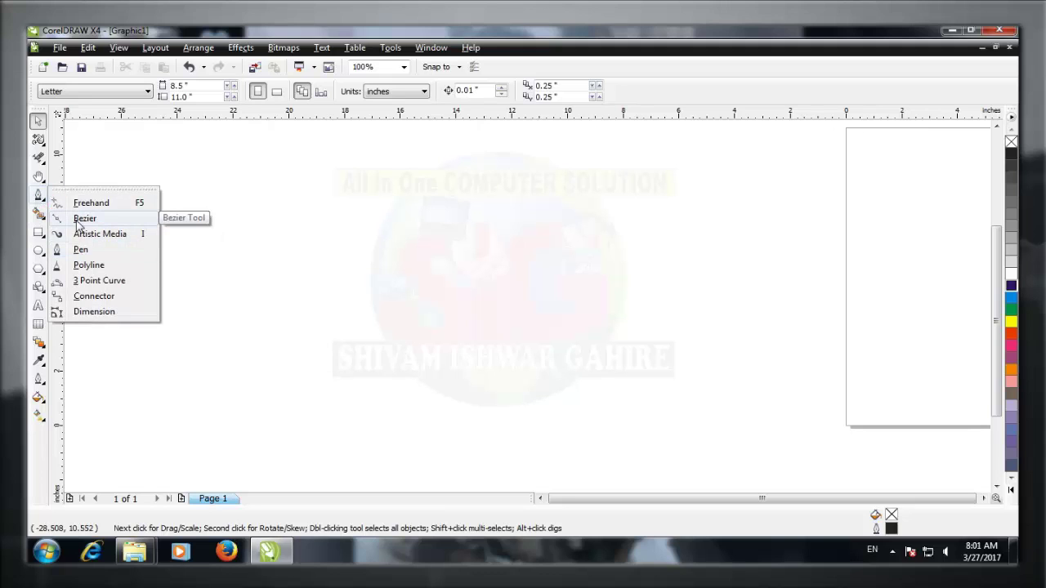
left_click(80, 249)
left_click(322, 191)
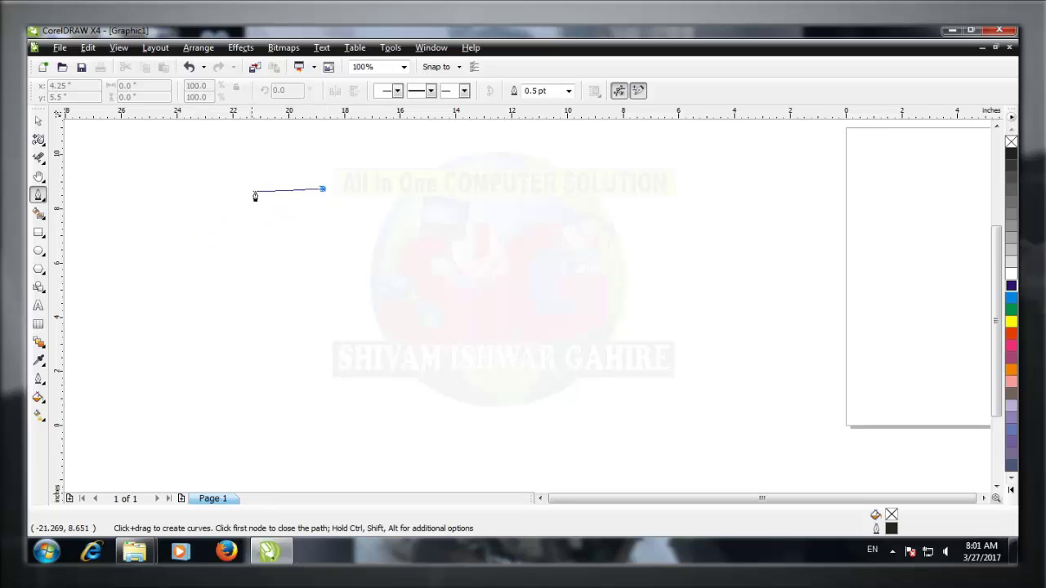
Build a ten-node Pen path of straight and curved segments, finish it, then delete it.
left_click(161, 236)
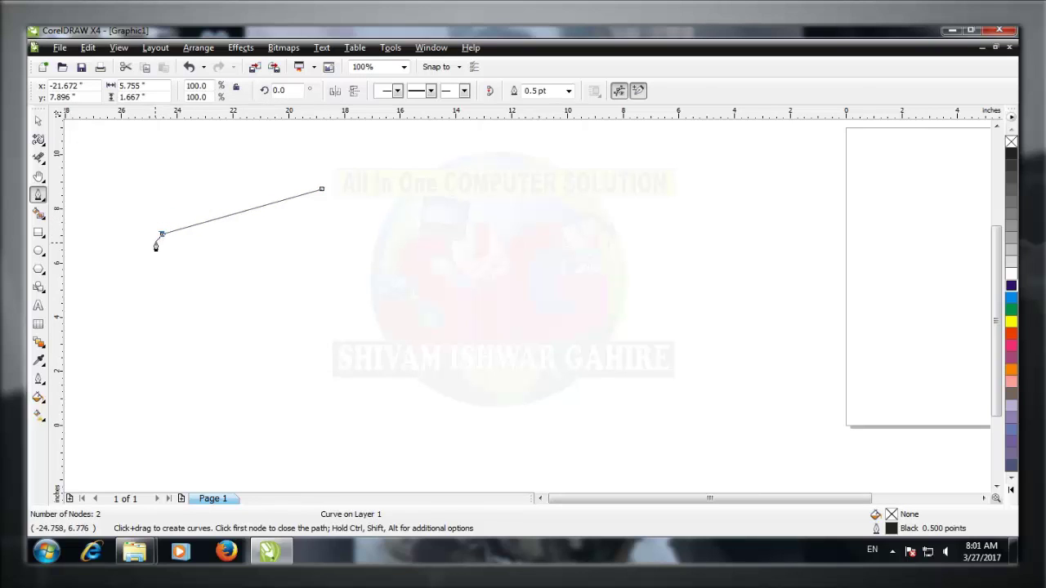
left_click(122, 339)
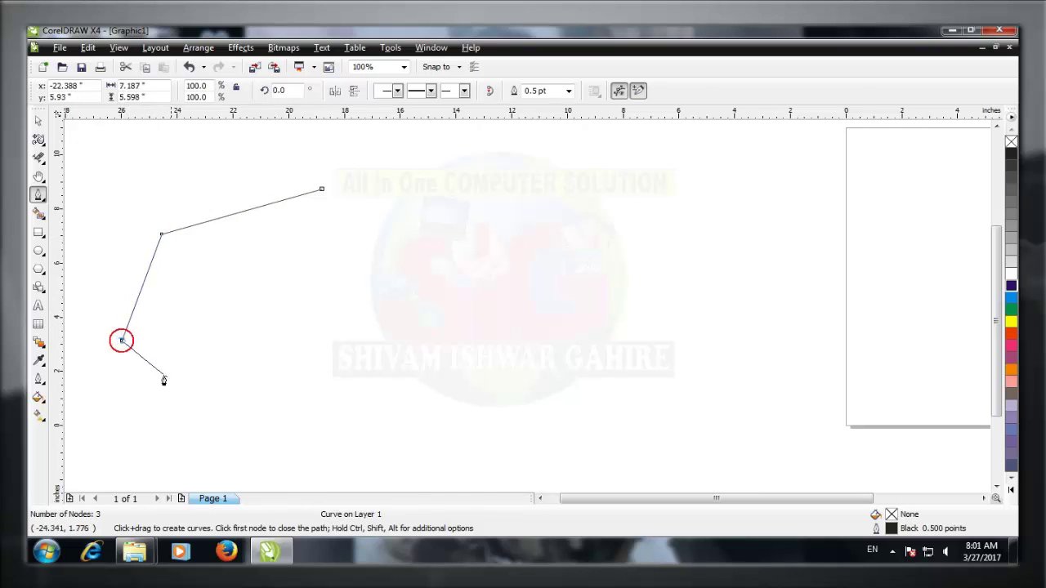
left_click(271, 397)
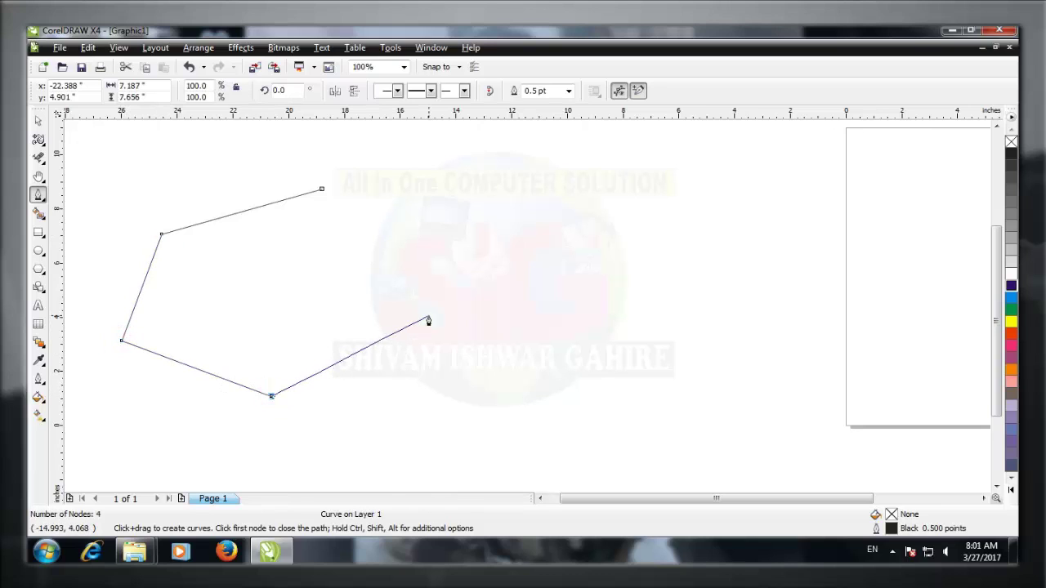
left_click_drag(428, 319, 489, 210)
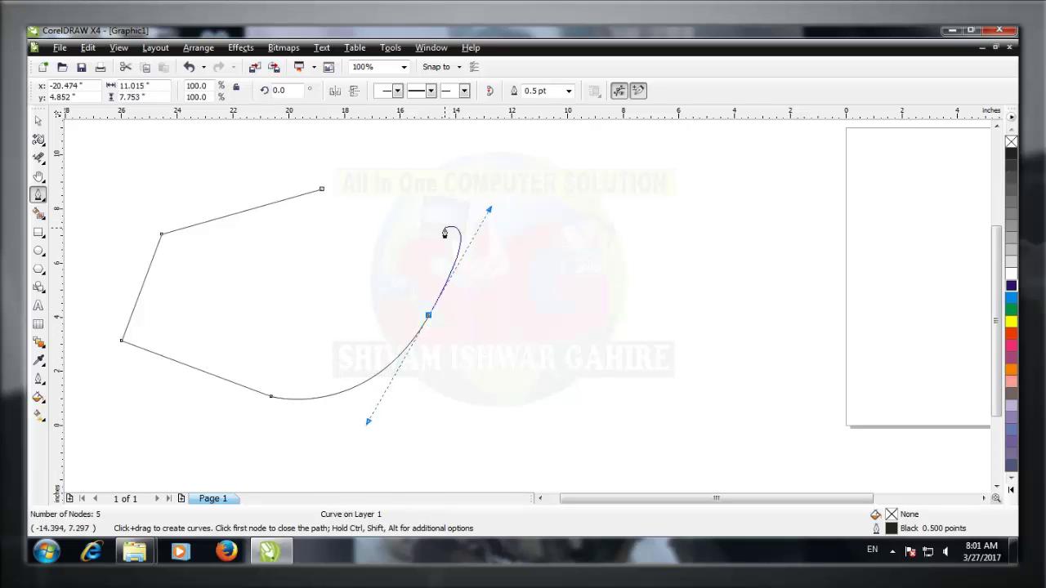
left_click(455, 173)
left_click_drag(305, 145, 210, 163)
left_click(148, 193)
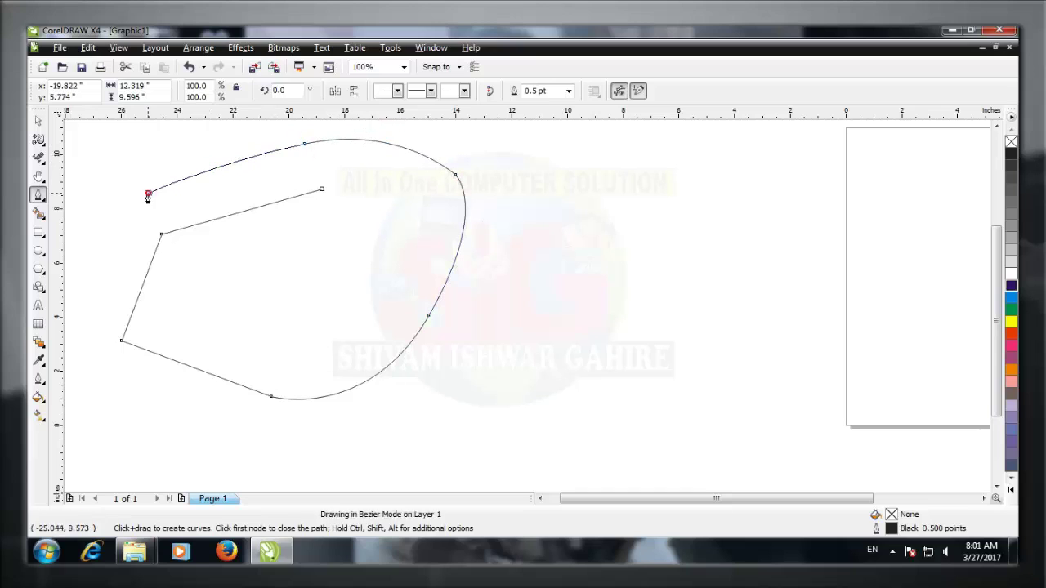
left_click(100, 277)
double_click(82, 211)
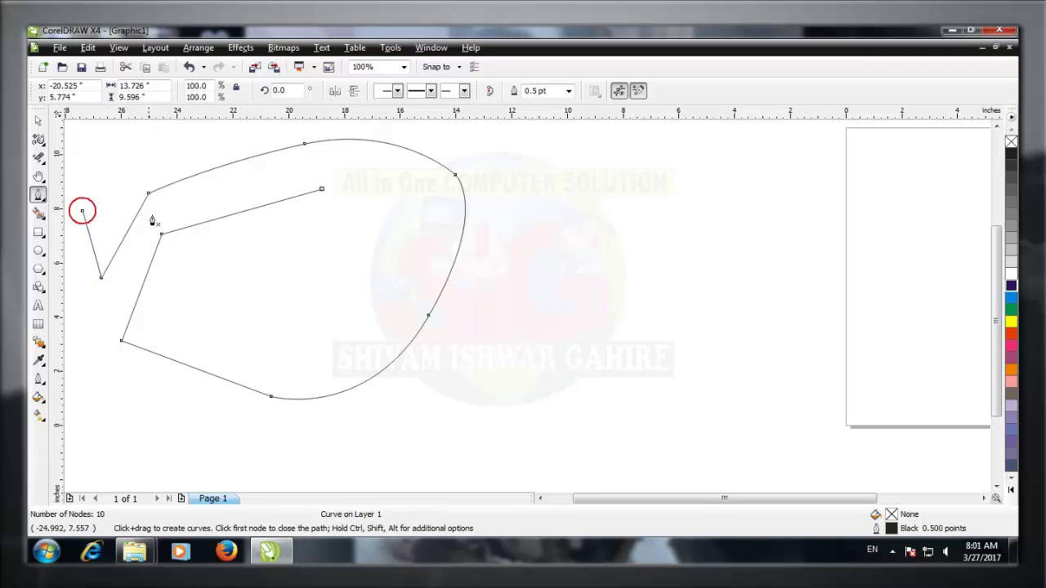
left_click(39, 121)
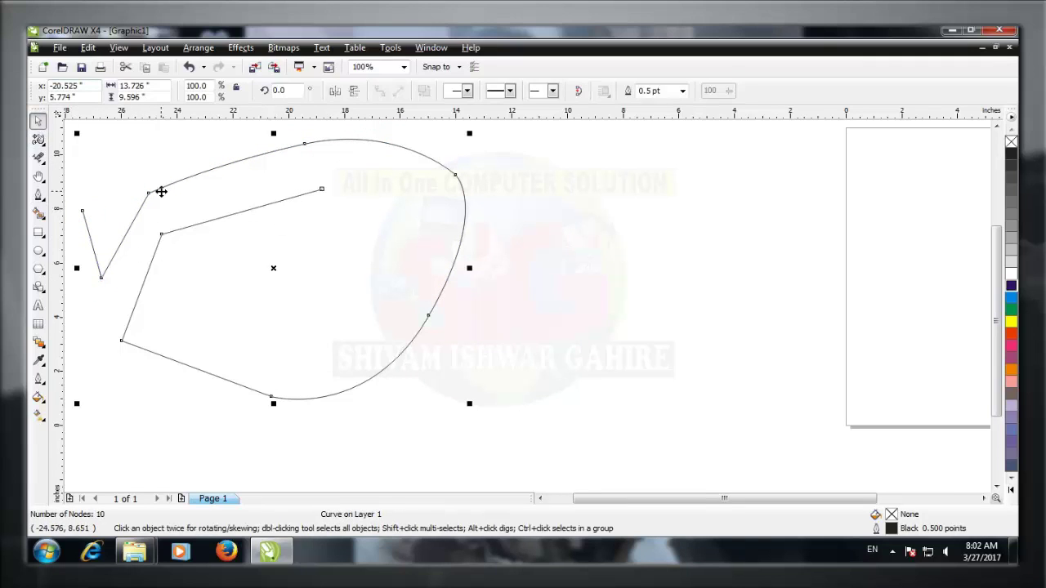
key("Delete")
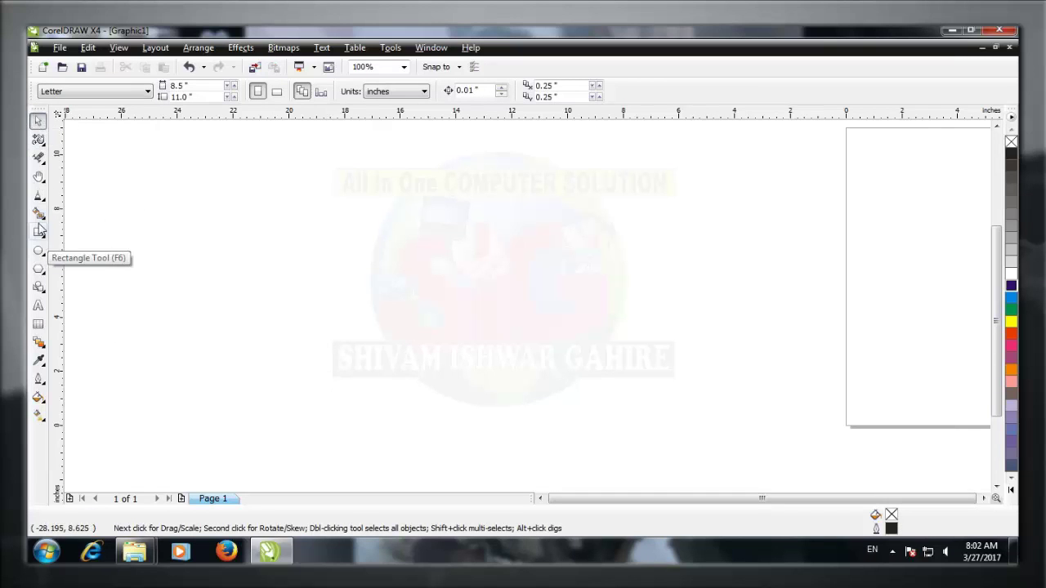
Sketch a freehand S-shaped curve on the left and an h-shaped stroke beside it.
left_click(42, 201)
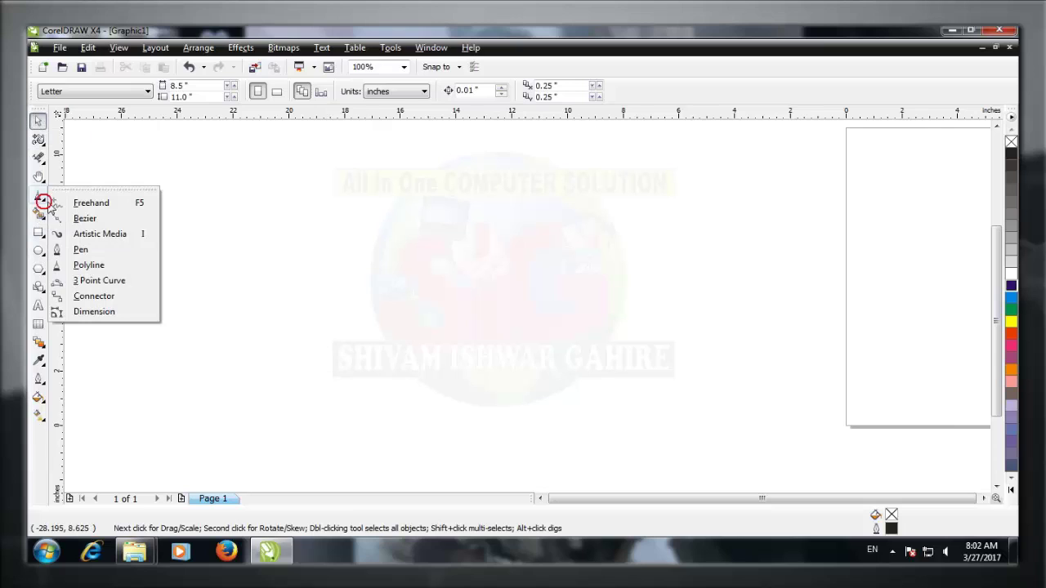
left_click(86, 264)
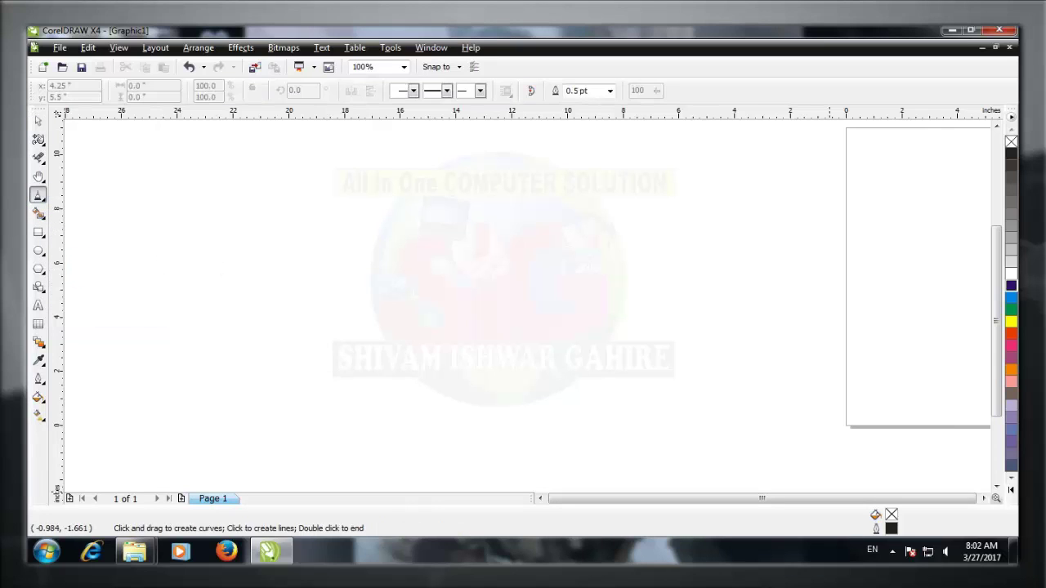
left_click(892, 553)
left_click(891, 554)
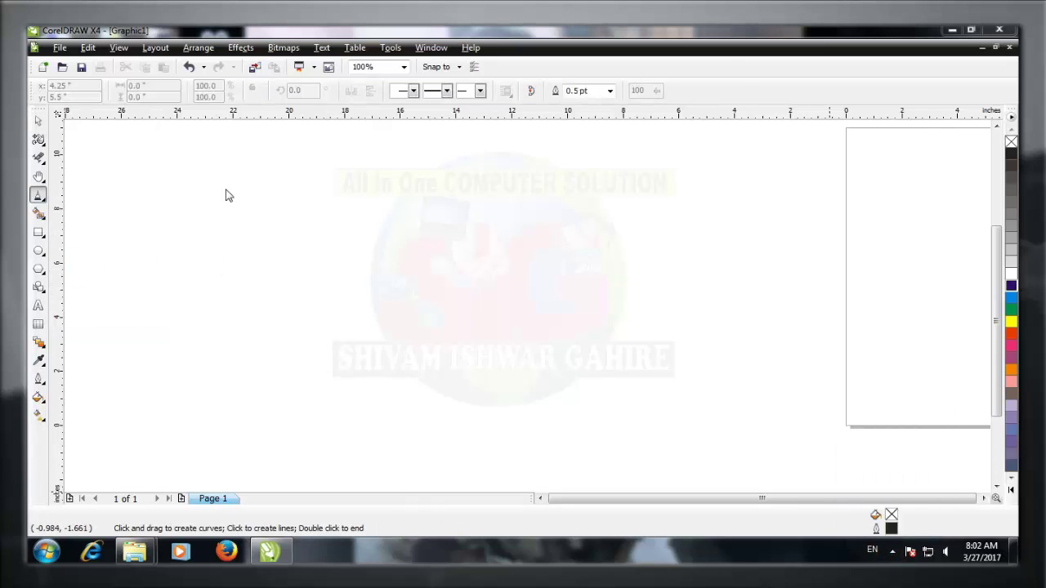
left_click(45, 200)
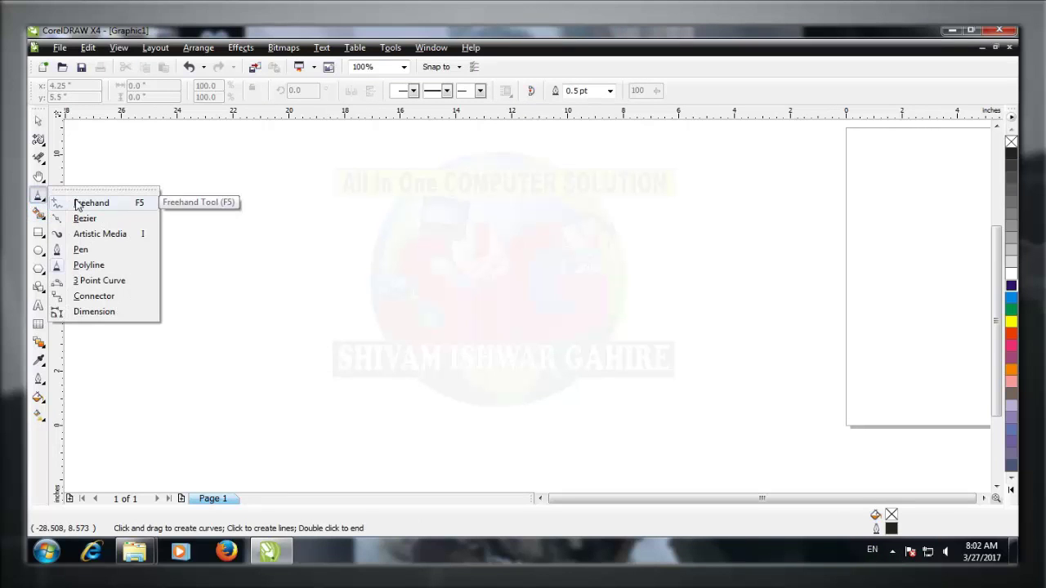
left_click(357, 216)
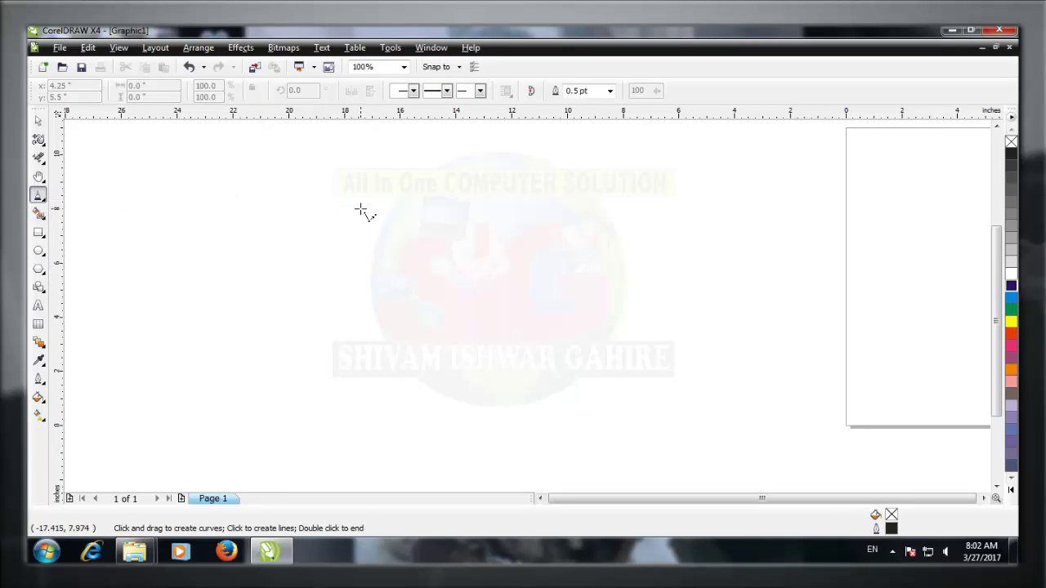
mouse_move(353, 215)
left_mouse_down()
mouse_move(302, 190)
mouse_move(237, 191)
mouse_move(215, 240)
mouse_move(254, 282)
mouse_move(326, 292)
mouse_move(352, 330)
mouse_move(291, 368)
mouse_move(152, 307)
mouse_move(145, 248)
mouse_move(233, 254)
mouse_move(127, 234)
left_mouse_up()
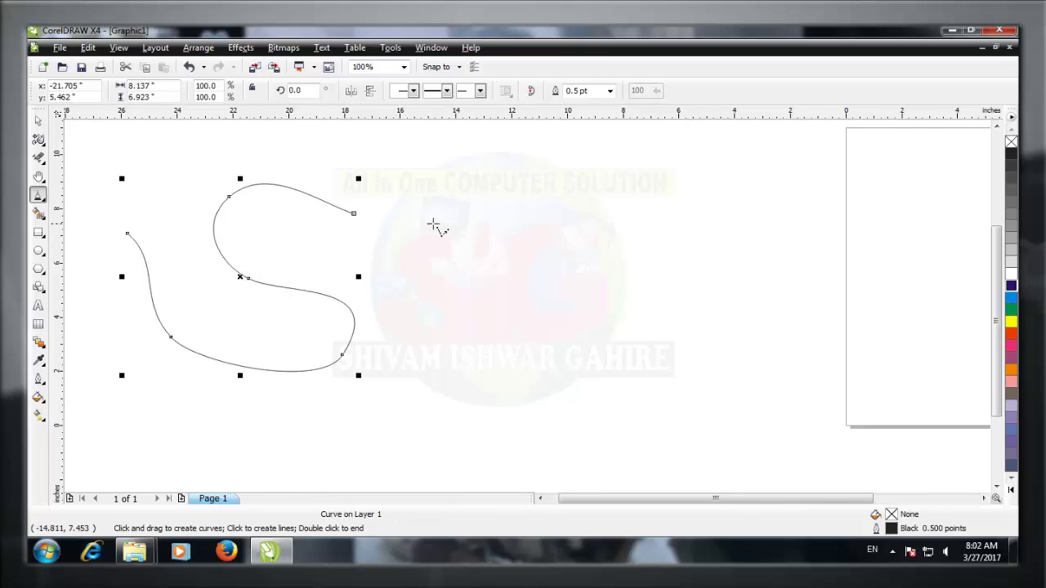
mouse_move(425, 201)
left_mouse_down()
mouse_move(444, 261)
mouse_move(449, 354)
left_mouse_up()
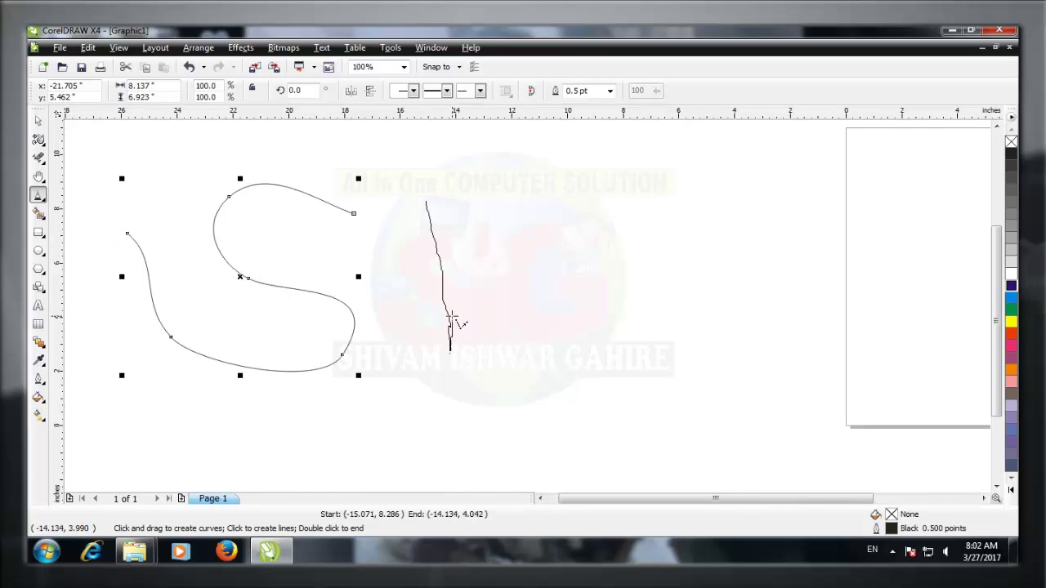
mouse_move(451, 317)
left_mouse_down()
mouse_move(454, 265)
mouse_move(472, 246)
mouse_move(505, 325)
left_mouse_up()
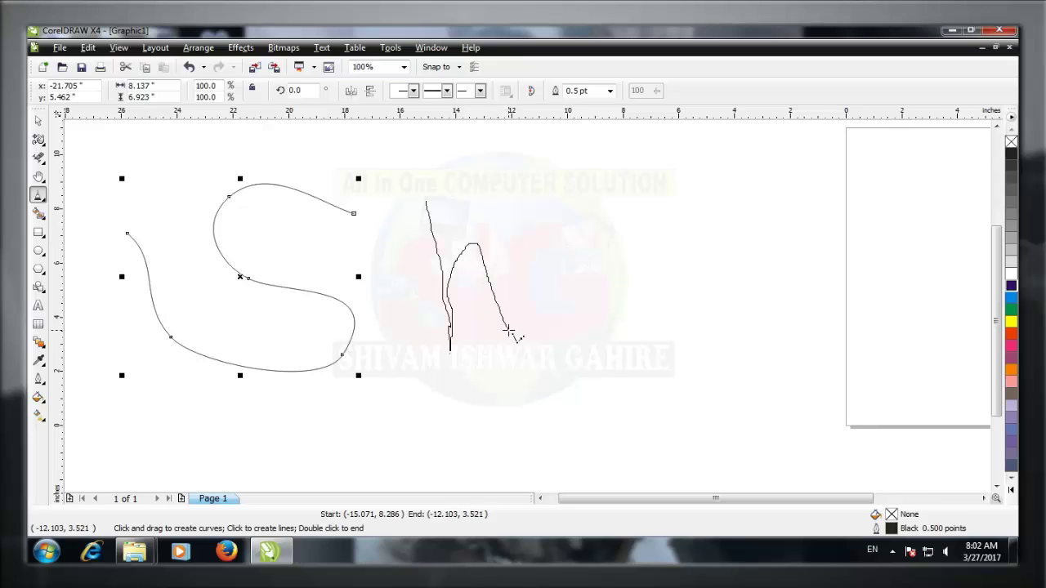
left_click_drag(508, 329, 508, 331)
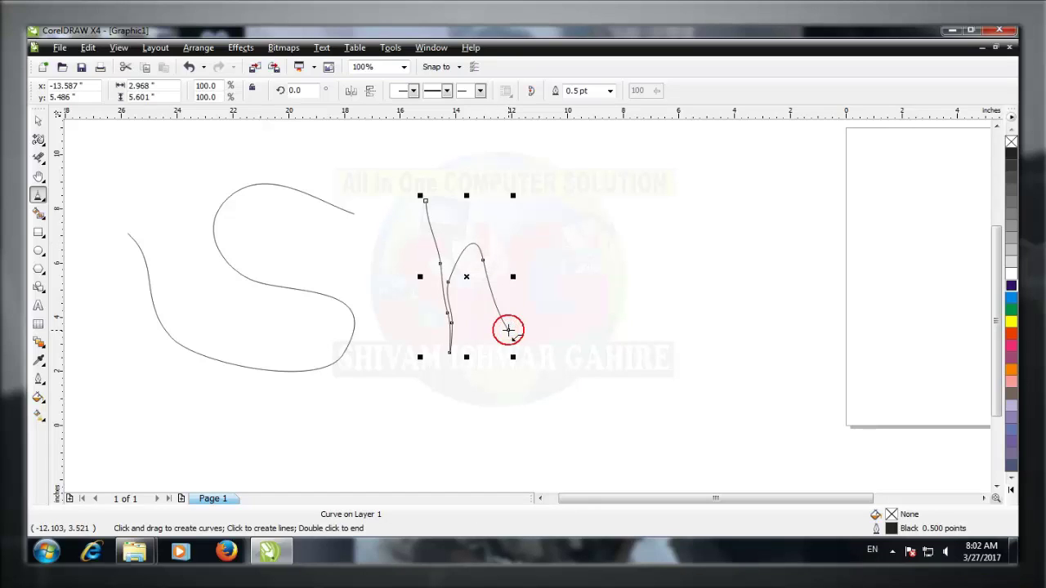
Delete the h-shaped stroke and the S-shaped curve.
key("Delete")
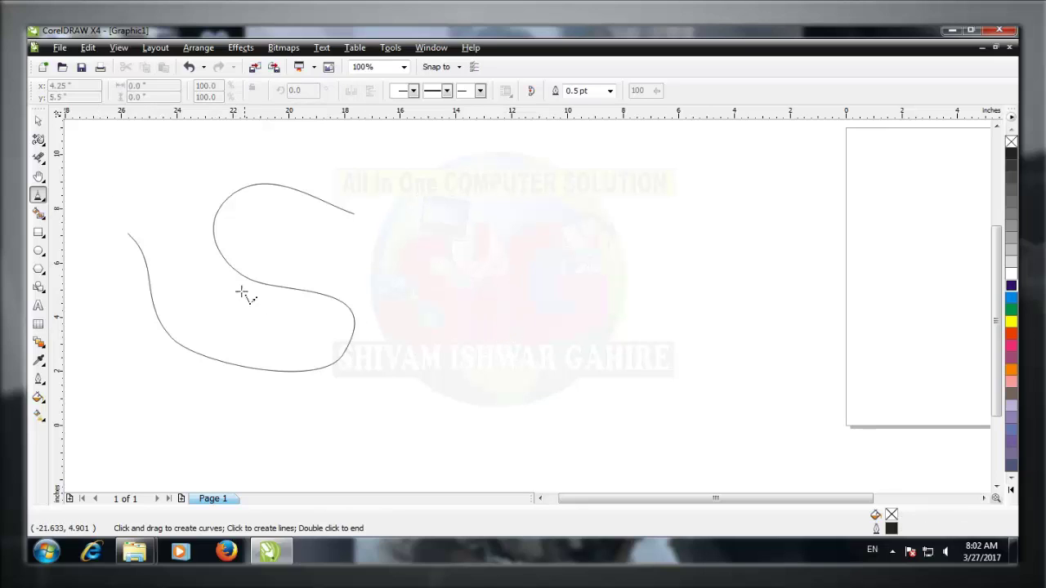
left_click(38, 121)
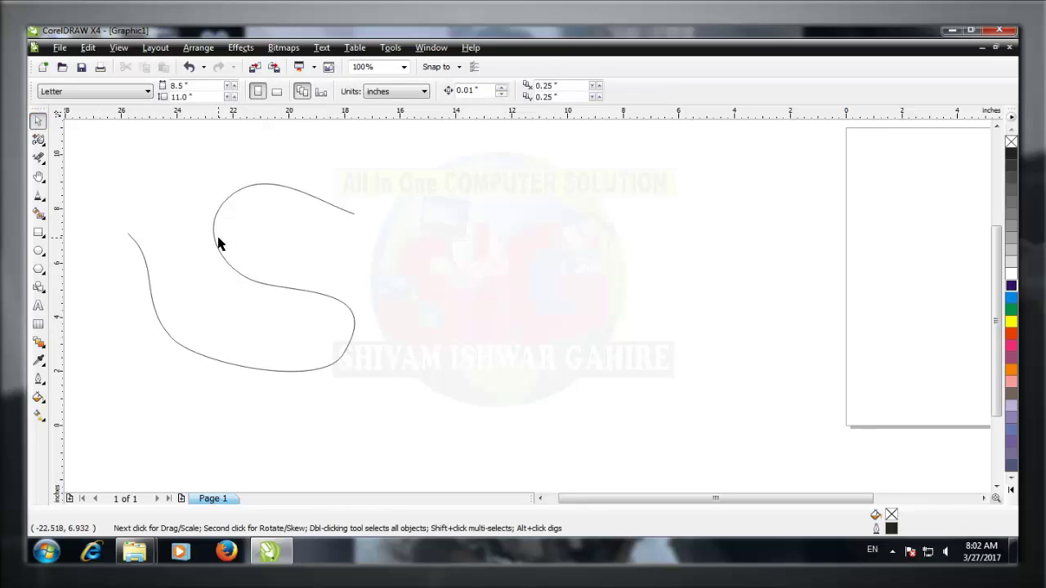
left_click(216, 237)
left_click(218, 245)
key("Delete")
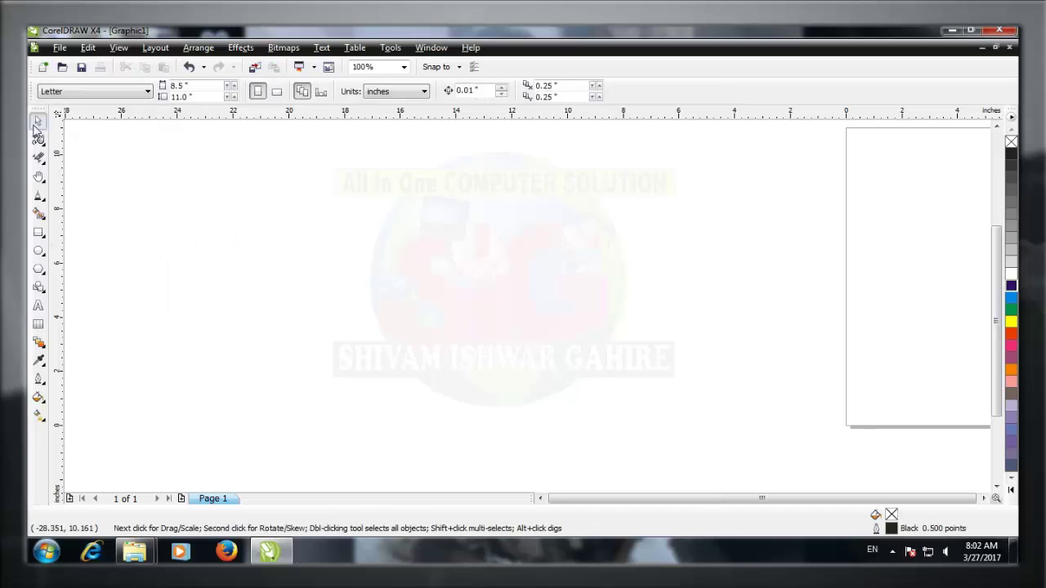
Draw two arched curves across the page with the 3 Point Curve tool.
left_click(38, 122)
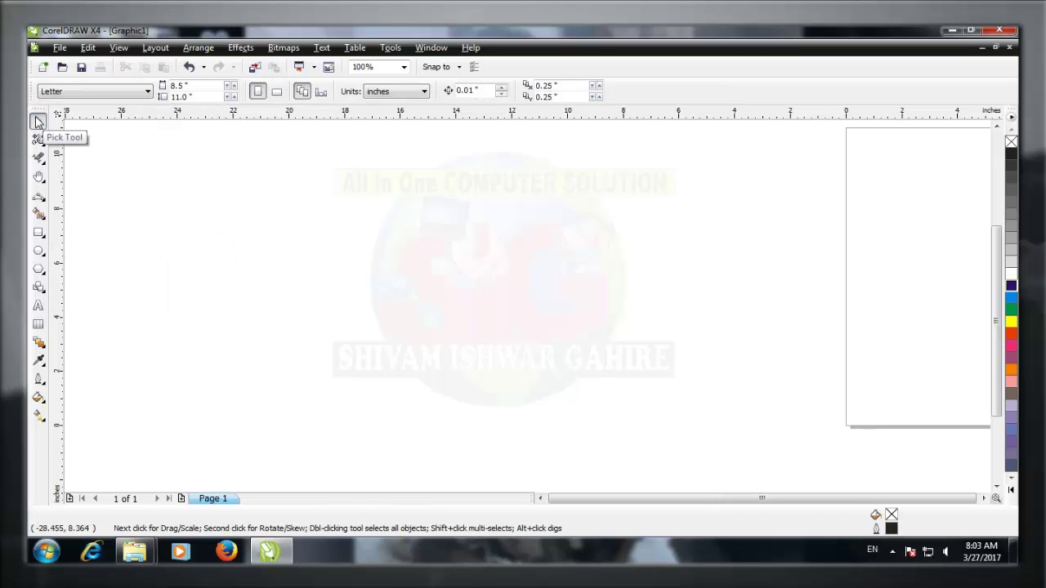
left_click(38, 198)
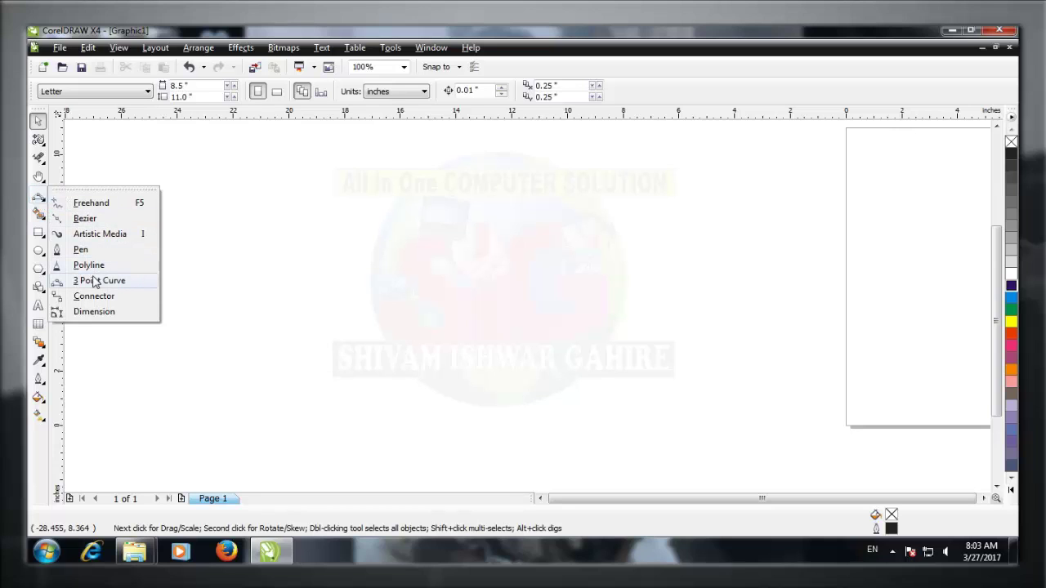
left_click(891, 555)
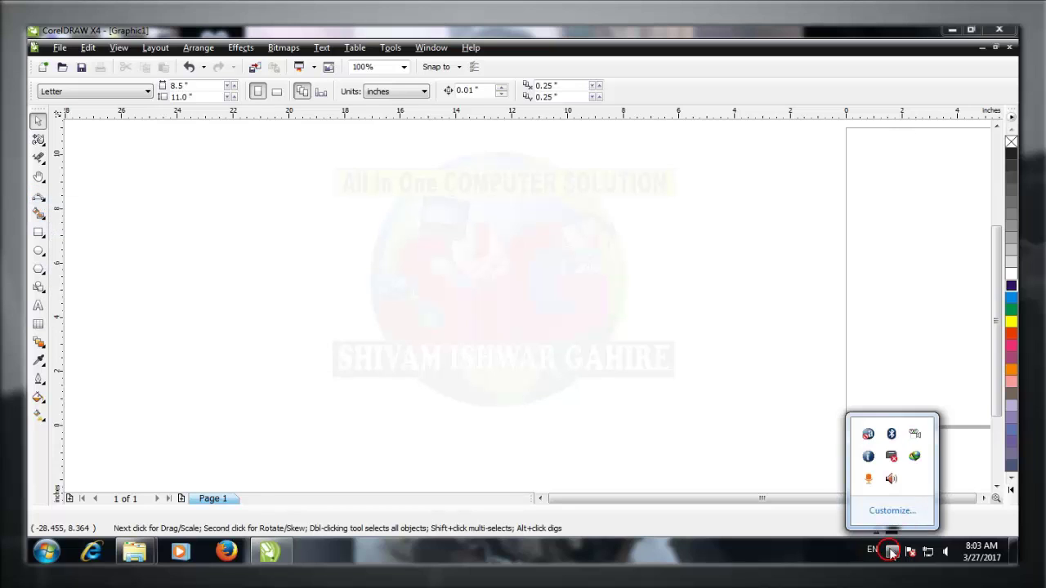
left_click(891, 555)
left_click(41, 199)
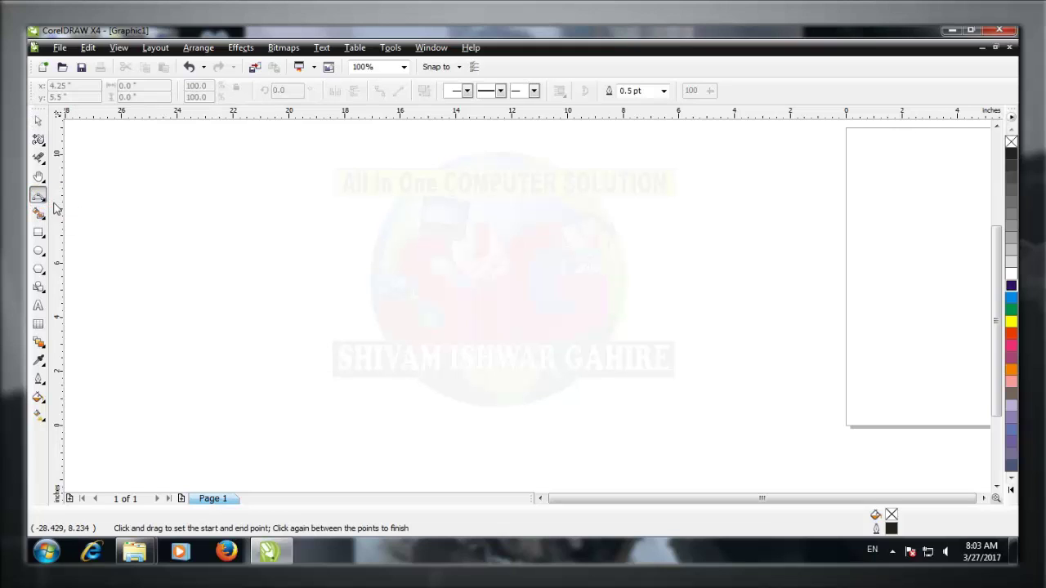
left_click(41, 199)
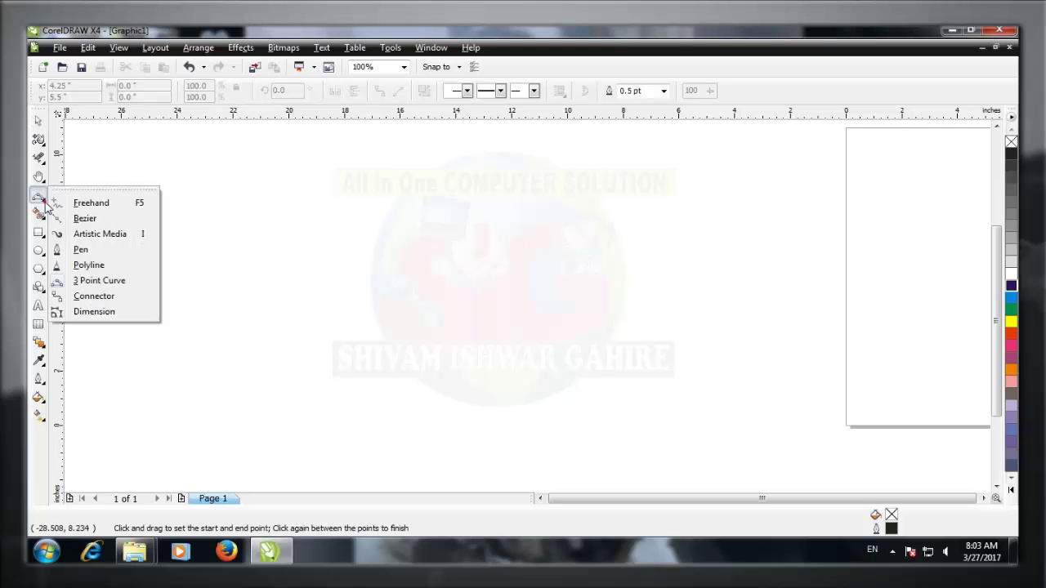
left_click(76, 286)
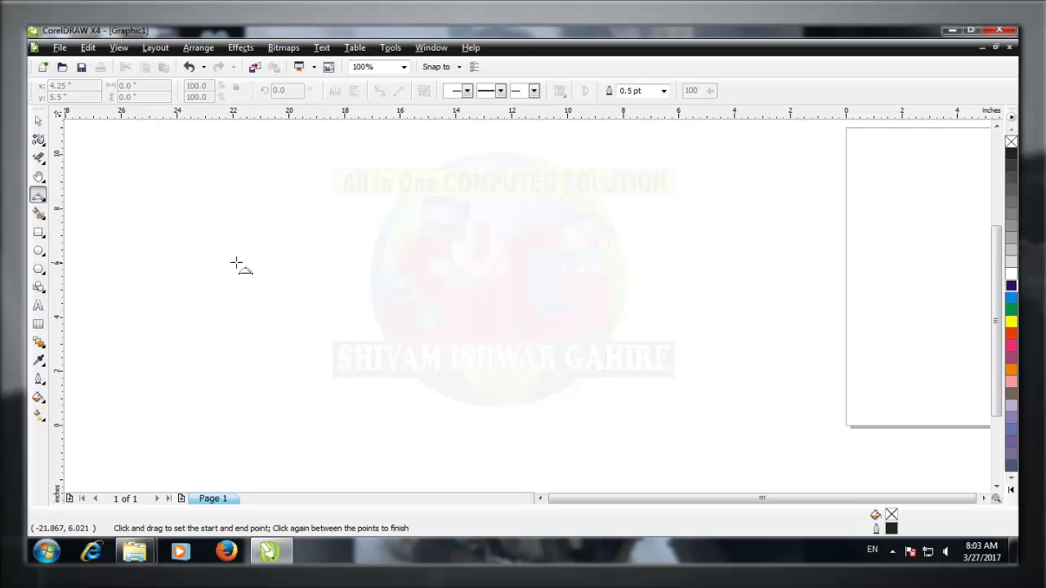
left_click_drag(213, 272, 491, 276)
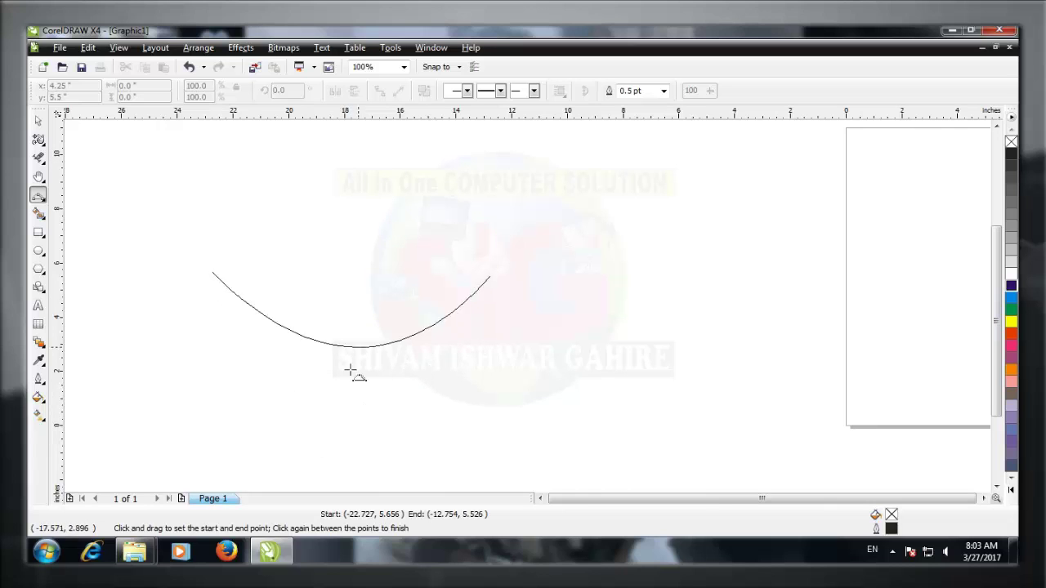
left_click(367, 230)
left_click_drag(722, 262, 311, 350)
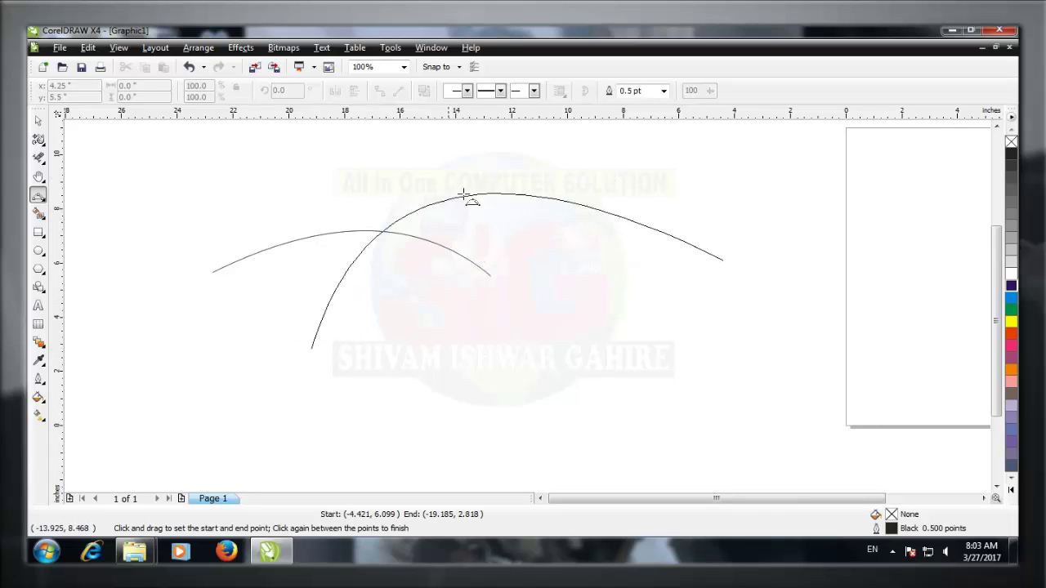
left_click(544, 217)
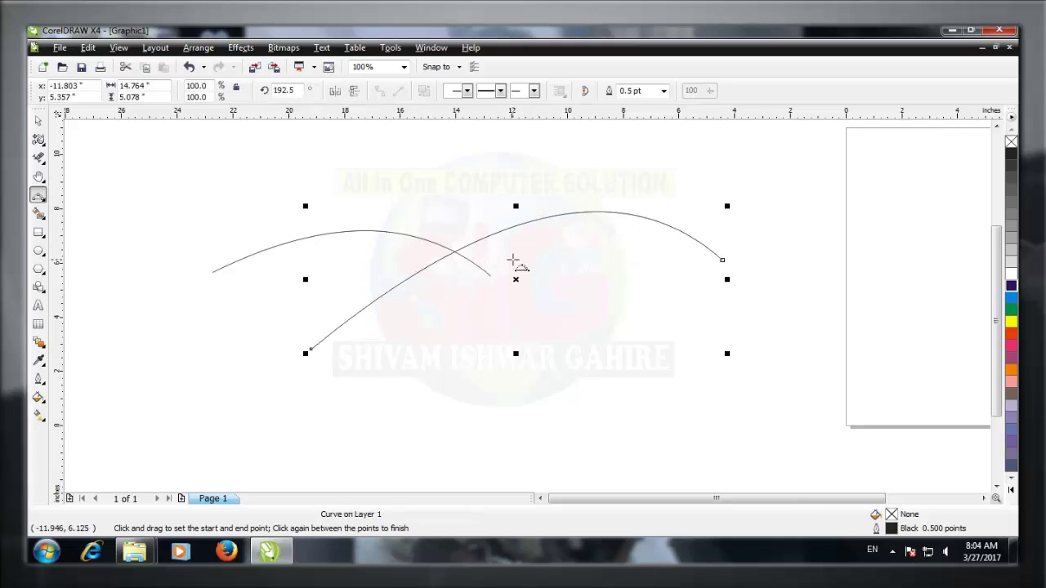
Delete both arched curves, leaving the canvas blank.
key("Delete")
left_click(349, 230)
key("Delete")
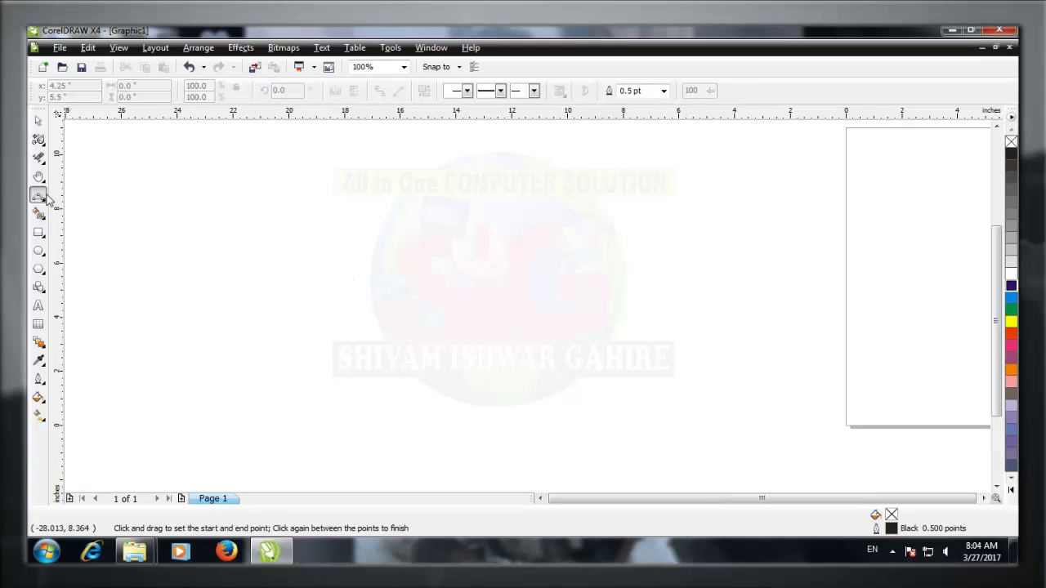
Draw eight right-angled connector lines joining the line nodes across the canvas.
left_click(46, 204)
left_click(46, 205)
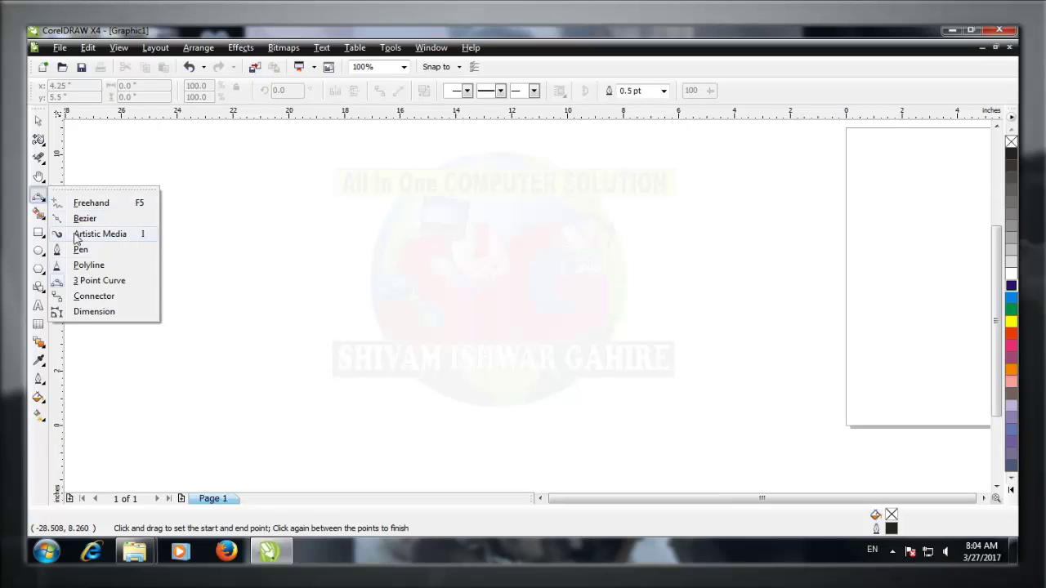
left_click(76, 299)
left_click_drag(137, 205, 308, 291)
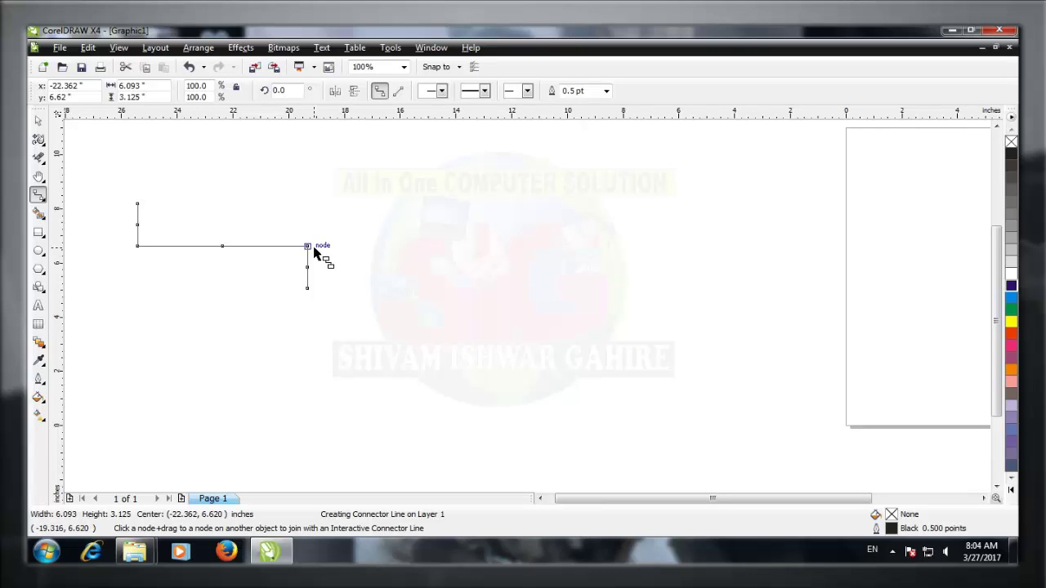
left_click_drag(535, 176, 314, 249)
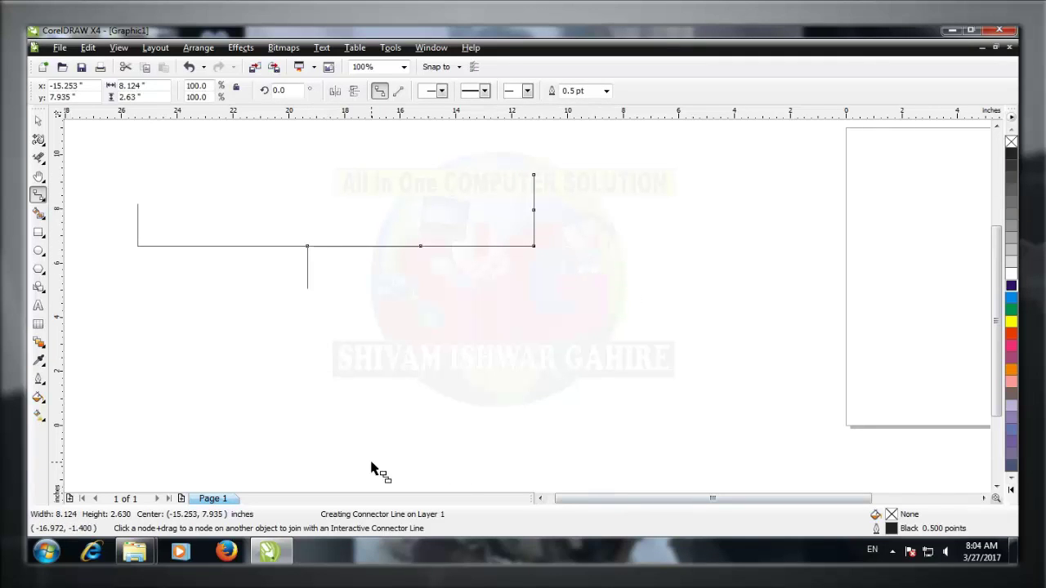
left_click_drag(370, 460, 535, 255)
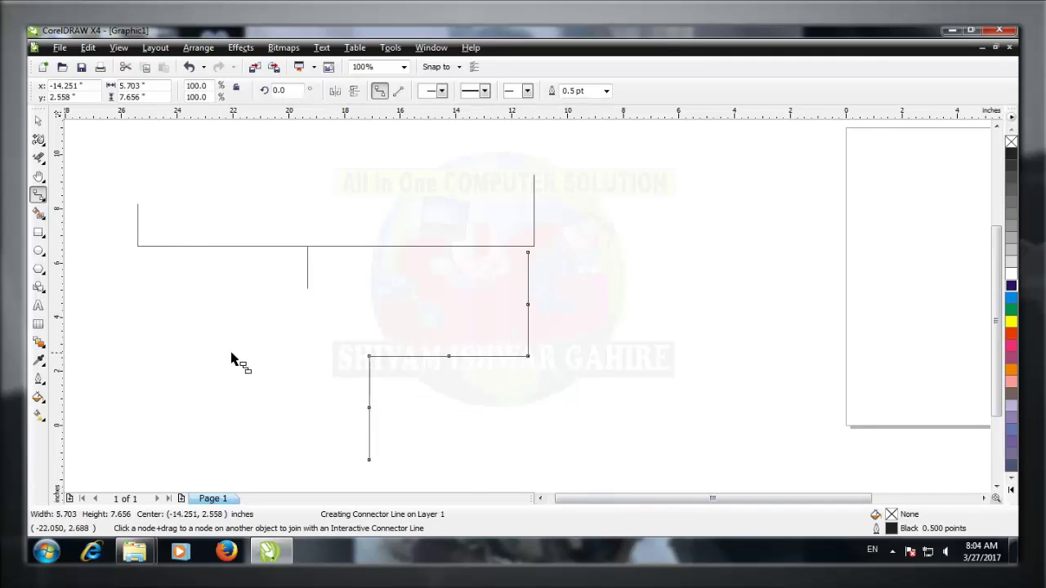
left_click_drag(108, 420, 305, 296)
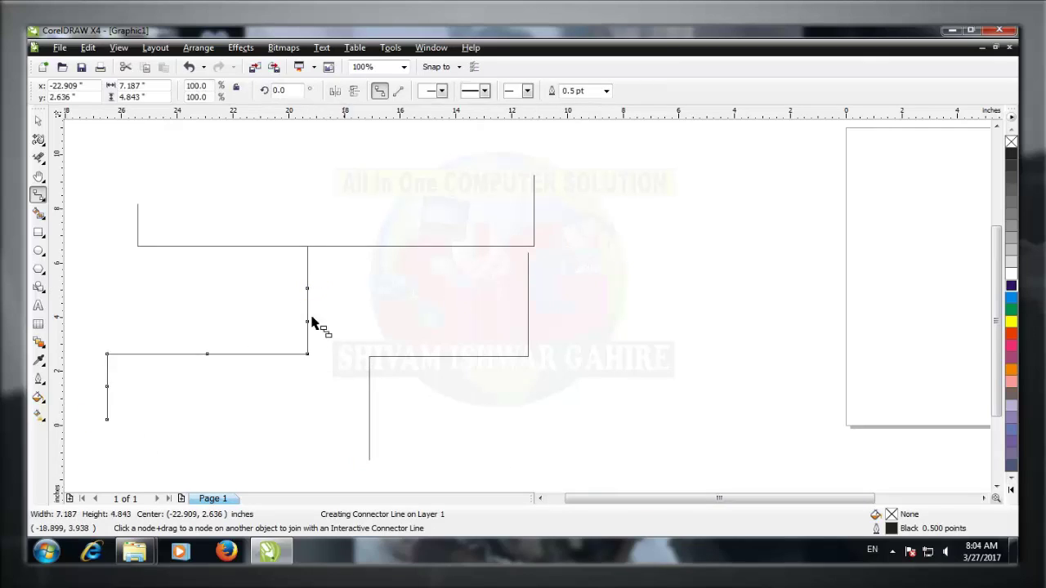
left_click_drag(684, 233, 532, 255)
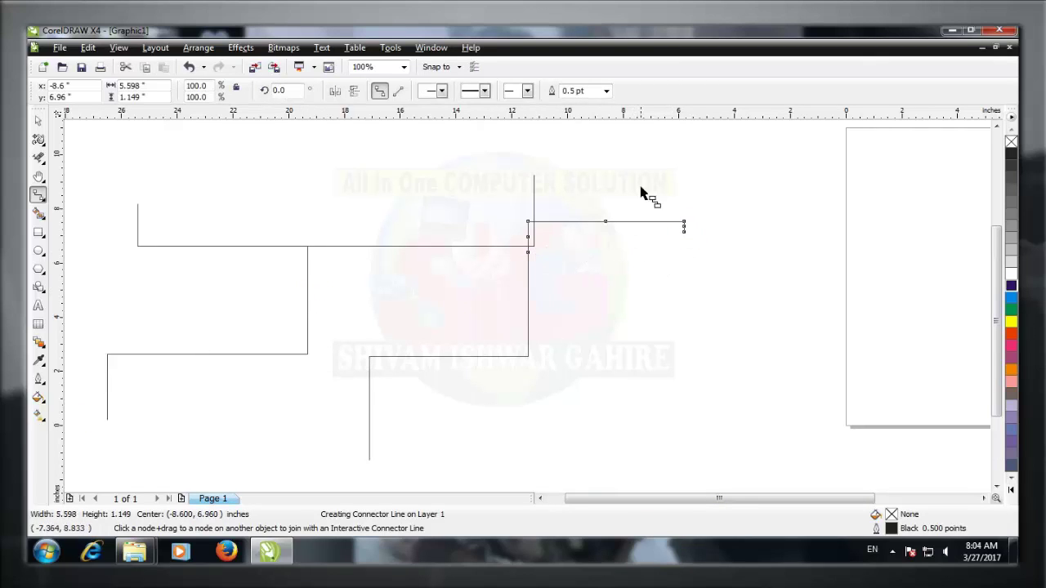
left_click_drag(643, 168, 137, 206)
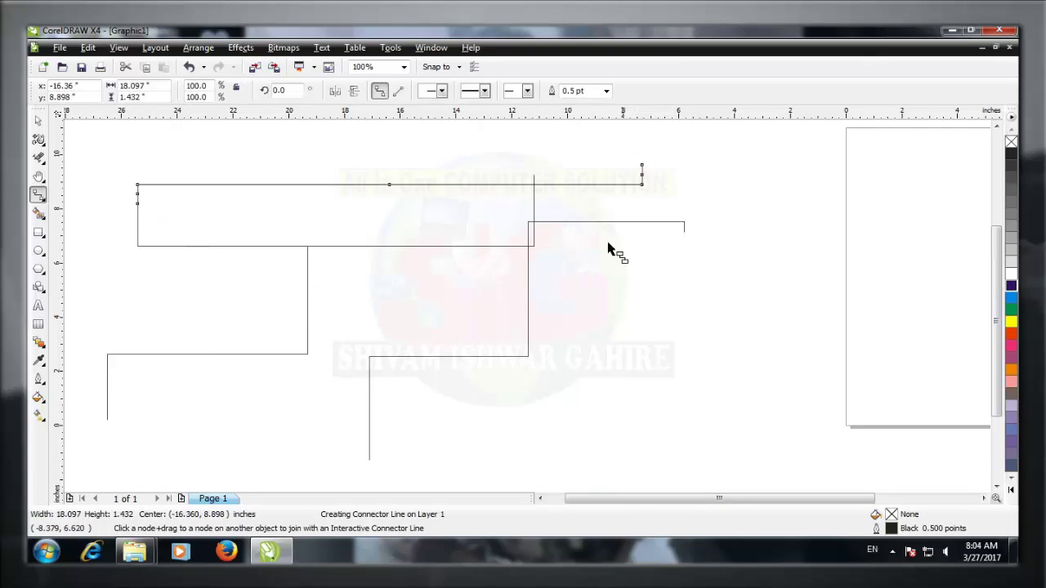
left_click_drag(760, 436, 309, 360)
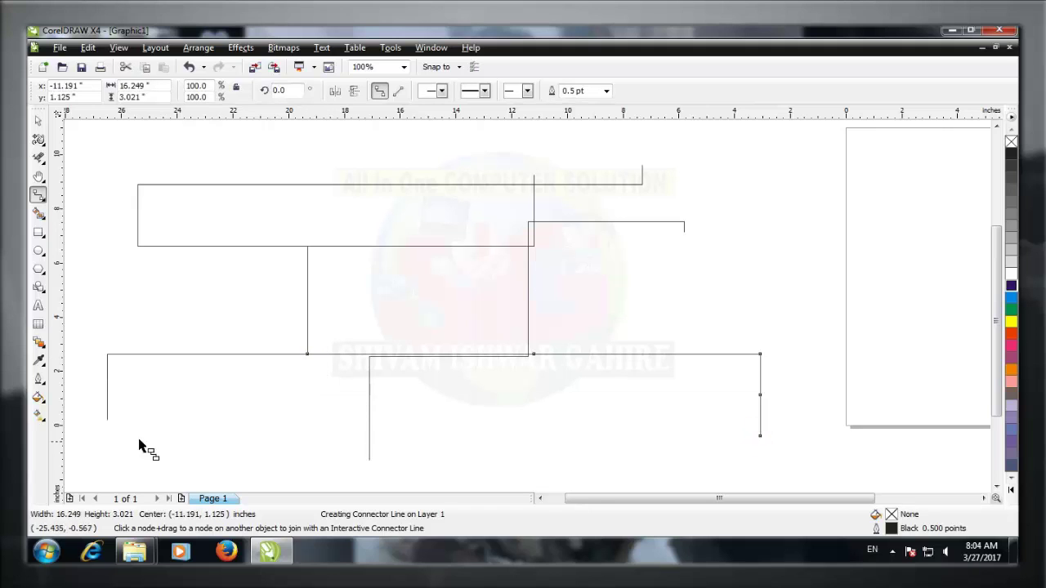
mouse_move(107, 419)
left_mouse_down()
mouse_move(117, 434)
mouse_move(347, 493)
mouse_move(483, 422)
mouse_move(705, 416)
mouse_move(762, 442)
left_mouse_up()
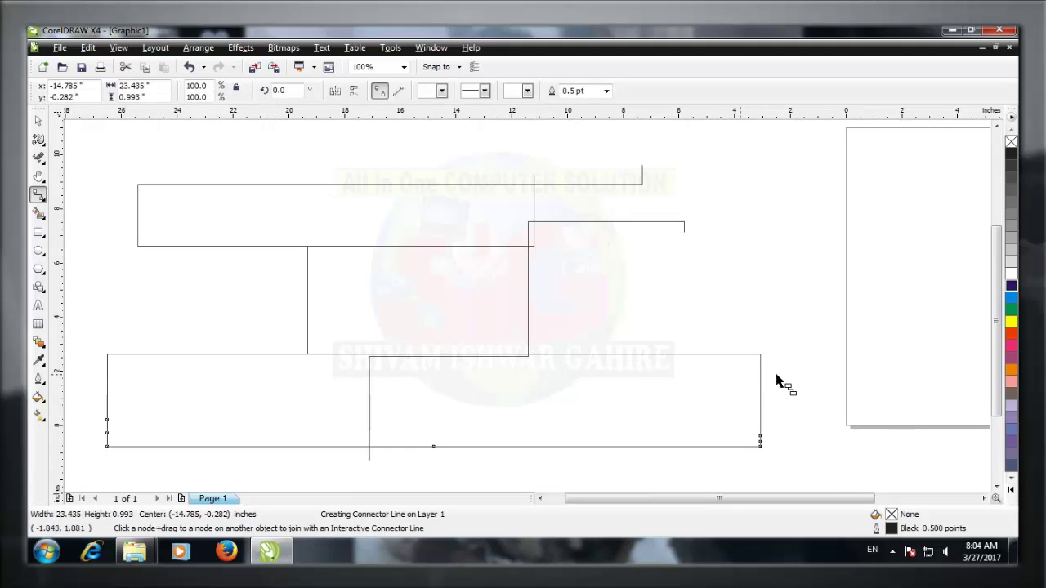
Select all the connector lines and delete them.
left_click(40, 123)
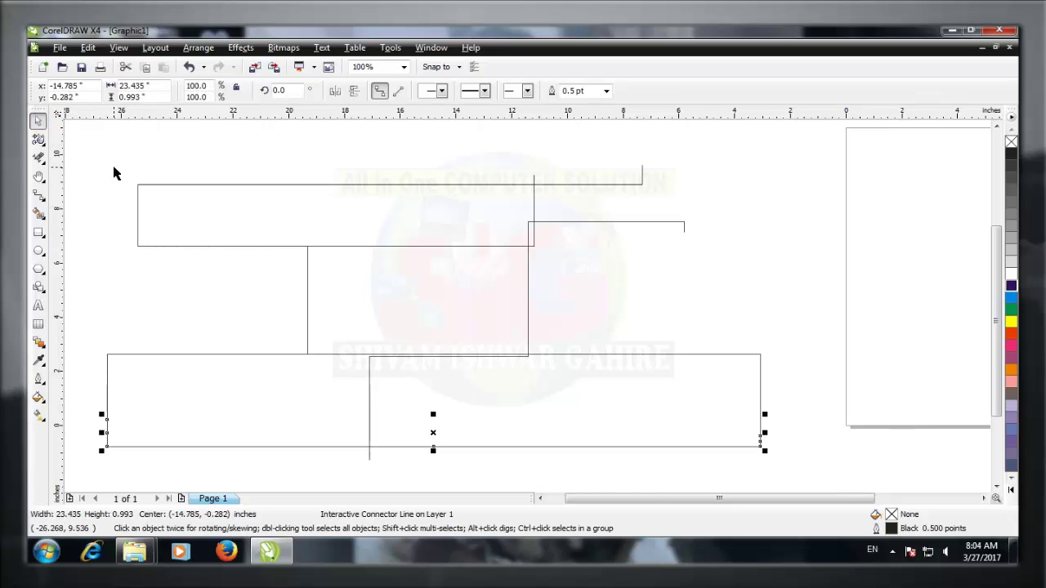
key("ctrl+a")
key("Delete")
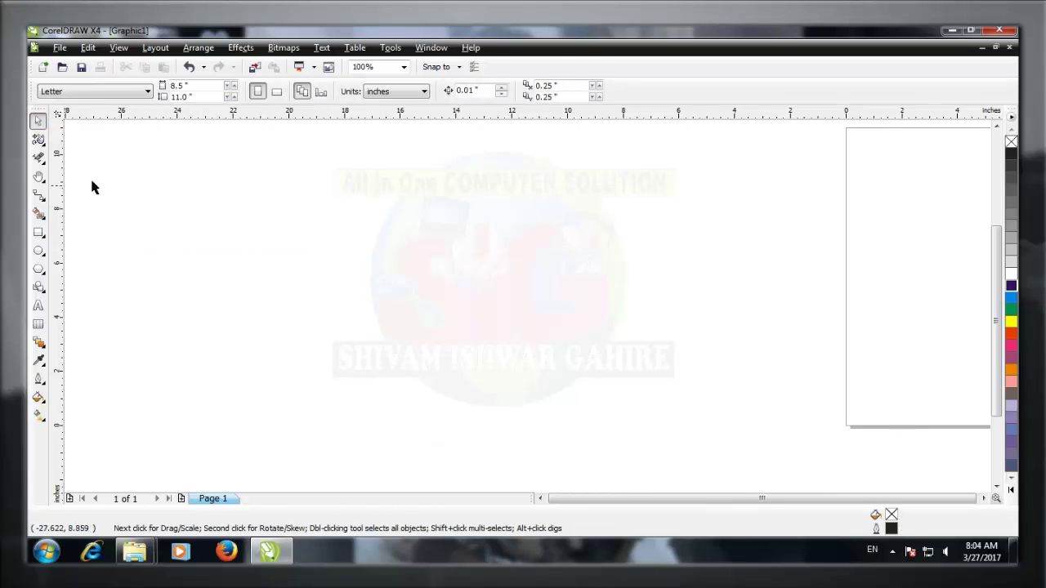
Draw a wide rectangle near the centre of the page.
left_click(44, 200)
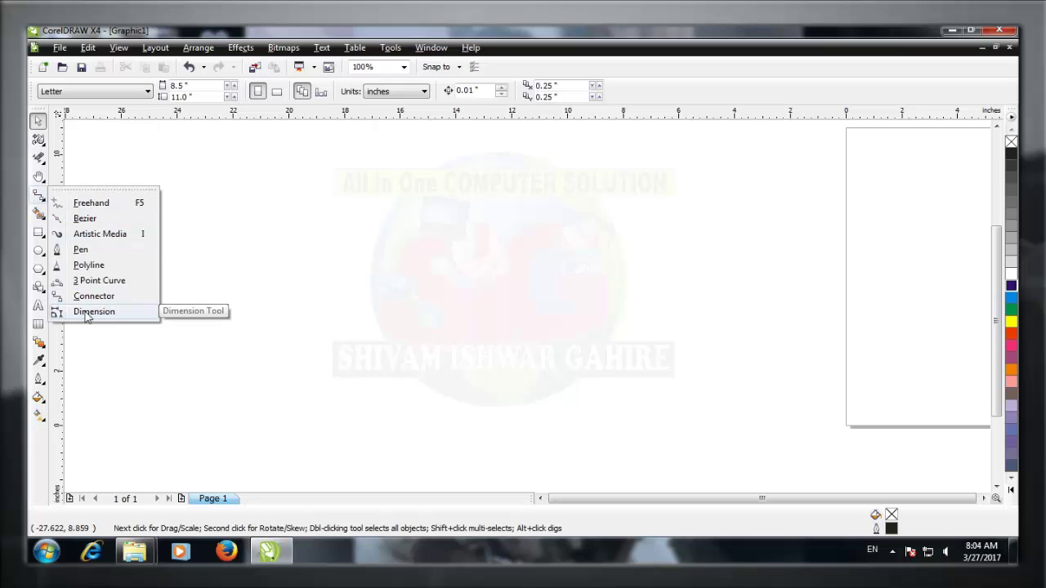
left_click(38, 232)
left_click(80, 236)
left_click_drag(261, 225, 622, 383)
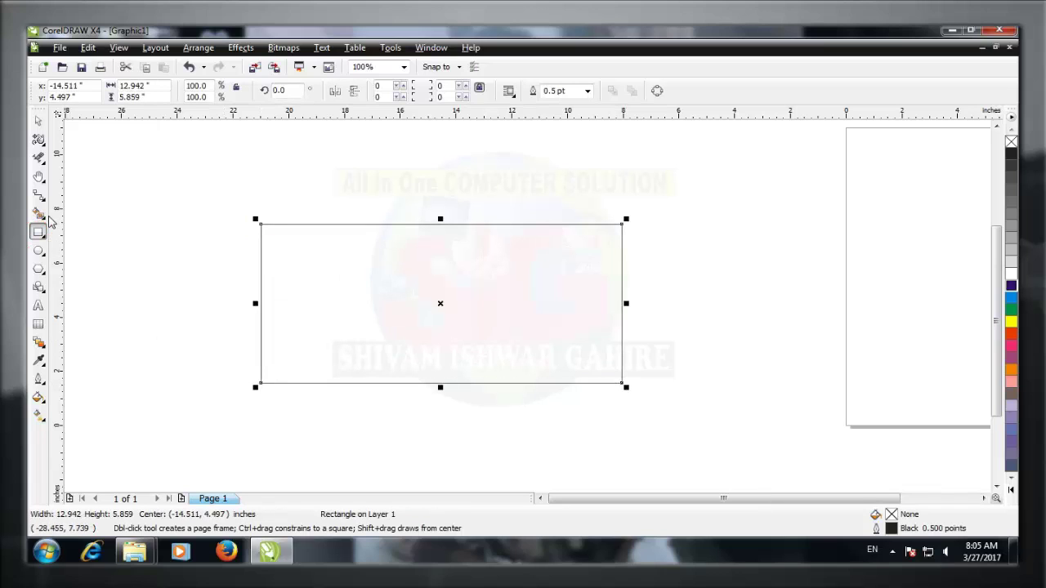
Add a vertical dimension measuring the rectangle's left side as 148.82 mm.
left_click(39, 196)
left_click(89, 311)
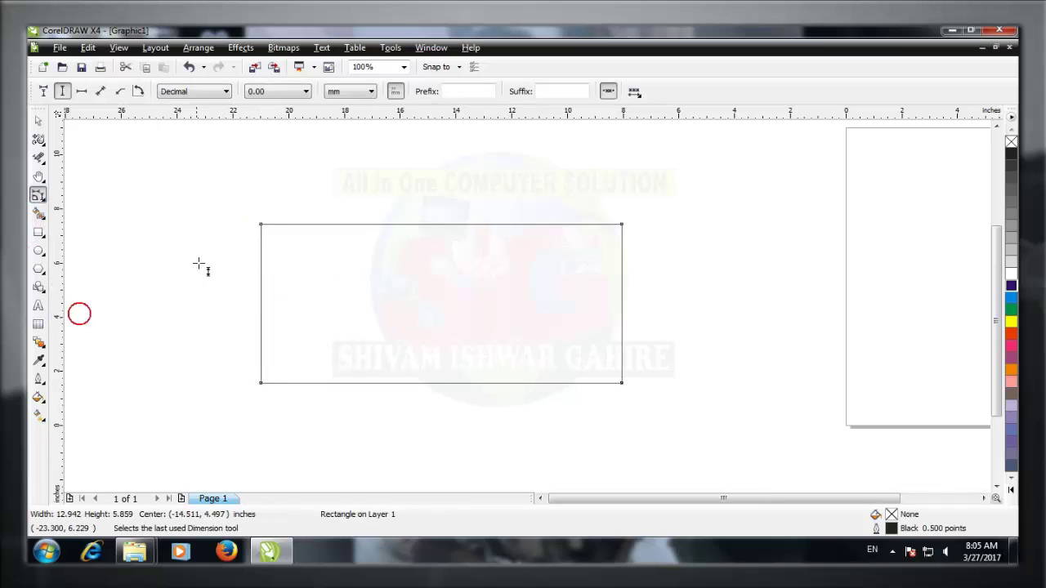
left_click_drag(261, 224, 259, 380)
scroll(276, 425, "up", 1)
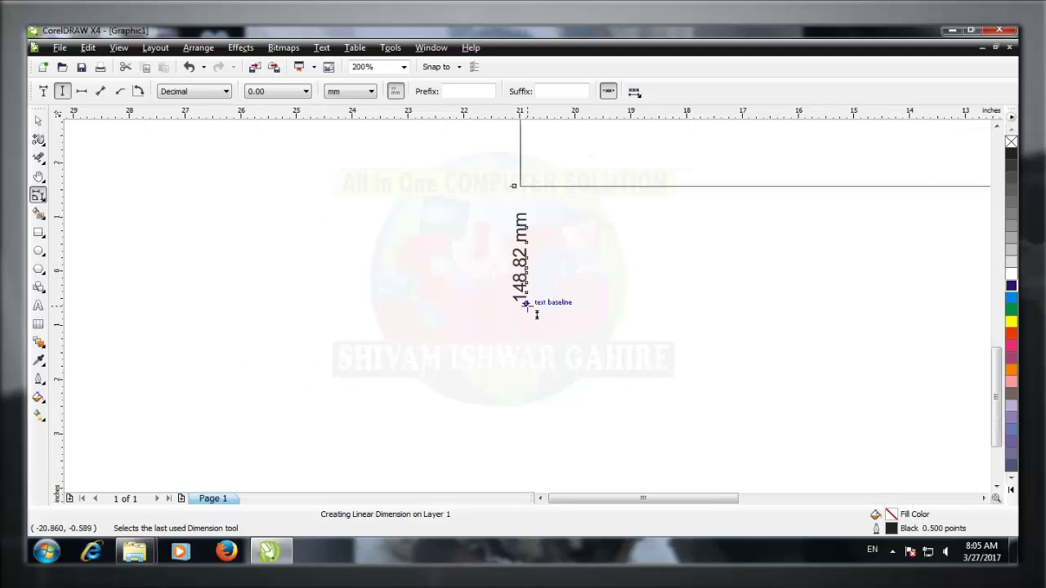
left_click(527, 305)
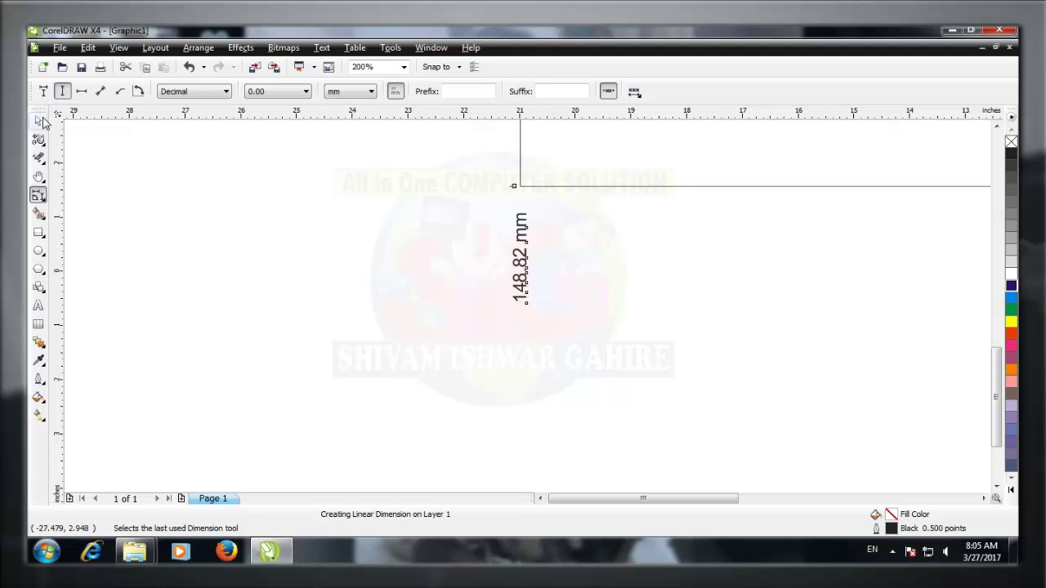
Delete the rectangle and its dimension, then return the view to 100% zoom.
left_click(40, 121)
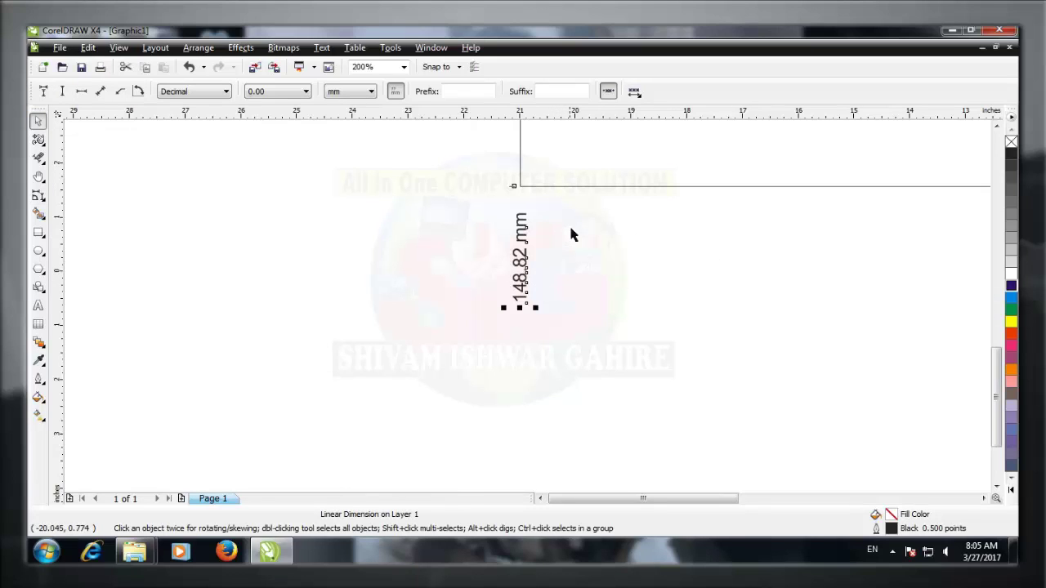
left_click(533, 320)
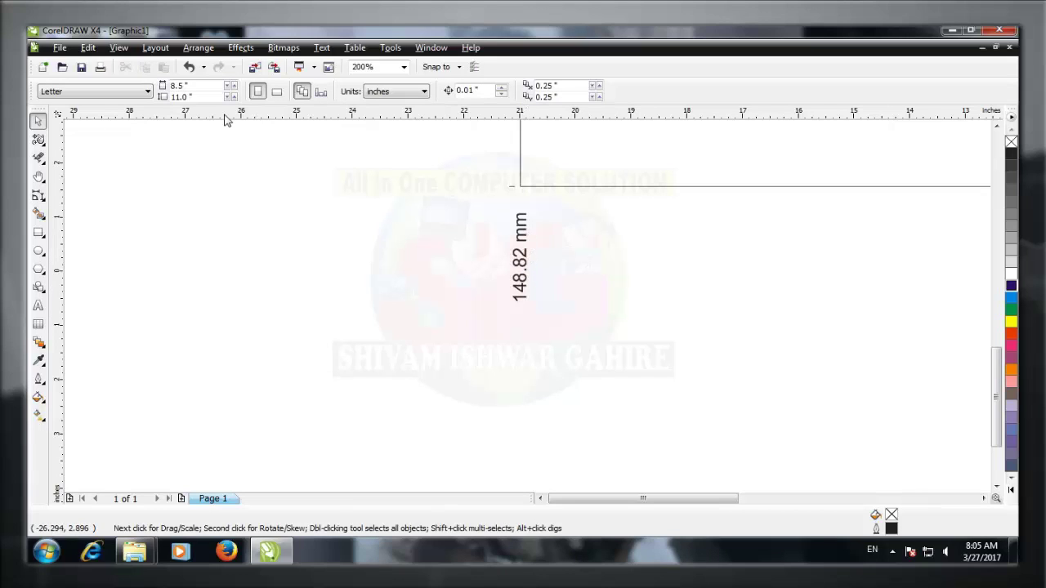
left_click(364, 214)
left_click(542, 188)
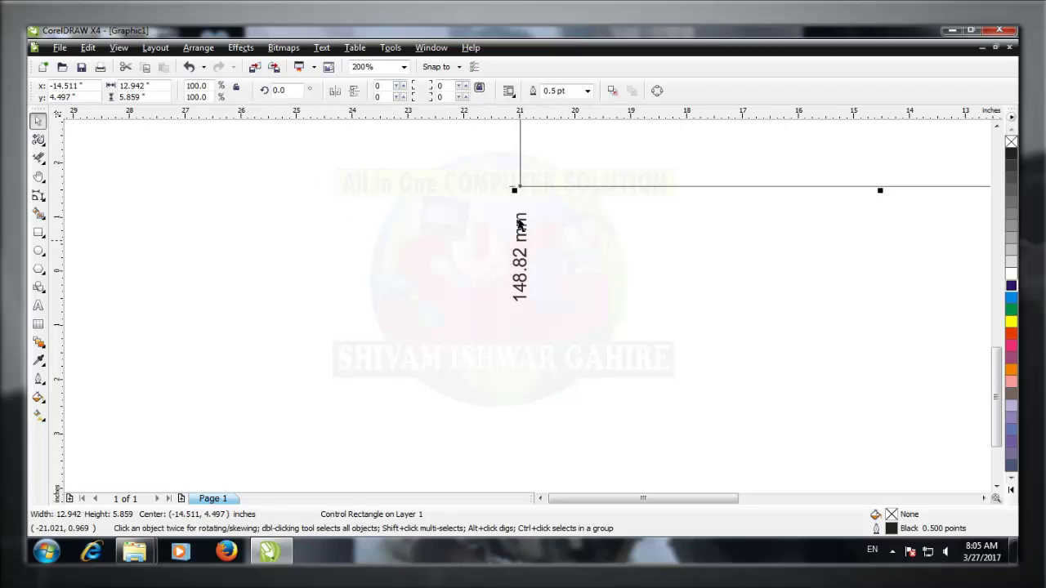
left_click(354, 220)
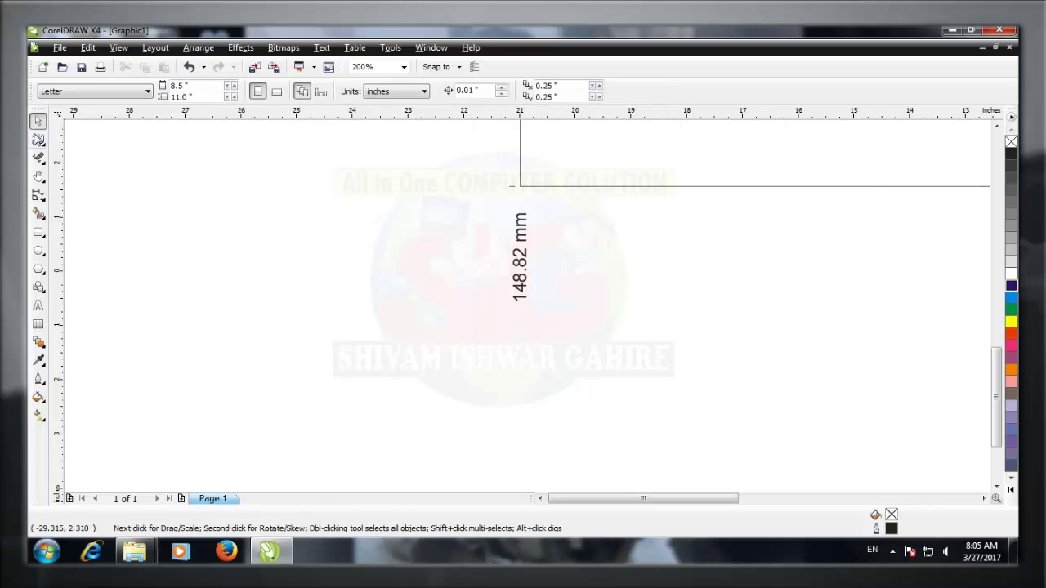
key("Tab")
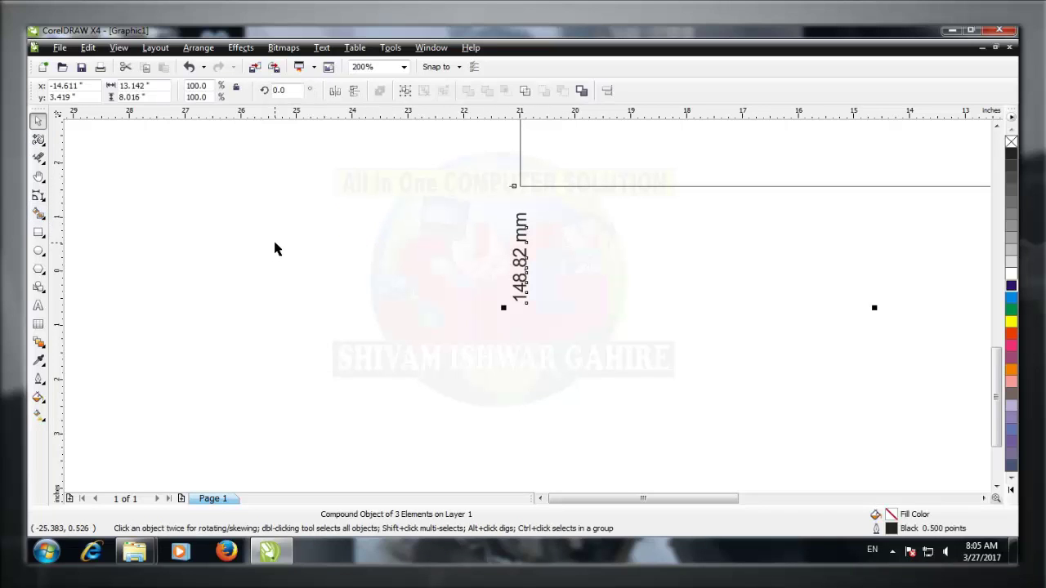
key("Delete")
key("F3")
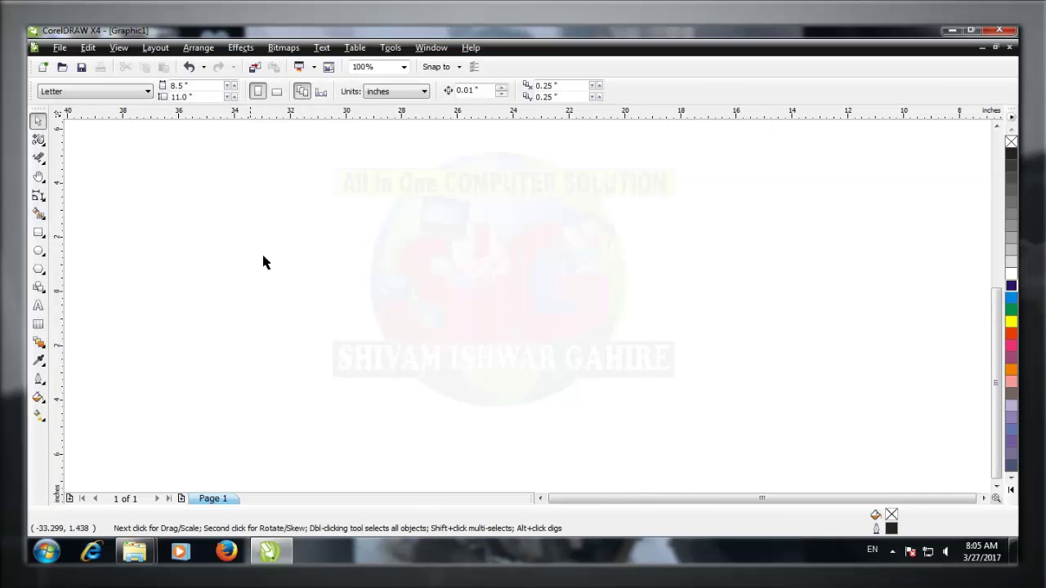
Draw a wide rectangle near the centre of the page.
left_click(42, 218)
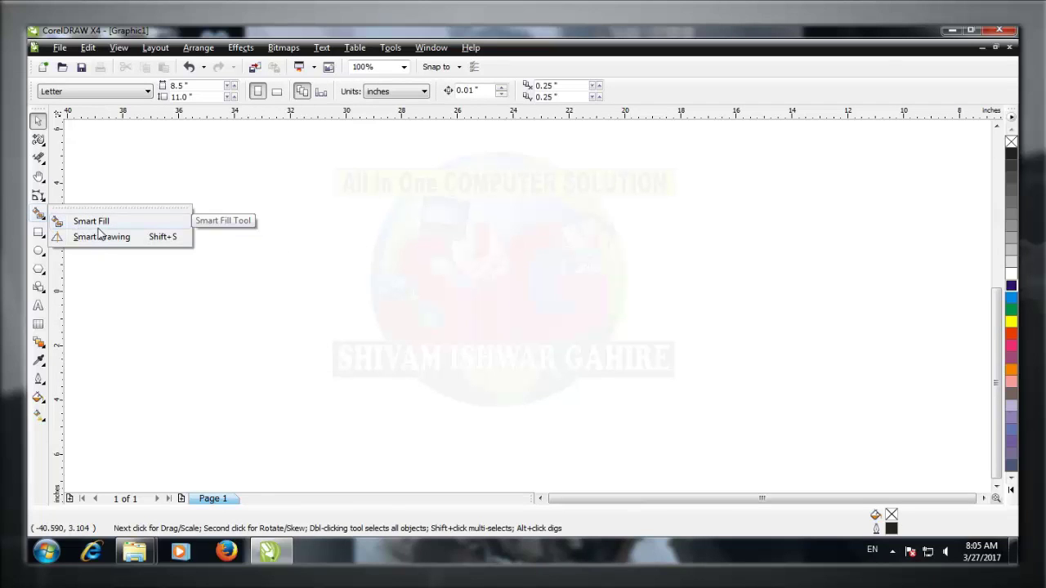
left_click(39, 232)
left_click_drag(256, 205, 662, 368)
left_click(891, 552)
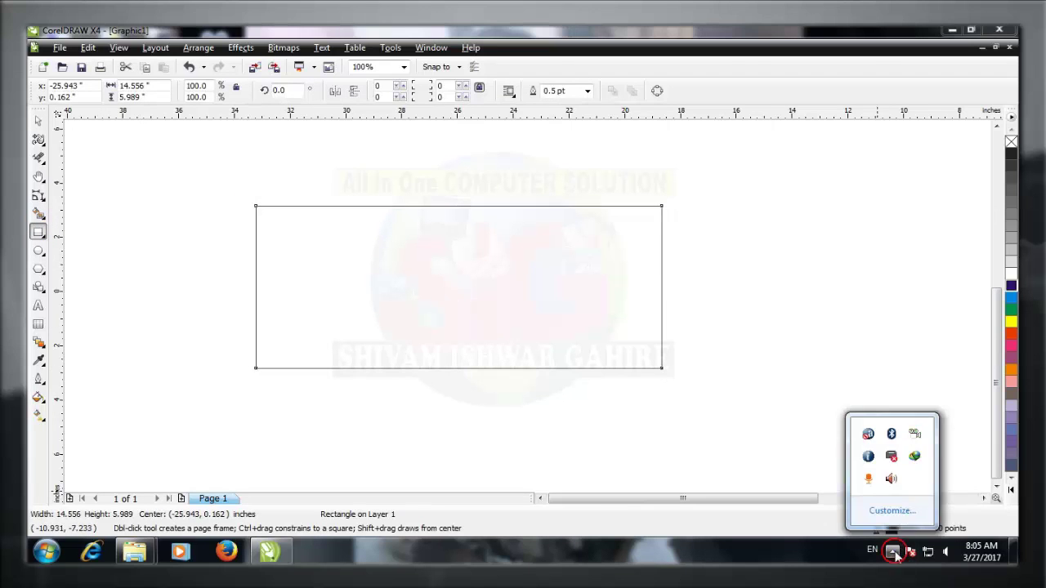
left_click(666, 490)
Smart Fill the rectangle's interior with a dark blue fill and red outline.
left_click(38, 213)
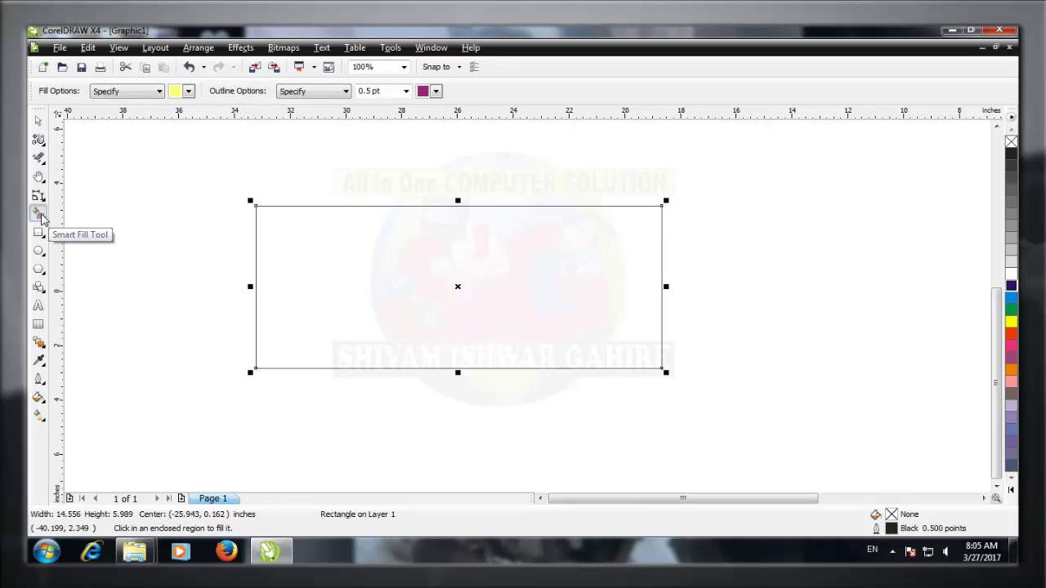
left_click(40, 215)
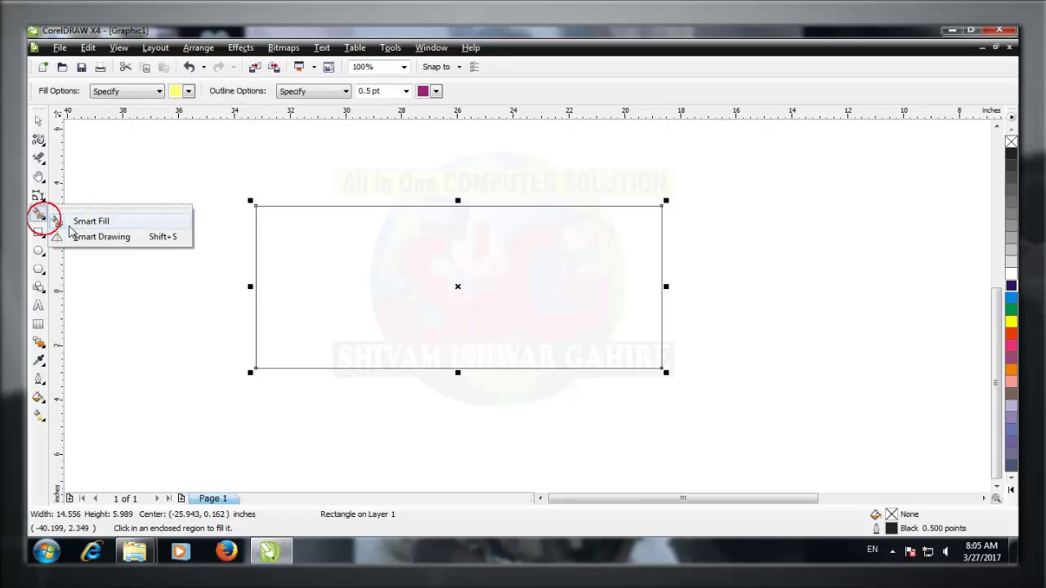
left_click(325, 95)
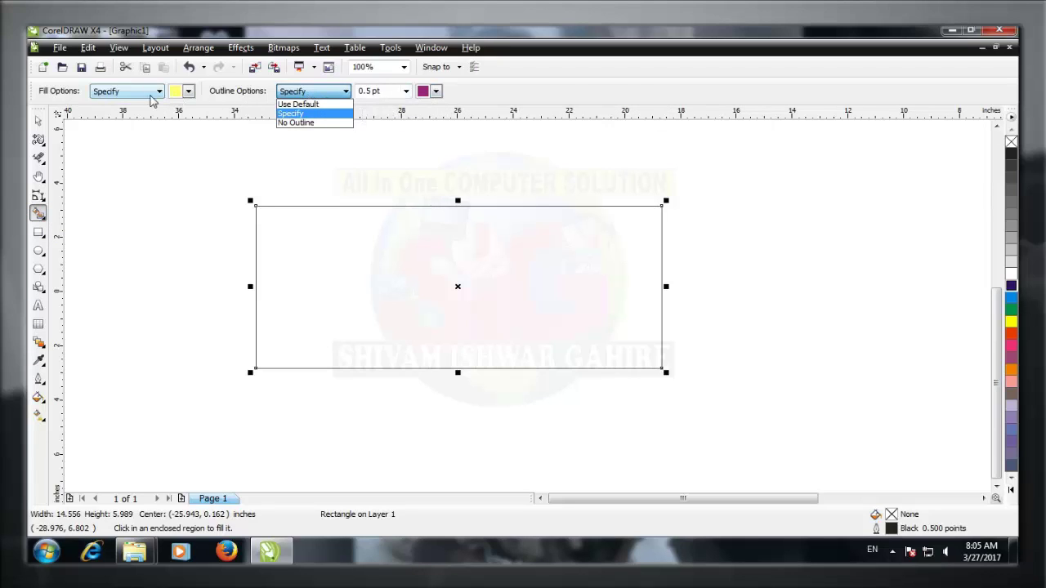
left_click(155, 94)
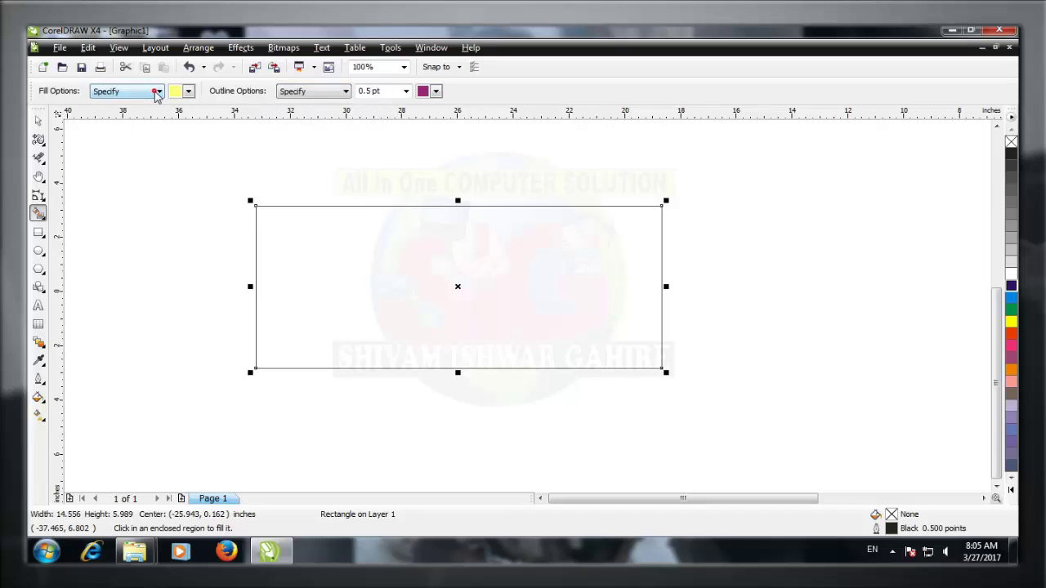
left_click(159, 92)
left_click(135, 115)
left_click(436, 91)
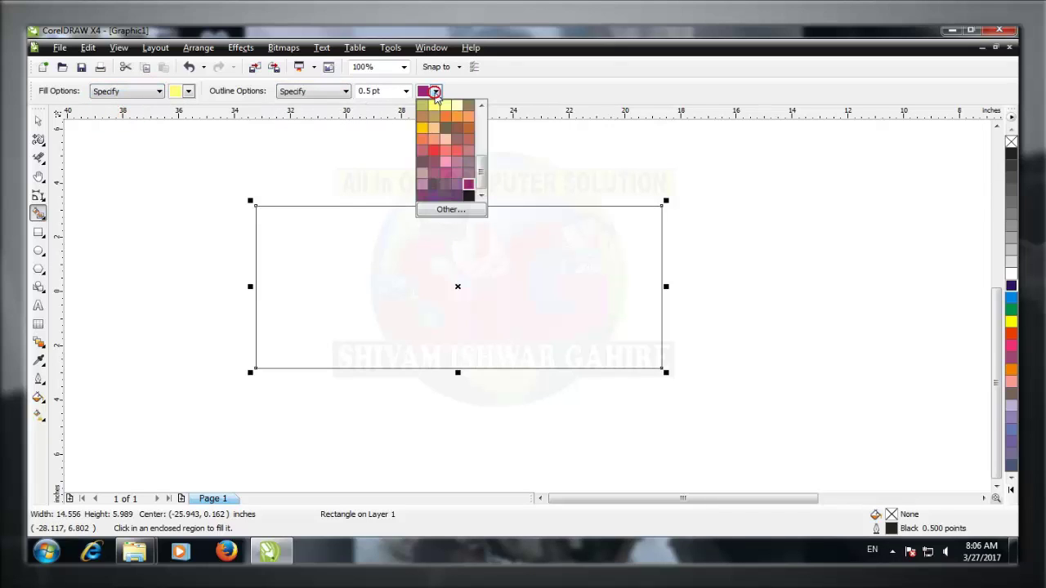
left_click(435, 152)
left_click(188, 91)
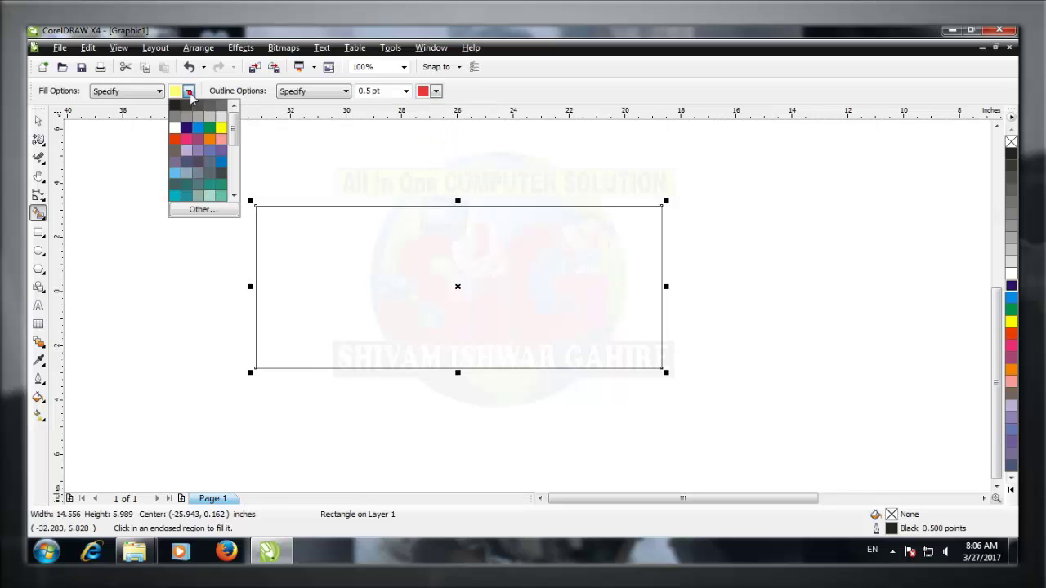
left_click(188, 129)
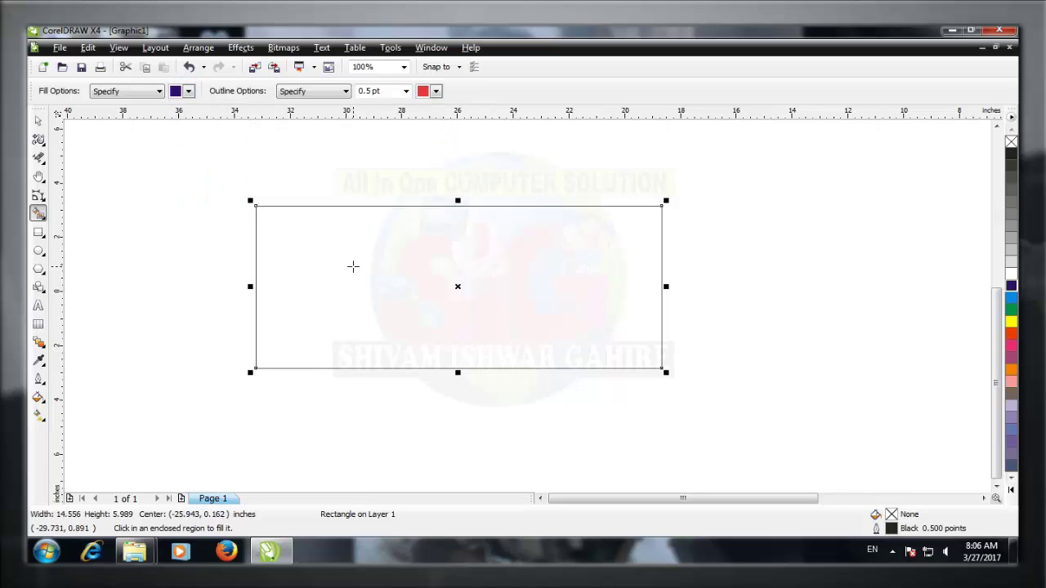
left_click(353, 267)
Delete the blue filled shape and the original black rectangle.
scroll(528, 305, "up", 5)
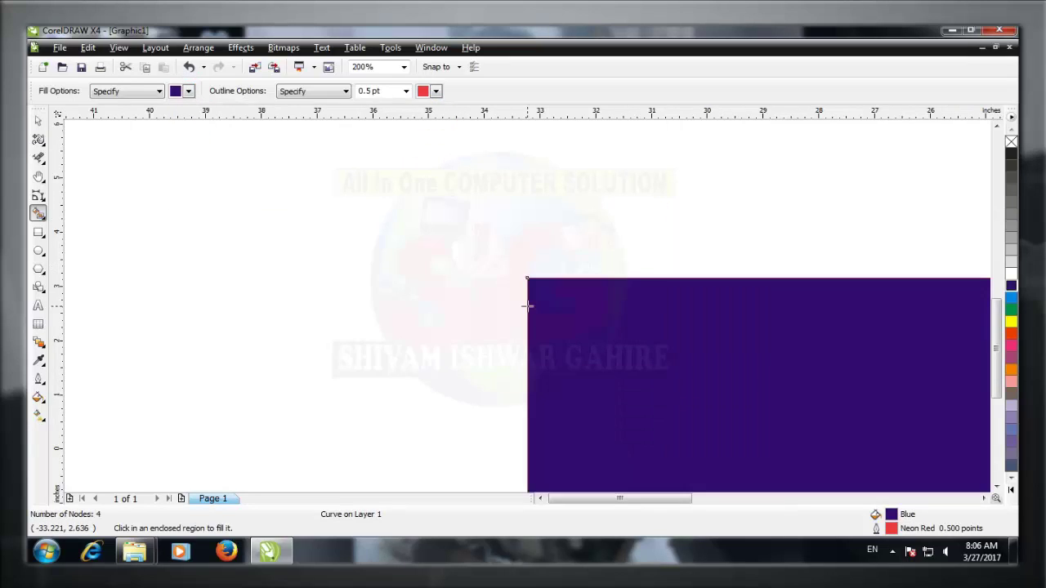
scroll(481, 309, "up", 1)
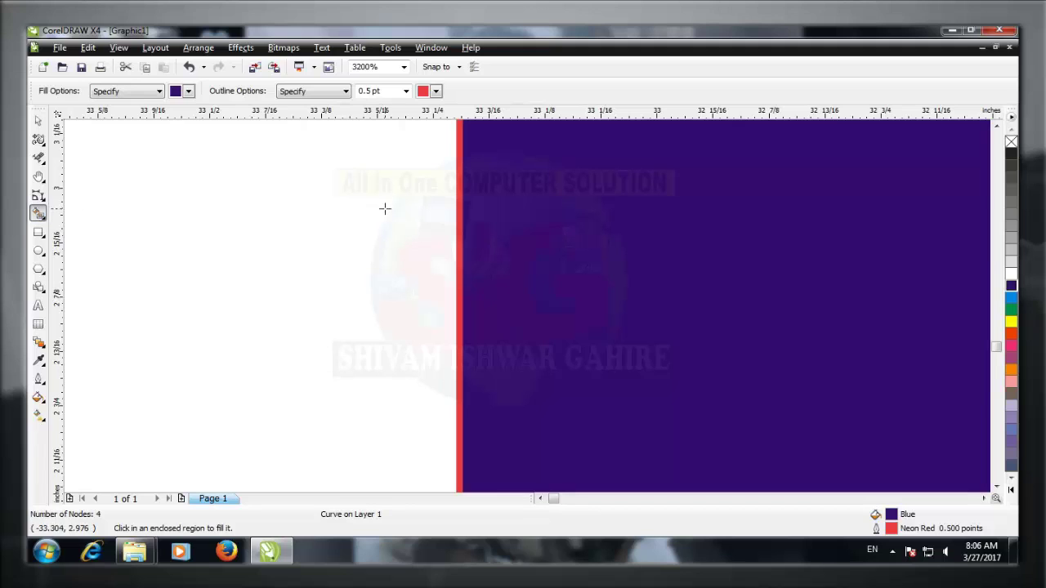
left_click(38, 121)
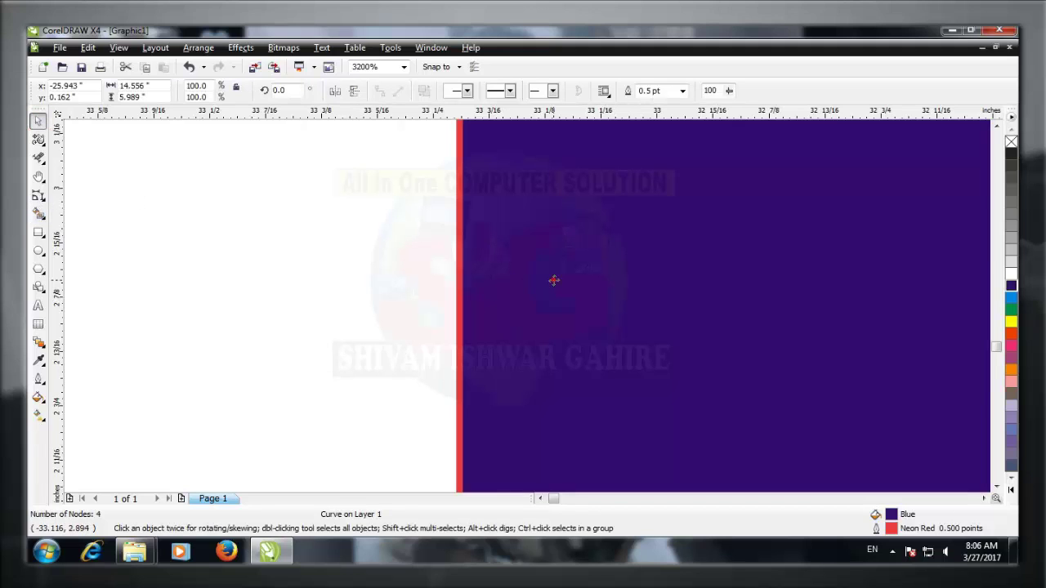
key("Delete")
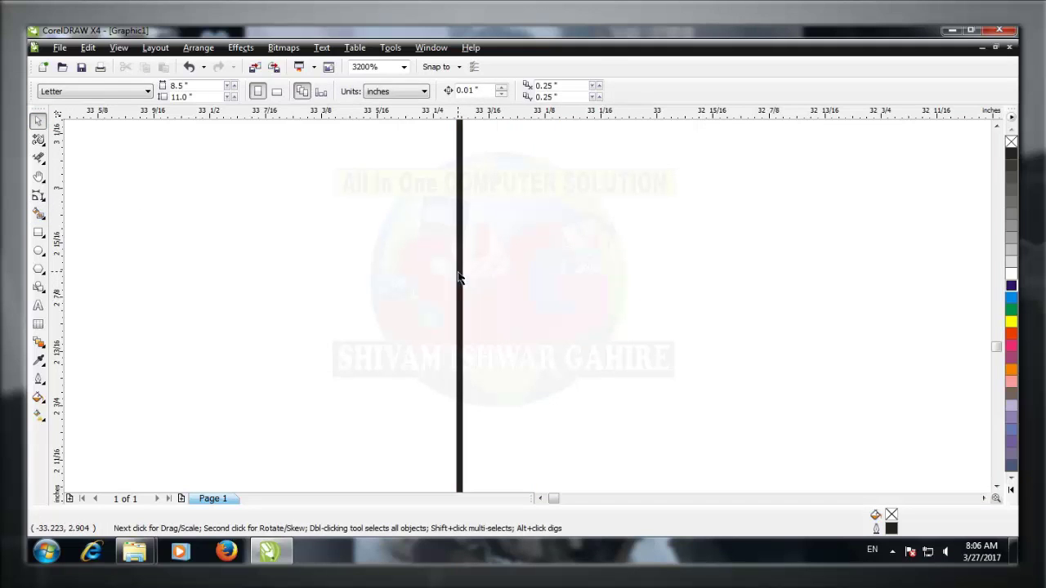
left_click(458, 278)
key("Delete")
scroll(526, 303, "down", 2)
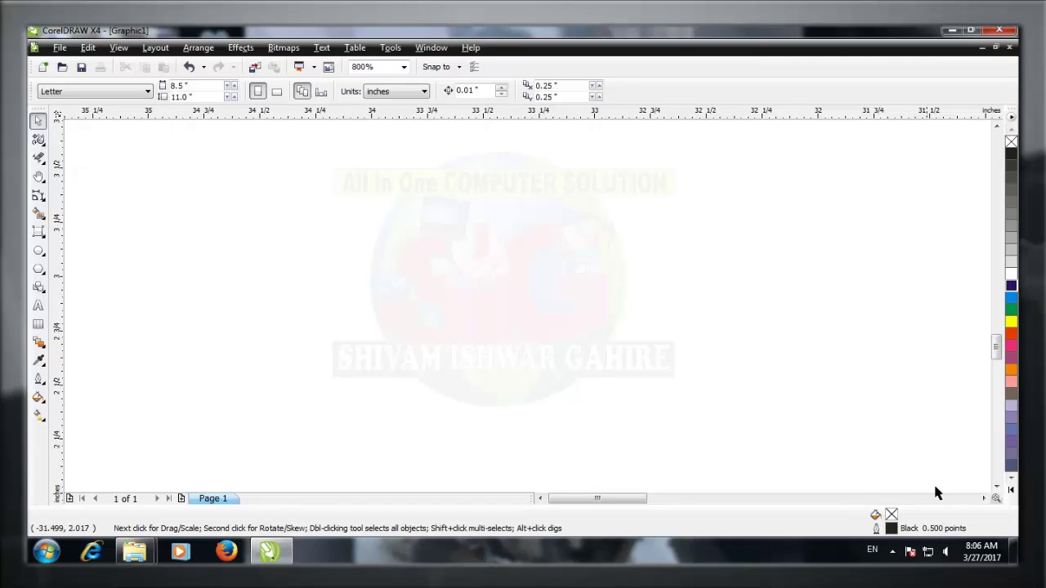
left_click(39, 233)
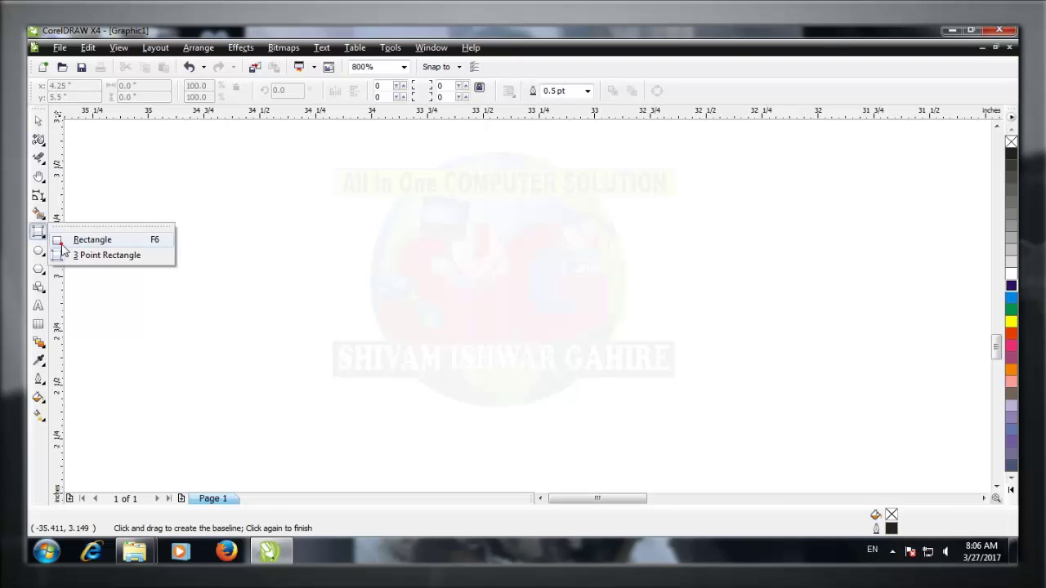
Draw three overlapping upright rectangles with the Rectangle tool.
left_click(62, 242)
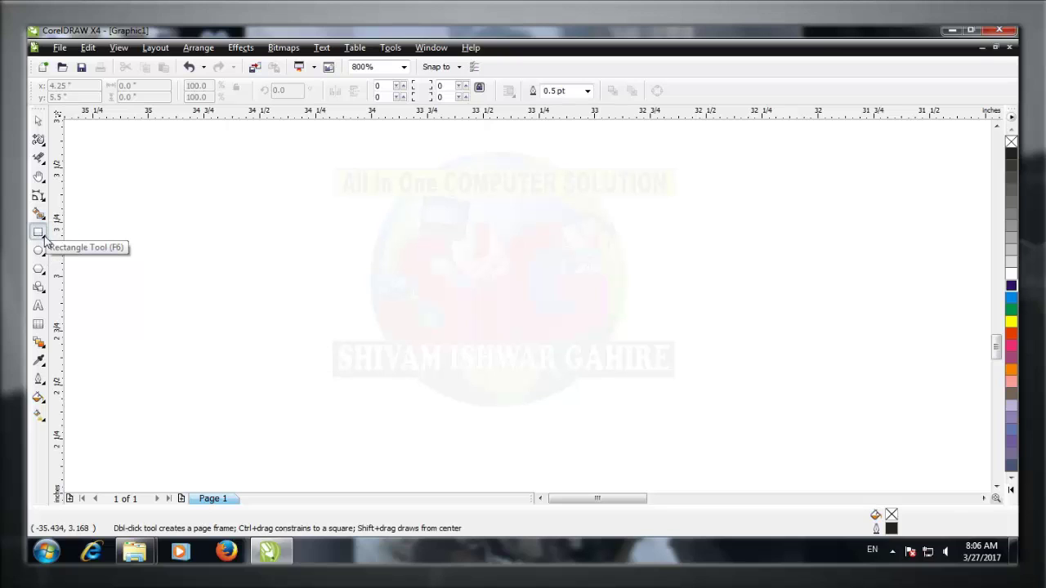
left_click(41, 234)
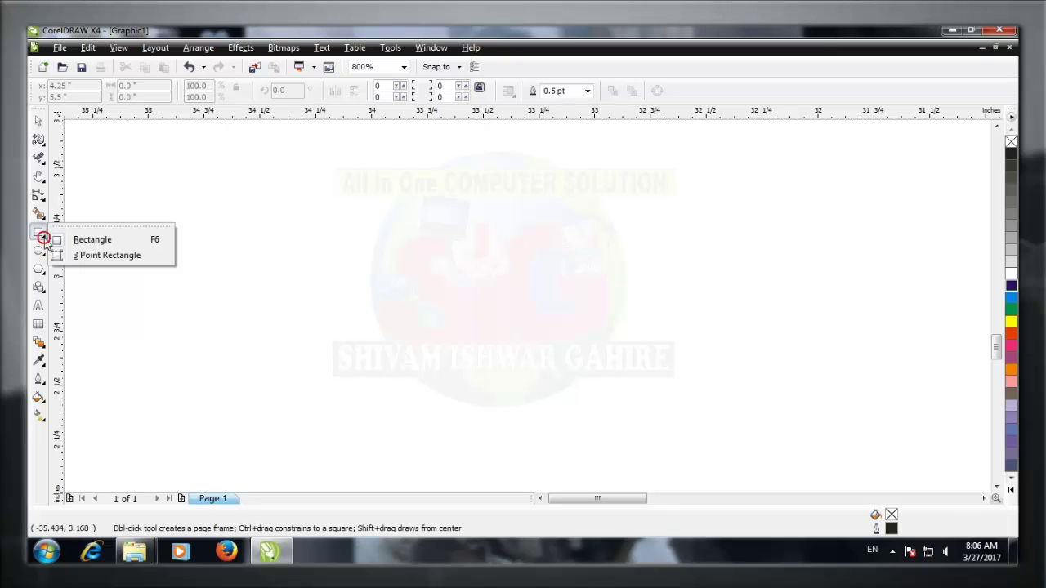
left_click(62, 242)
left_click_drag(148, 174, 483, 333)
left_click_drag(567, 196, 325, 365)
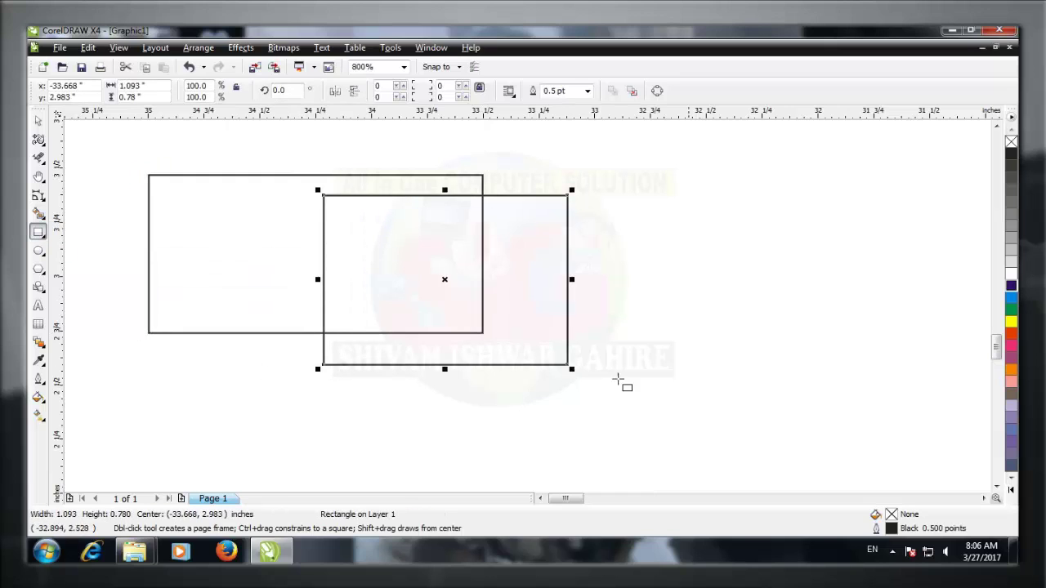
left_click_drag(645, 284, 397, 416)
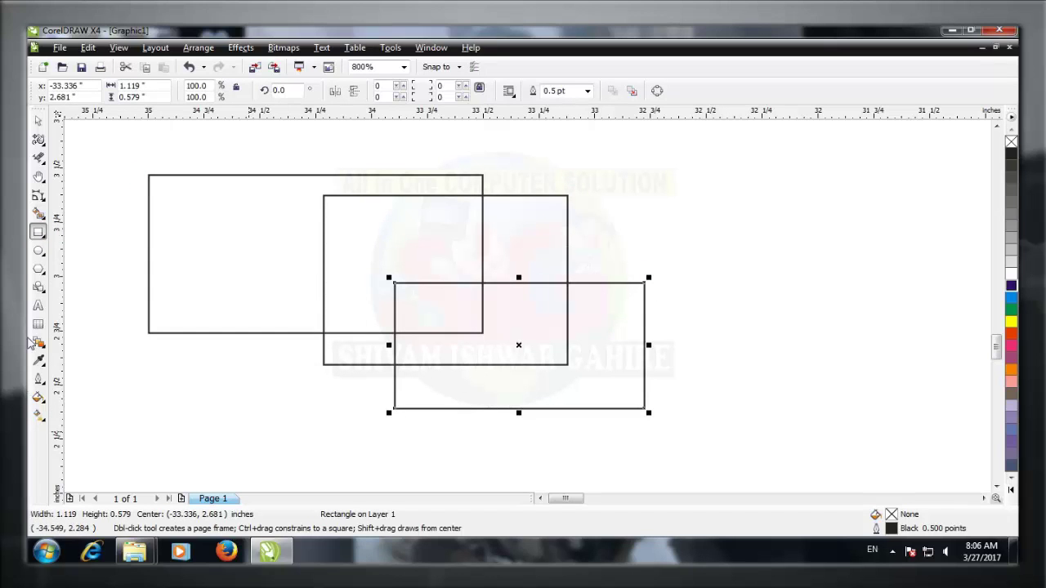
Draw two 3-point rectangles: a level one at right and a tilted one at lower left.
left_click(42, 238)
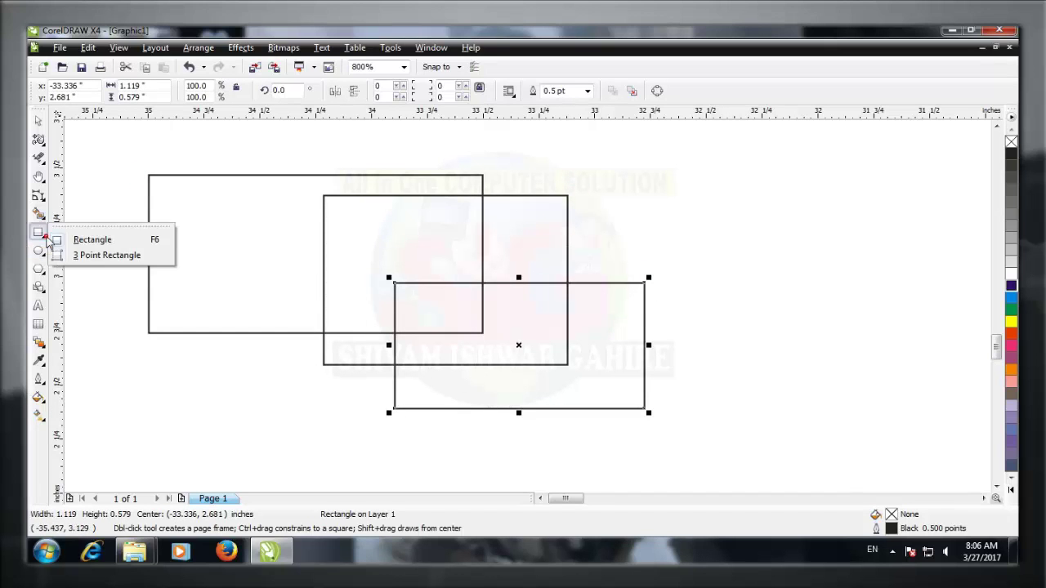
left_click(106, 255)
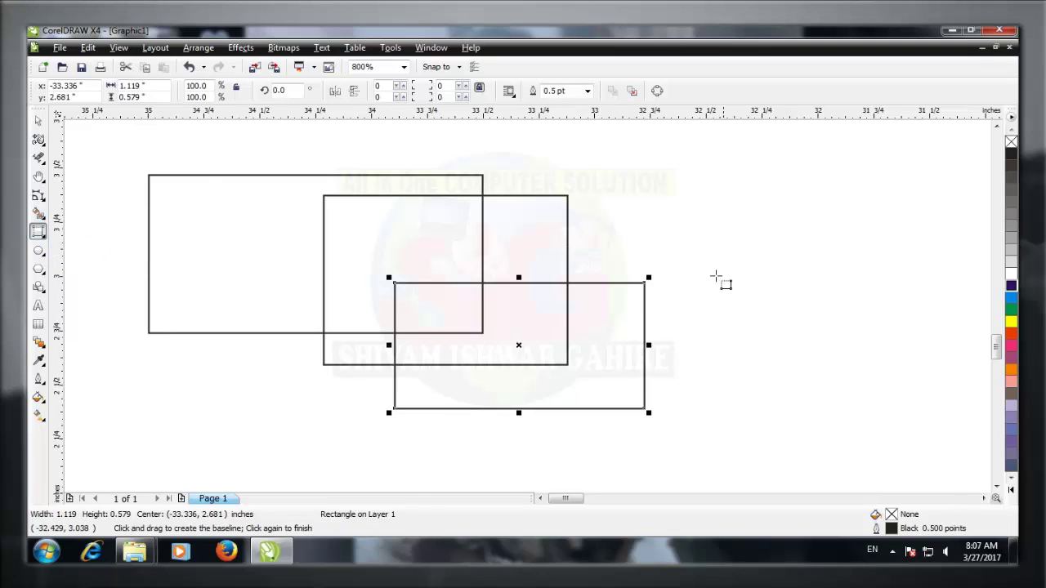
left_click_drag(644, 227, 890, 224)
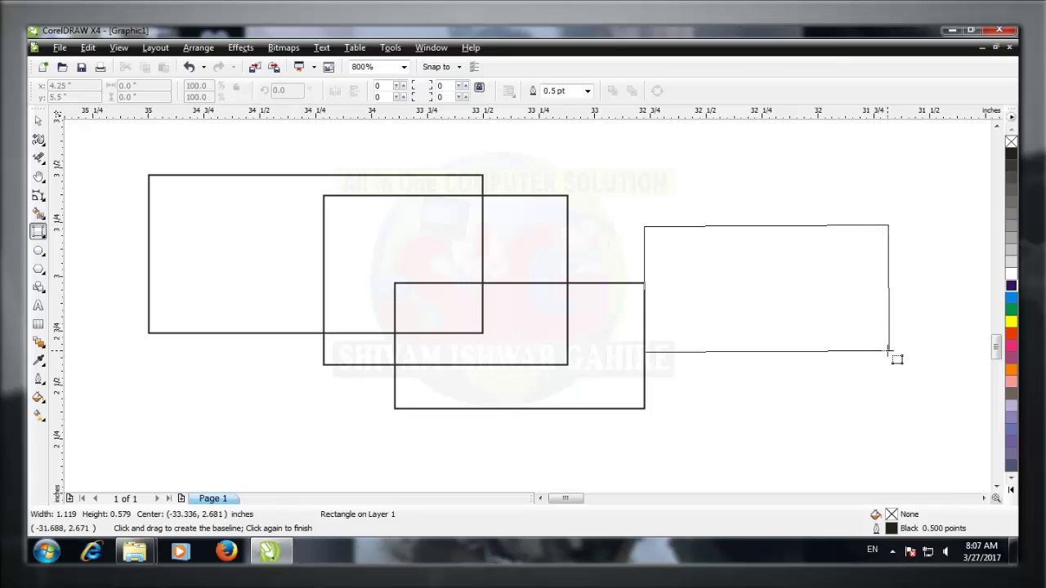
left_click(891, 333)
left_click_drag(118, 378, 274, 413)
left_click(277, 351)
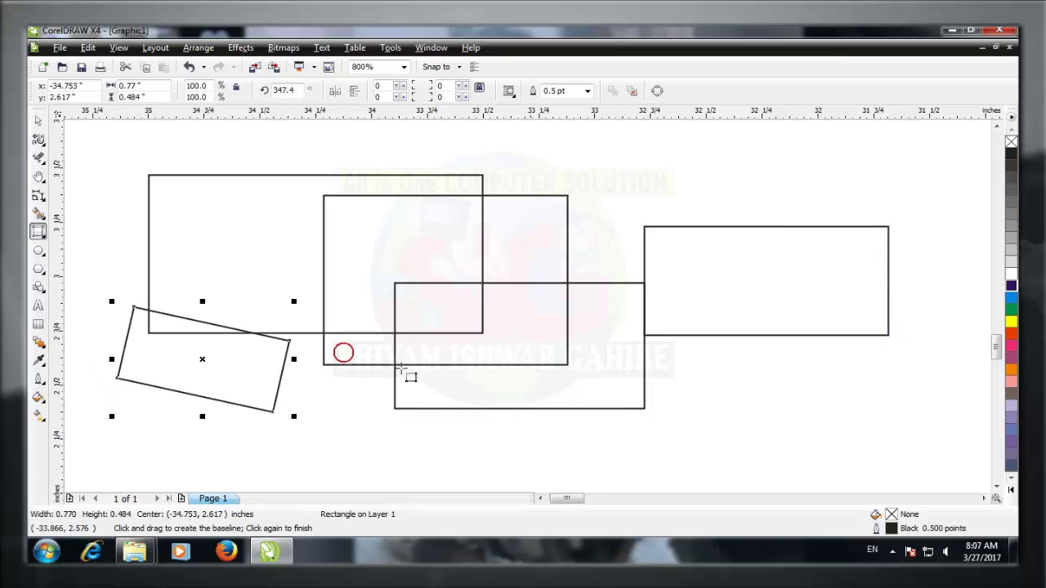
Draw two more tilted 3-point rectangles at upper and lower right, then select all rectangles.
left_click(796, 192)
left_click_drag(796, 192, 602, 300)
left_click(547, 209)
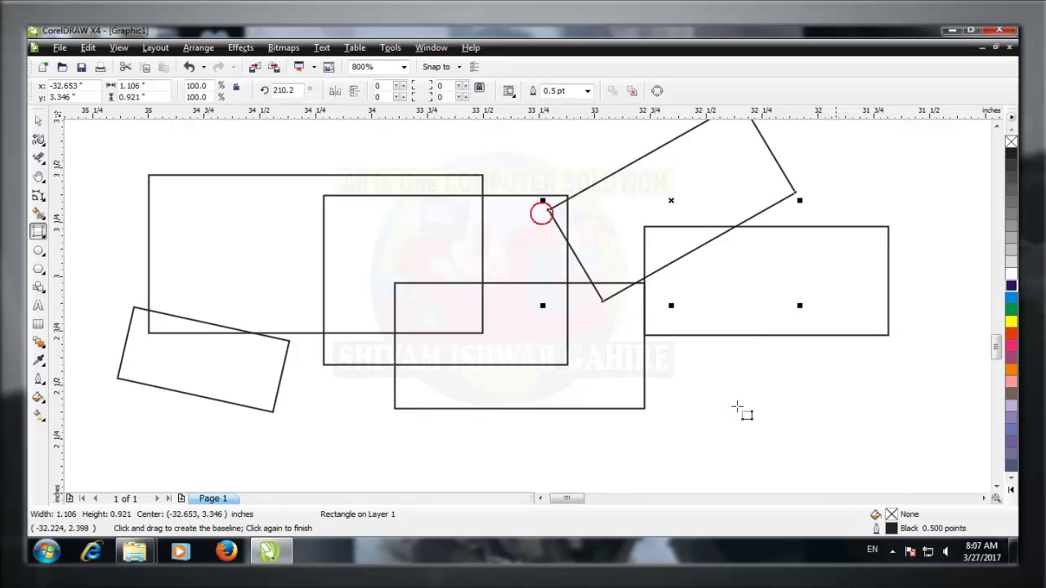
left_click_drag(849, 415, 537, 448)
left_click(506, 335)
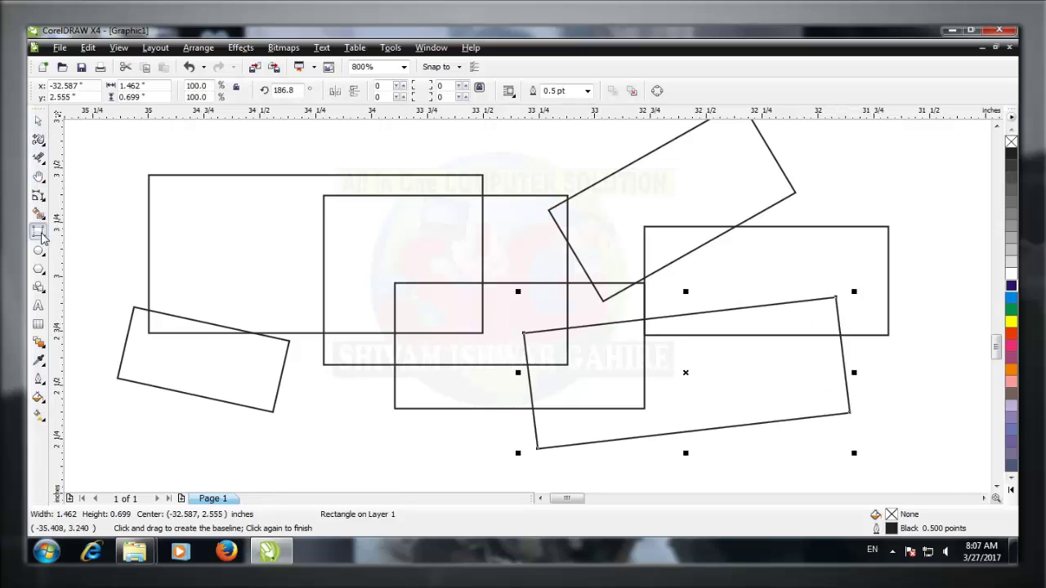
left_click(43, 236)
left_click(45, 236)
key("ctrl+a")
Delete the rectangles and draw five overlapping ellipses across the page.
key("Delete")
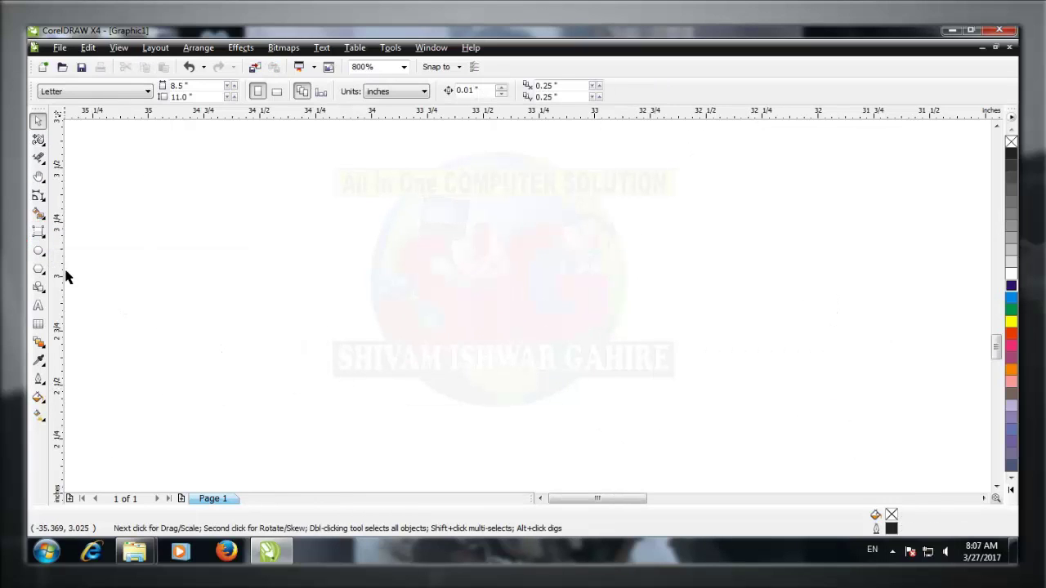
left_click(38, 252)
left_click(65, 257)
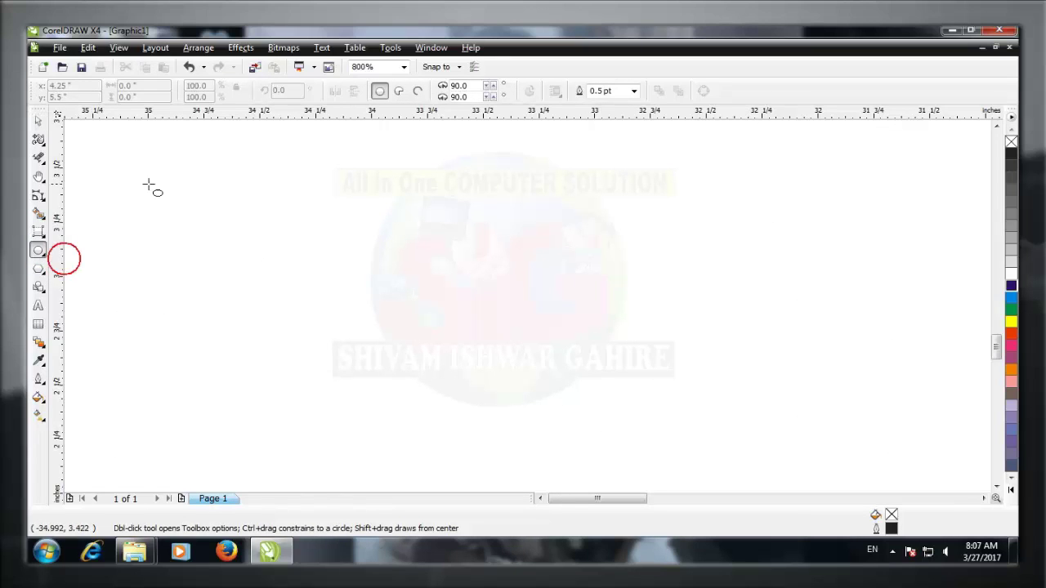
mouse_move(104, 166)
left_mouse_down()
mouse_move(127, 194)
mouse_move(343, 339)
mouse_move(309, 336)
left_mouse_up()
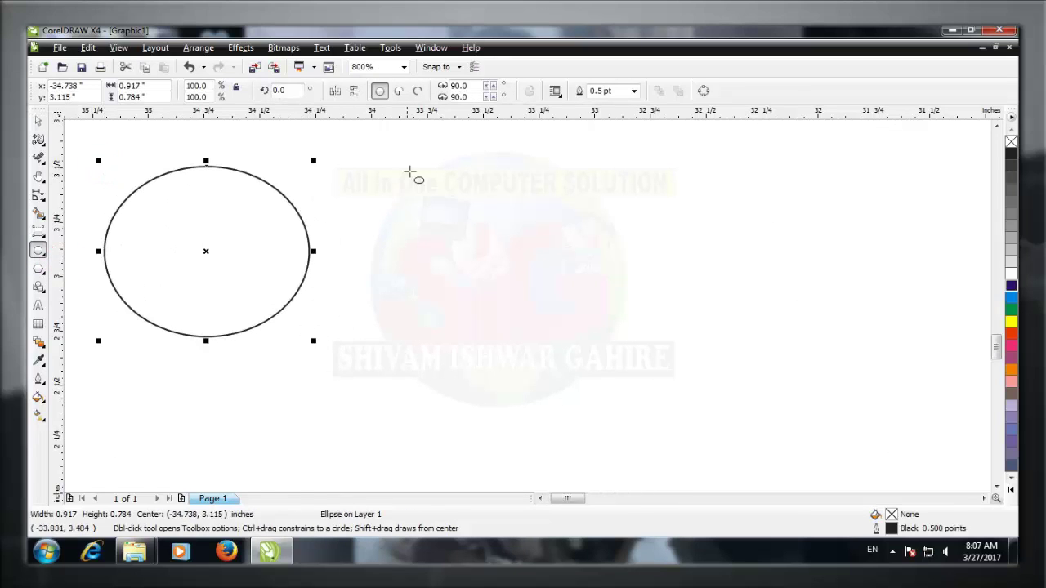
left_click_drag(380, 189, 204, 393)
left_click_drag(466, 178, 319, 301)
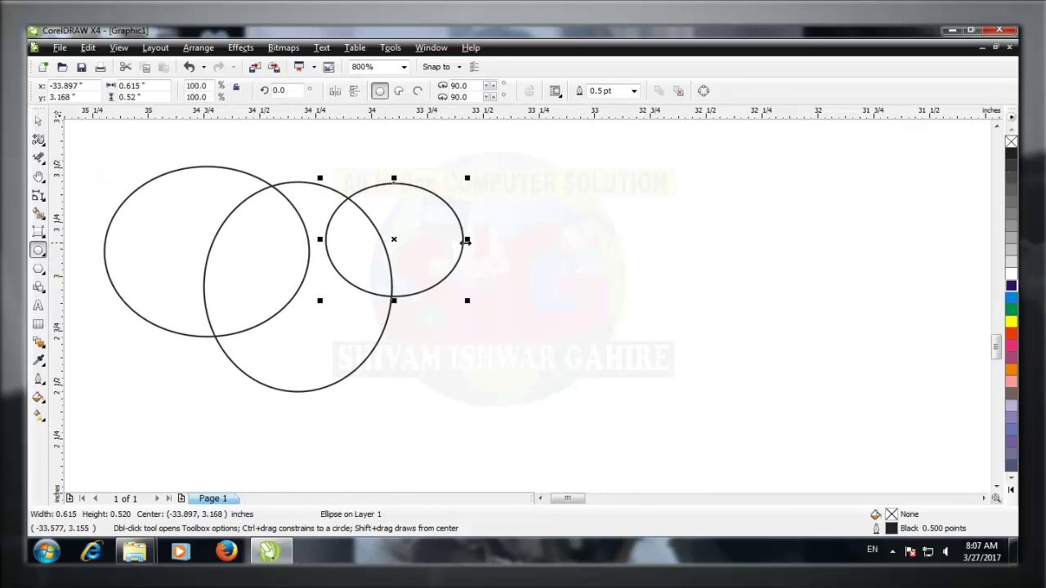
left_click_drag(539, 167, 387, 355)
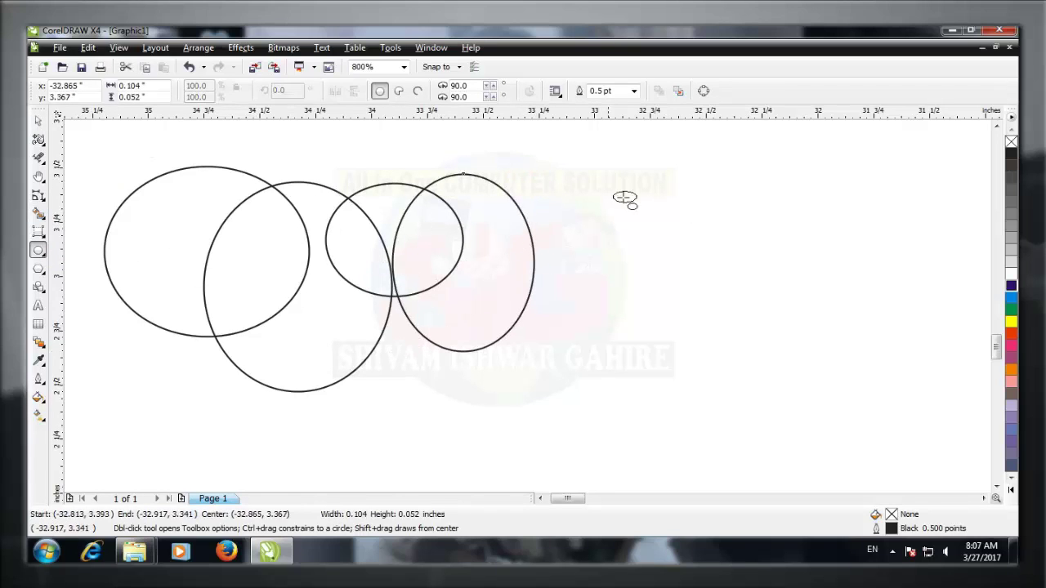
left_click_drag(641, 185, 475, 345)
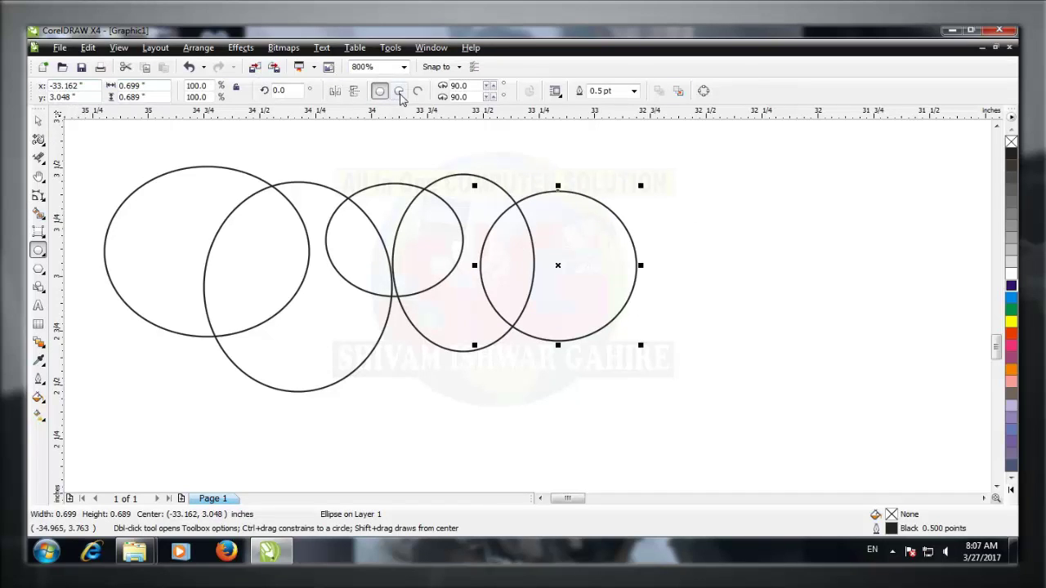
Try the pie and arc forms, redraw two ellipses, then delete every ellipse.
left_click(399, 91)
left_click(417, 92)
left_click(380, 91)
key("Delete")
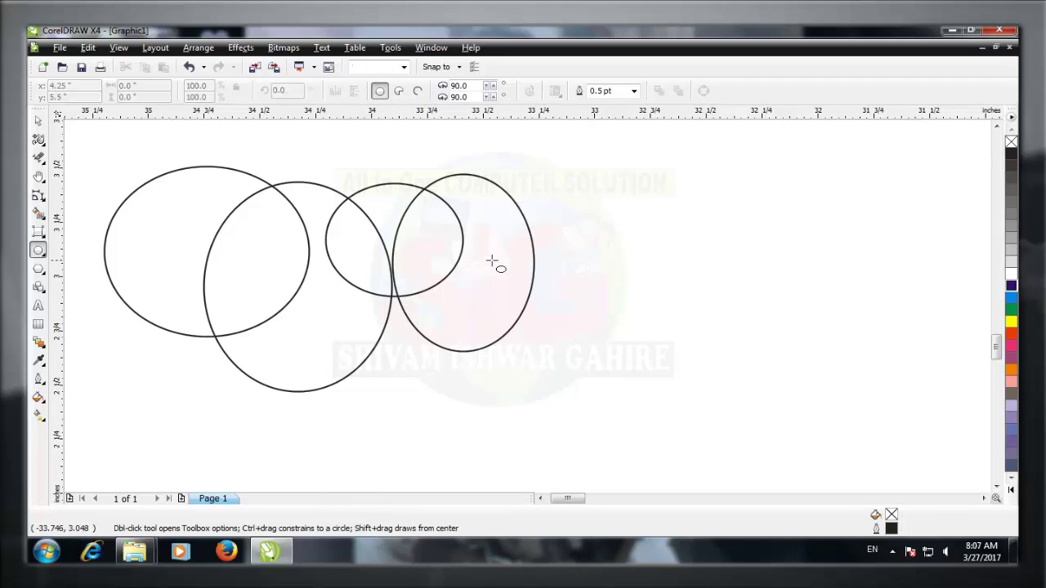
left_click_drag(576, 208, 429, 353)
left_click_drag(692, 190, 525, 339)
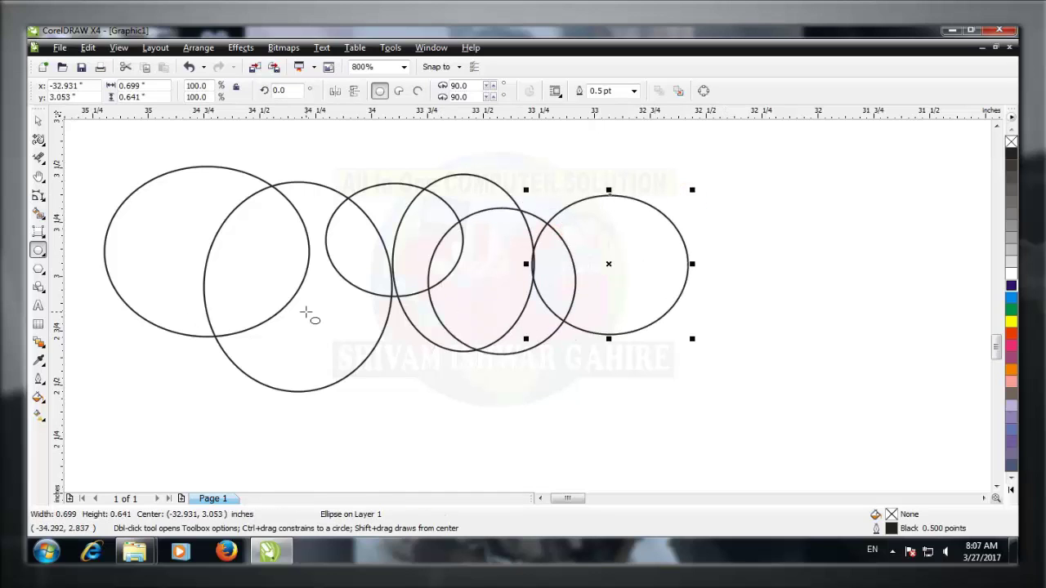
key("ctrl+a")
key("Delete")
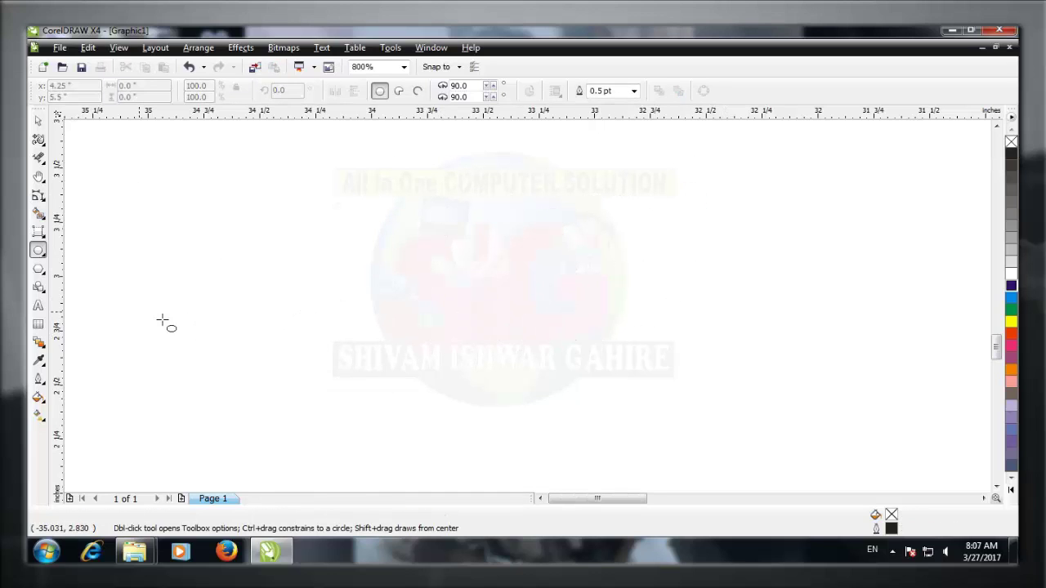
left_click(39, 251)
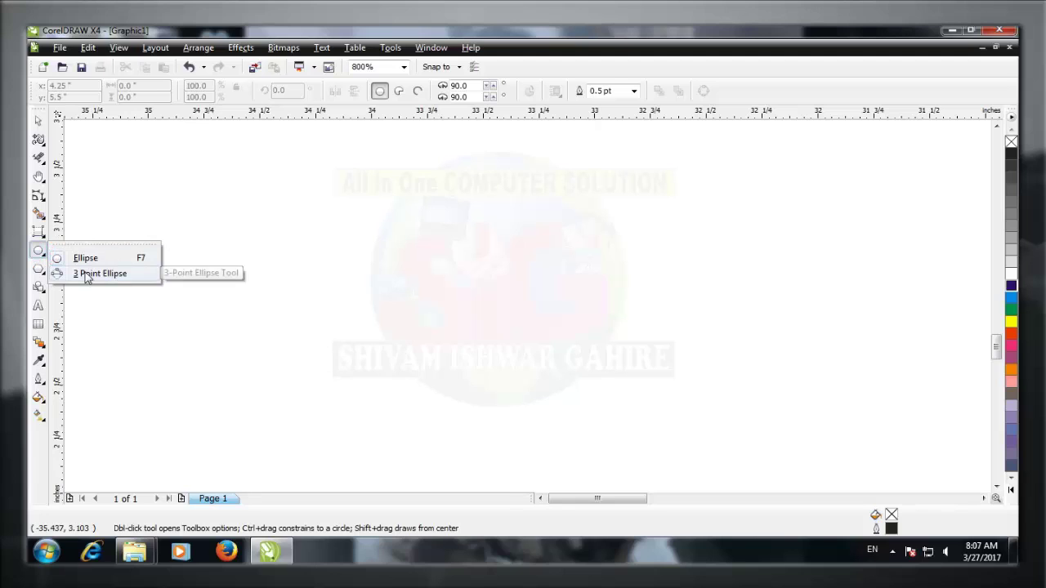
left_click(39, 251)
left_click(38, 232)
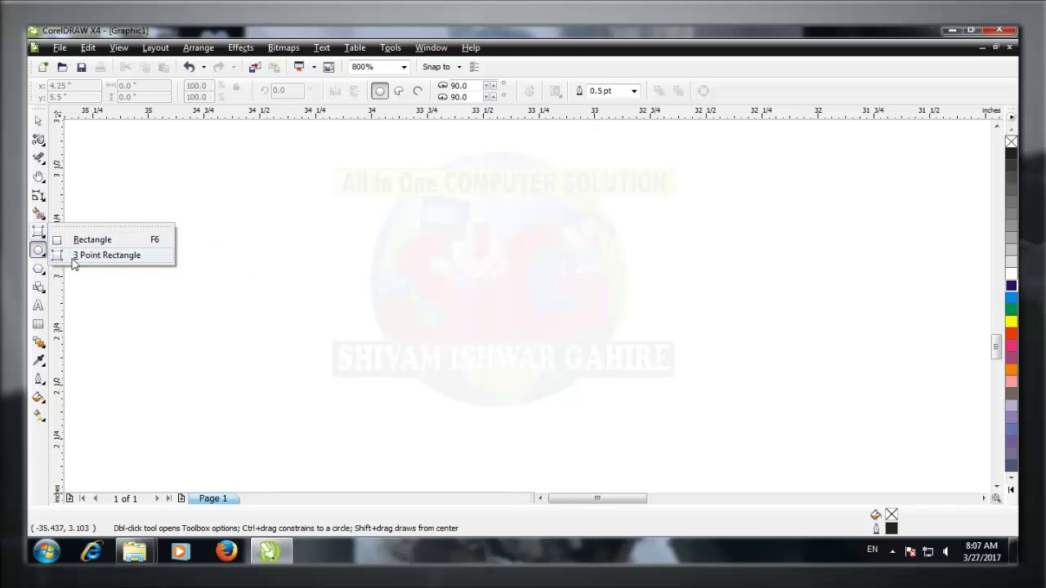
left_click(38, 251)
left_click(77, 269)
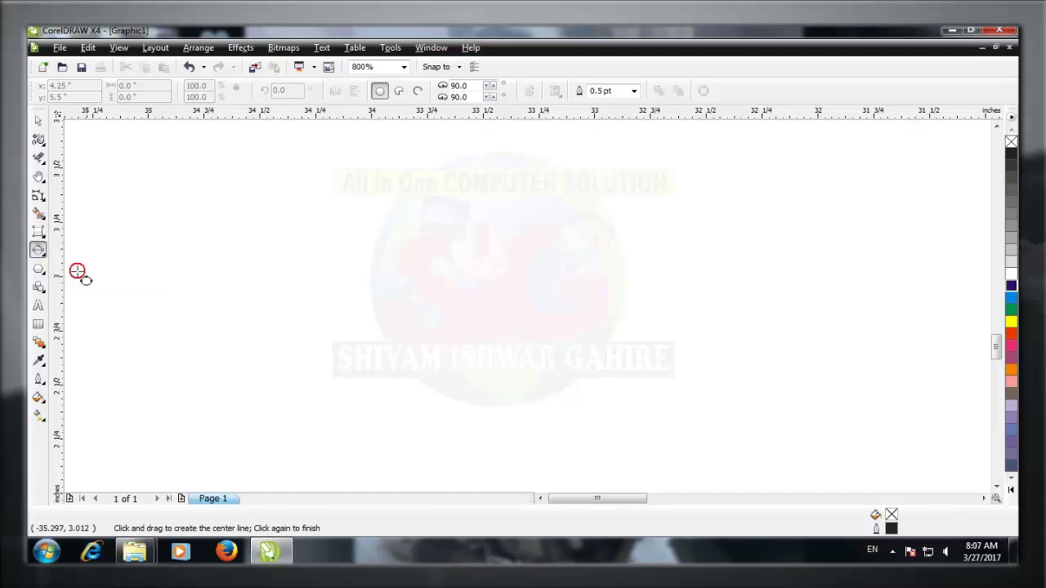
left_click_drag(193, 303, 469, 303)
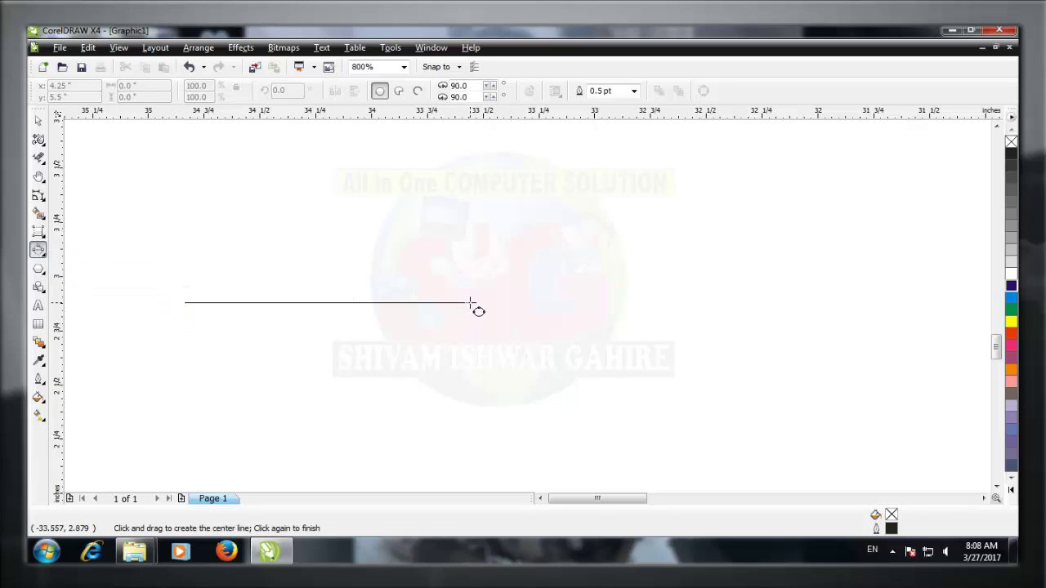
left_click_drag(471, 303, 470, 303)
left_click(466, 419)
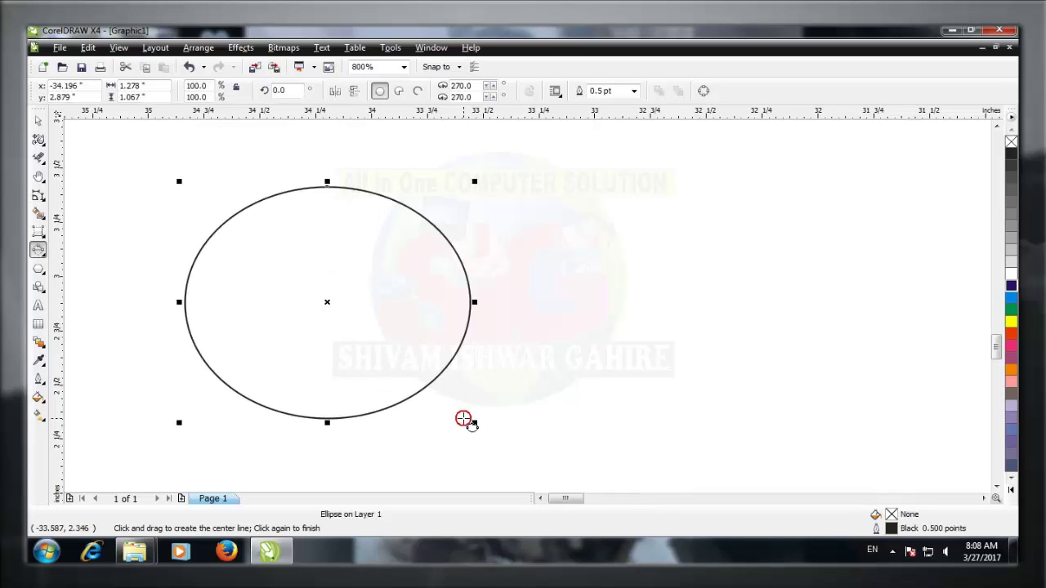
left_click_drag(782, 203, 553, 206)
left_click(555, 314)
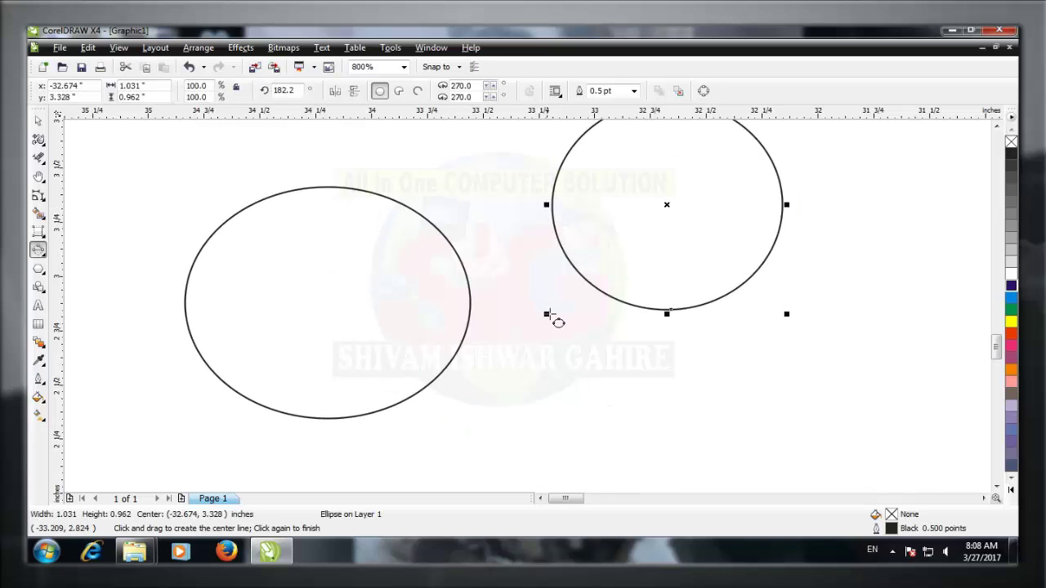
left_click_drag(649, 411, 460, 278)
left_click(545, 221)
left_click_drag(946, 231, 645, 319)
left_click(500, 239)
left_click_drag(208, 227, 438, 385)
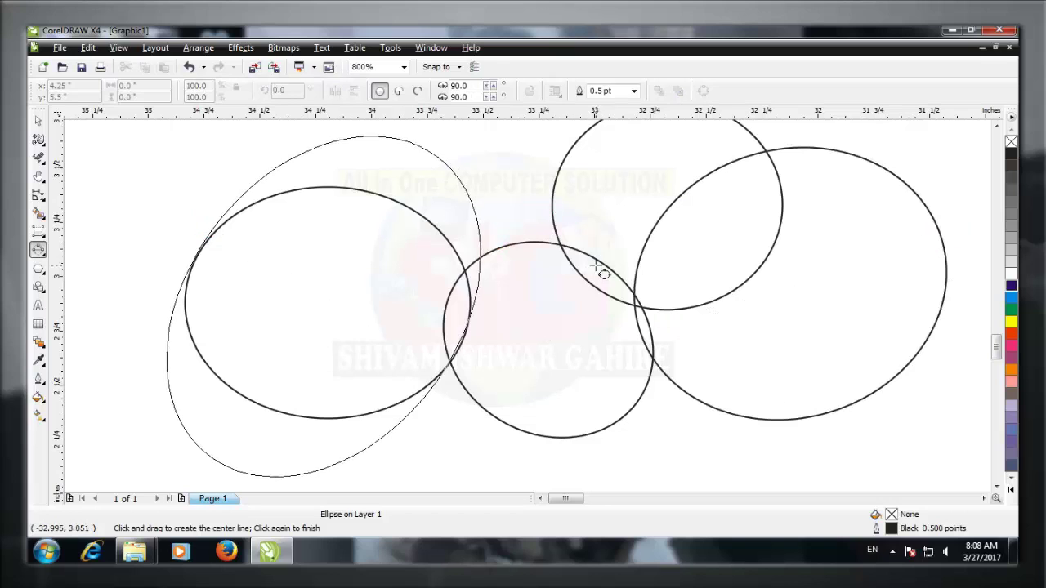
left_click(502, 338)
left_click_drag(423, 250, 742, 412)
left_click(438, 251)
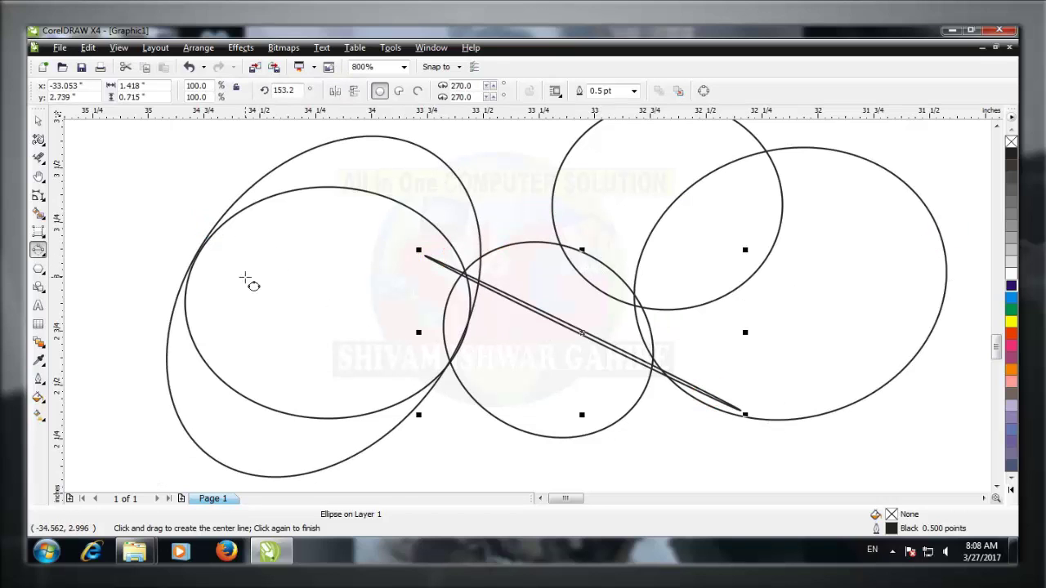
key("ctrl+a")
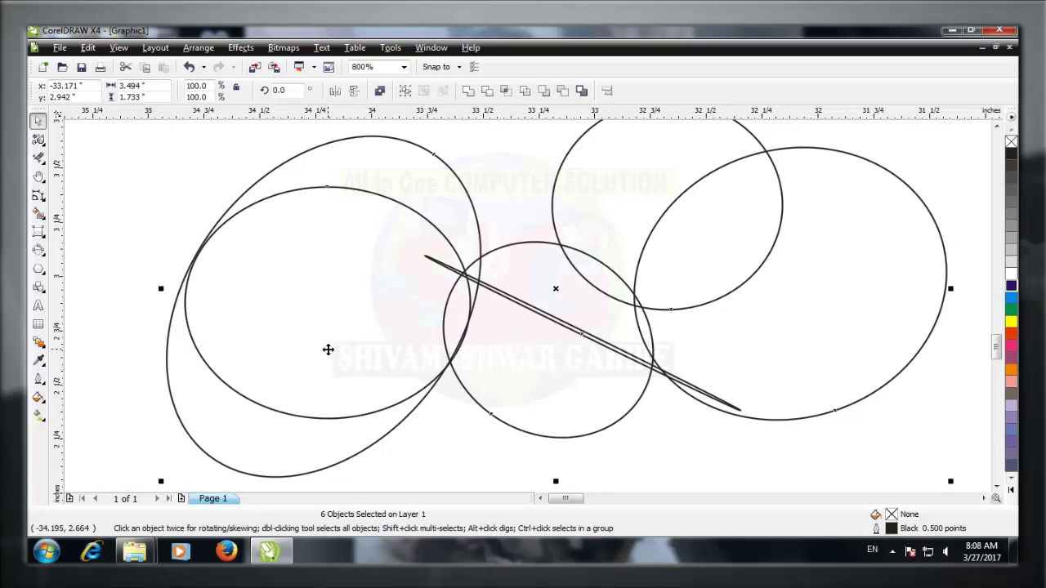
key("Delete")
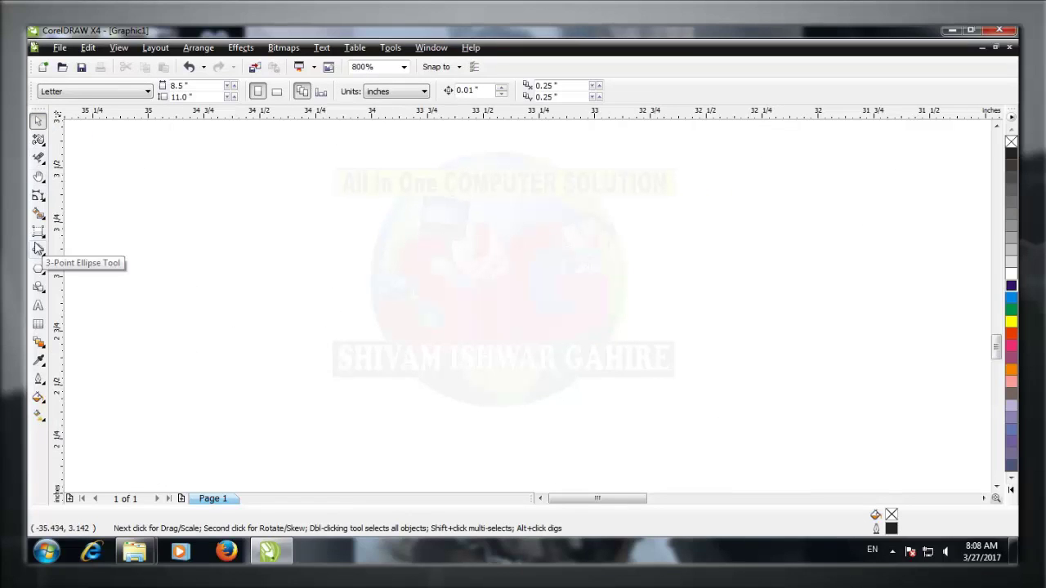
Draw a pentagon at top left and a five-pointed star beside it.
left_click(43, 274)
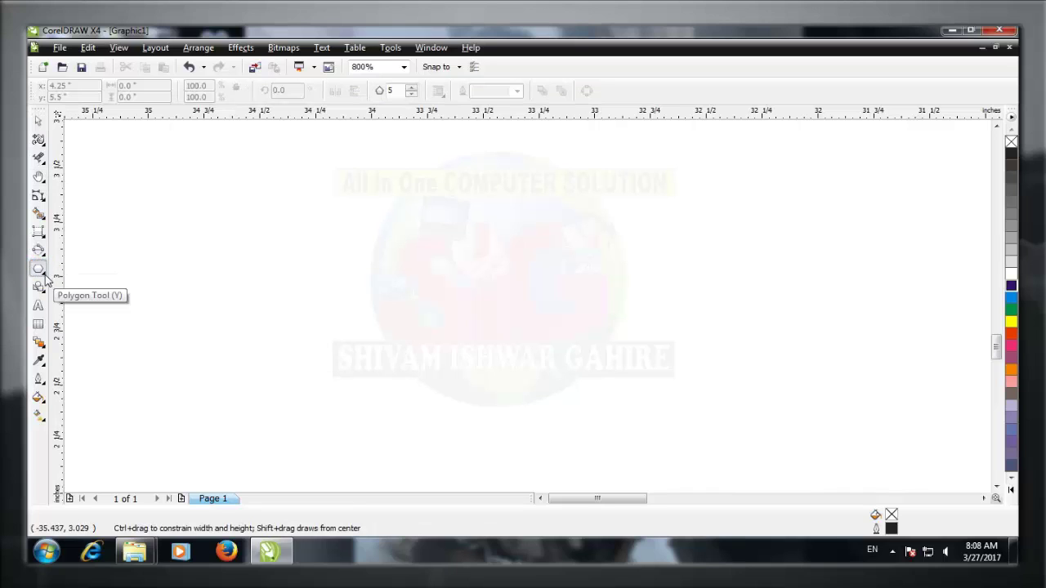
left_click(42, 275)
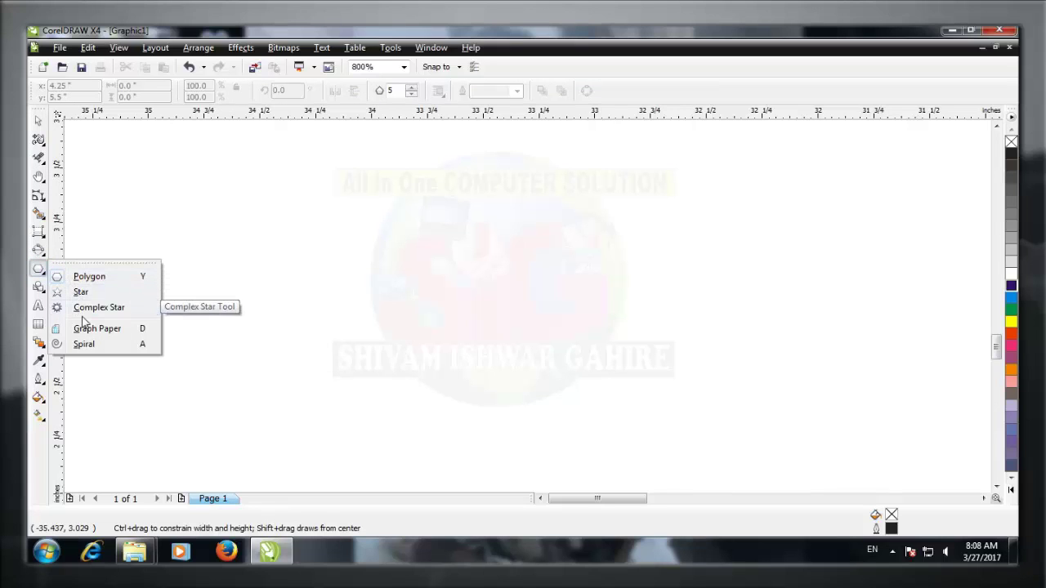
left_click(77, 273)
left_click_drag(111, 160, 227, 250)
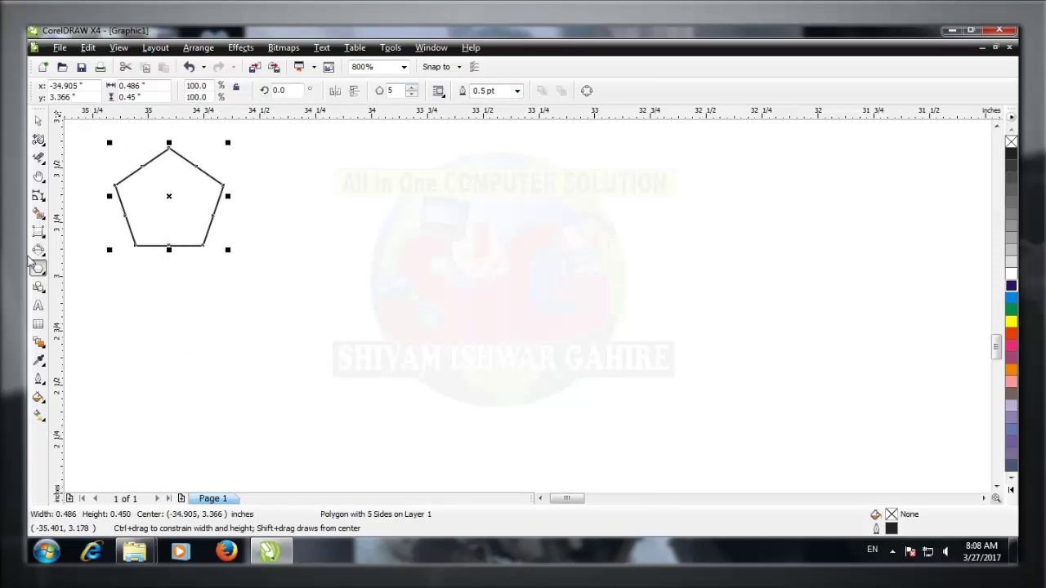
left_click(38, 269)
left_click(70, 288)
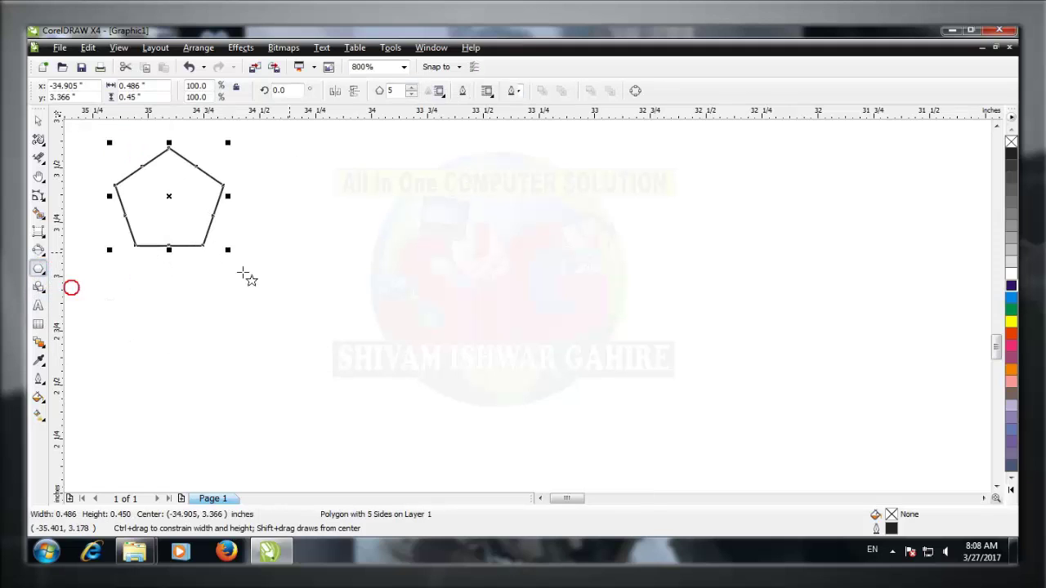
left_click_drag(264, 310, 422, 144)
Draw a nine-point complex star, a 4-by-3 graph paper grid and a spiral.
left_click(38, 270)
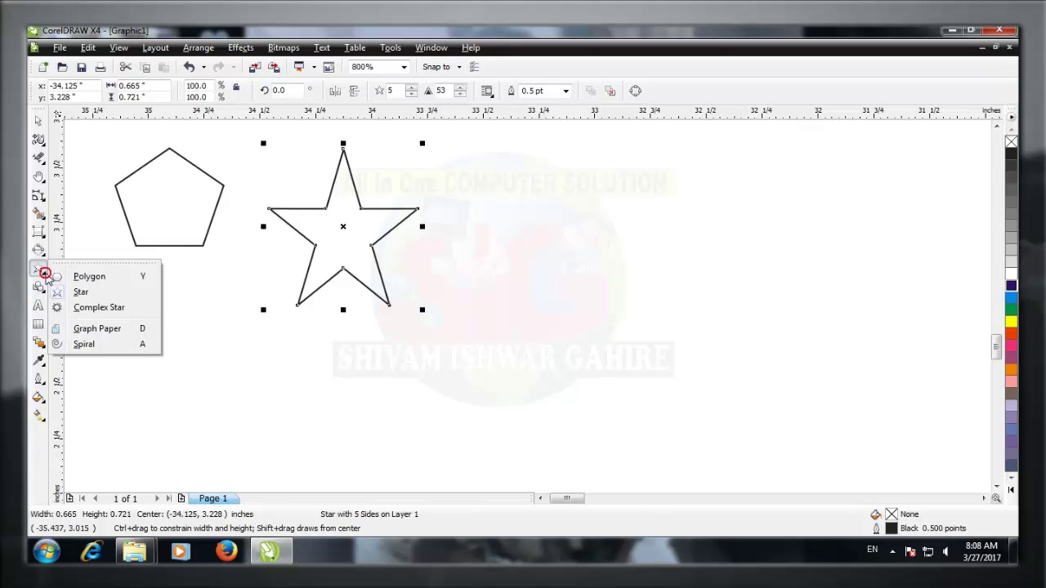
left_click(85, 317)
left_click_drag(623, 229, 468, 407)
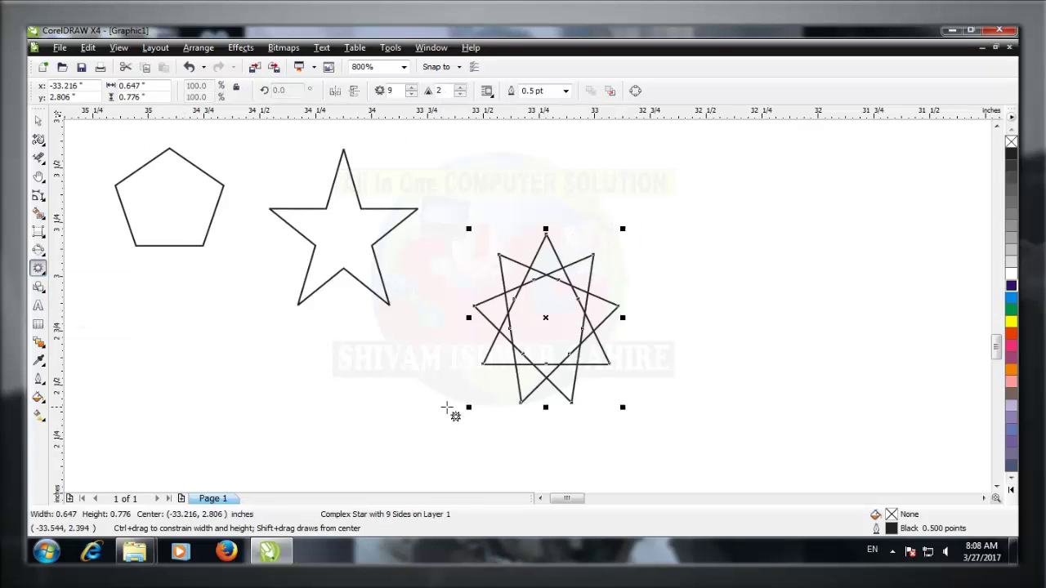
left_click(43, 273)
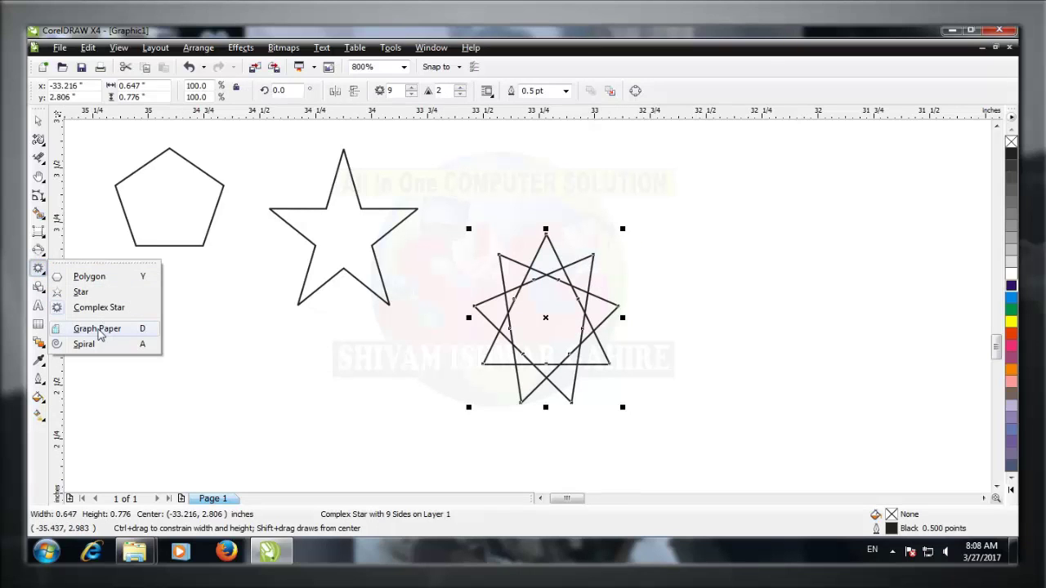
left_click(96, 328)
left_click_drag(818, 206, 682, 321)
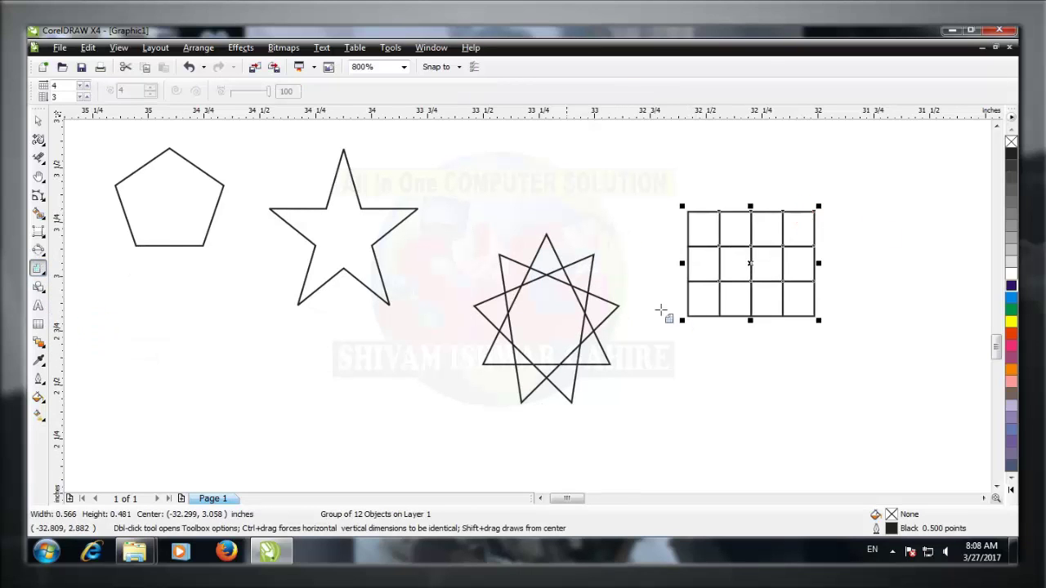
left_click(44, 276)
left_click(83, 344)
left_click_drag(126, 415, 238, 288)
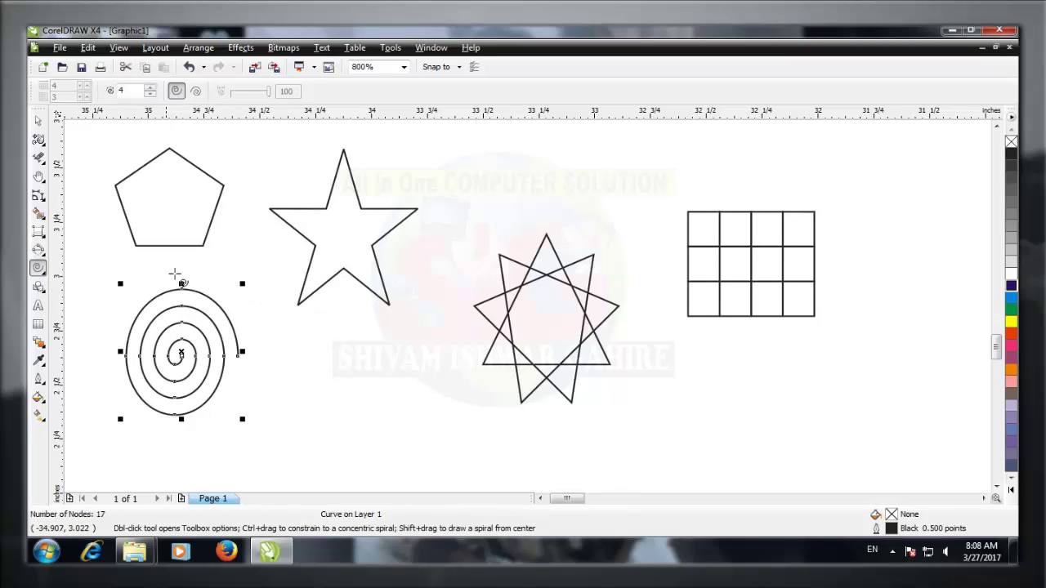
Delete all five shapes and bring up the ready-made shape families list.
left_click(37, 120)
left_click(211, 227)
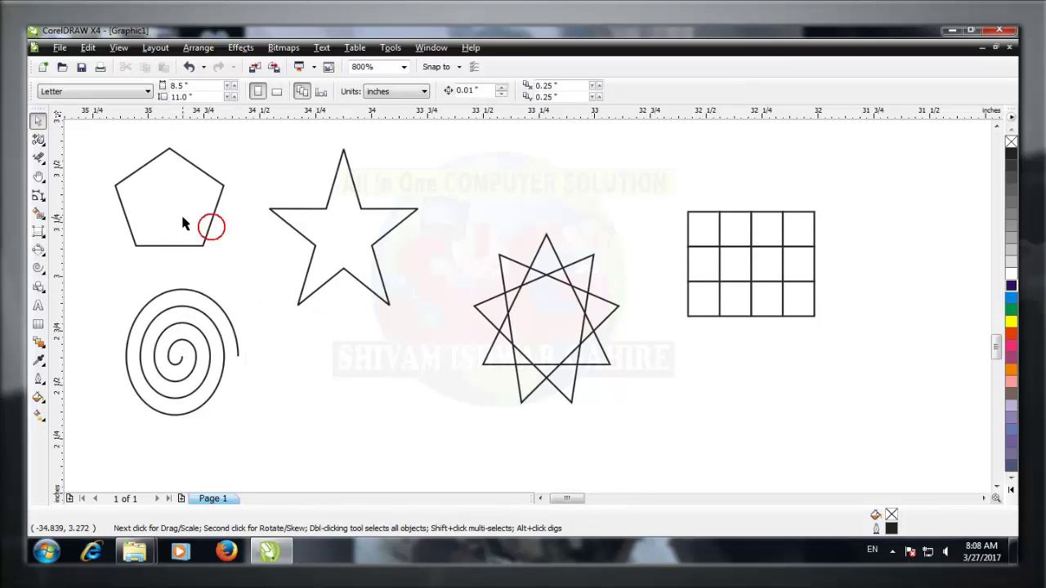
key("ctrl+a")
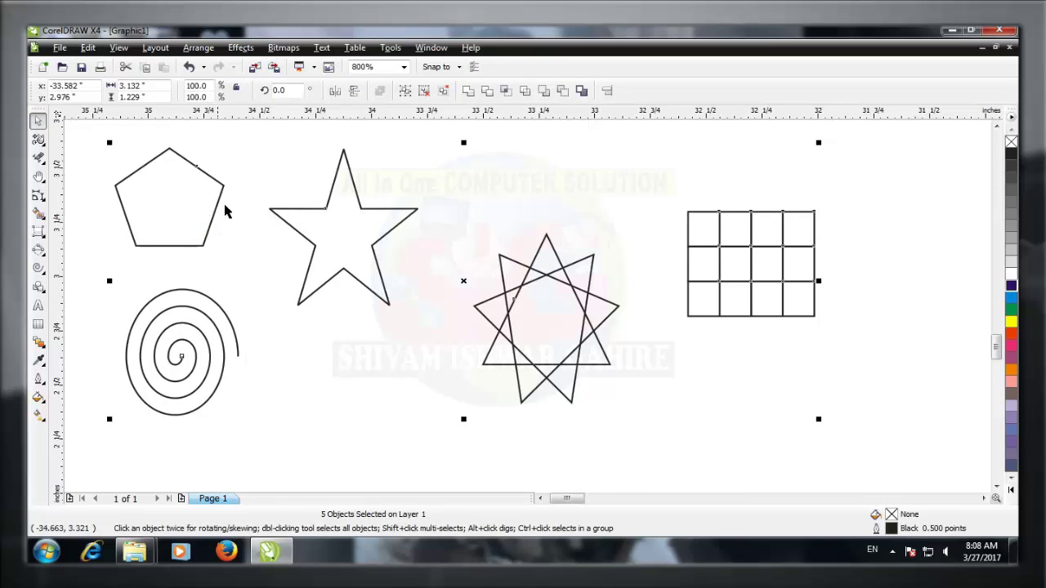
key("Delete")
left_click(44, 291)
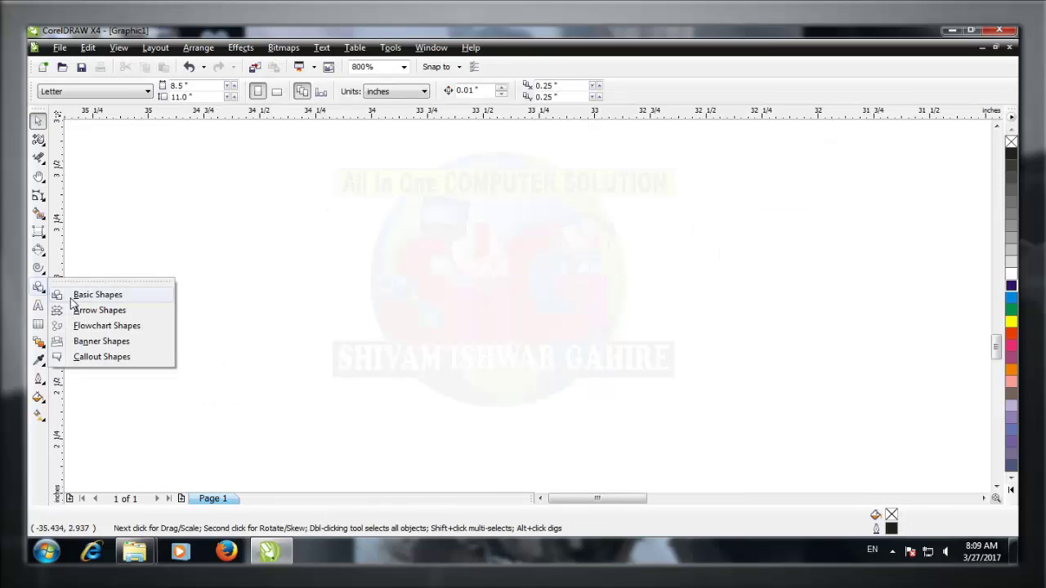
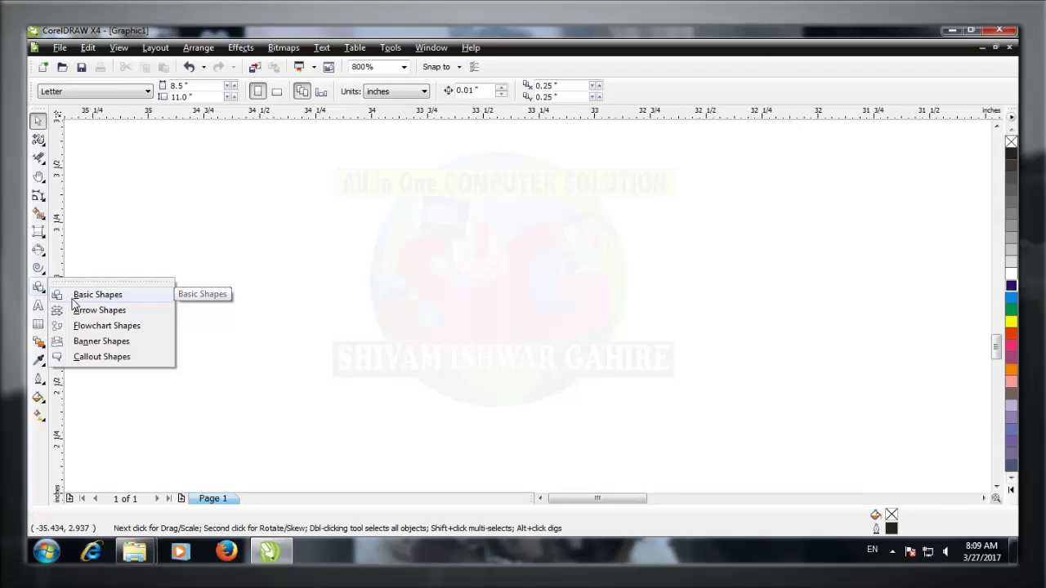
Draw a parallelogram and a heart from the basic shapes.
left_click(74, 296)
left_click_drag(174, 160, 384, 375)
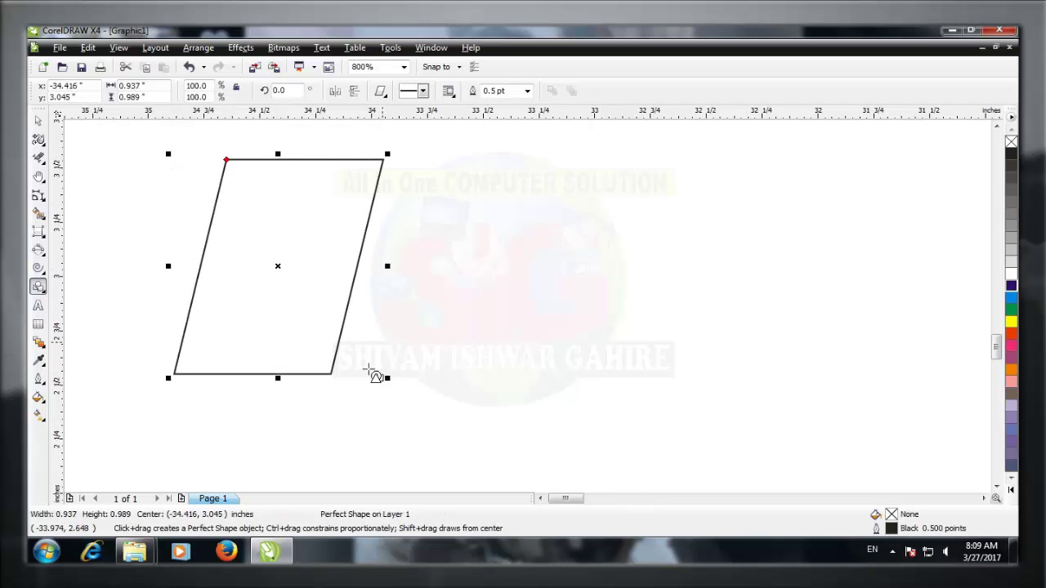
left_click(381, 92)
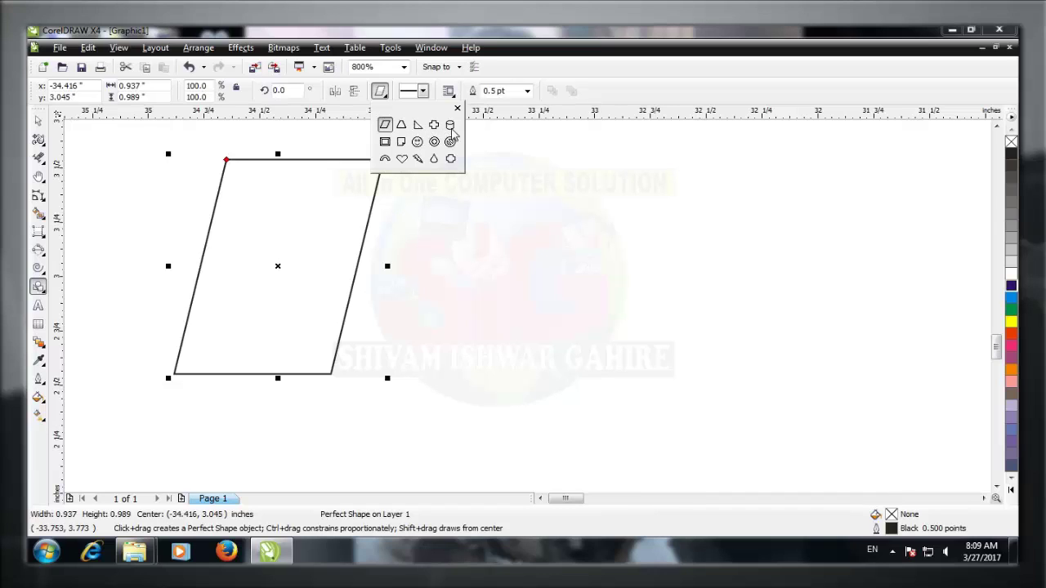
left_click(402, 160)
left_click_drag(450, 205, 638, 421)
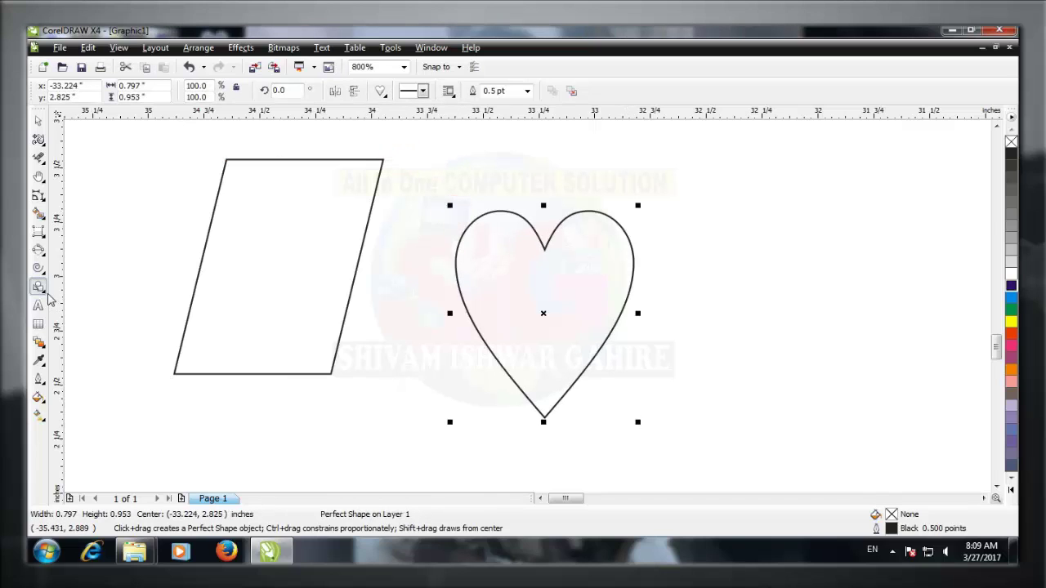
Draw an arrow across the parallelogram and a notched arrow at upper right.
left_click(45, 292)
left_click(79, 316)
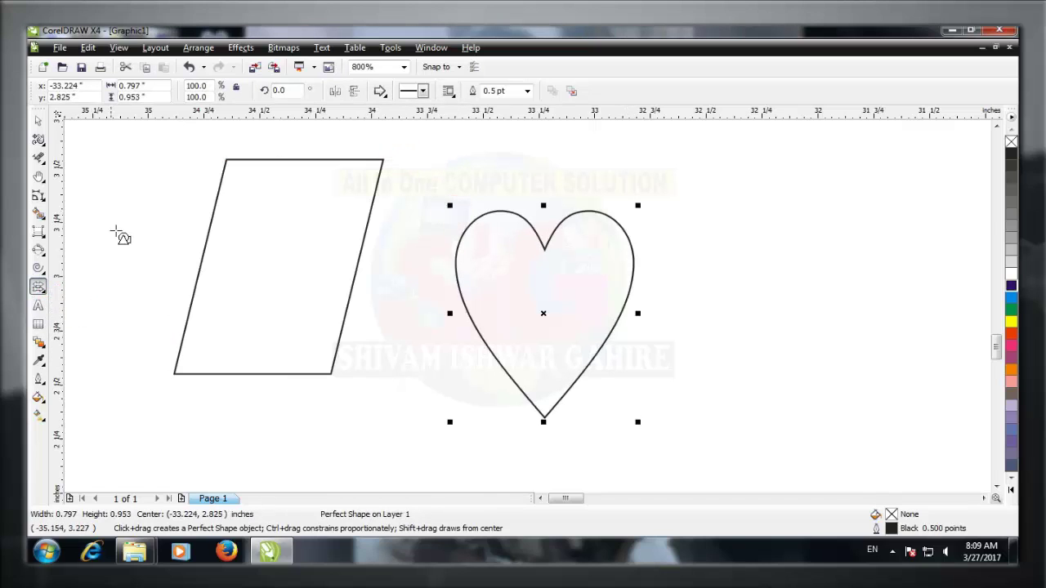
left_click_drag(97, 214, 393, 341)
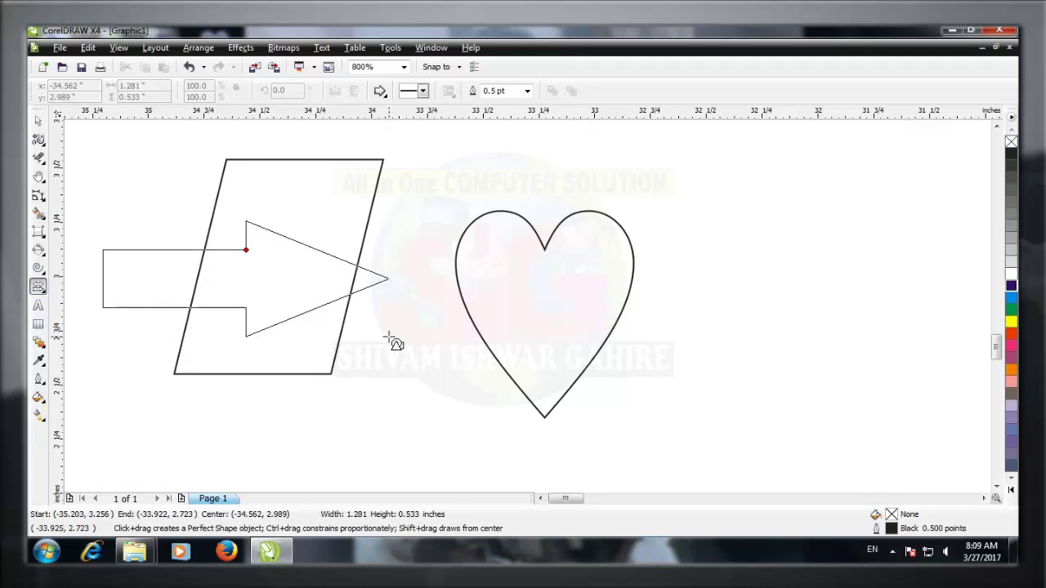
left_click(380, 92)
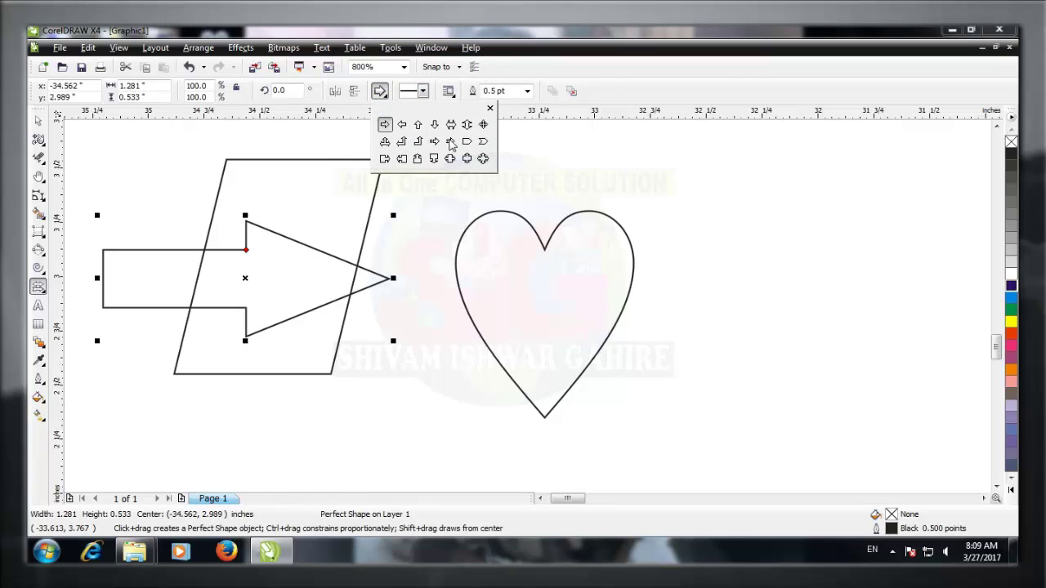
left_click(451, 143)
left_click_drag(594, 157, 779, 254)
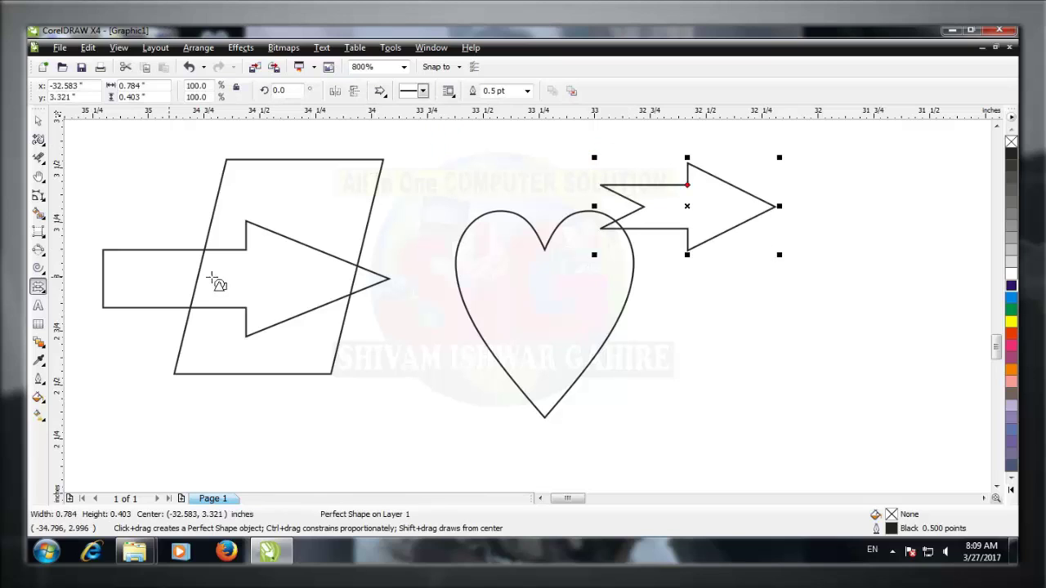
Draw a flowchart triangle over the heart.
left_click(39, 287)
left_click(82, 324)
left_click(381, 92)
left_click(434, 159)
mouse_move(396, 195)
left_mouse_down()
mouse_move(420, 303)
mouse_move(521, 385)
left_mouse_up()
Draw a banner shape over the heart and triangle.
left_click(39, 290)
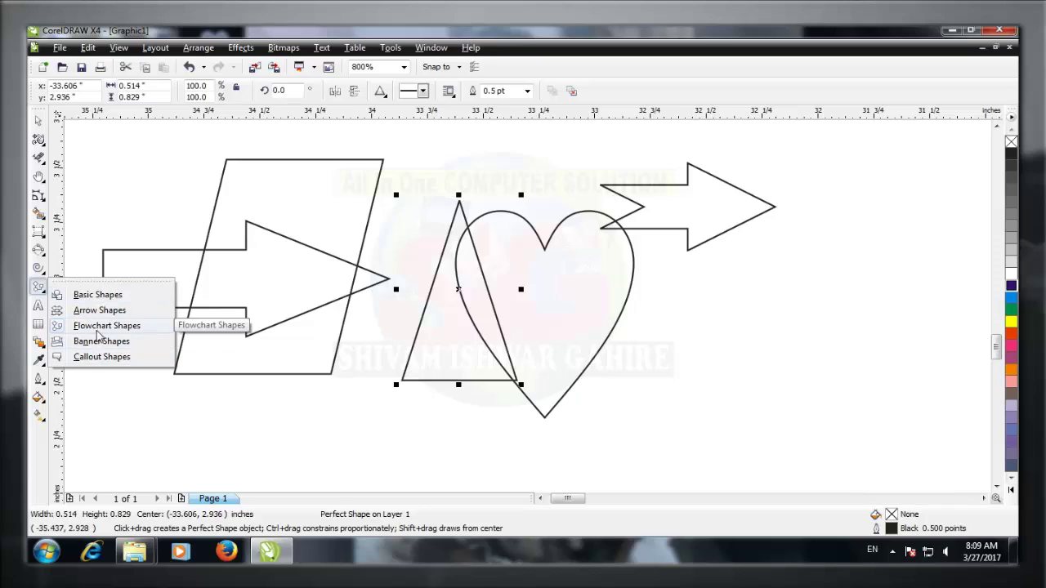
left_click(40, 269)
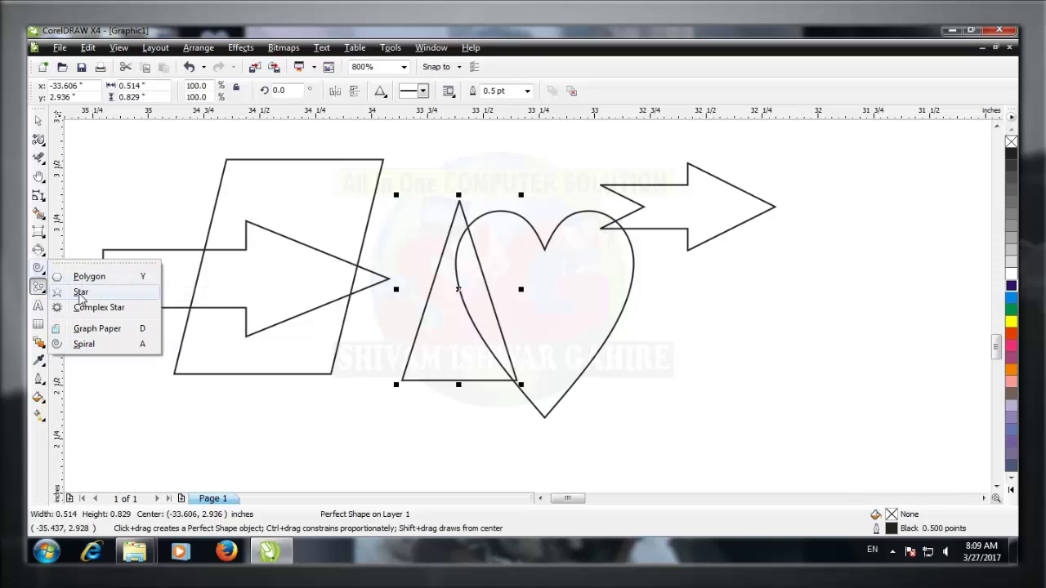
left_click(39, 289)
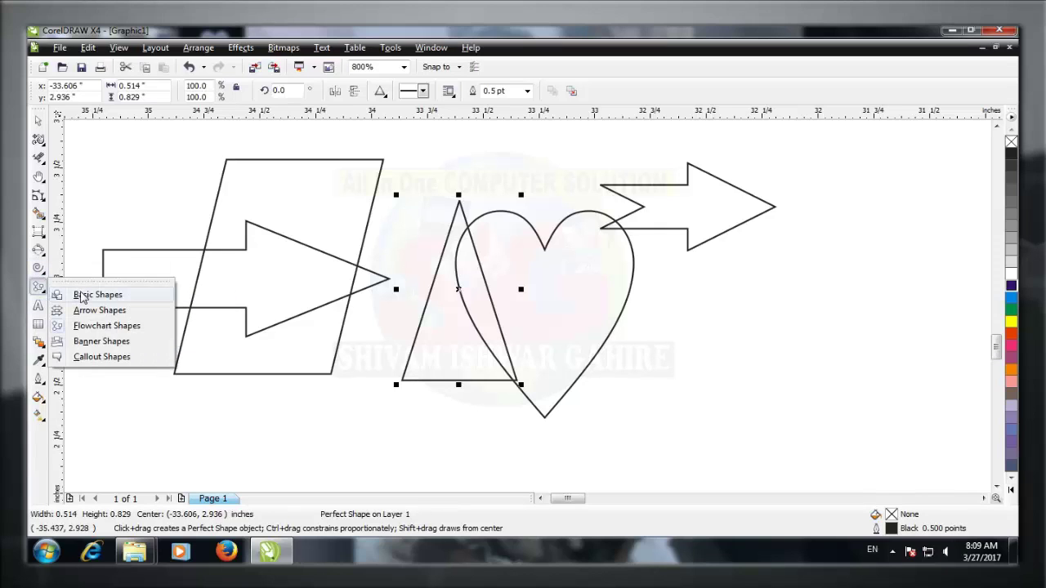
left_click(98, 341)
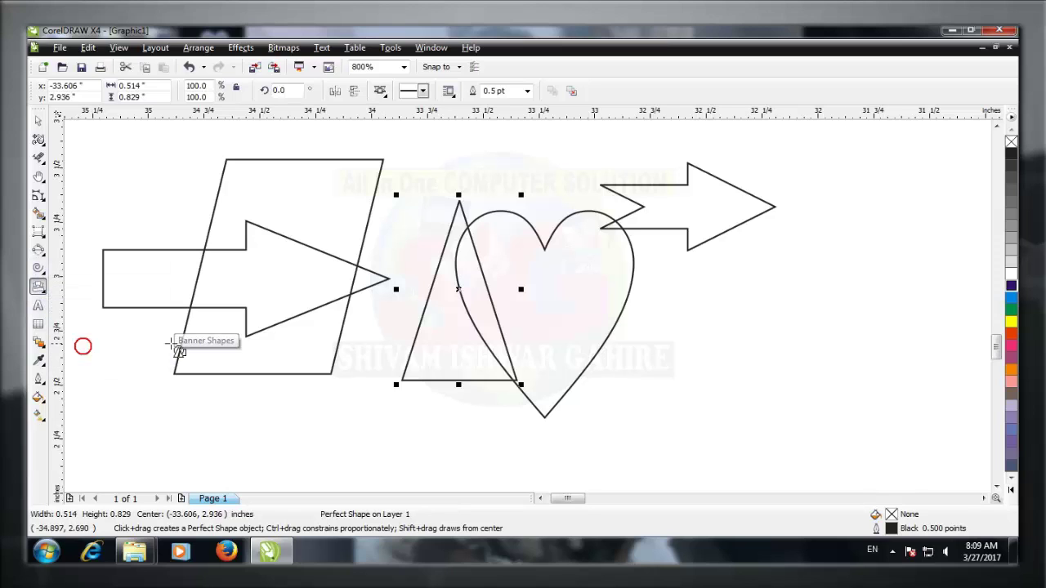
left_click_drag(683, 271, 468, 429)
Fill the banner with 10% Black, then delete all shapes on the page.
left_click(1011, 323)
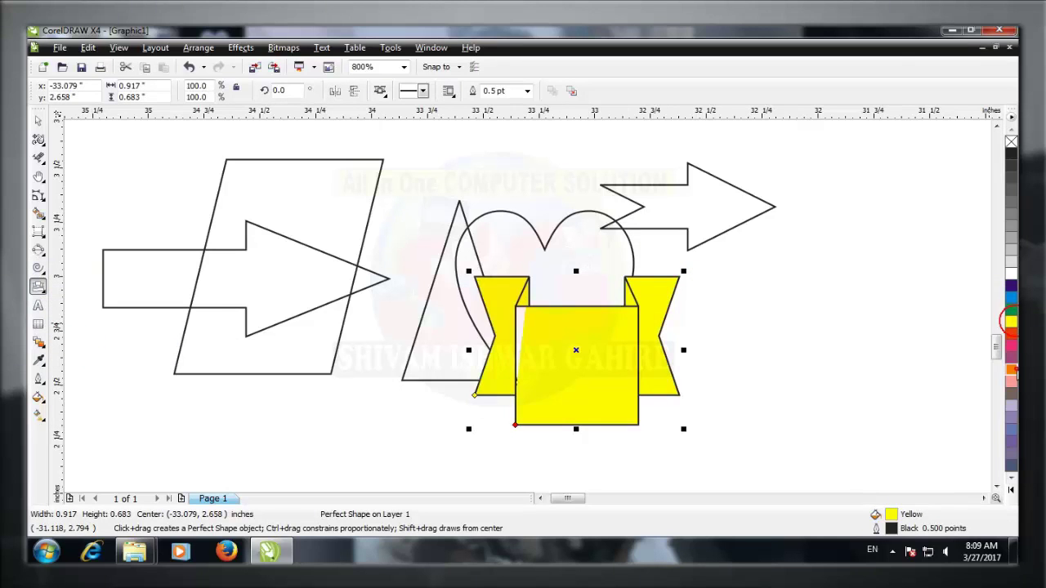
left_click(1011, 370)
left_click(1011, 262)
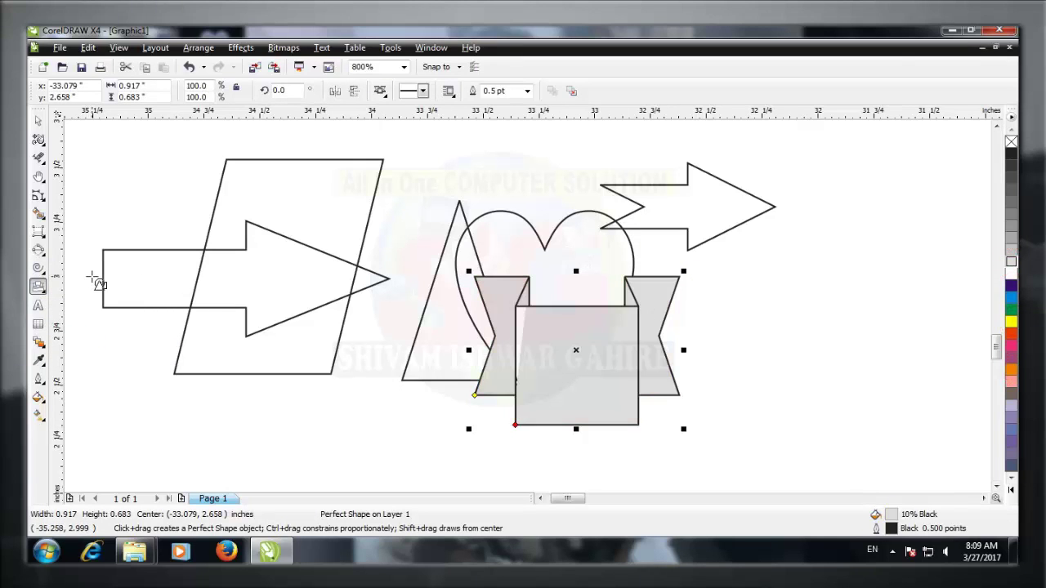
key("ctrl+a")
key("Delete")
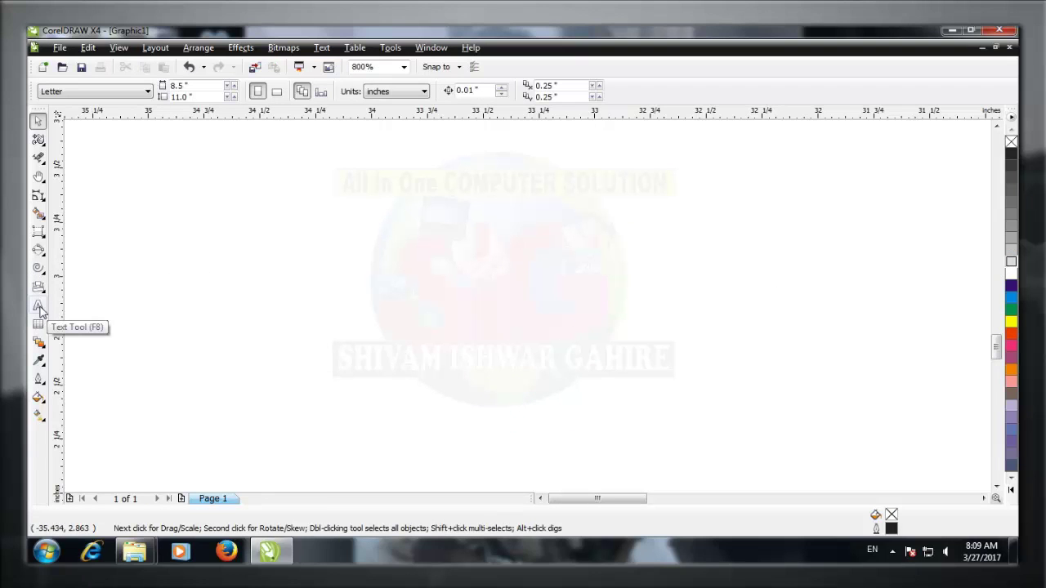
Add artistic text spelling the author's name, correcting typos.
left_click(39, 307)
left_click(343, 288)
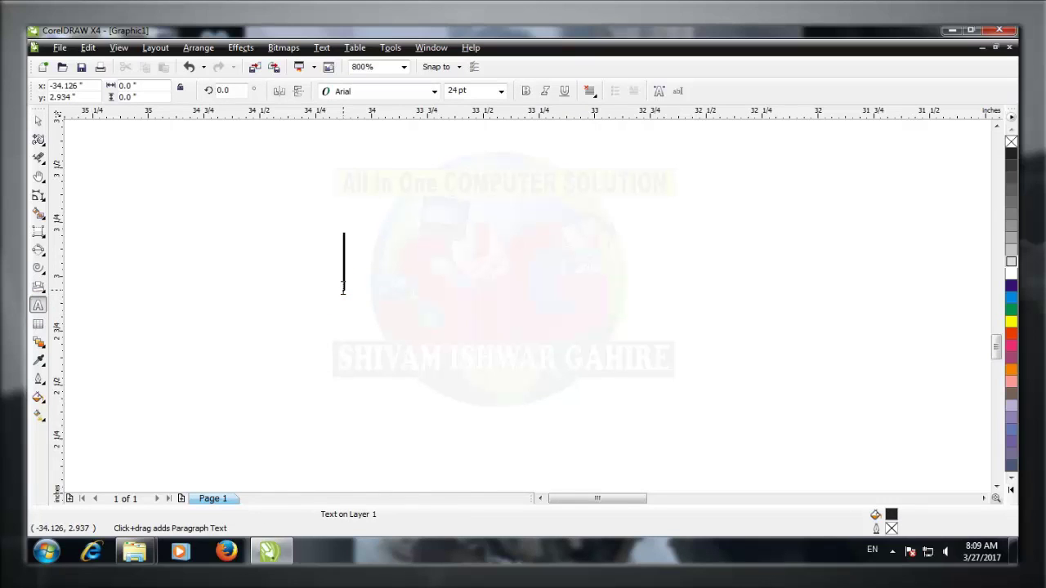
type("SHIVAM<")
key("BackSpace")
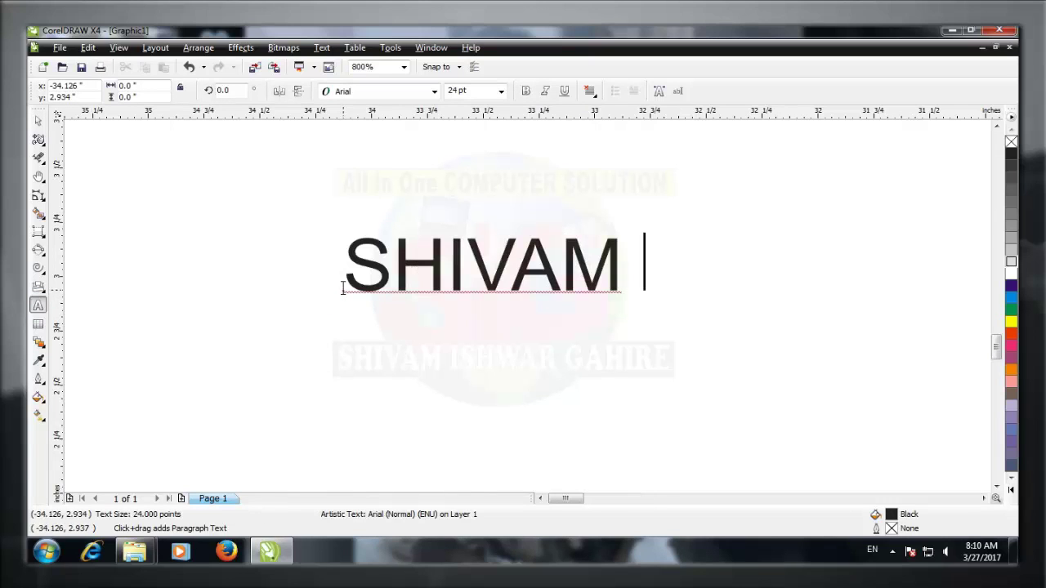
type("GAHJIORE")
key("BackSpace")
key("BackSpace")
key("BackSpace")
key("BackSpace")
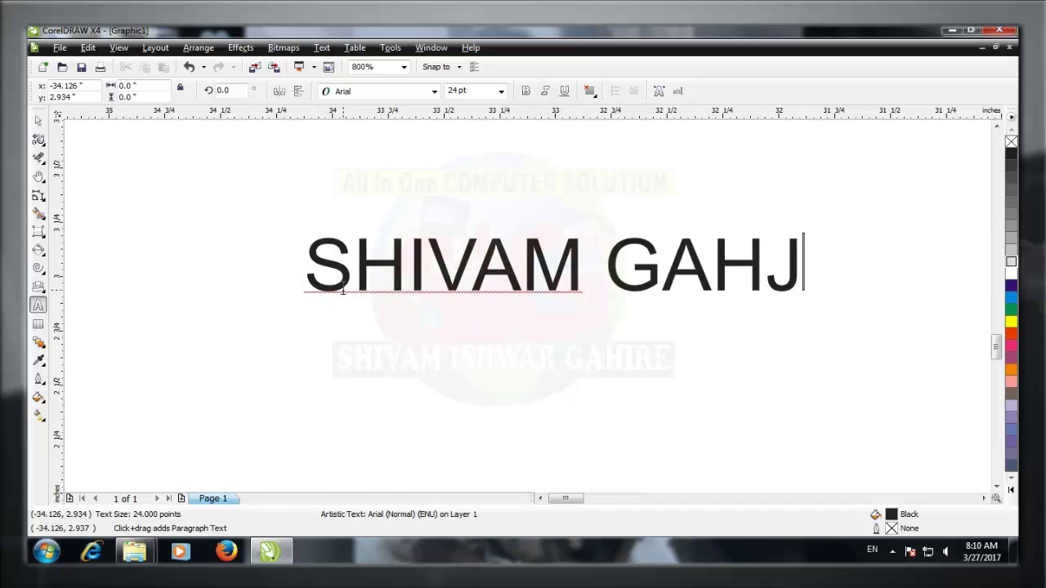
key("BackSpace")
type("IRE")
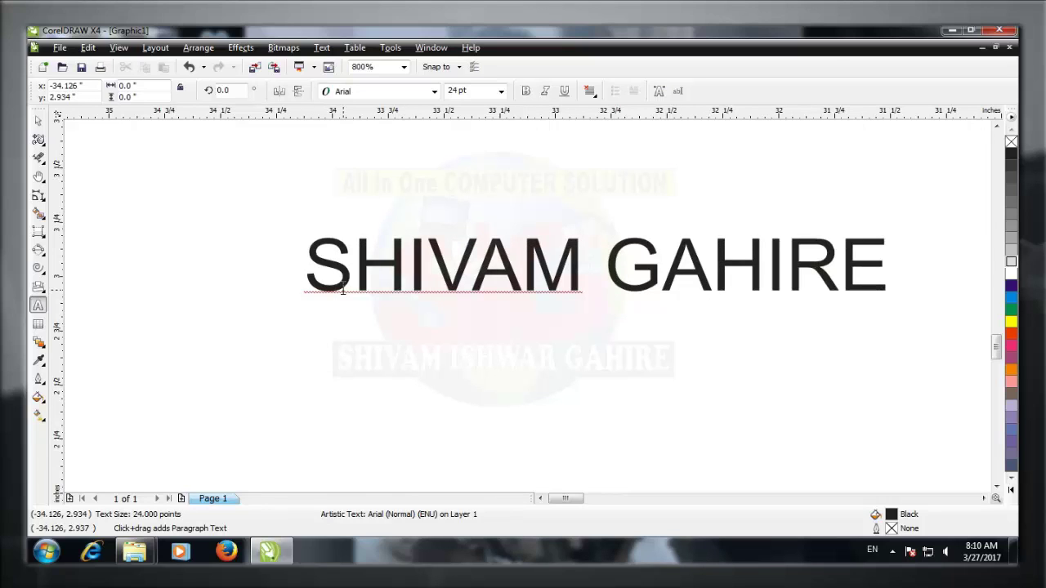
Format the text as Cooper Std Black, 16 pt, italic and underlined.
key("ctrl+a")
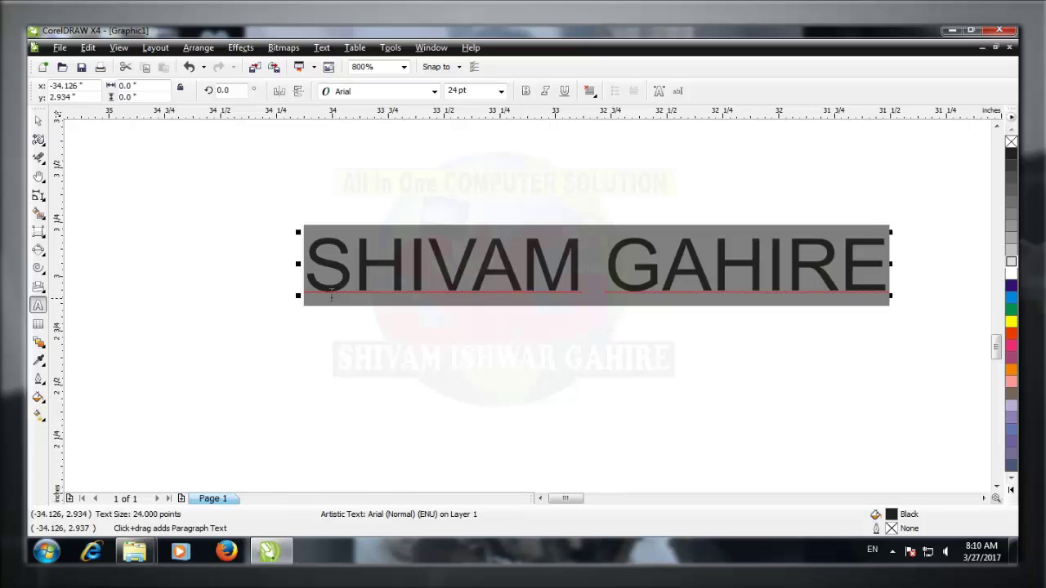
left_click(393, 93)
left_click(416, 93)
left_click(423, 93)
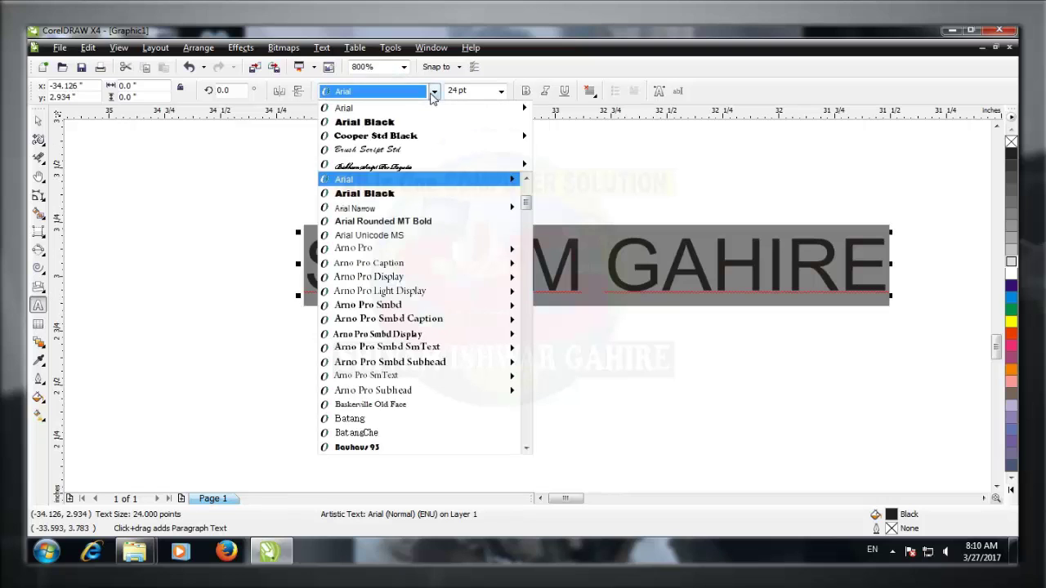
left_click(393, 136)
left_click(499, 91)
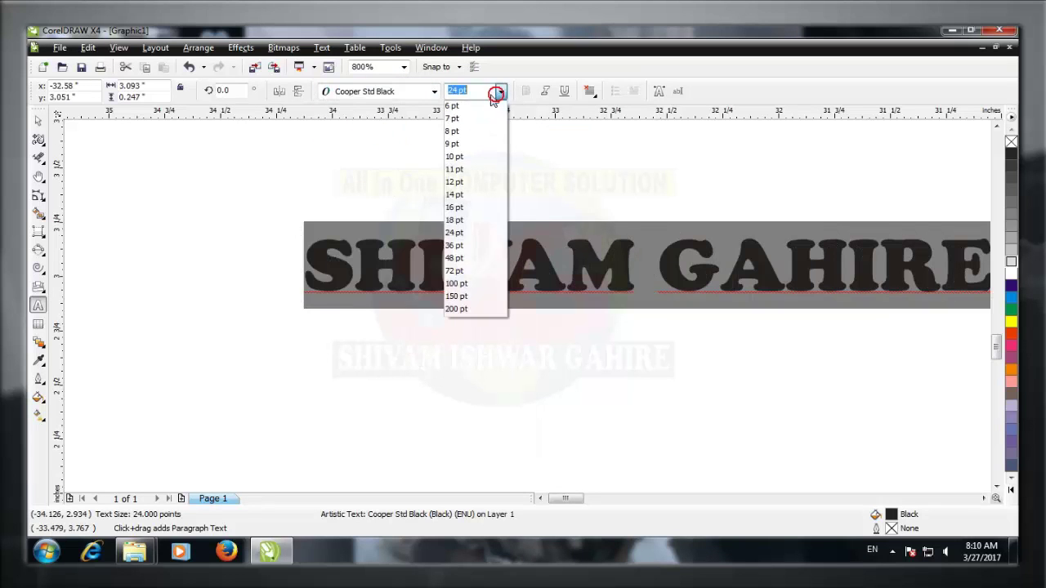
left_click(470, 207)
left_click(565, 91)
left_click(544, 90)
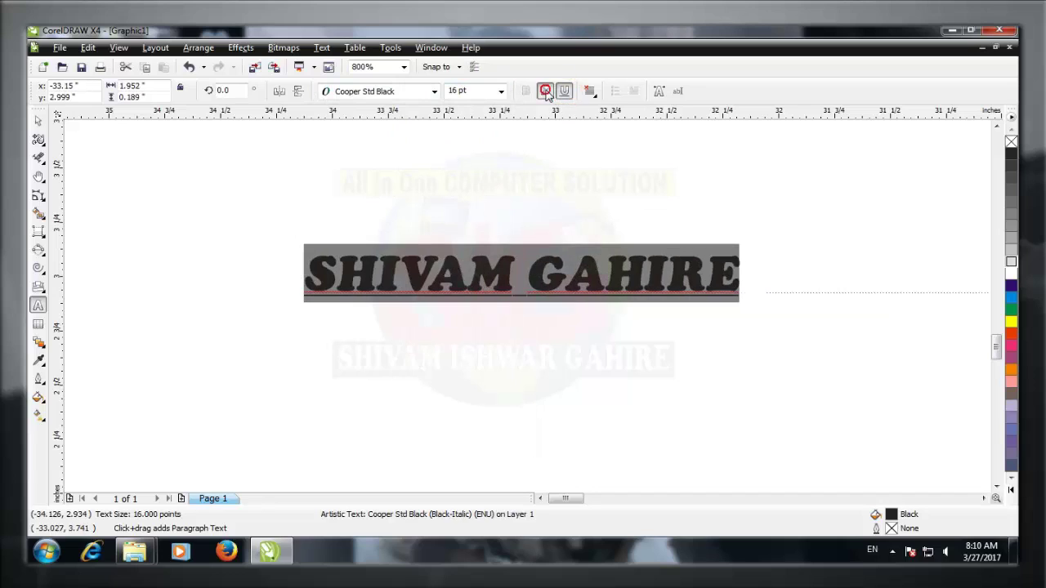
Delete the text object from the page.
left_click(37, 306)
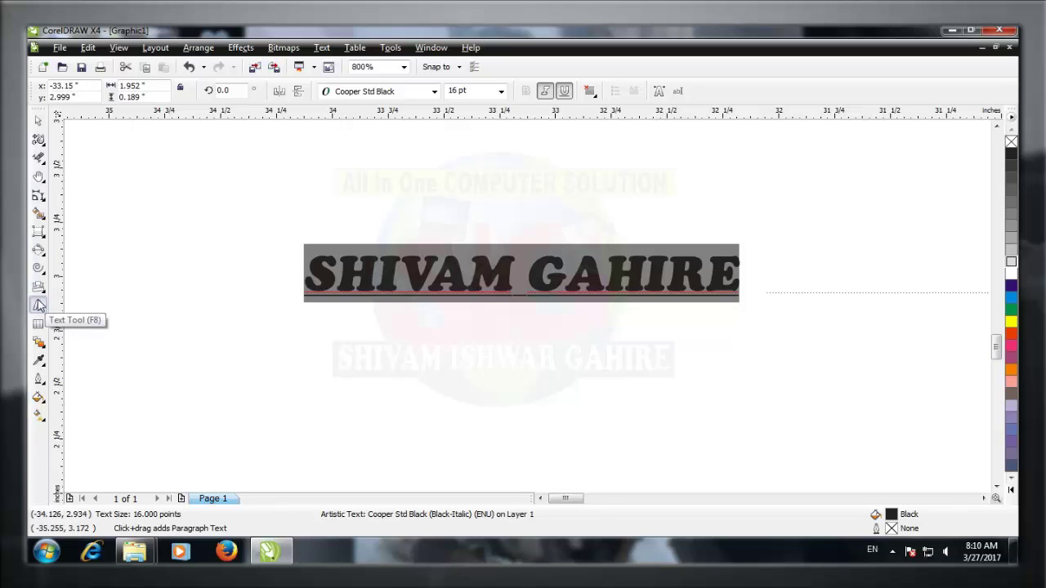
left_click(250, 296)
key("ctrl+space")
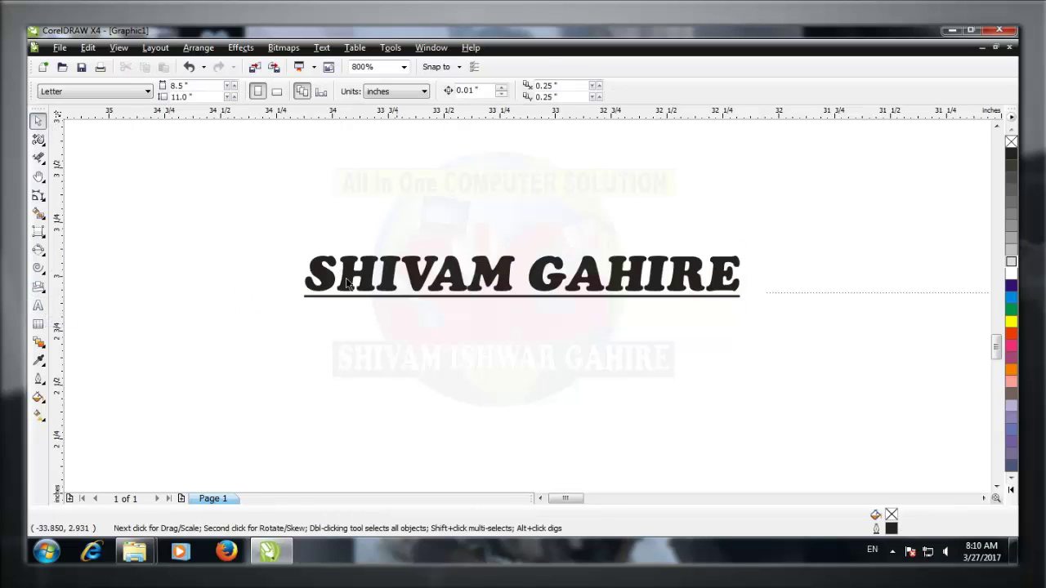
left_click(399, 298)
key("Delete")
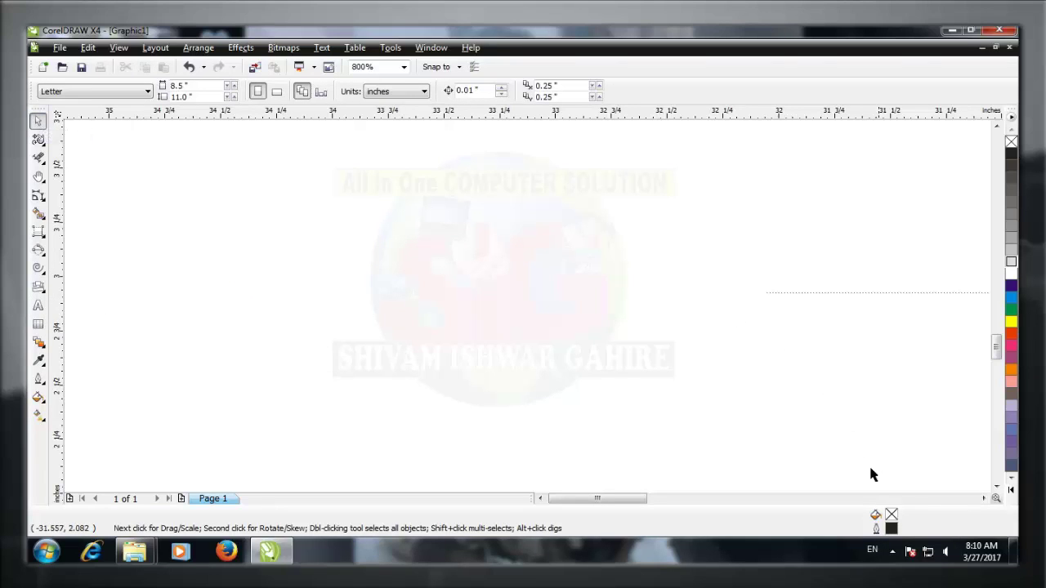
Draw two 3x4 tables side by side.
left_click(892, 551)
left_click(893, 552)
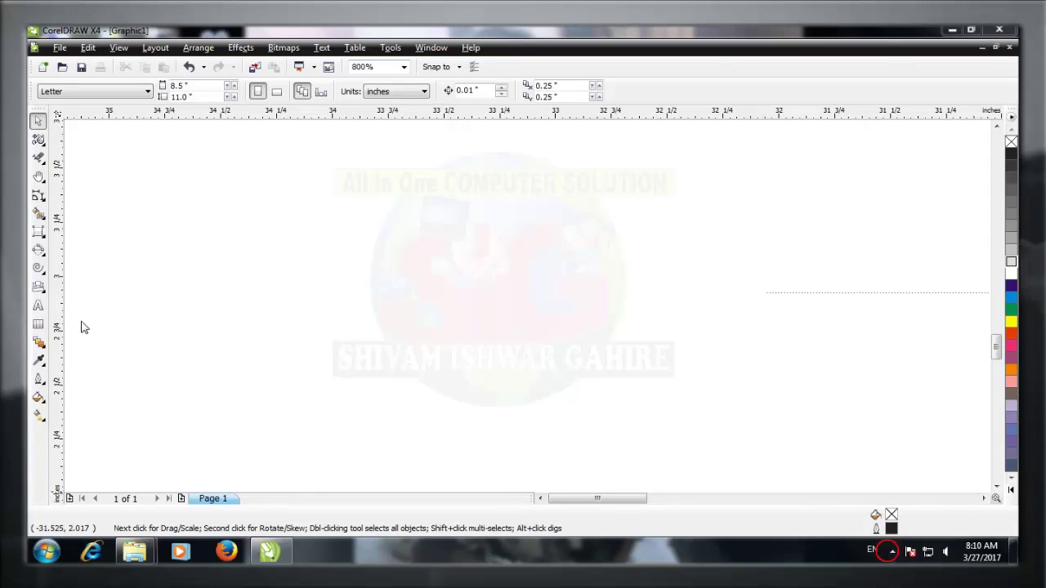
left_click(38, 325)
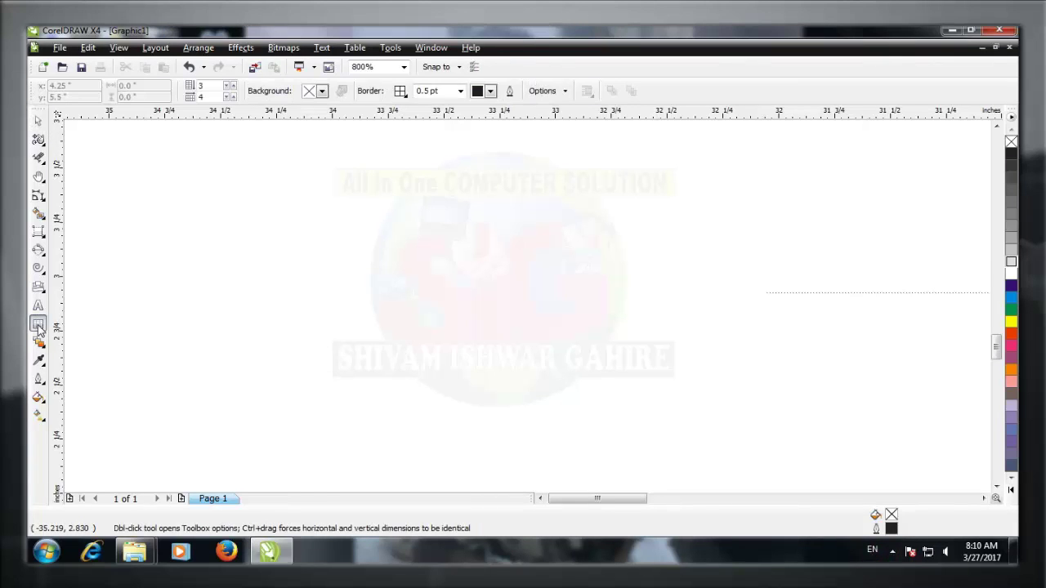
left_click_drag(172, 163, 411, 383)
left_click_drag(470, 202, 704, 402)
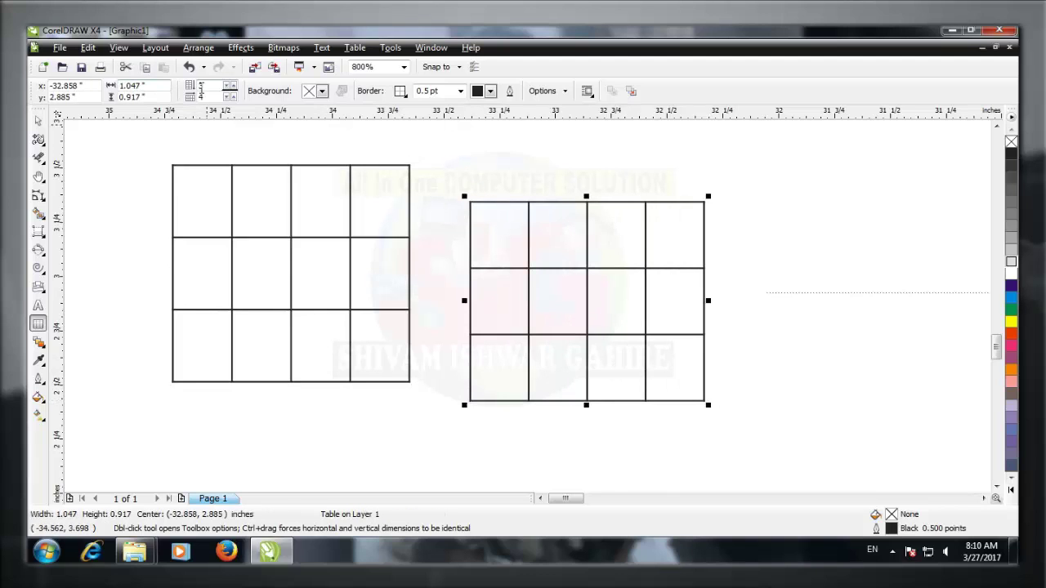
Resize one table to 10 rows by 89 columns and zoom out.
double_click(201, 85)
double_click(204, 96)
key("Return")
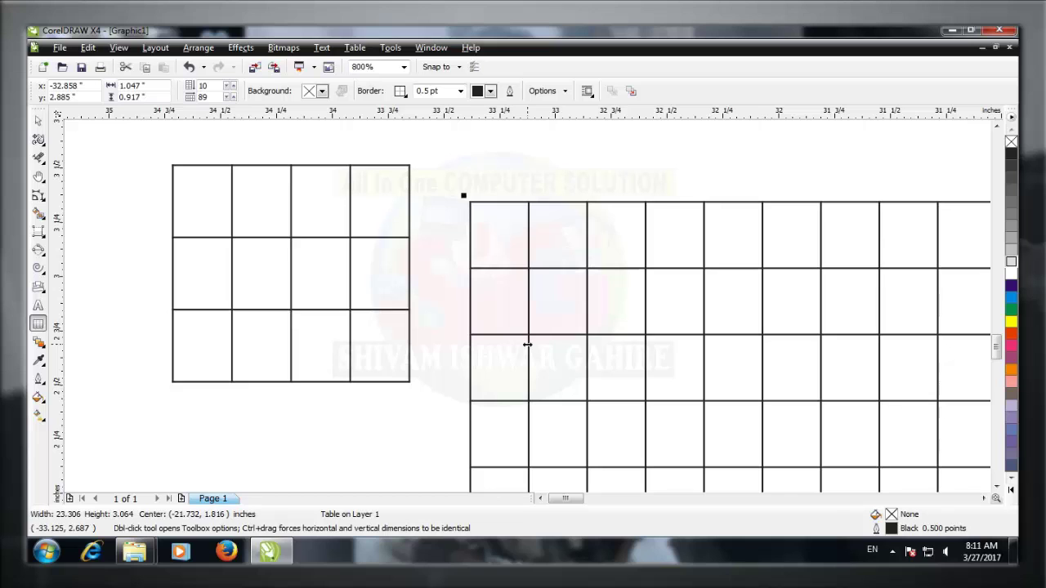
key("F4")
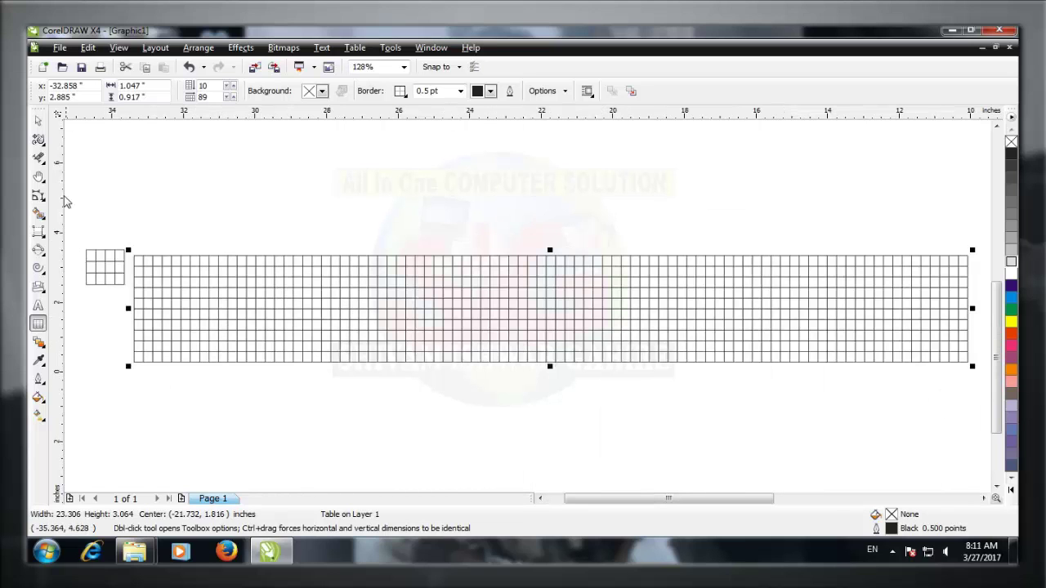
Delete both the large table and the small table.
left_click(41, 121)
left_click(39, 326)
left_click(891, 551)
left_click(892, 552)
left_click(241, 313)
key("Delete")
left_click(107, 272)
key("Delete")
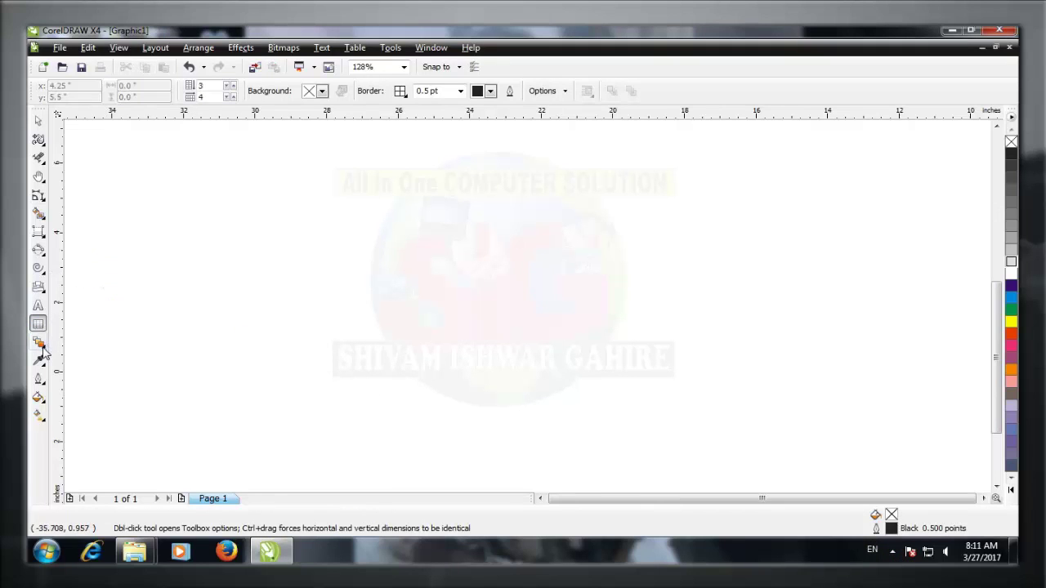
Draw two overlapping rectangles, one at centre and one at upper left.
left_click(39, 345)
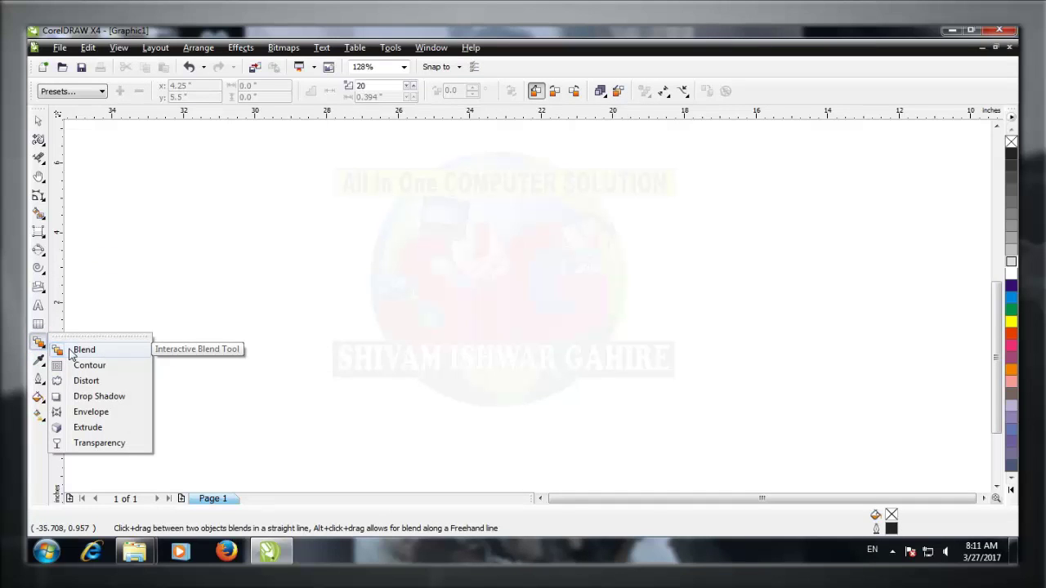
left_click(72, 350)
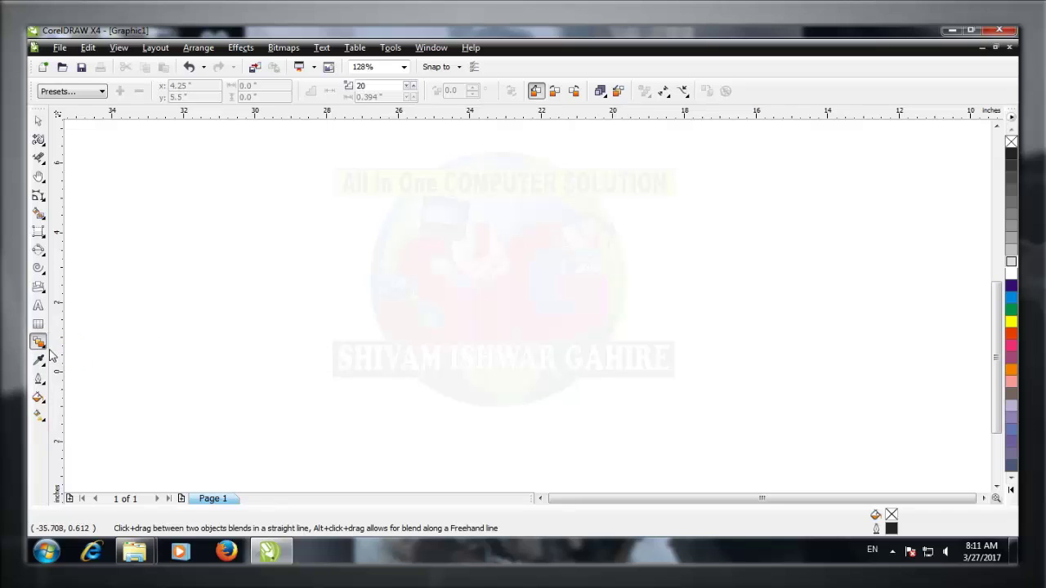
left_click(39, 234)
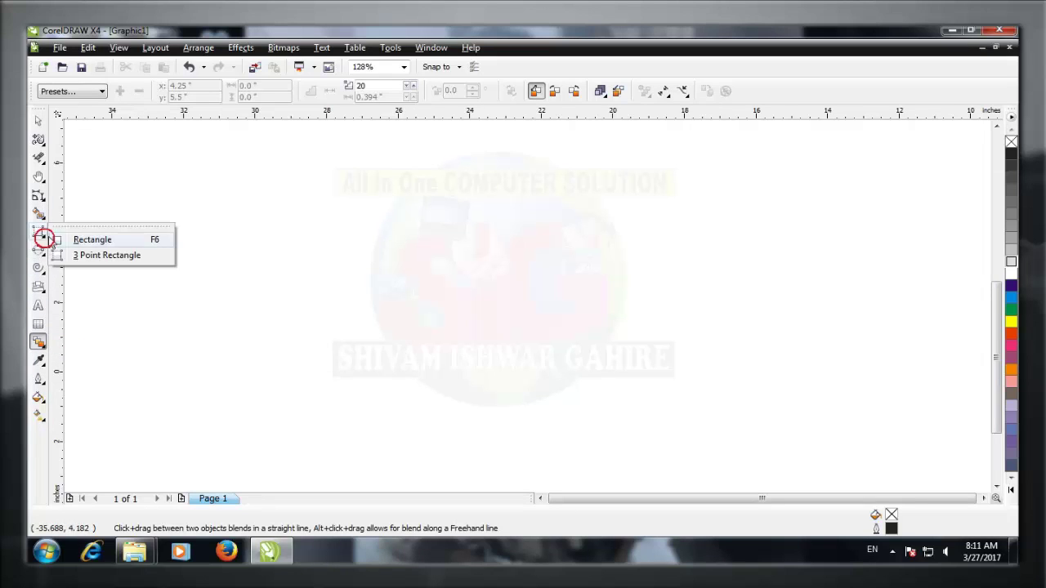
left_click(58, 238)
left_click_drag(323, 213, 582, 338)
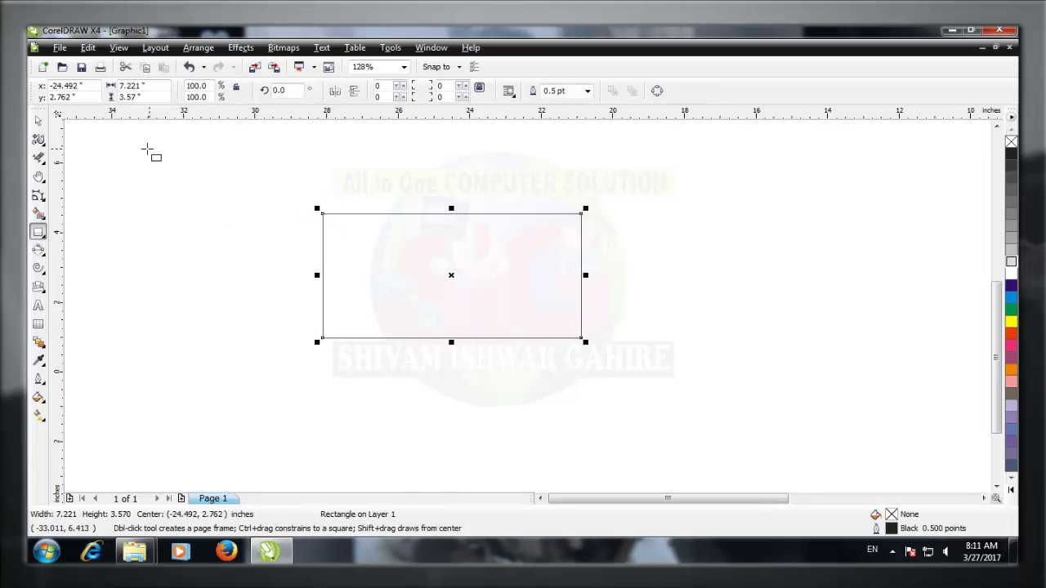
mouse_move(155, 153)
left_mouse_down()
mouse_move(349, 295)
mouse_move(373, 283)
left_mouse_up()
Blend the upper rectangle into the lower one in 20 steps.
left_click(39, 342)
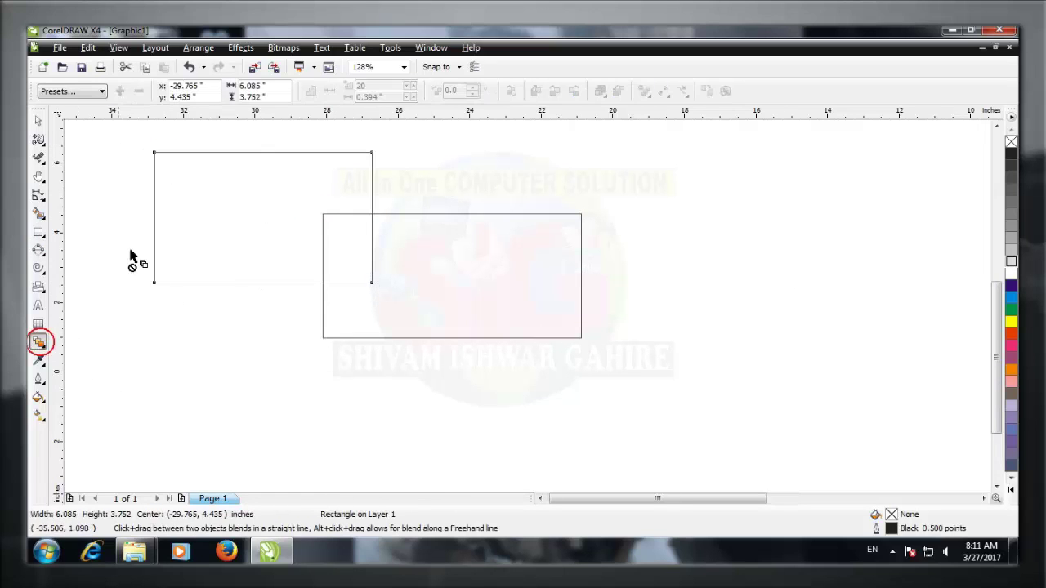
left_click(155, 155)
left_click_drag(155, 155, 446, 280)
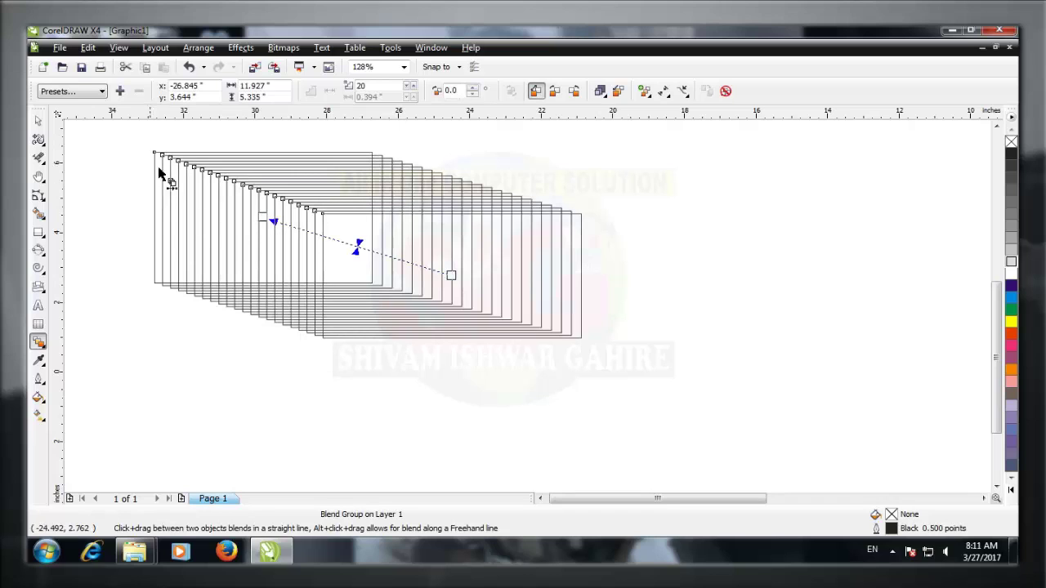
left_click(121, 134)
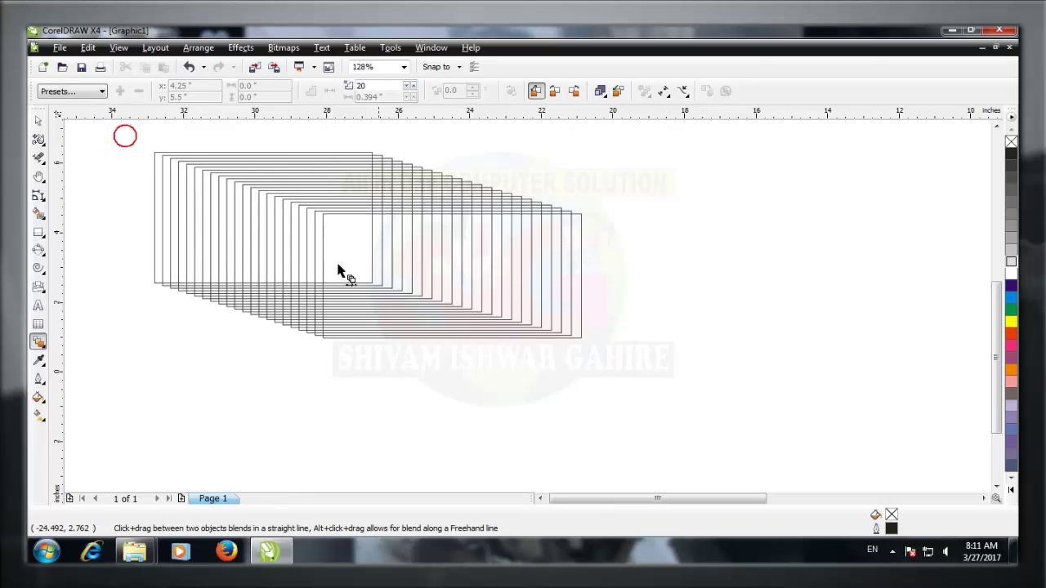
Delete both blended rectangles and draw a new 6.004 × 3.854 inch rectangle.
left_click(38, 121)
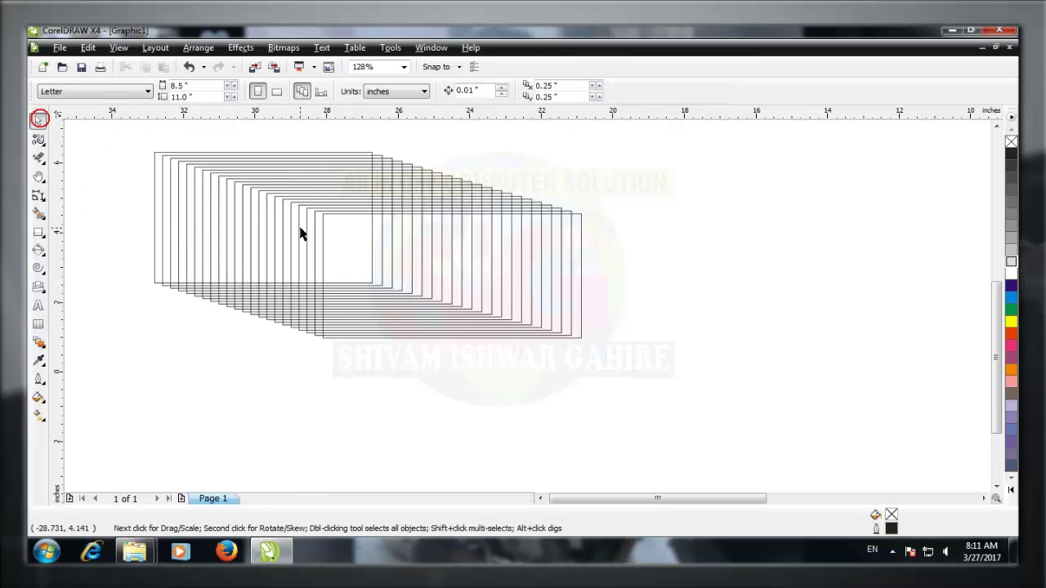
left_click(300, 228)
key("Delete")
left_click(387, 248)
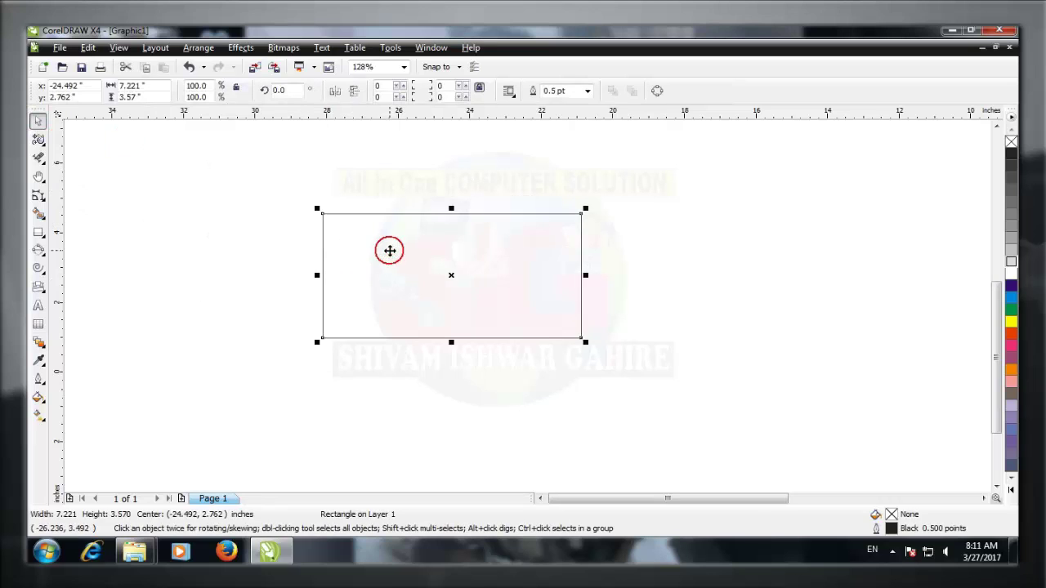
key("Delete")
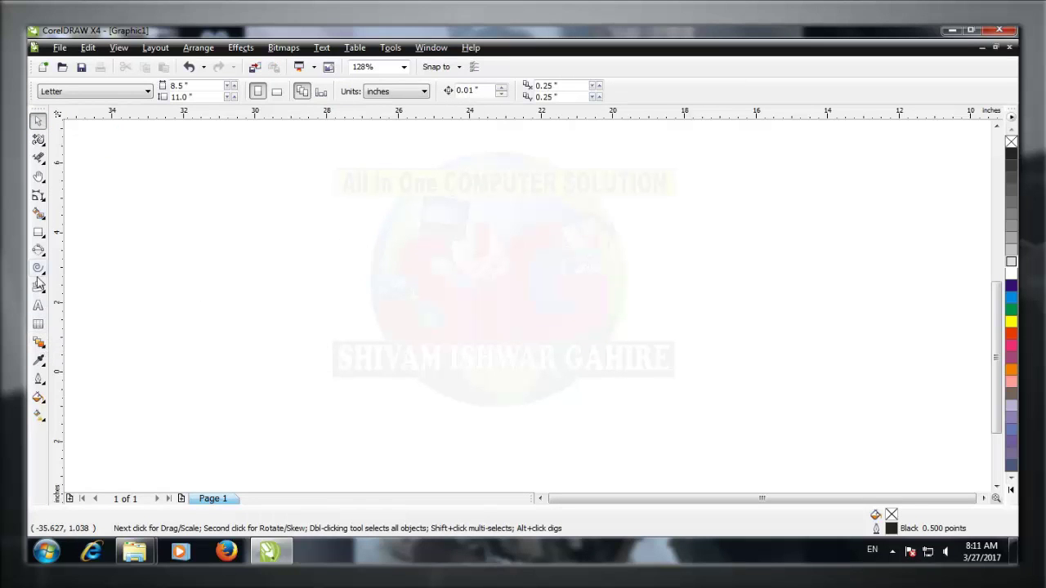
left_click(38, 233)
left_click_drag(227, 187, 443, 321)
Give the rectangle a 22-step inward contour at 0.085-inch offset.
left_click(39, 344)
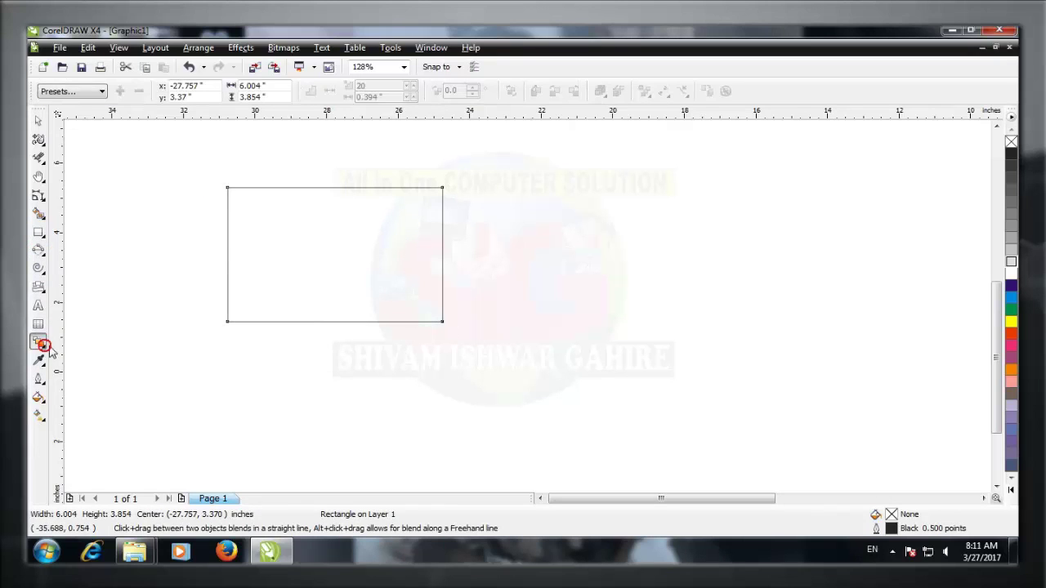
left_click(43, 347)
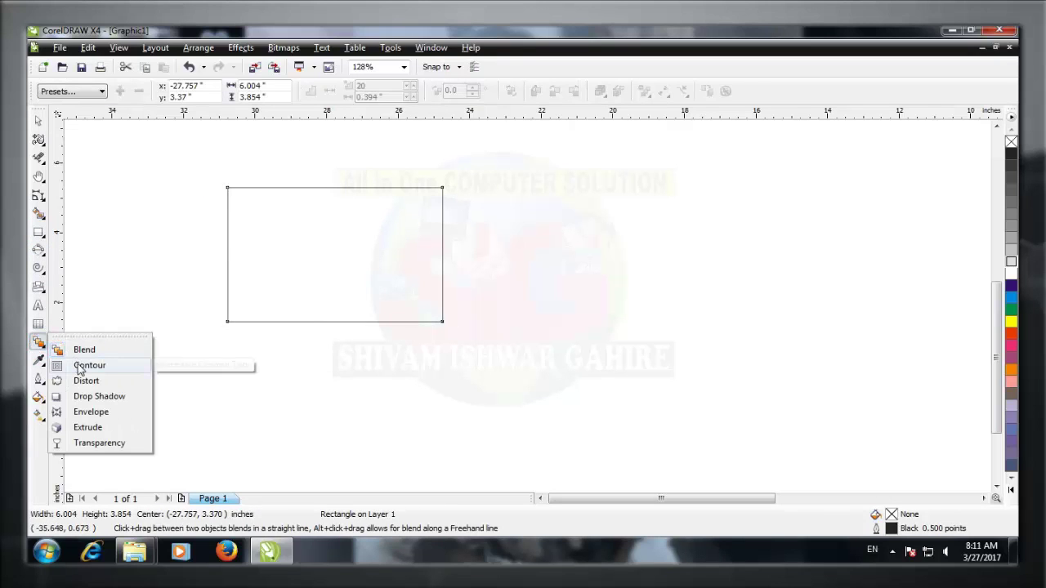
left_click(82, 366)
mouse_move(327, 262)
left_mouse_down()
mouse_move(316, 258)
mouse_move(327, 273)
left_mouse_up()
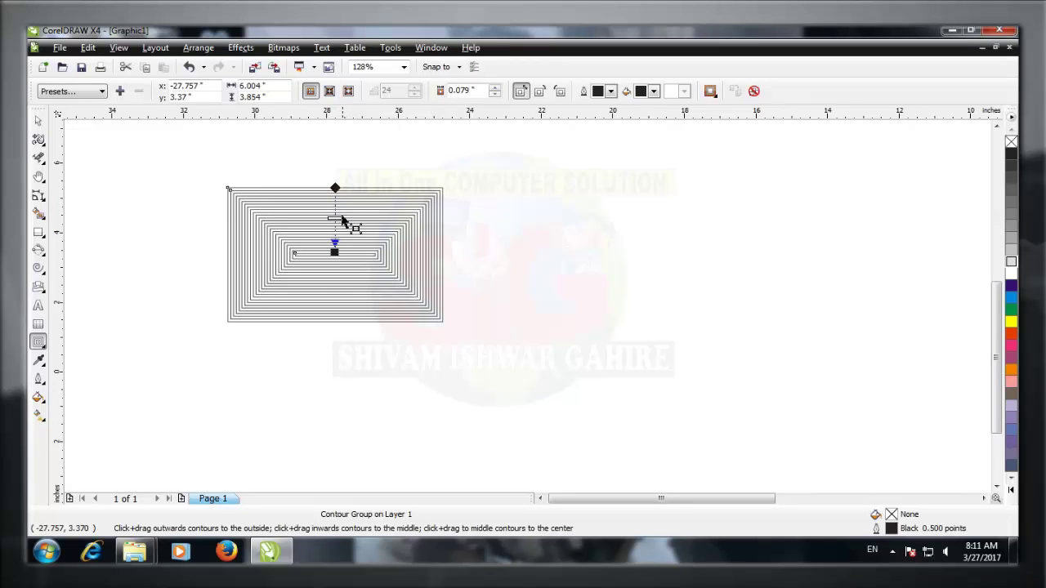
mouse_move(335, 218)
left_mouse_down()
mouse_move(335, 233)
mouse_move(335, 202)
mouse_move(336, 212)
left_mouse_up()
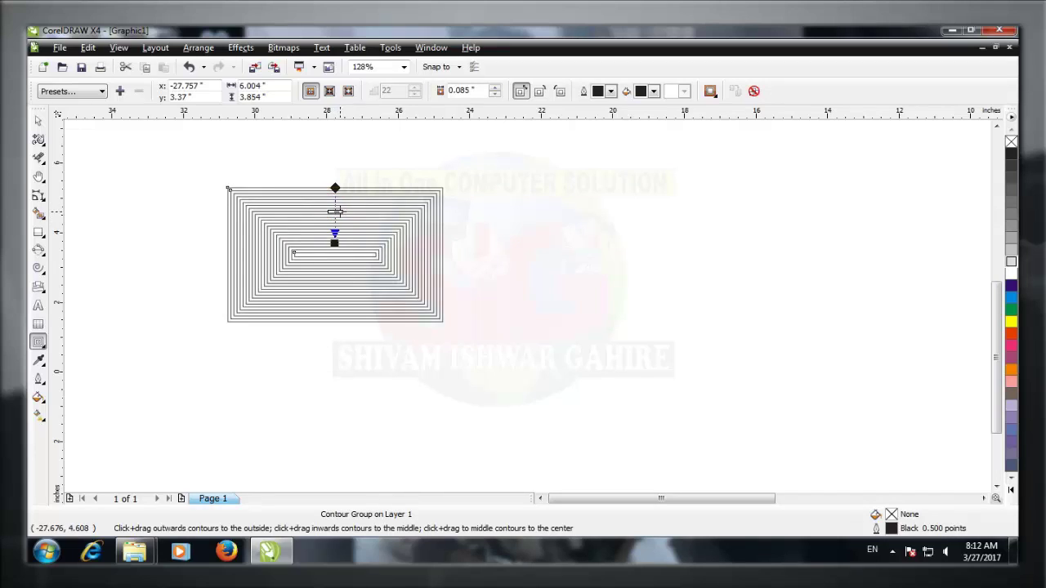
left_click(162, 159)
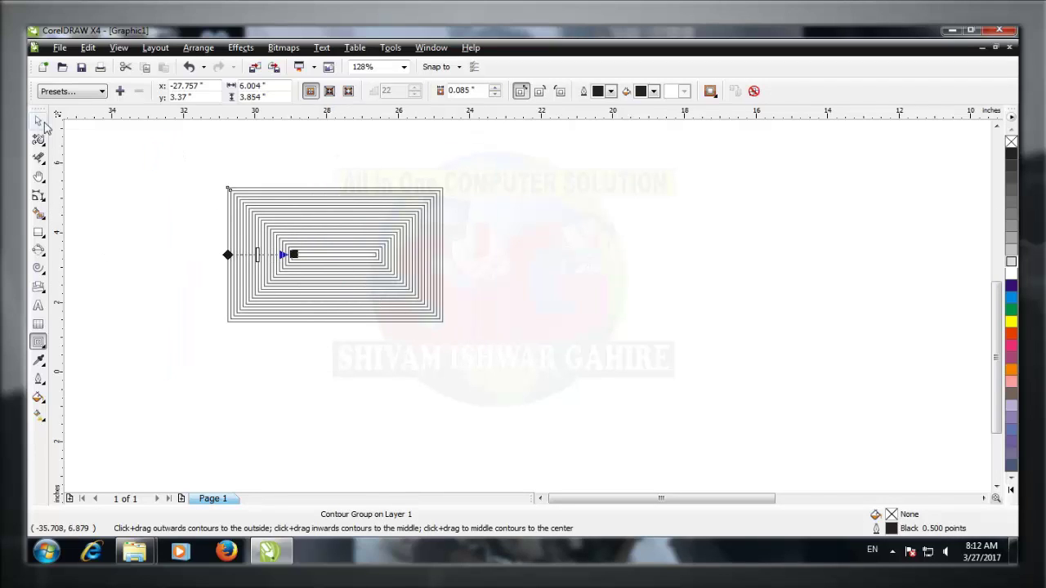
Select the contour group and delete it.
left_click(38, 121)
left_click(373, 283)
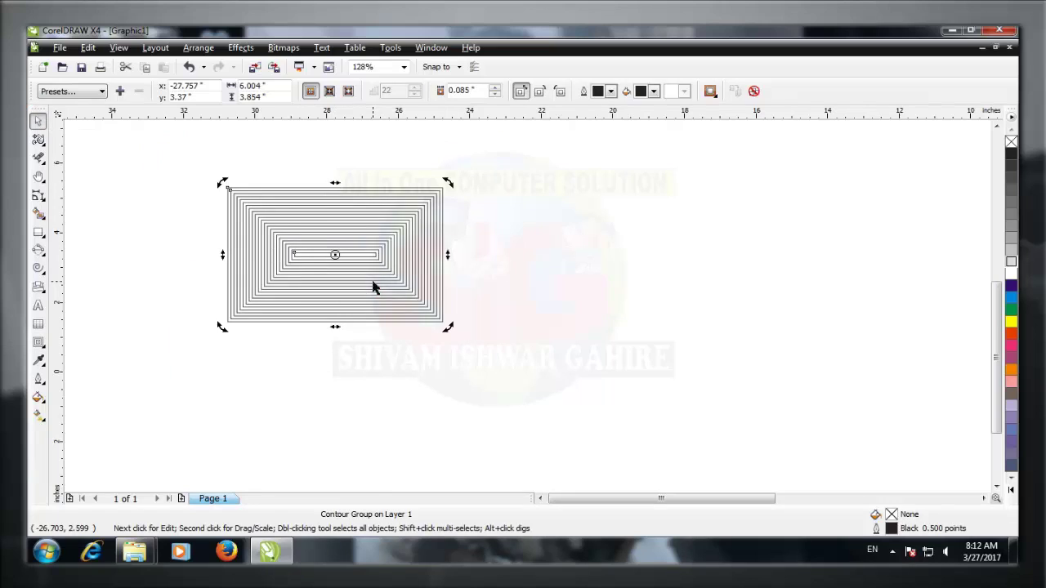
key("Delete")
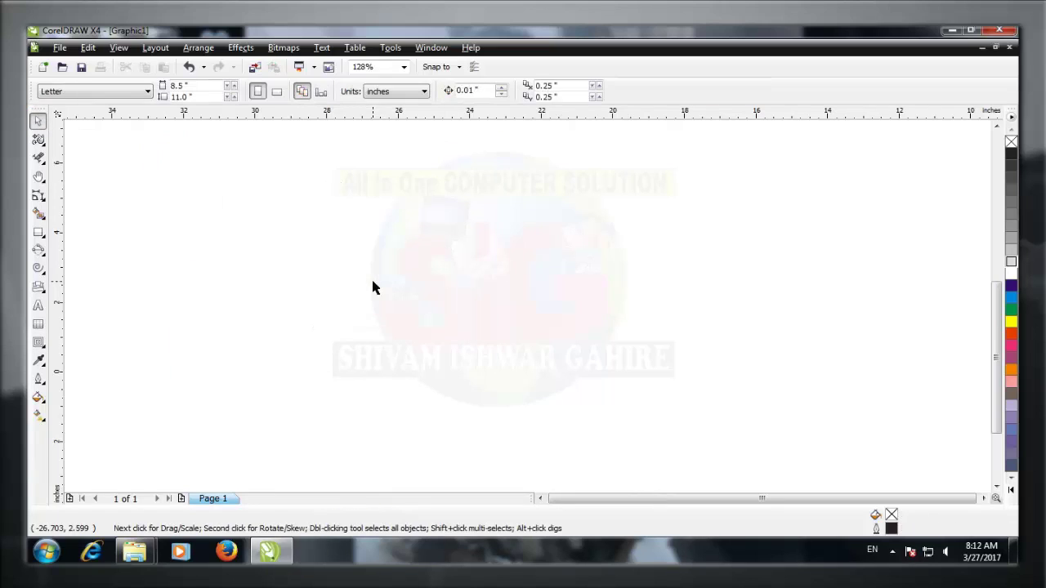
Draw a large rectangle at the upper left of the page.
left_click(38, 344)
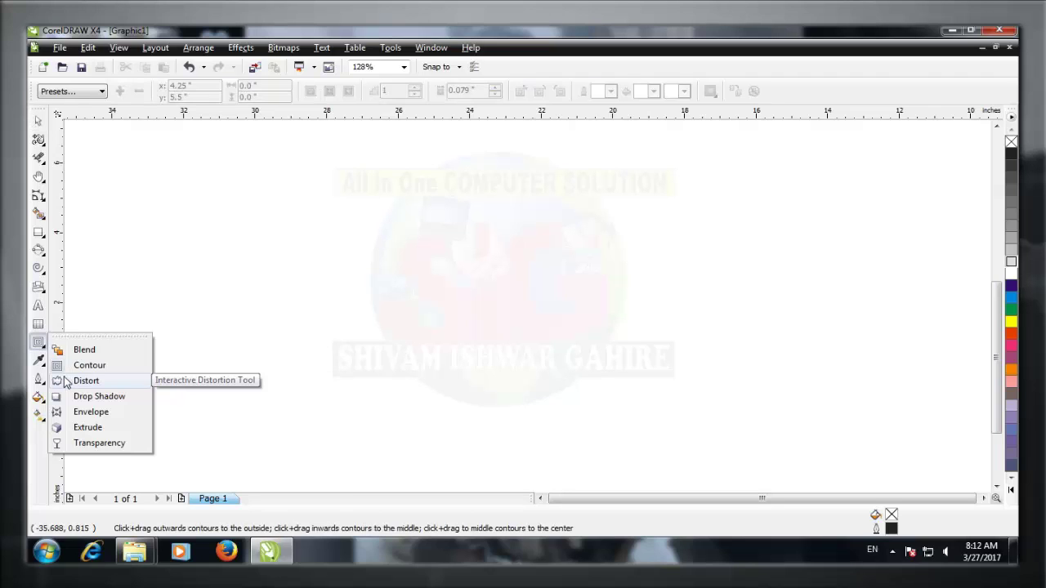
left_click(892, 550)
left_click(893, 550)
left_click(37, 232)
left_click_drag(165, 175, 448, 350)
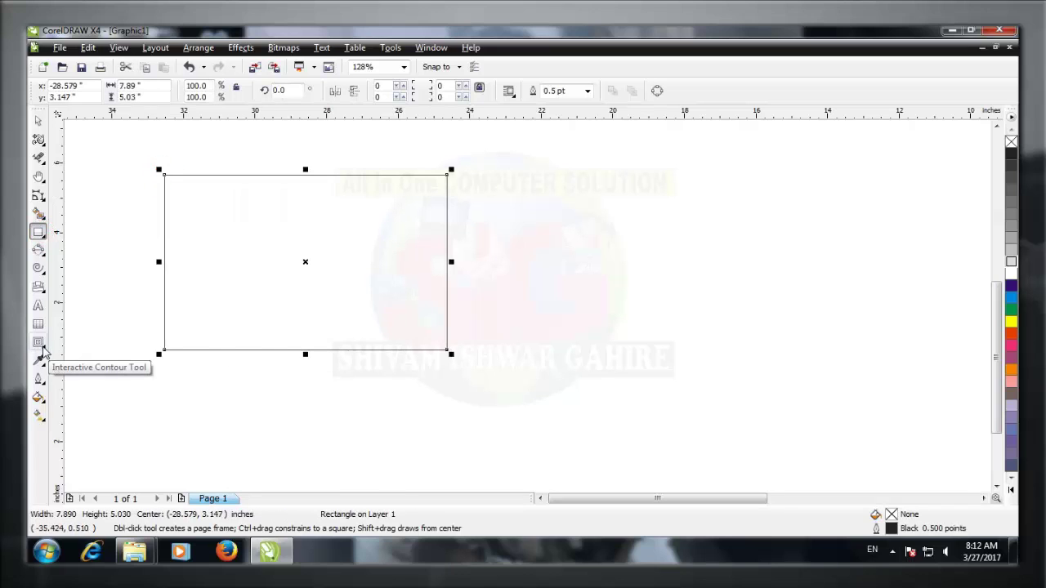
Push and pull the rectangle's edges into a large curved, pinched shape.
left_click(37, 343)
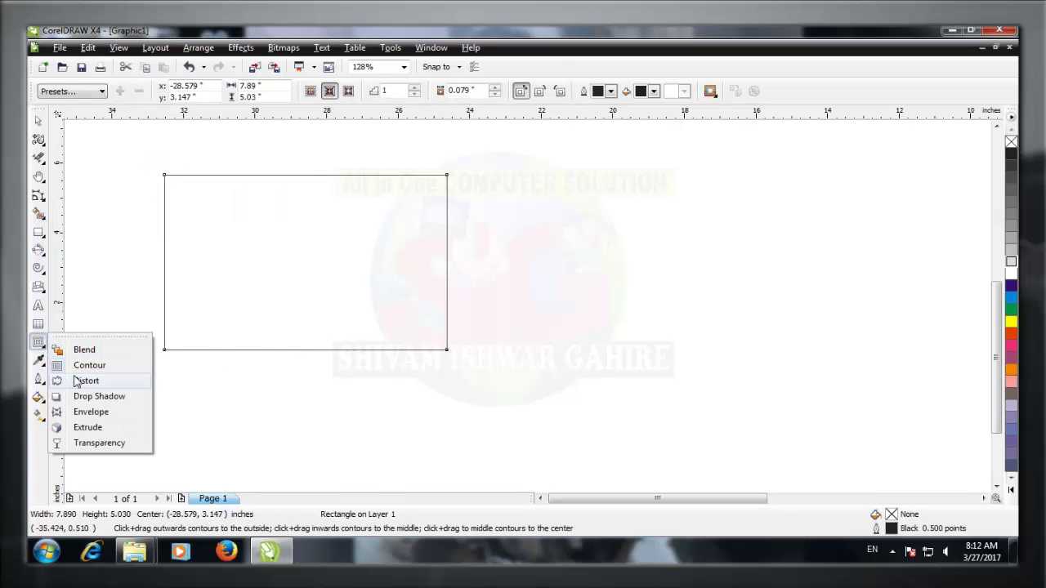
left_click(67, 378)
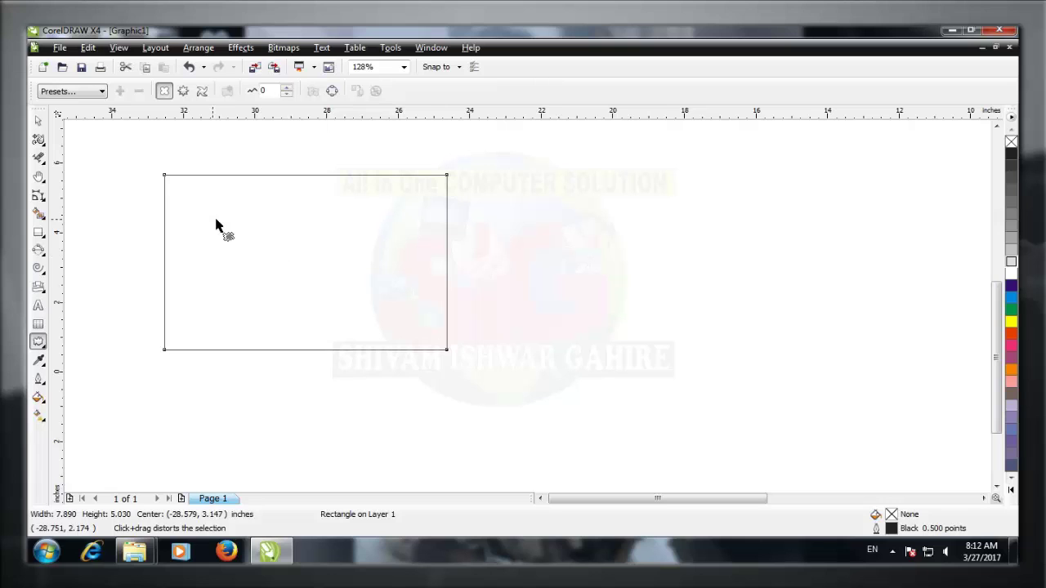
right_click(947, 552)
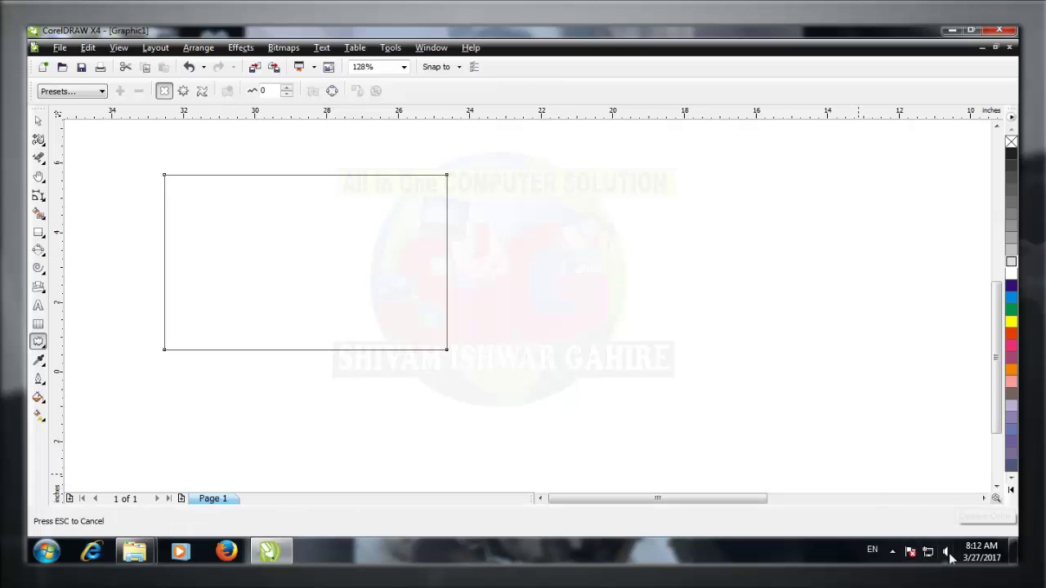
left_click(942, 508)
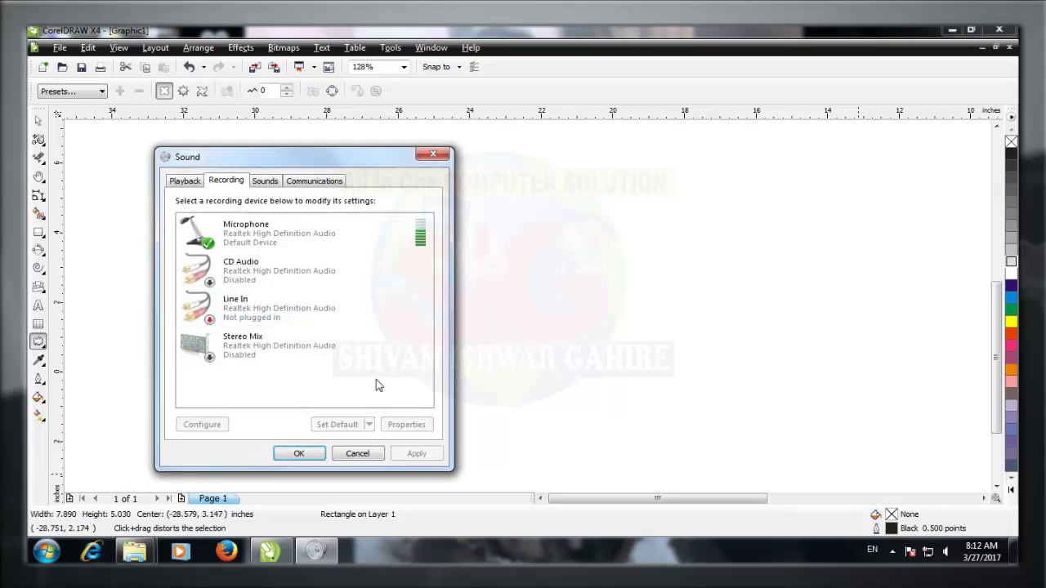
left_click(357, 452)
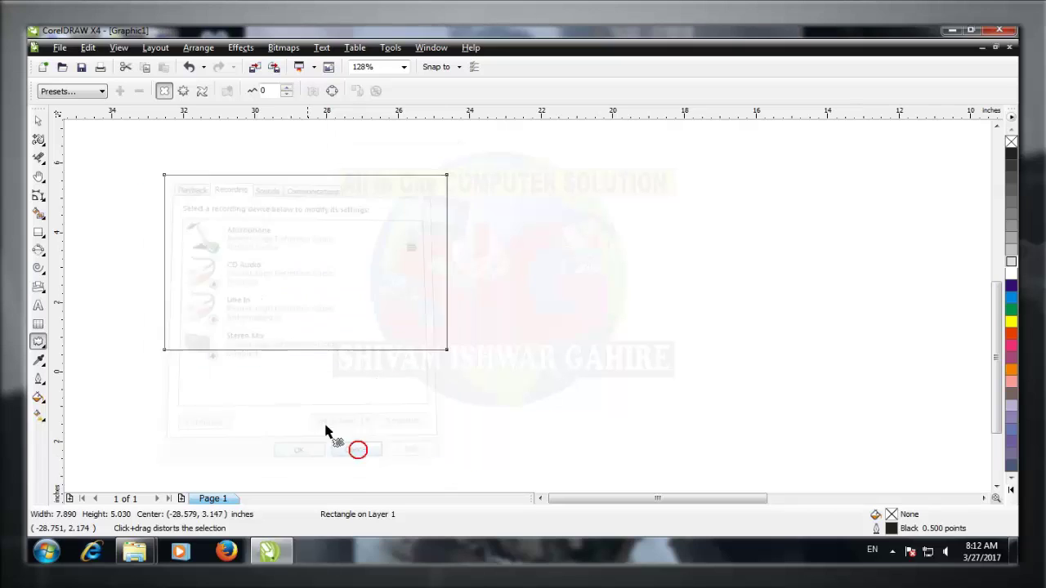
left_click(37, 341)
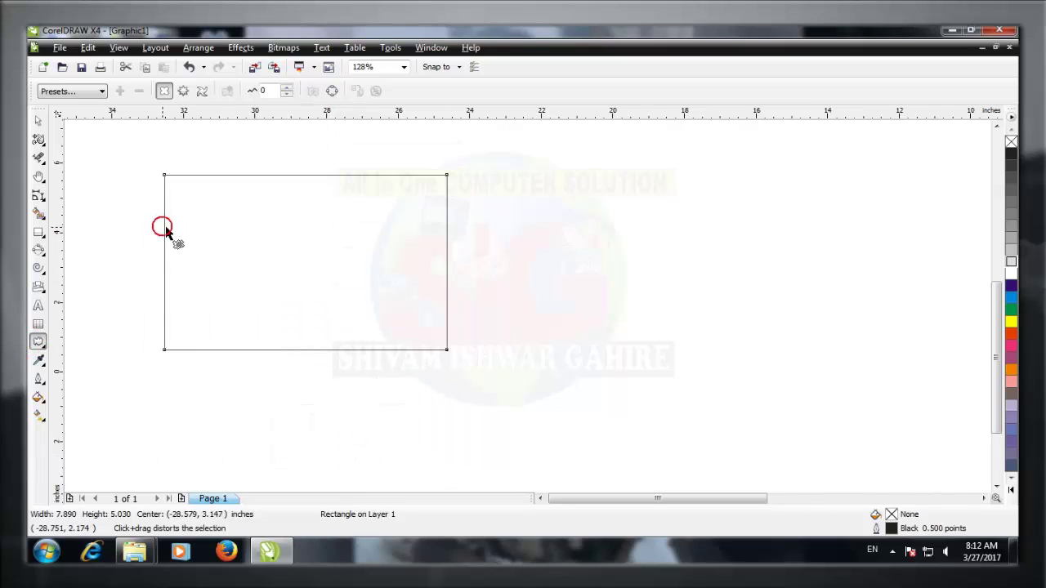
left_click_drag(162, 226, 354, 206)
left_click(295, 175)
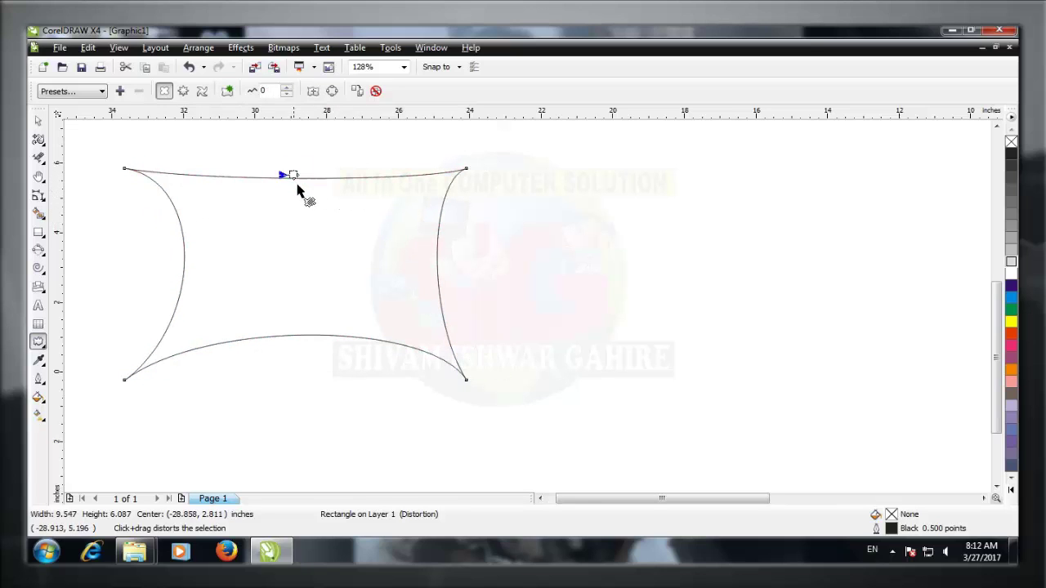
mouse_move(293, 176)
left_mouse_down()
mouse_move(289, 242)
mouse_move(310, 344)
left_mouse_up()
left_click_drag(417, 244, 650, 273)
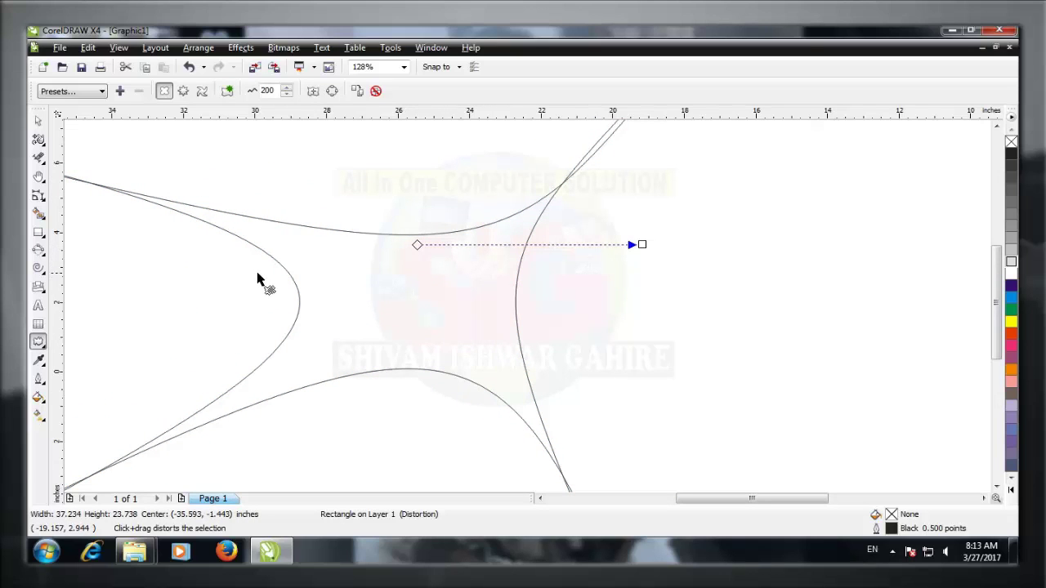
Select the distorted shape and delete it.
left_click(39, 341)
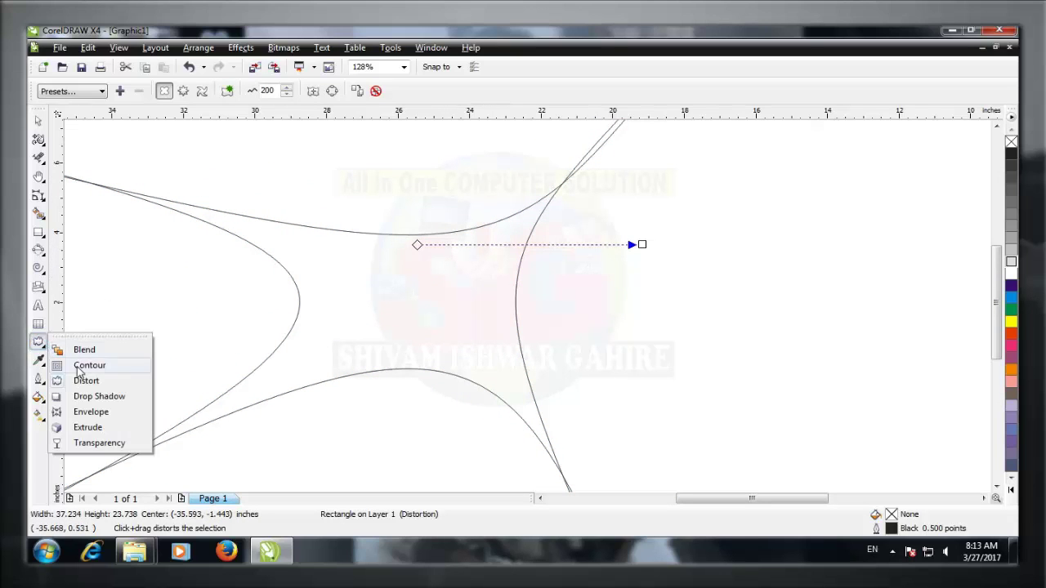
left_click(38, 120)
left_click(207, 222)
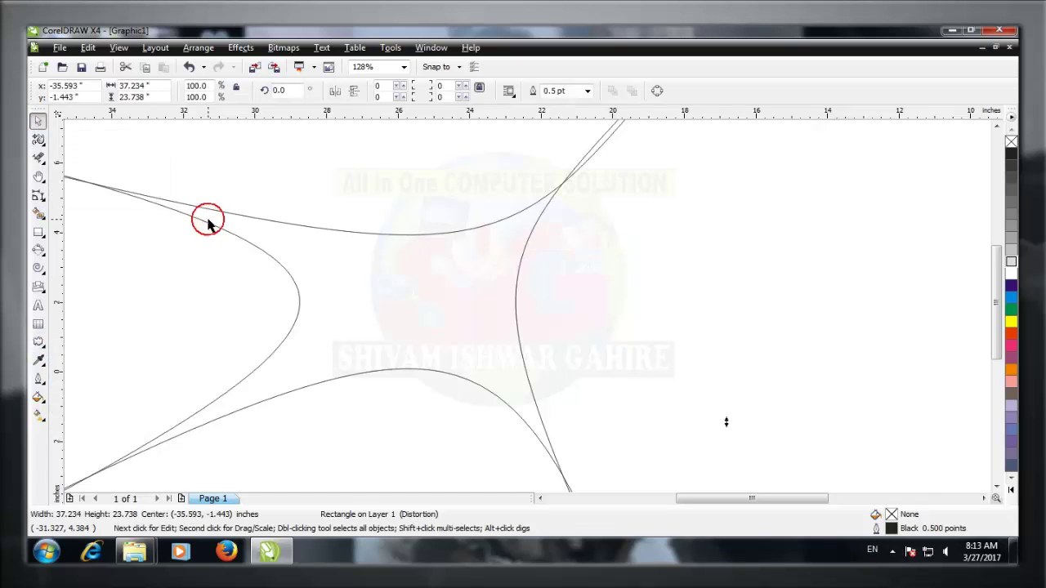
key("Delete")
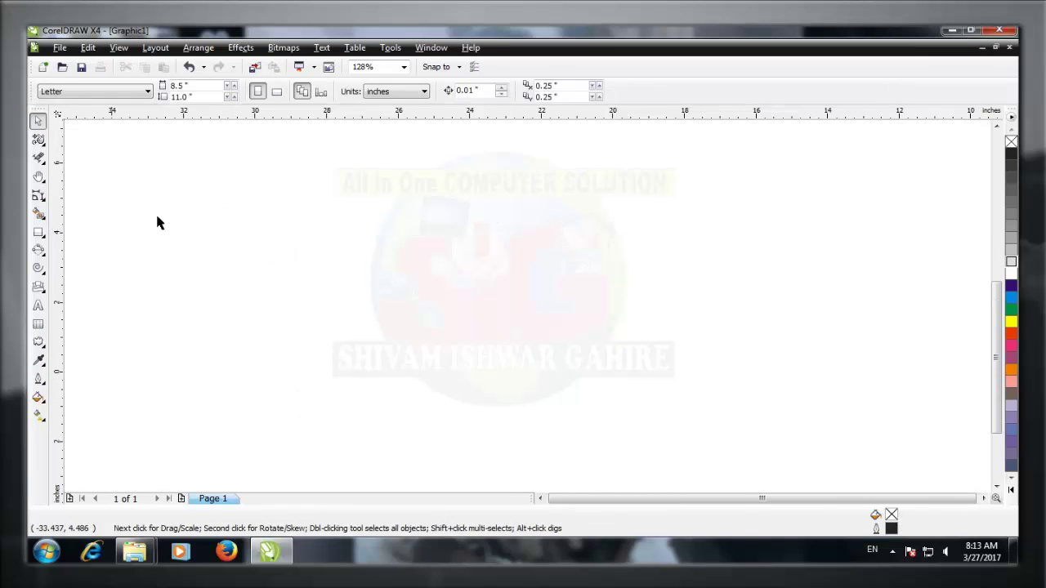
left_click(39, 341)
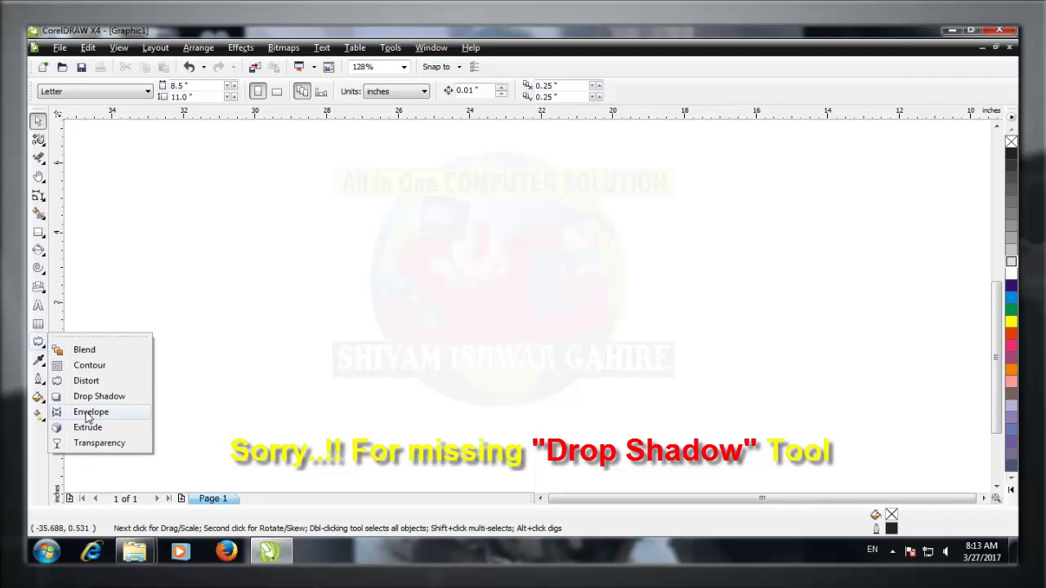
left_click(58, 350)
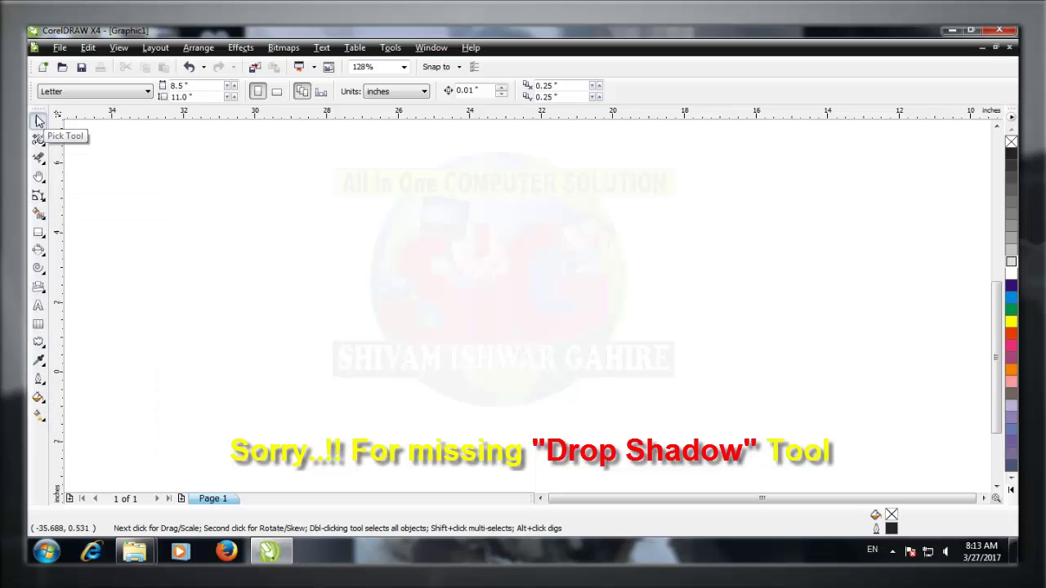
left_click(39, 121)
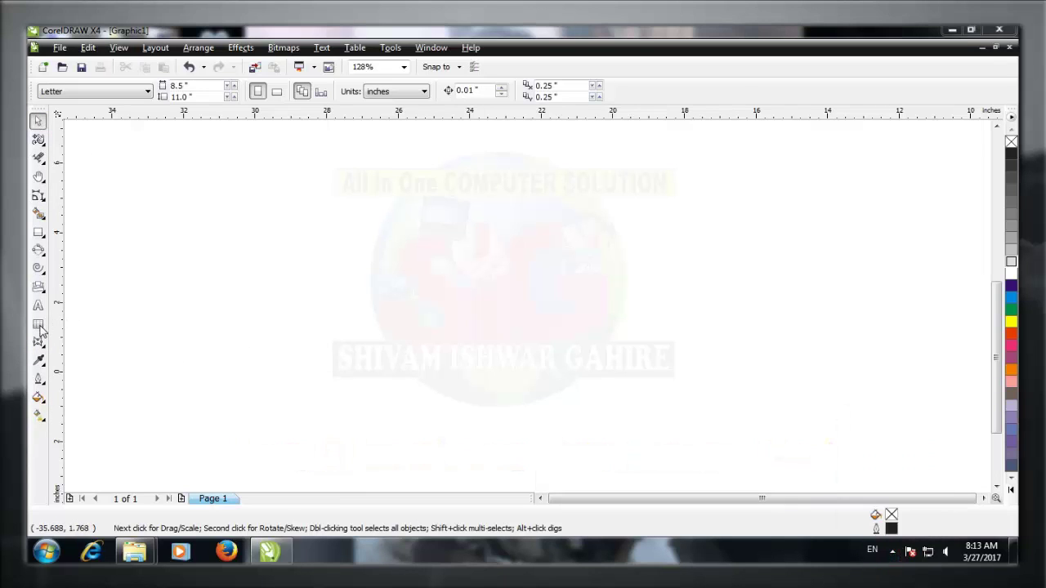
left_click(37, 233)
left_click_drag(238, 239, 570, 405)
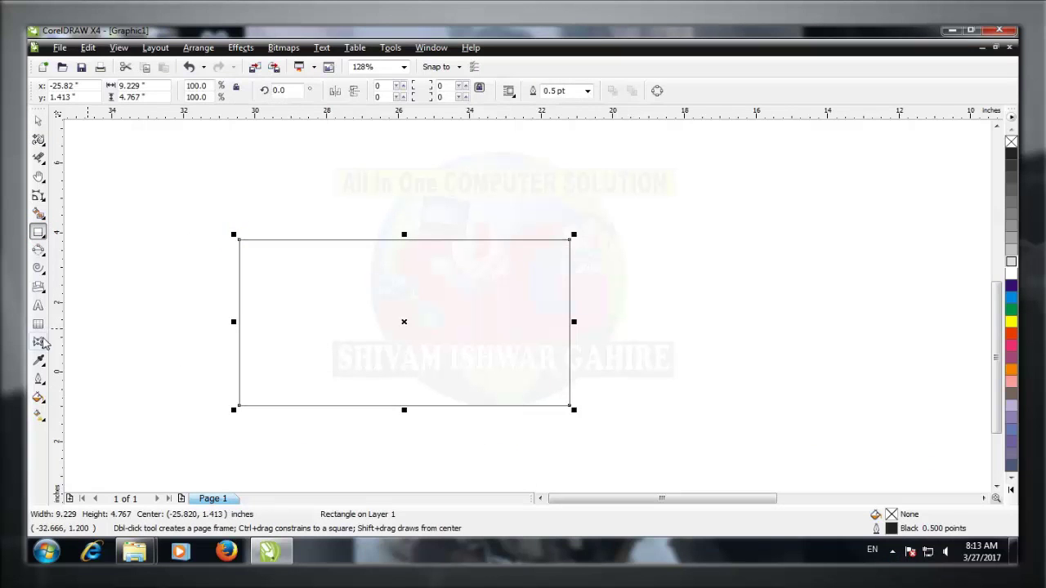
left_click(40, 343)
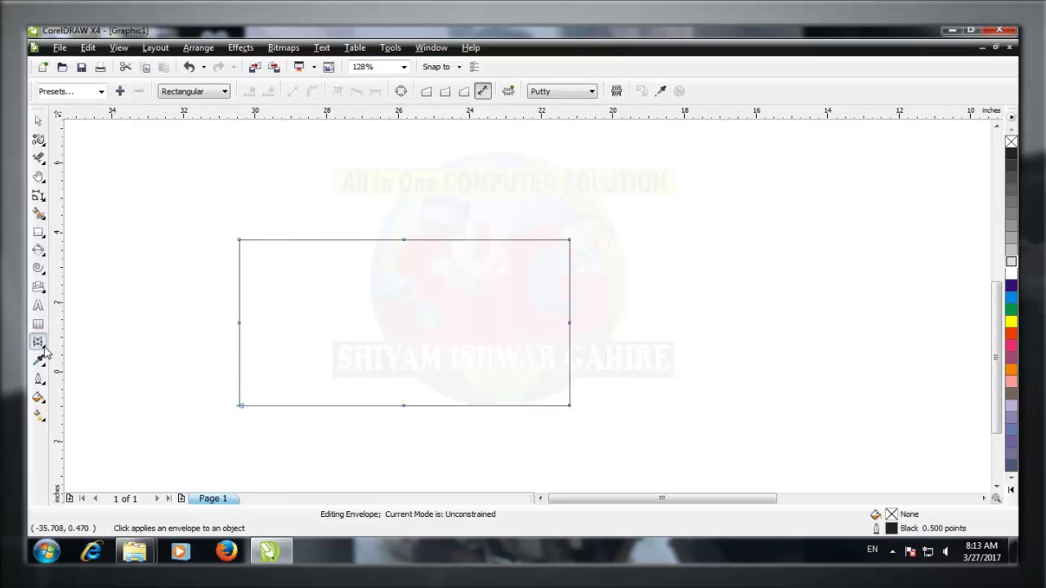
left_click(41, 346)
left_click(73, 411)
left_click_drag(570, 241, 469, 289)
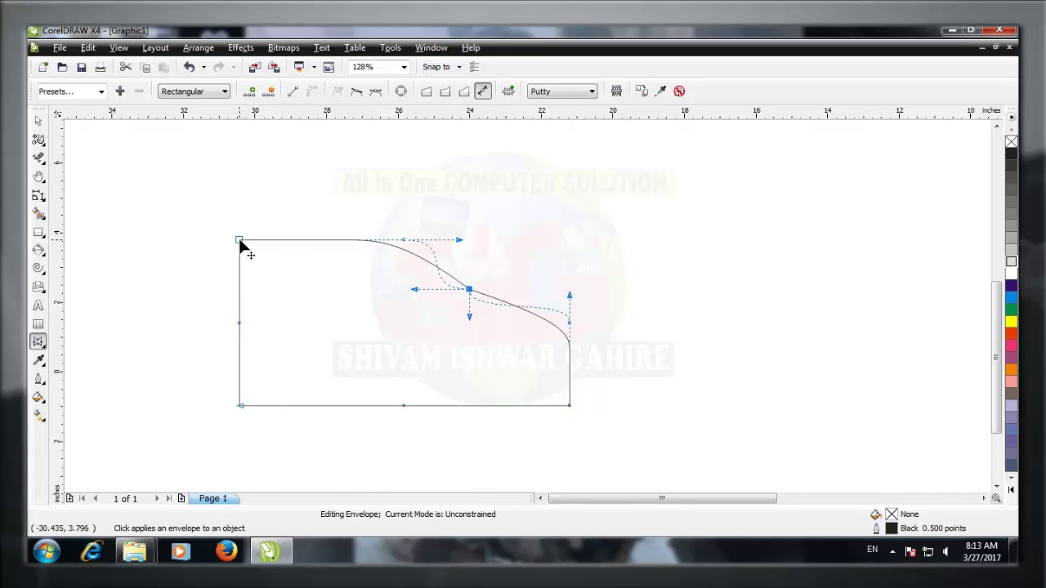
left_click_drag(242, 249, 326, 297)
left_click_drag(407, 413, 398, 283)
left_click_drag(253, 401, 287, 353)
left_click_drag(357, 260, 359, 309)
left_click_drag(570, 322, 720, 234)
left_click_drag(470, 291, 592, 227)
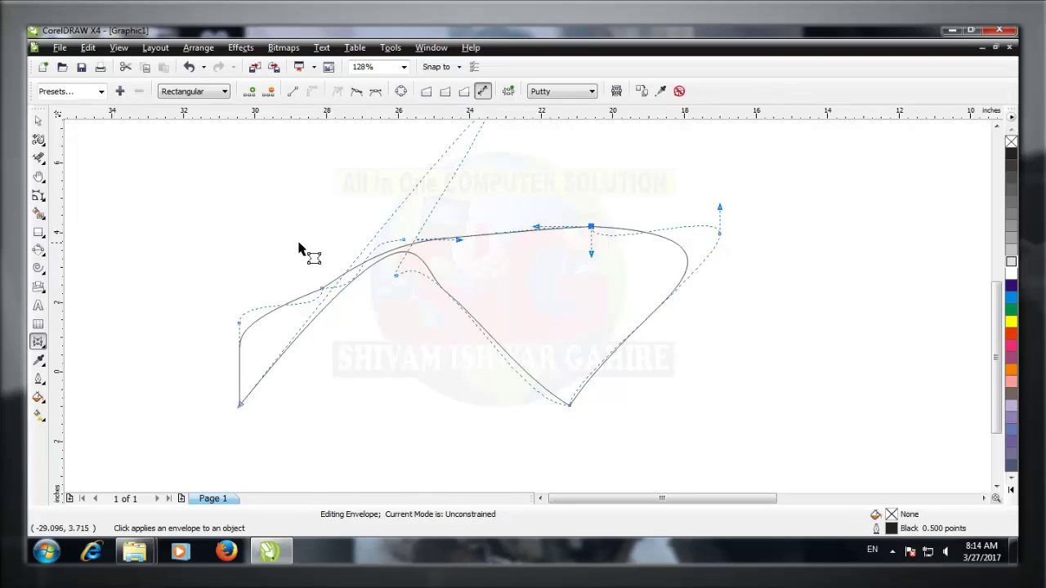
left_click(38, 121)
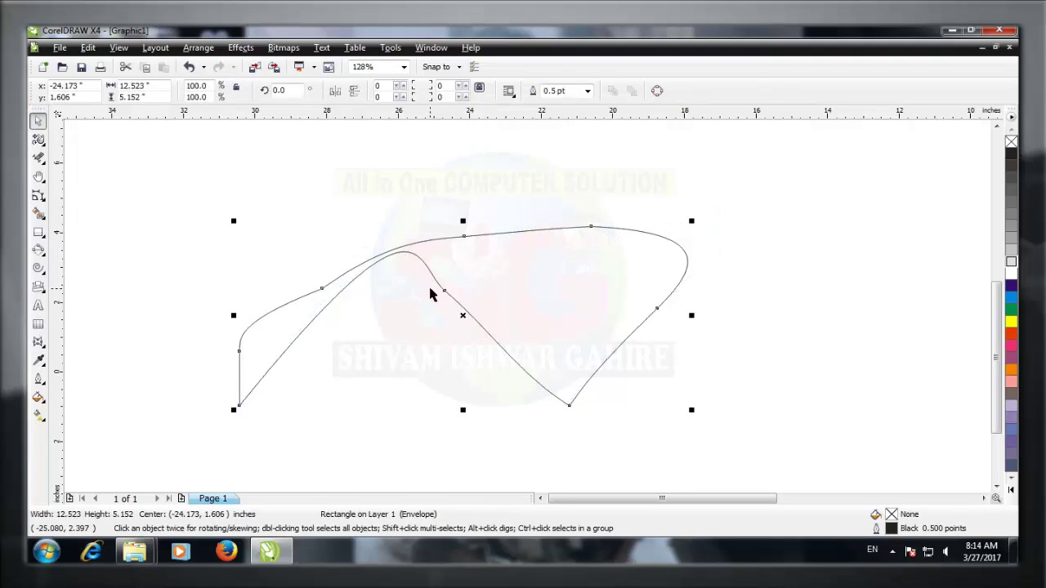
key("Delete")
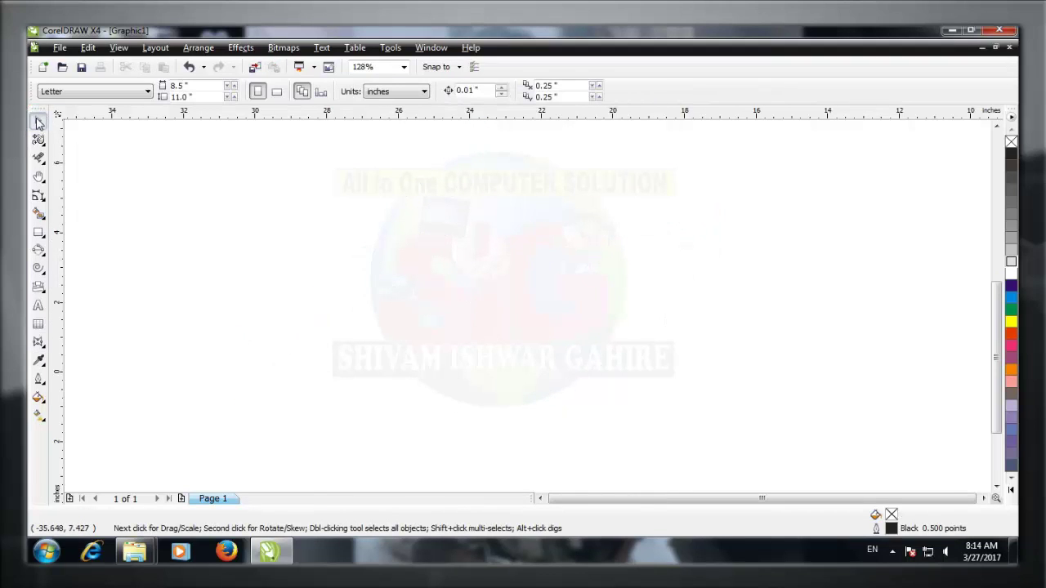
left_click(38, 343)
left_click(40, 342)
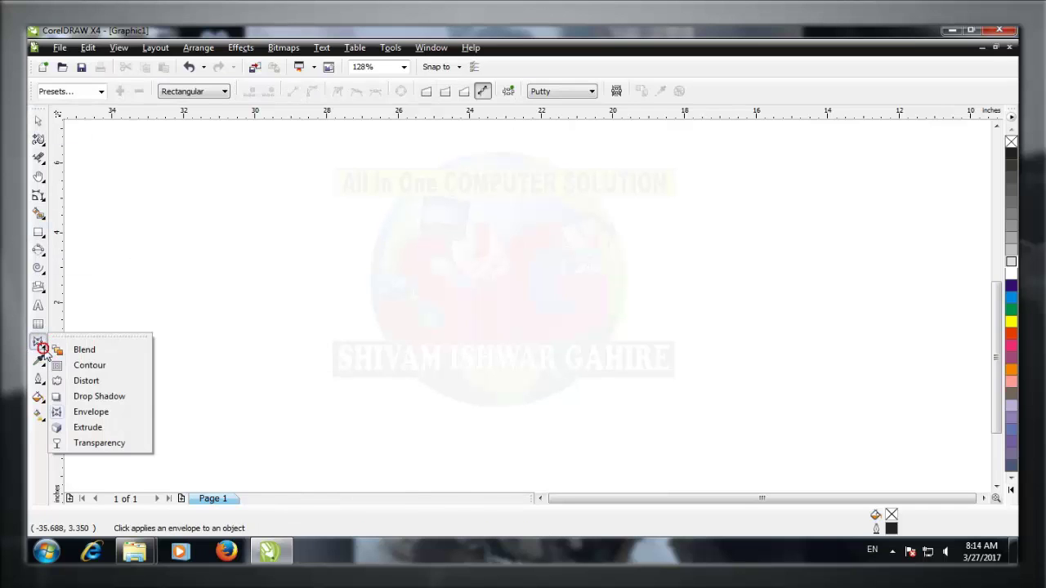
left_click(82, 428)
left_click(38, 232)
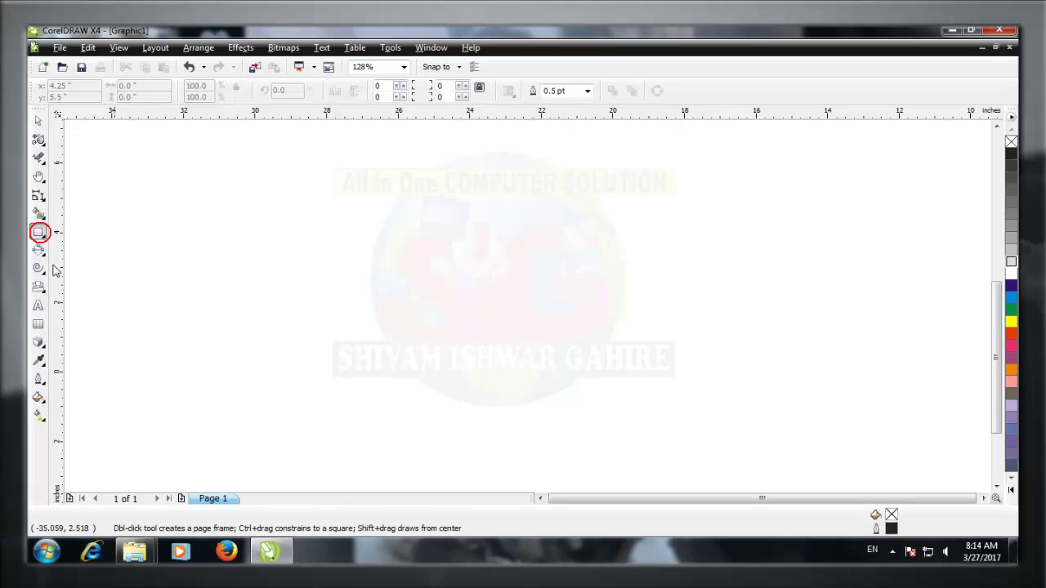
left_click_drag(198, 193, 386, 324)
left_click(1012, 322)
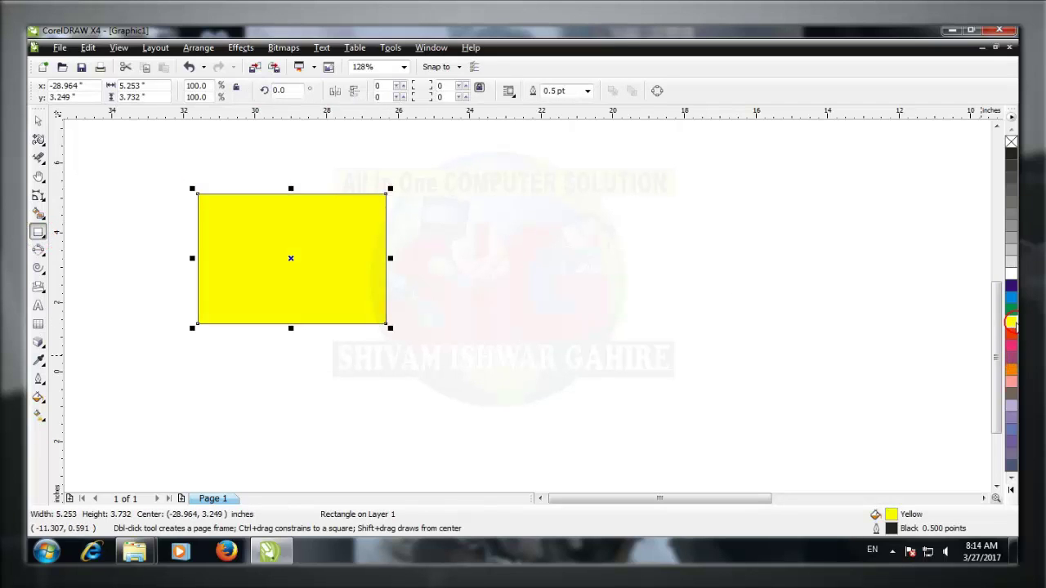
left_click(38, 343)
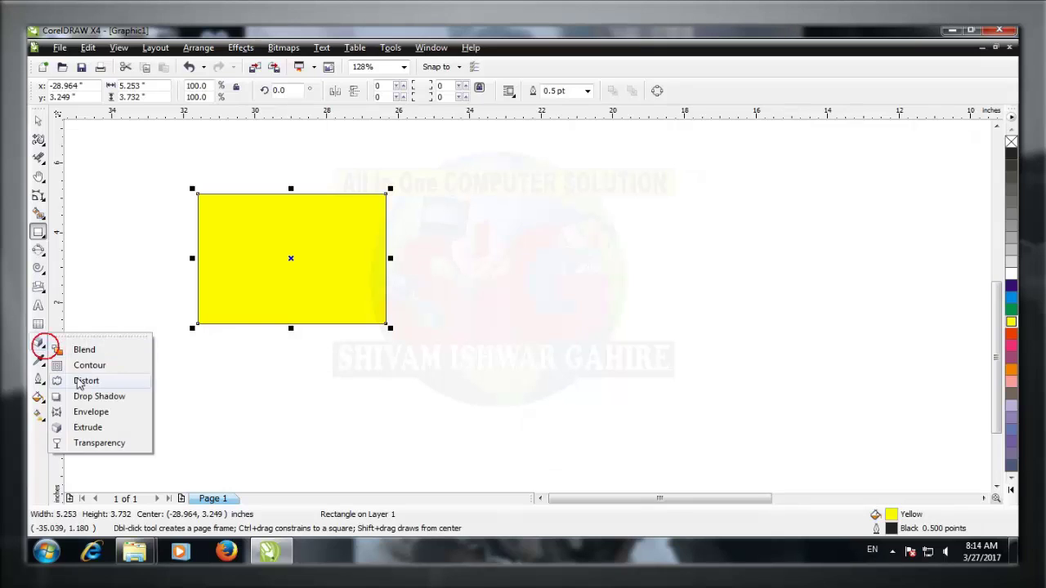
left_click(47, 428)
mouse_move(346, 275)
left_mouse_down()
mouse_move(292, 257)
mouse_move(469, 237)
mouse_move(747, 236)
mouse_move(785, 285)
mouse_move(818, 383)
mouse_move(872, 420)
left_mouse_up()
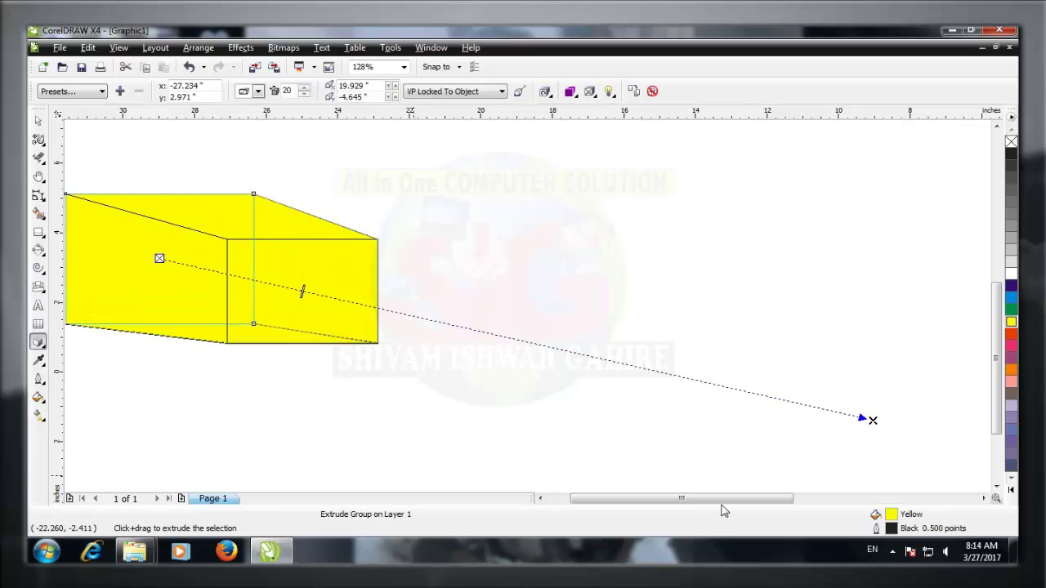
left_click_drag(722, 505, 700, 505)
left_click(38, 120)
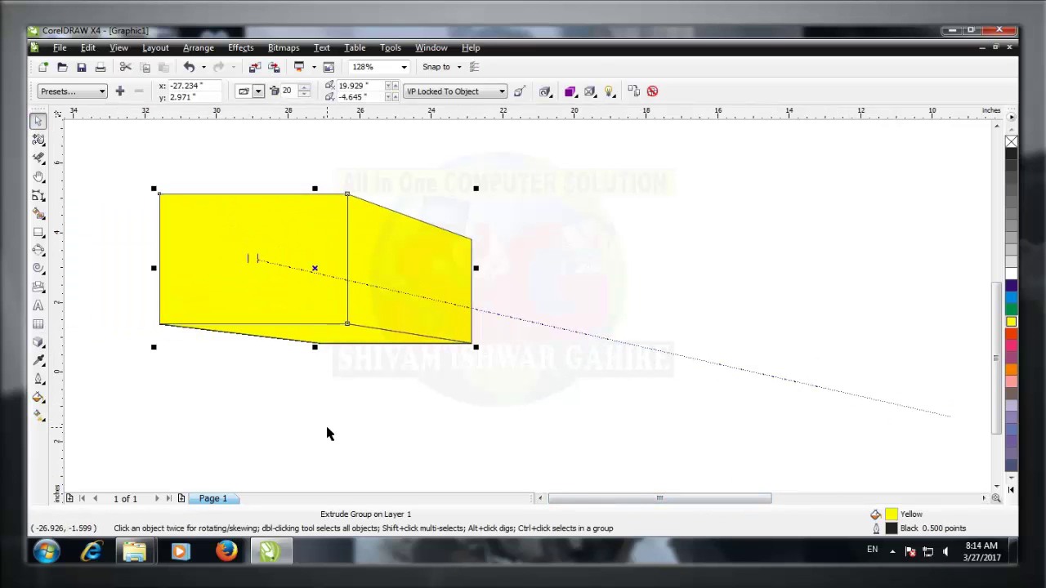
left_click(270, 429)
left_click(330, 267)
left_click(386, 299)
right_click(1011, 143)
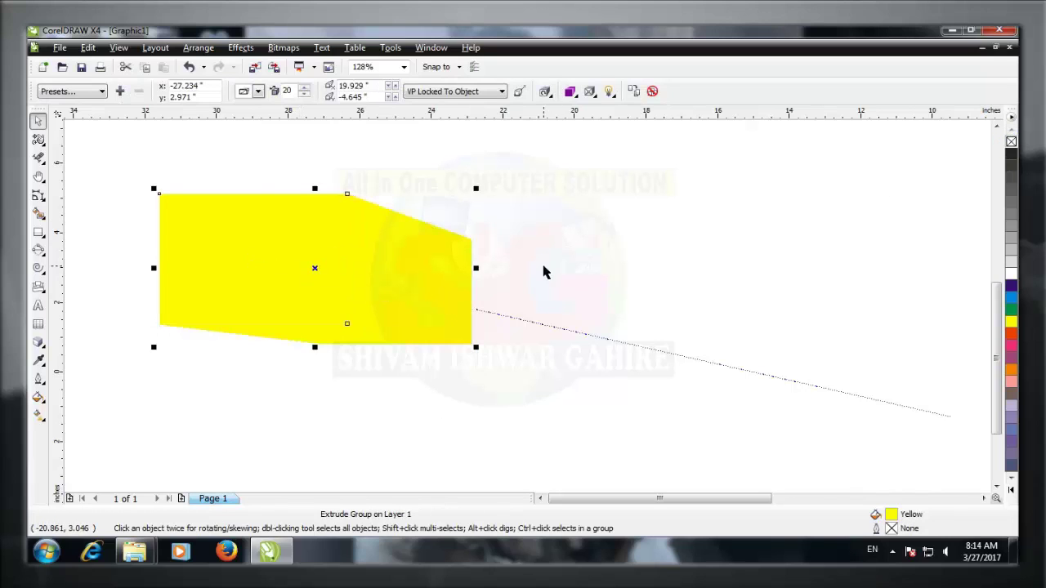
left_click(318, 264)
left_click_drag(257, 260, 270, 277)
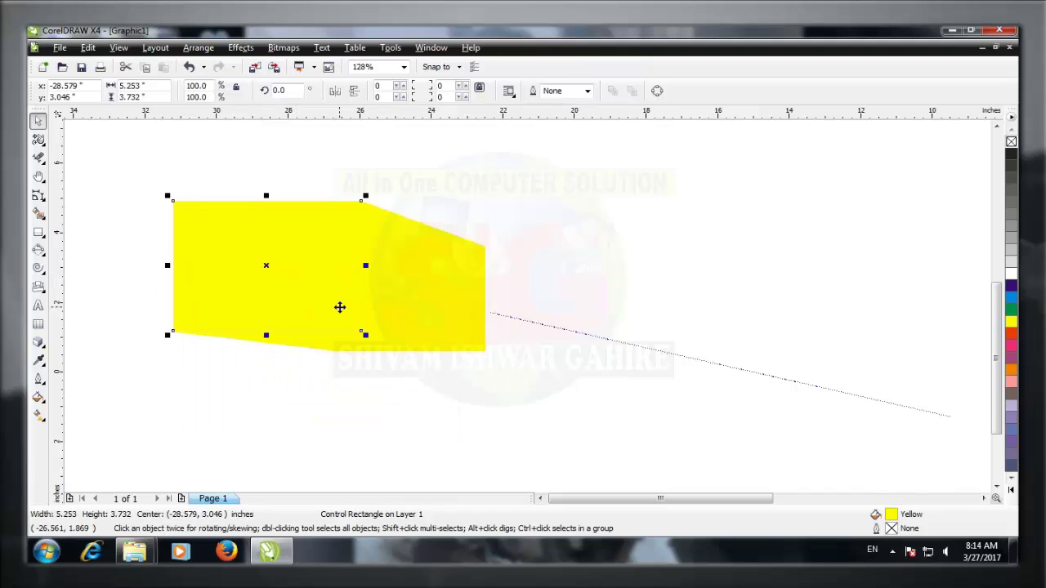
key("Delete")
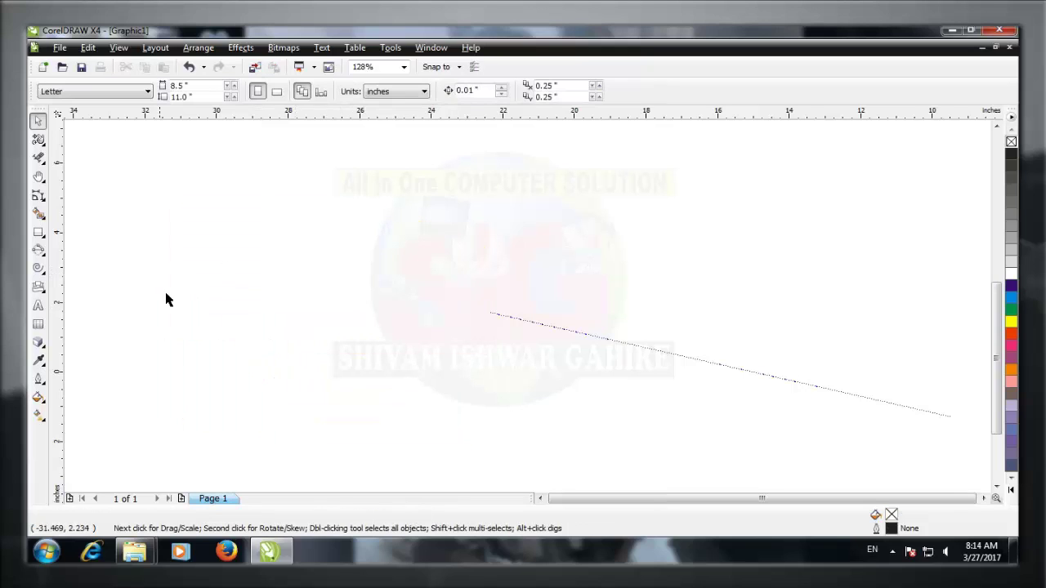
Draw a large red-filled rectangle in the upper middle of the page.
left_click(38, 344)
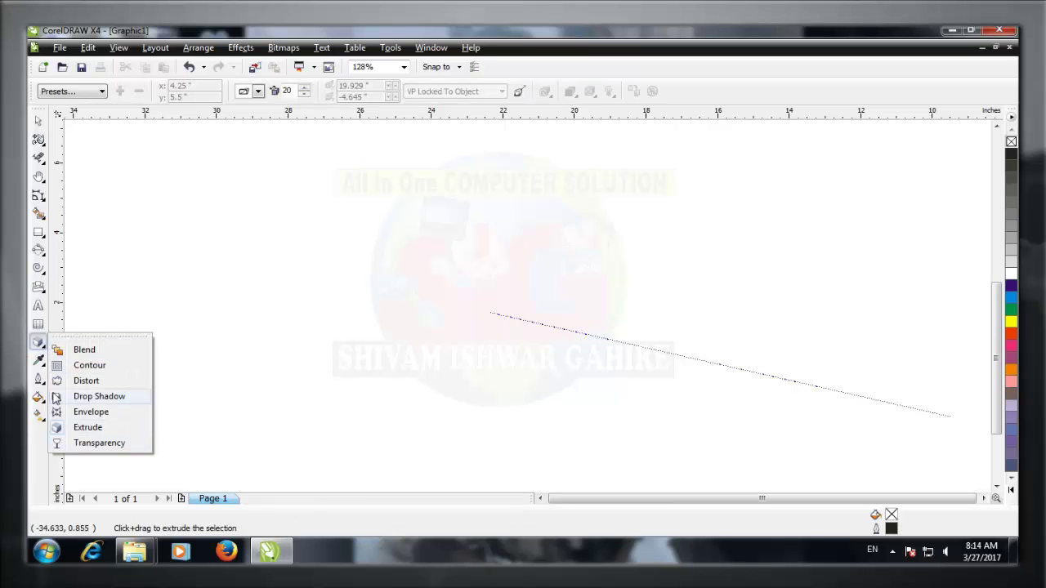
left_click(38, 232)
mouse_move(202, 193)
left_mouse_down()
mouse_move(476, 345)
mouse_move(576, 370)
left_mouse_up()
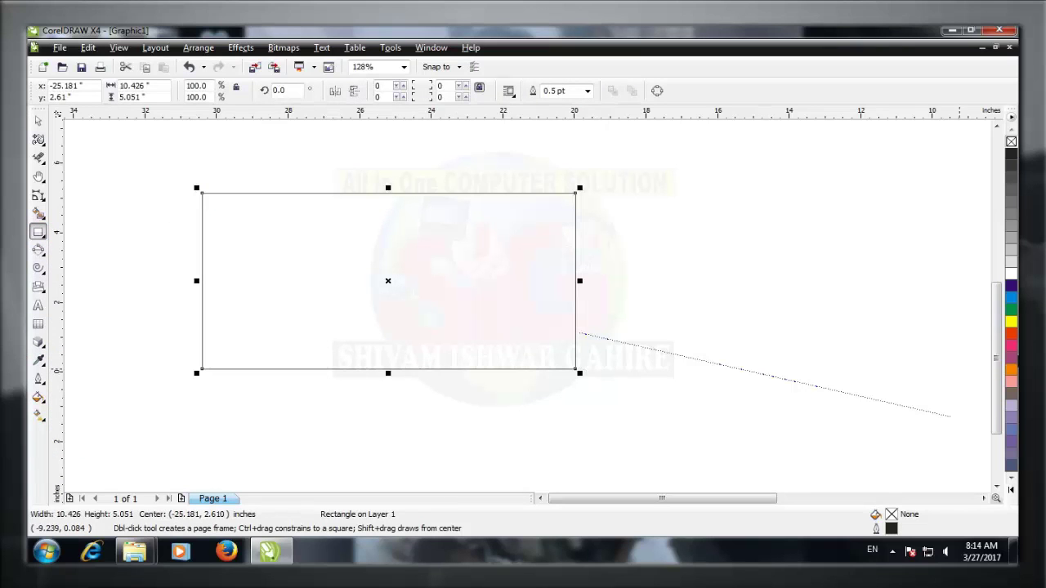
left_click(1011, 335)
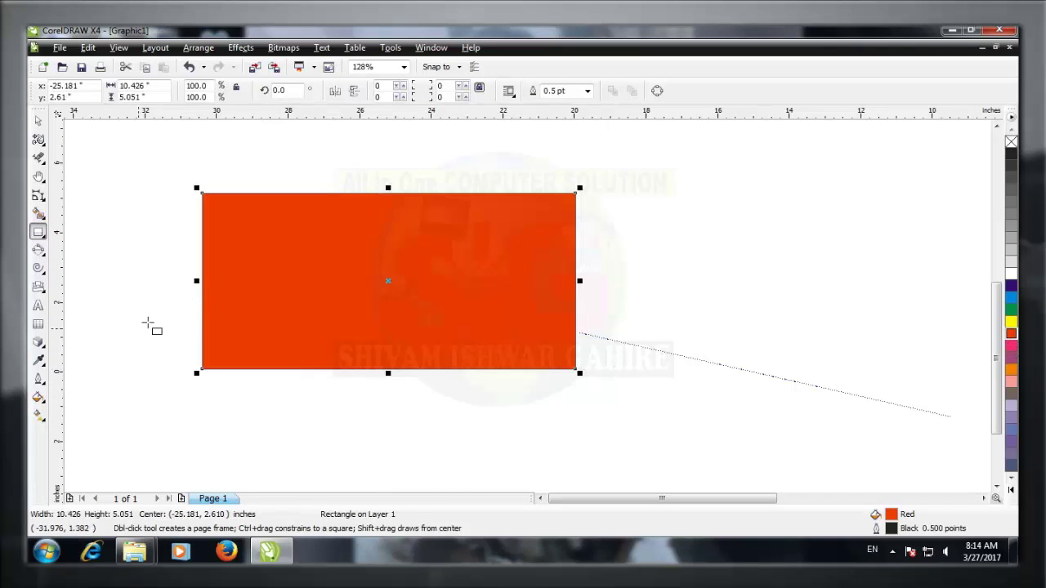
Apply a linear transparency fading toward the top and adjust its midpoint.
left_click(43, 353)
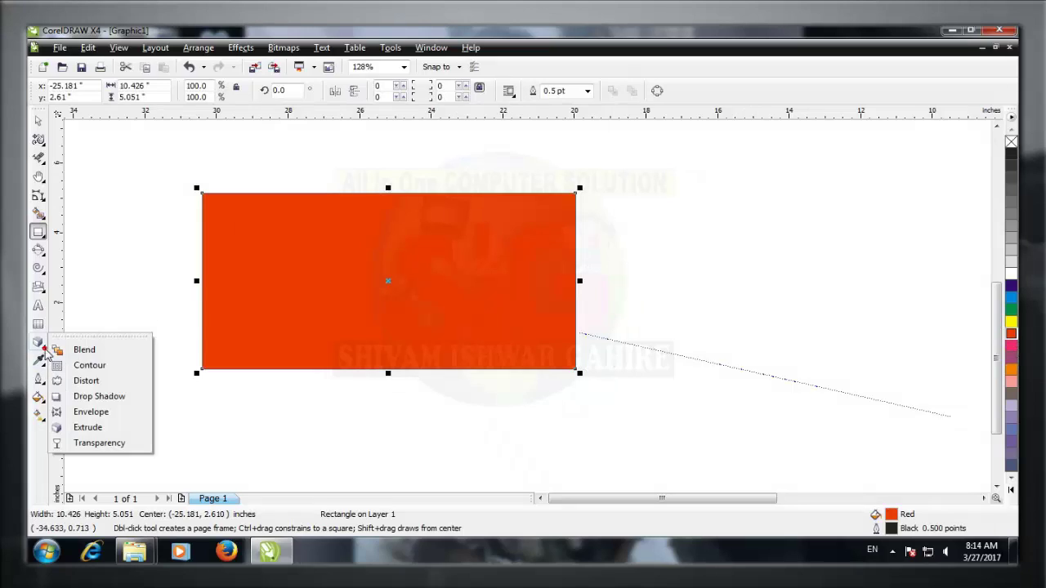
left_click(79, 442)
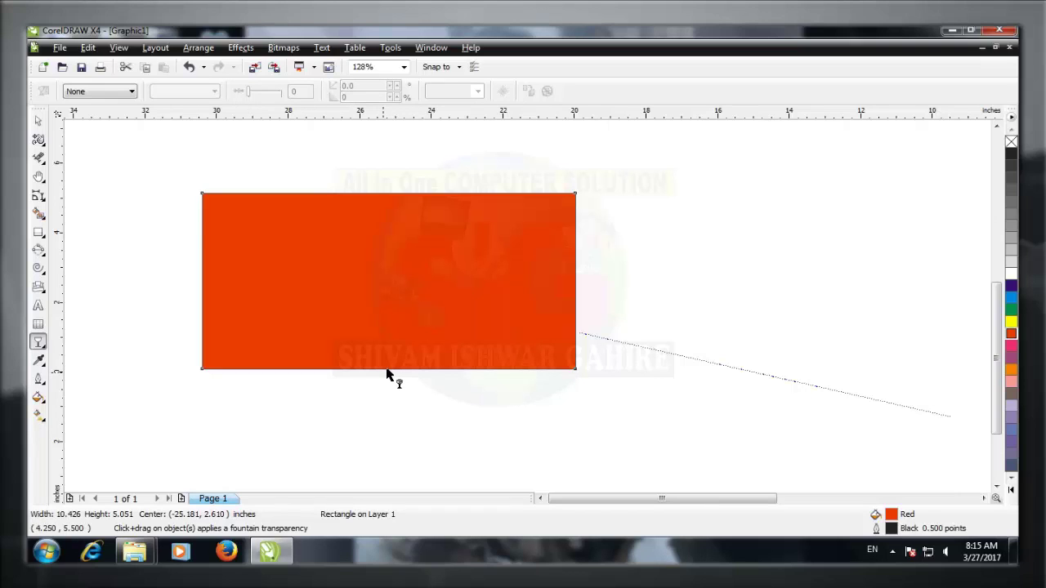
left_click(892, 553)
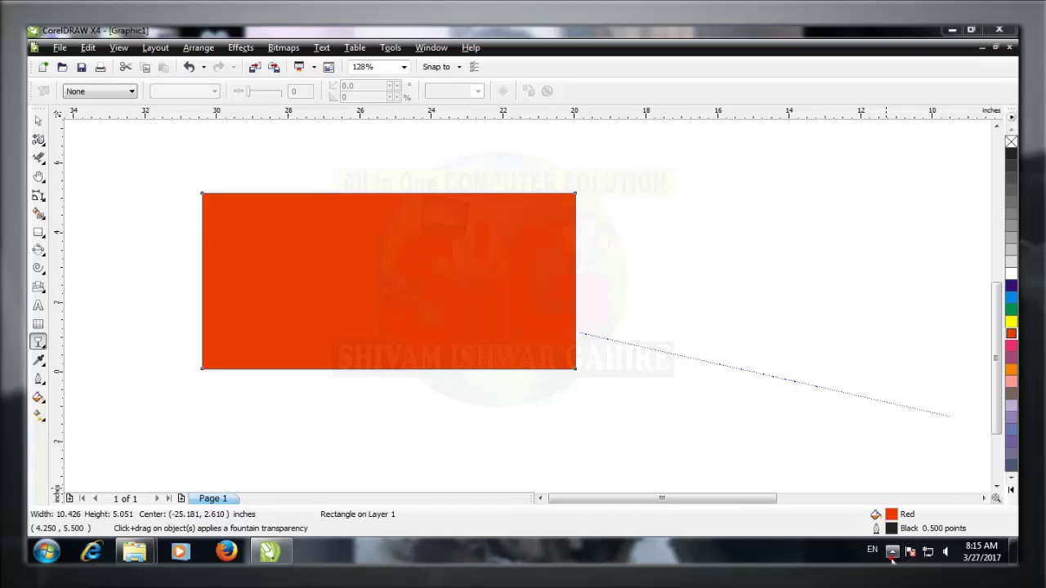
left_click(890, 555)
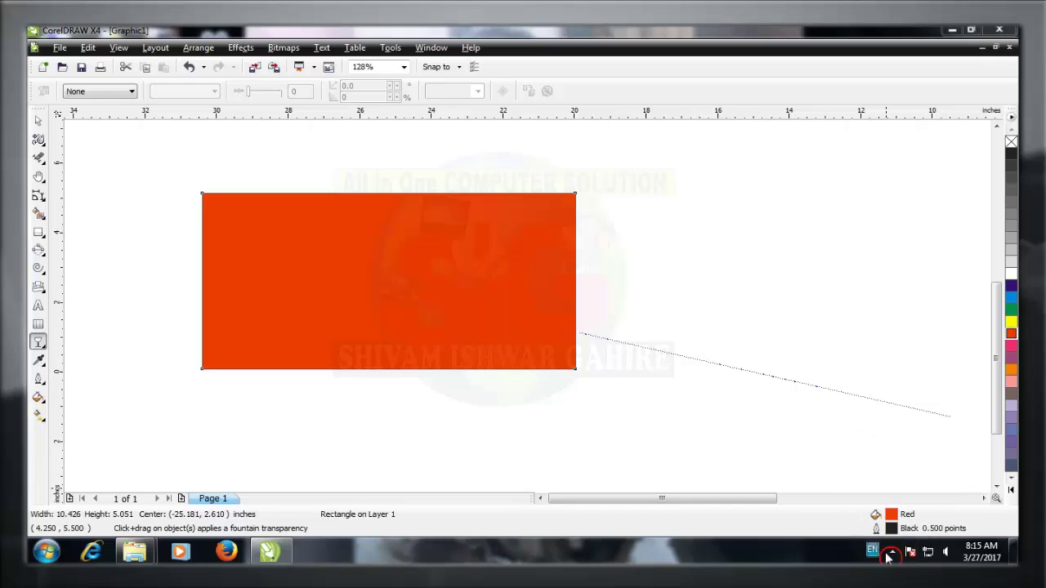
left_click(361, 369)
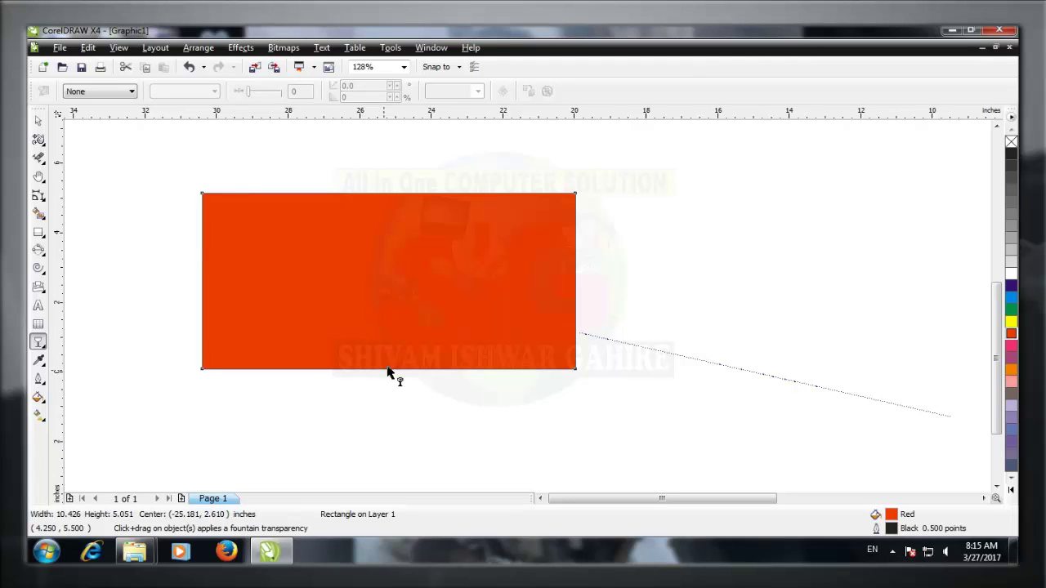
left_click_drag(381, 369, 386, 249)
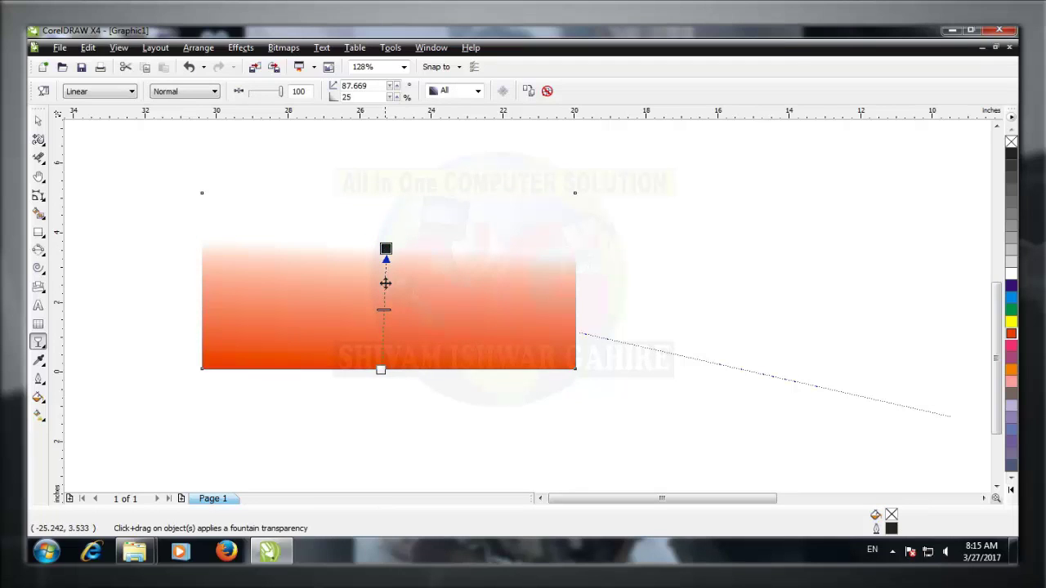
left_click_drag(384, 308, 384, 205)
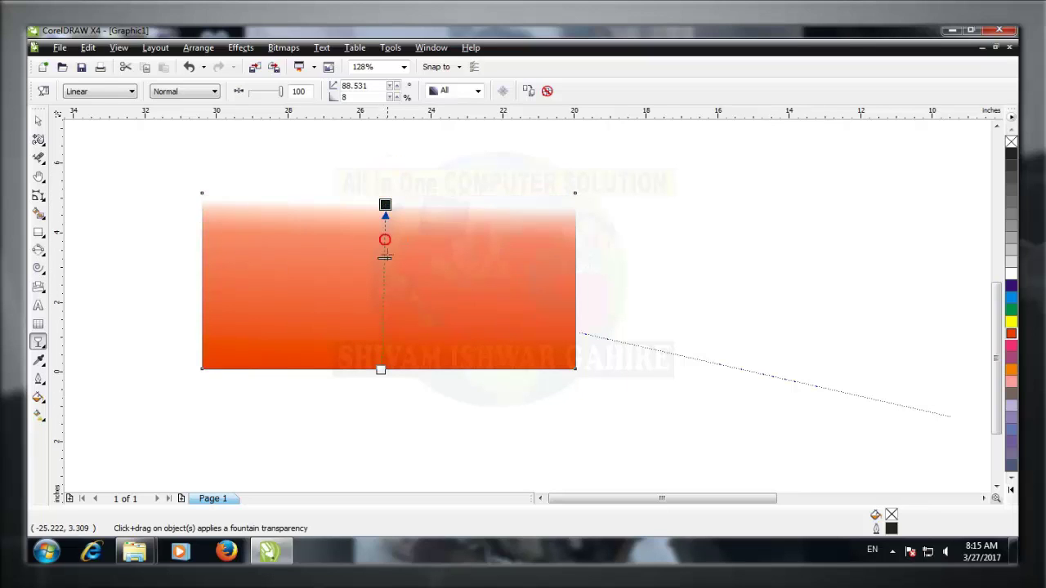
left_click_drag(385, 257, 384, 308)
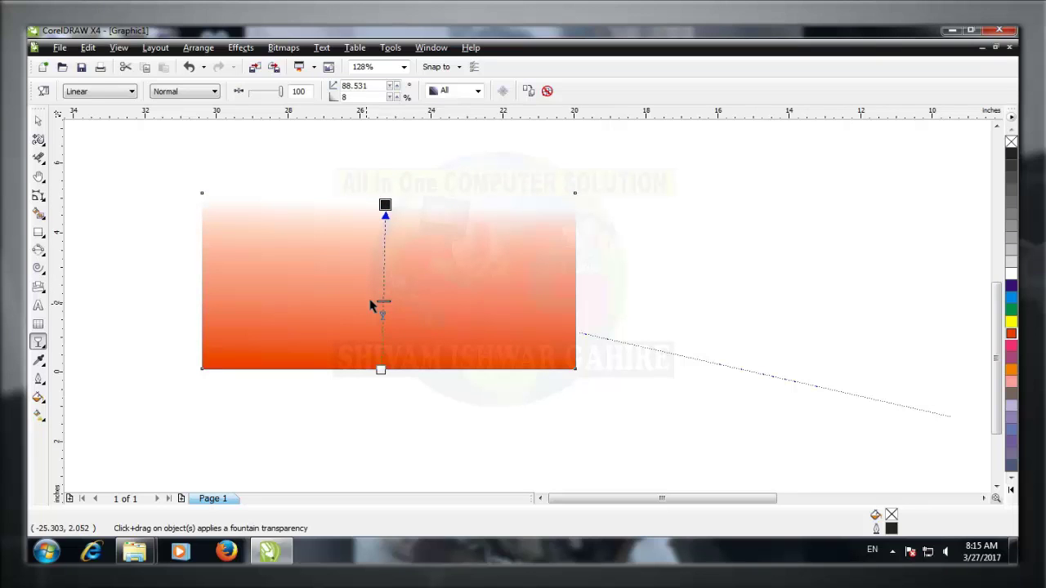
Select the faded rectangle, move it lower, and delete it.
left_click(38, 121)
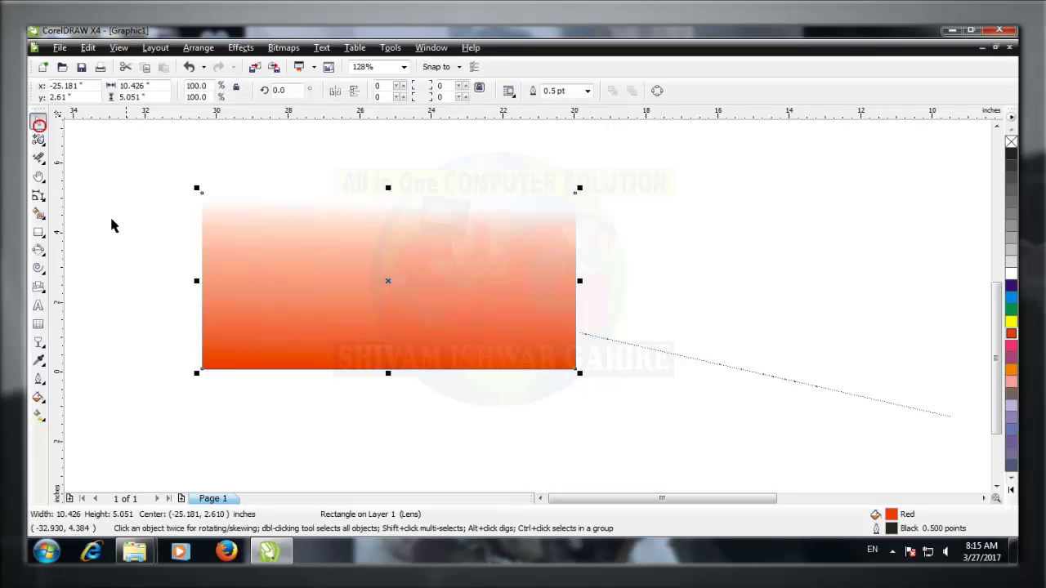
left_click(164, 280)
left_click_drag(314, 302, 315, 338)
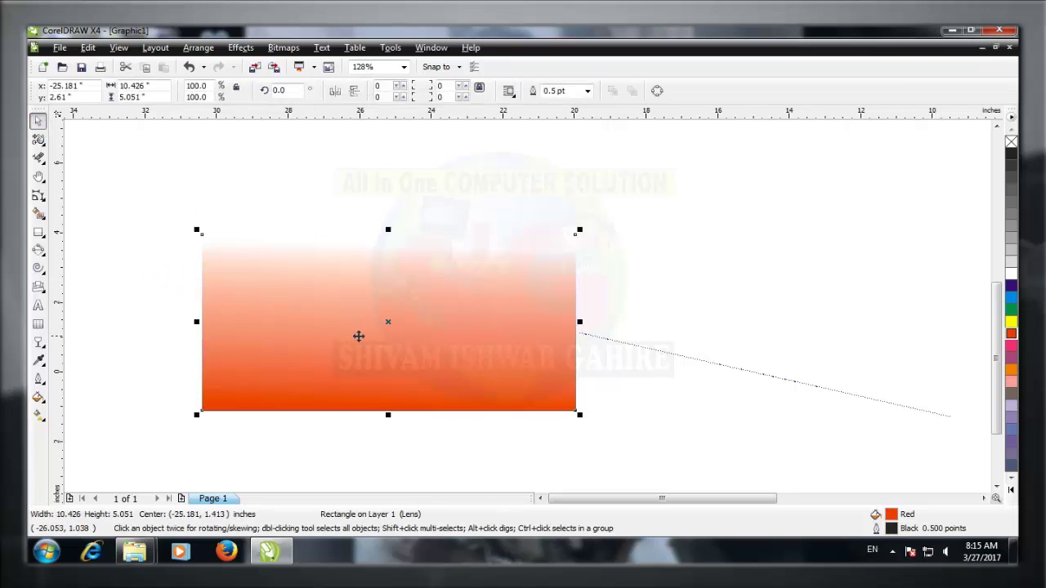
key("Delete")
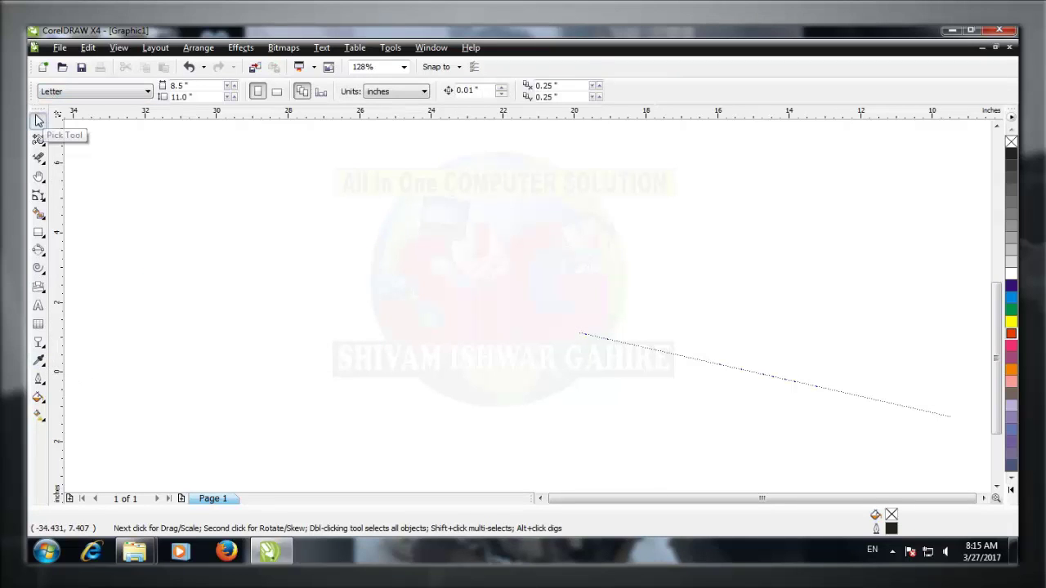
left_click(38, 158)
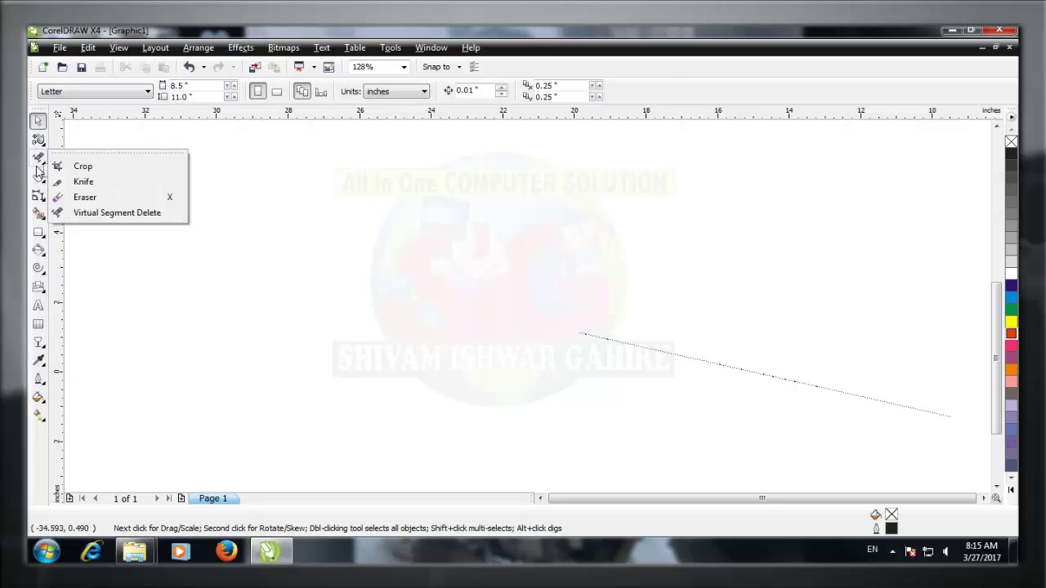
left_click(38, 360)
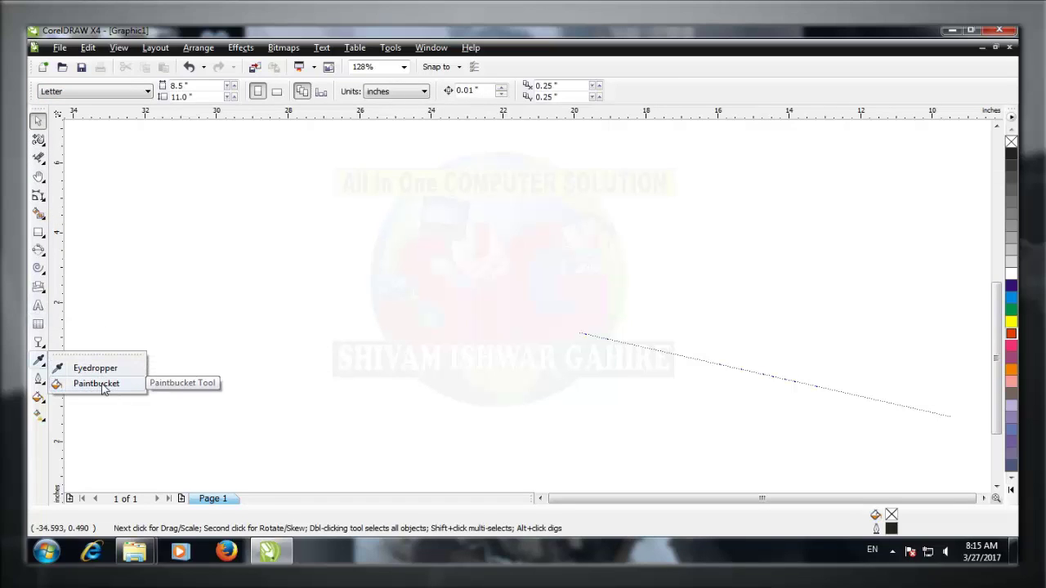
left_click(80, 384)
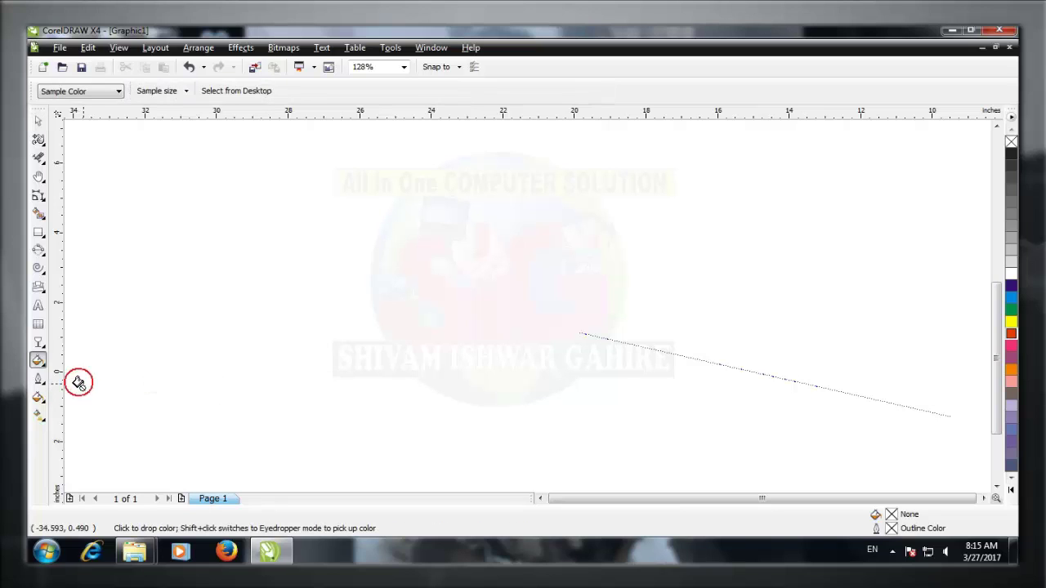
left_click(38, 361)
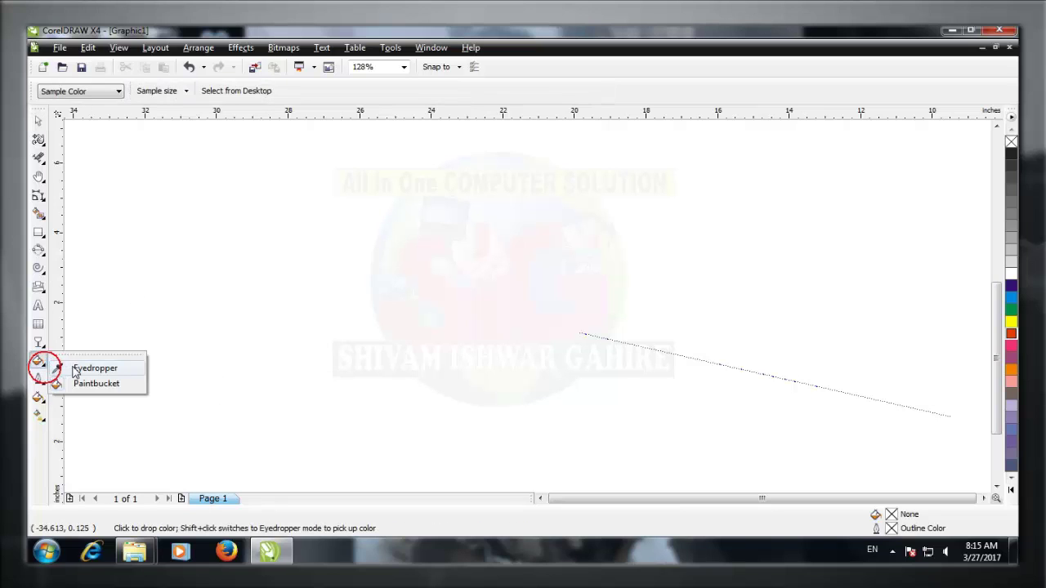
left_click(78, 364)
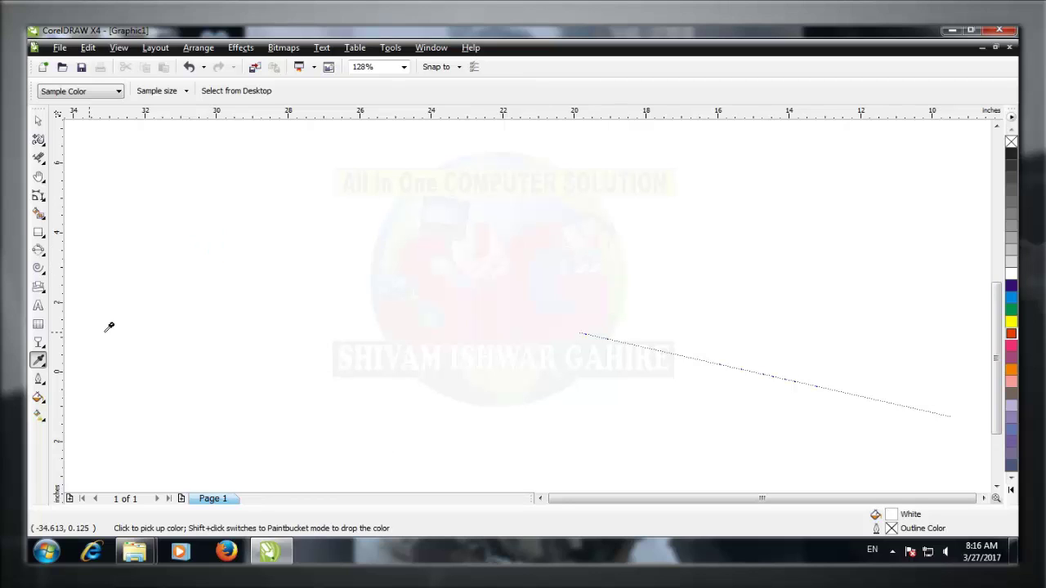
left_click(38, 360)
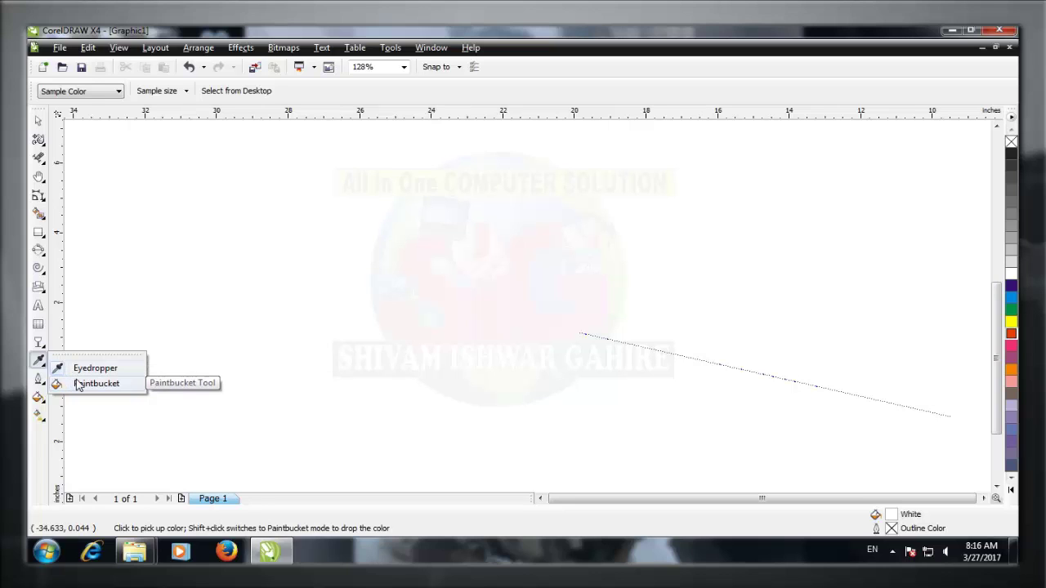
left_click(78, 384)
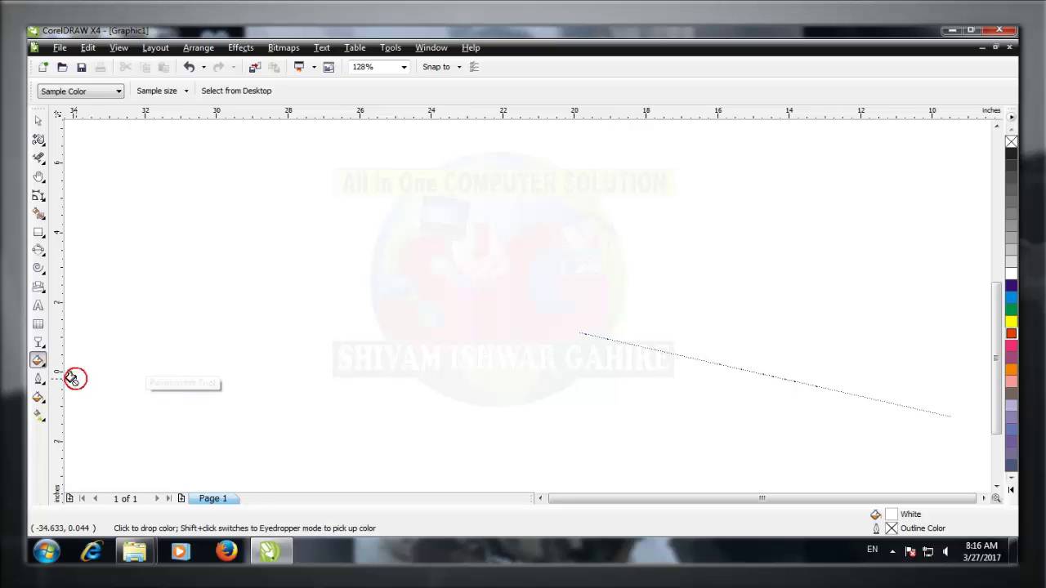
left_click(38, 232)
left_click_drag(176, 218, 545, 445)
left_click(355, 292)
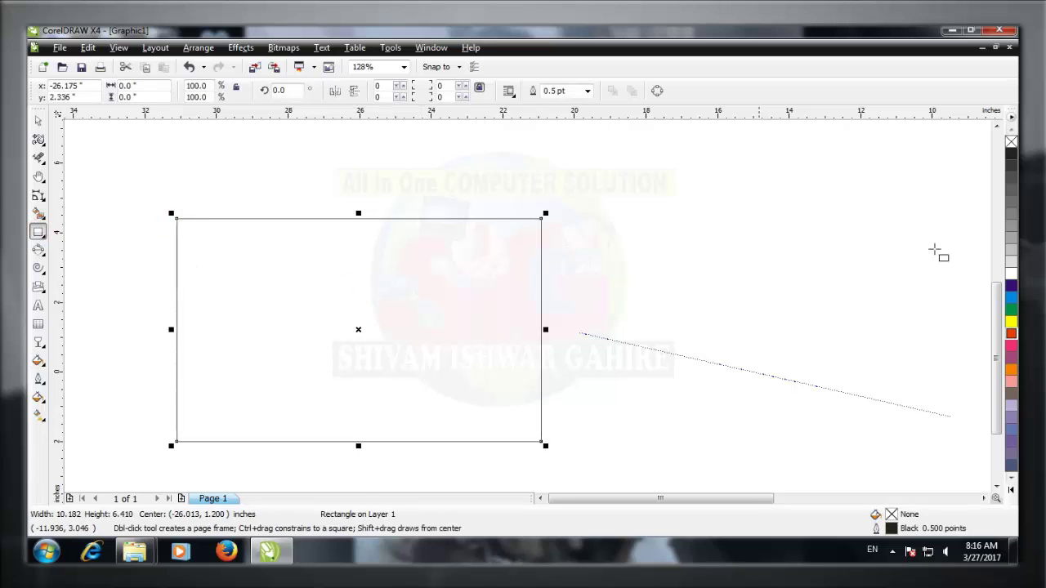
left_click(38, 360)
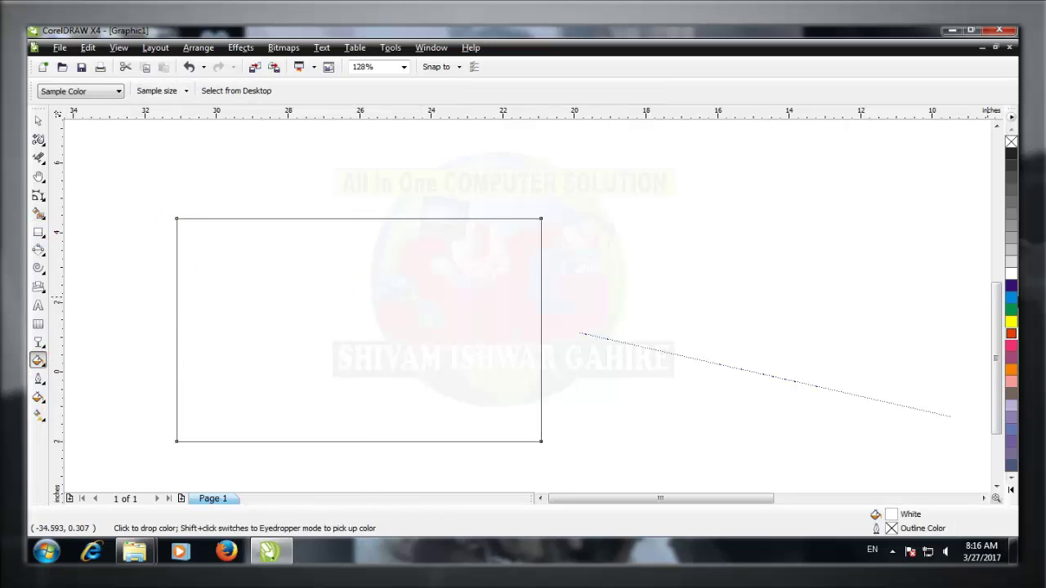
left_click(1011, 298)
left_click(452, 304)
left_click(38, 122)
left_click(239, 235)
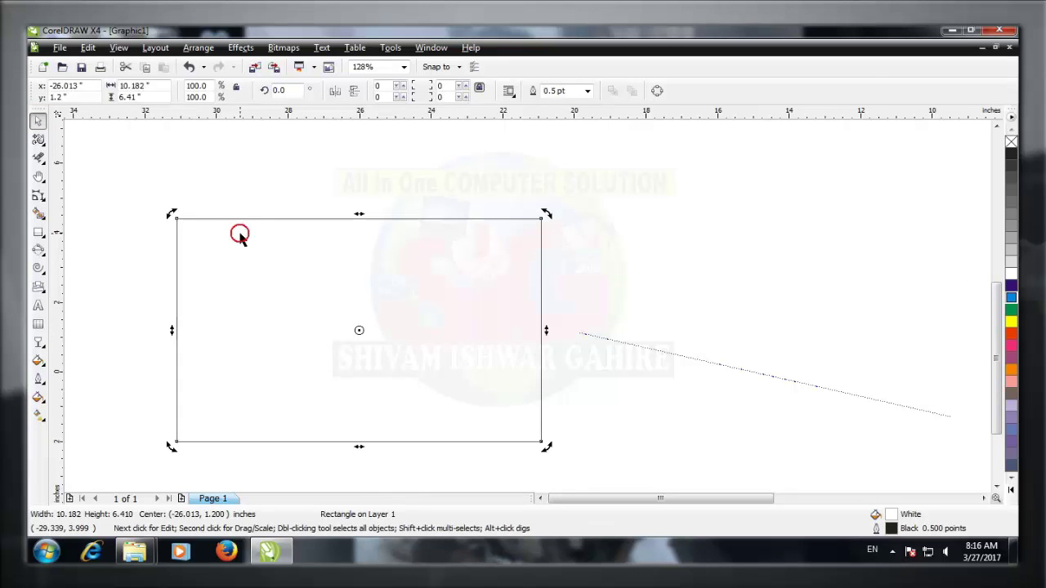
key("Delete")
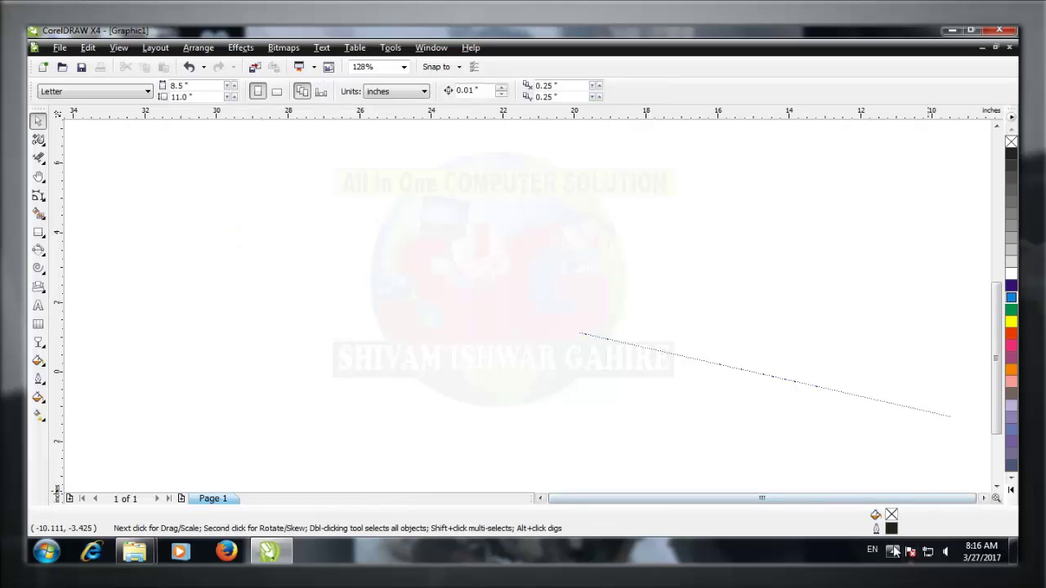
left_click(892, 551)
left_click(894, 551)
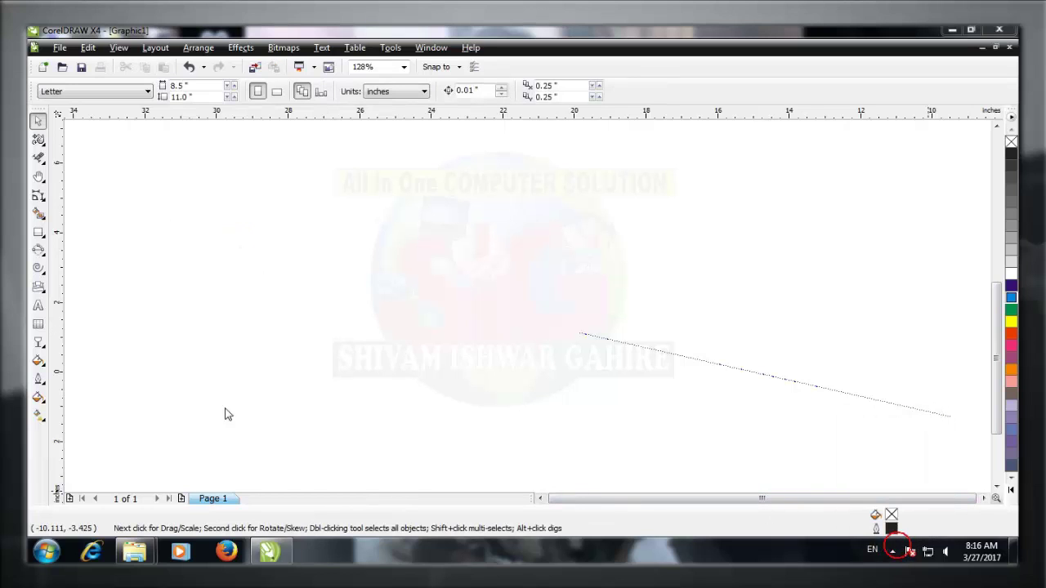
left_click(38, 381)
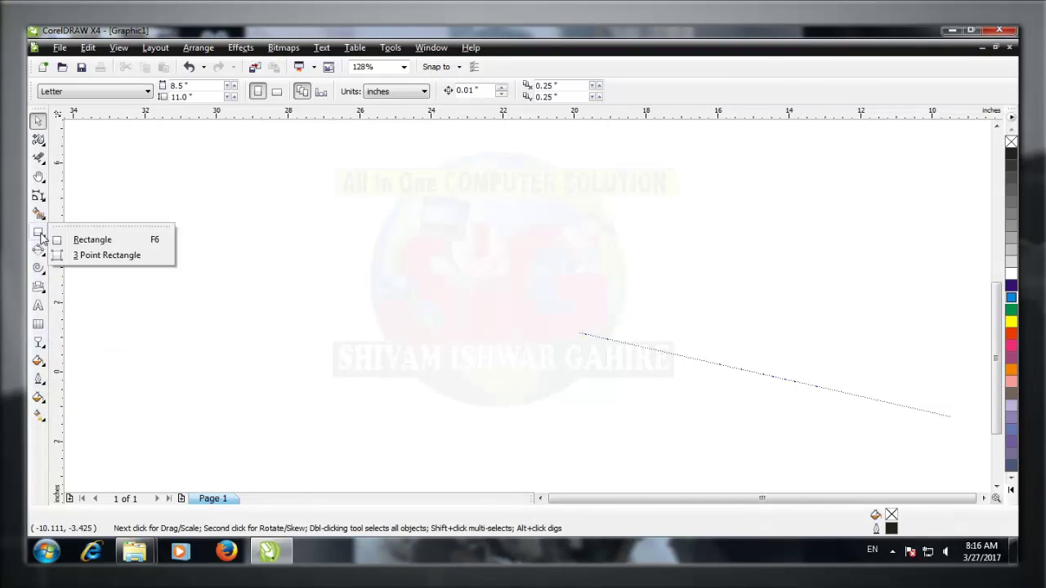
left_click(39, 231)
mouse_move(268, 185)
left_mouse_down()
mouse_move(303, 238)
mouse_move(541, 374)
left_mouse_up()
left_click(1012, 286)
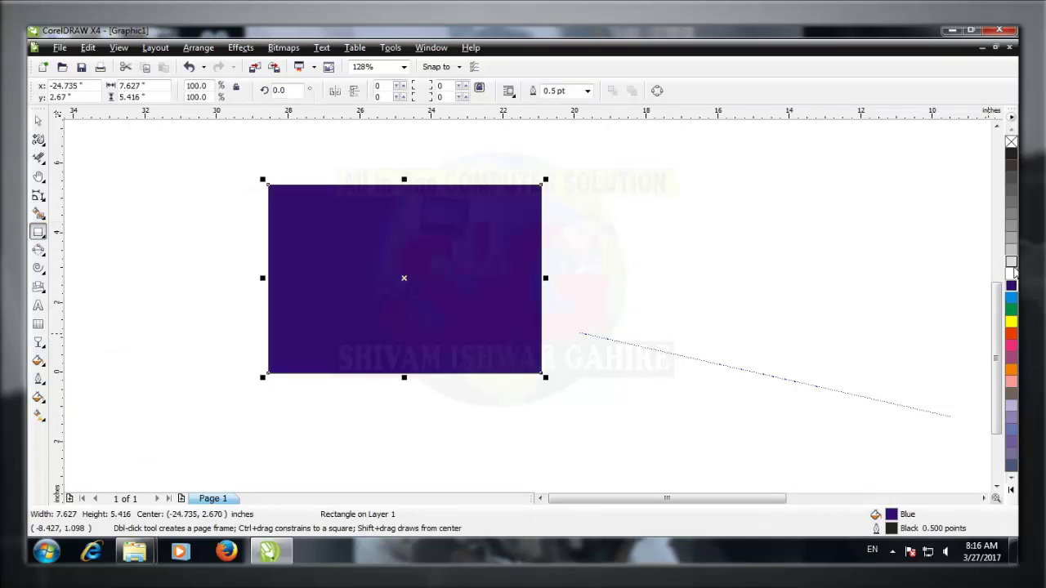
right_click(1012, 323)
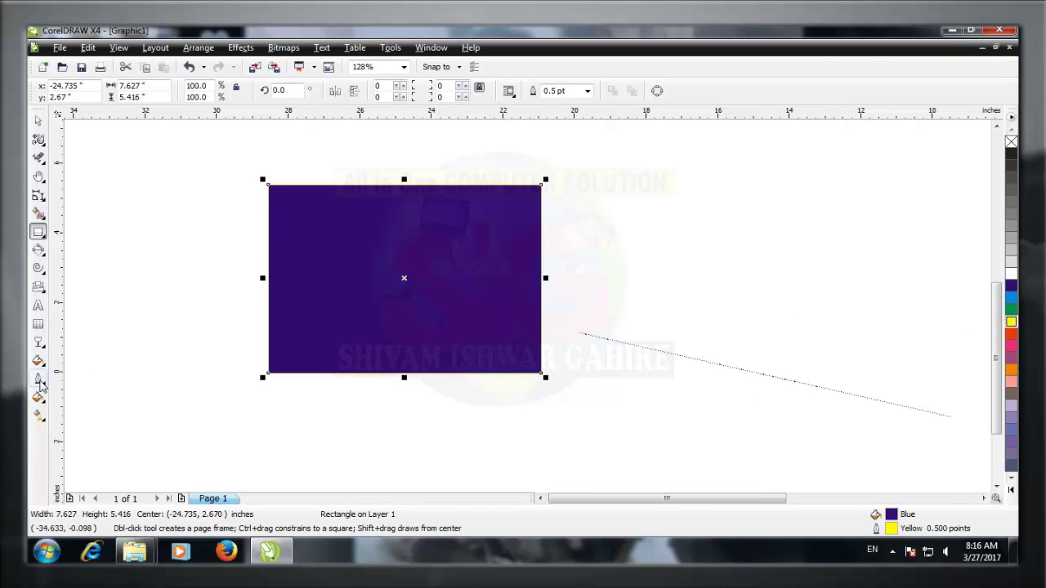
left_click(39, 379)
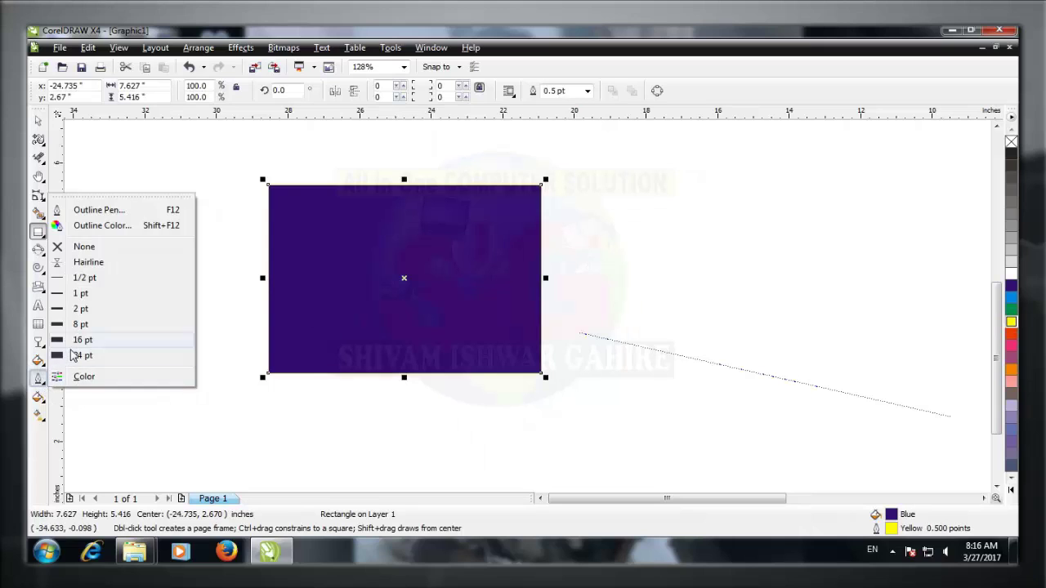
left_click(78, 304)
left_click(43, 364)
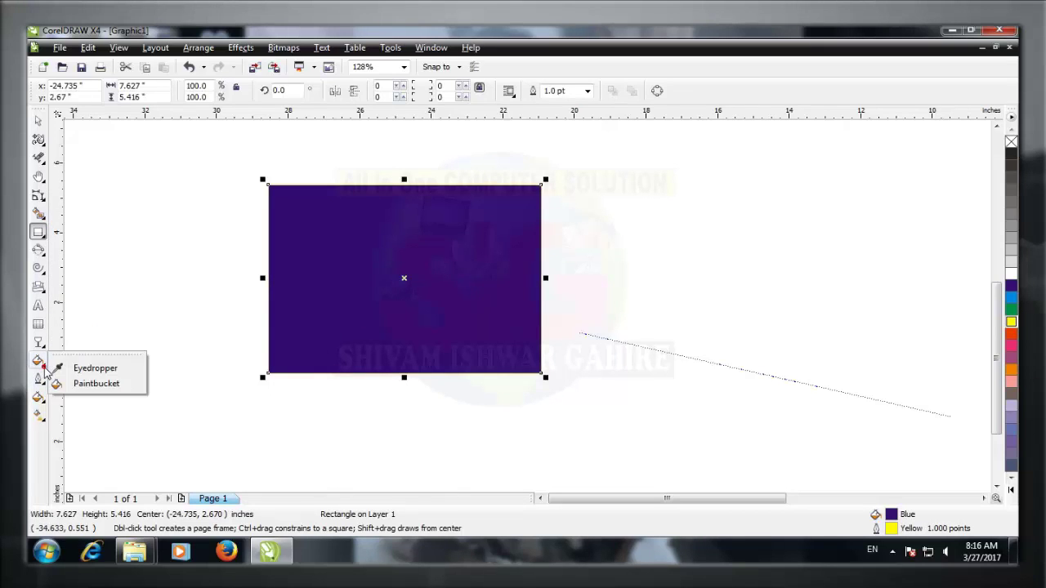
left_click(38, 378)
left_click(70, 356)
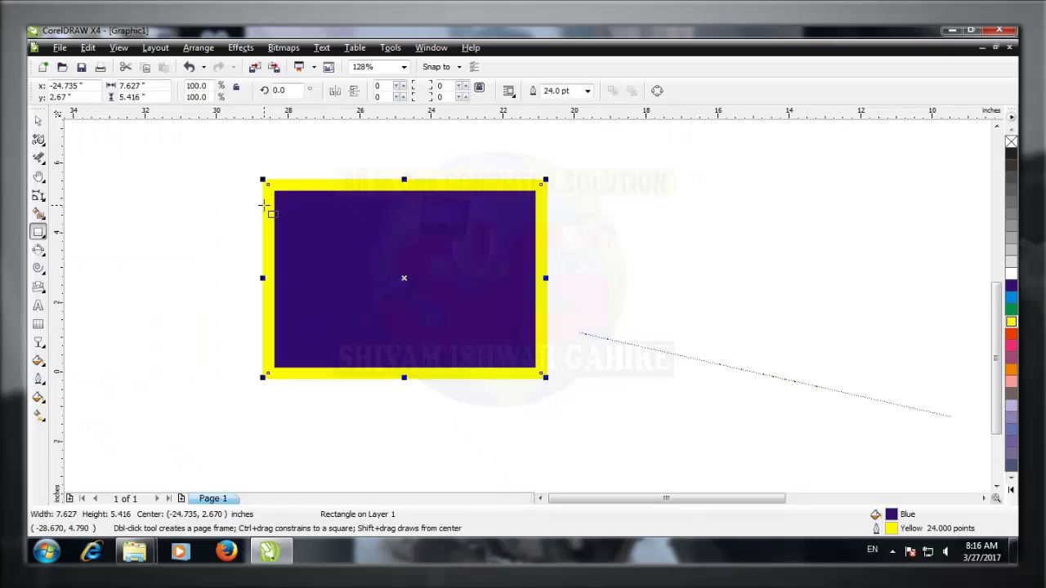
left_click(39, 380)
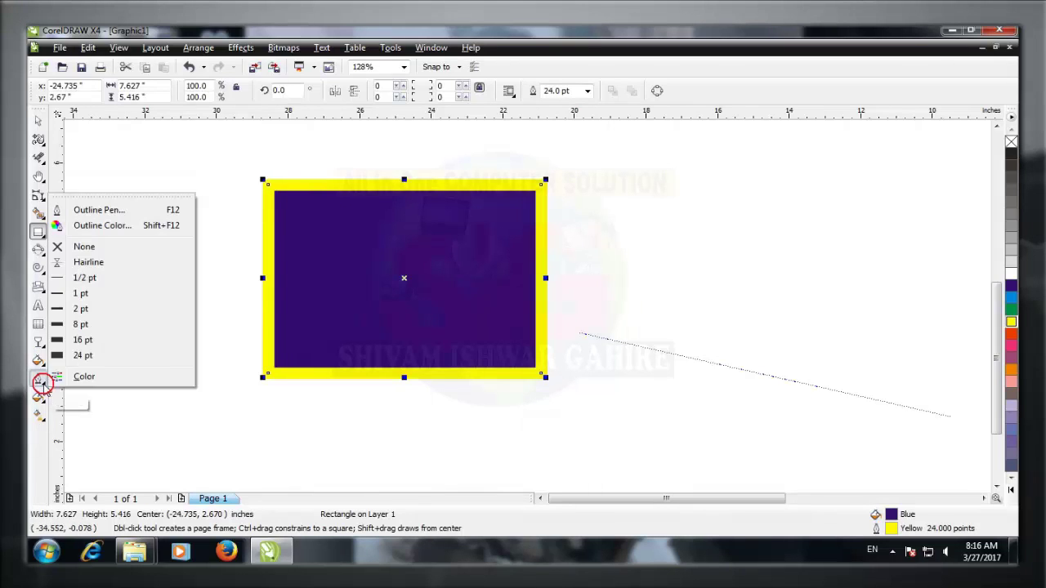
left_click(39, 381)
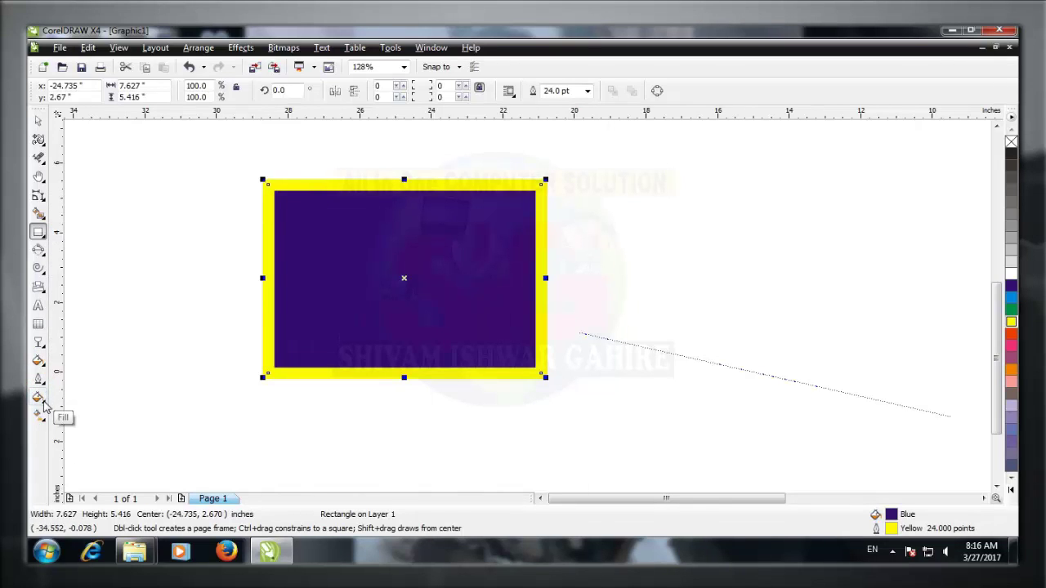
left_click(39, 398)
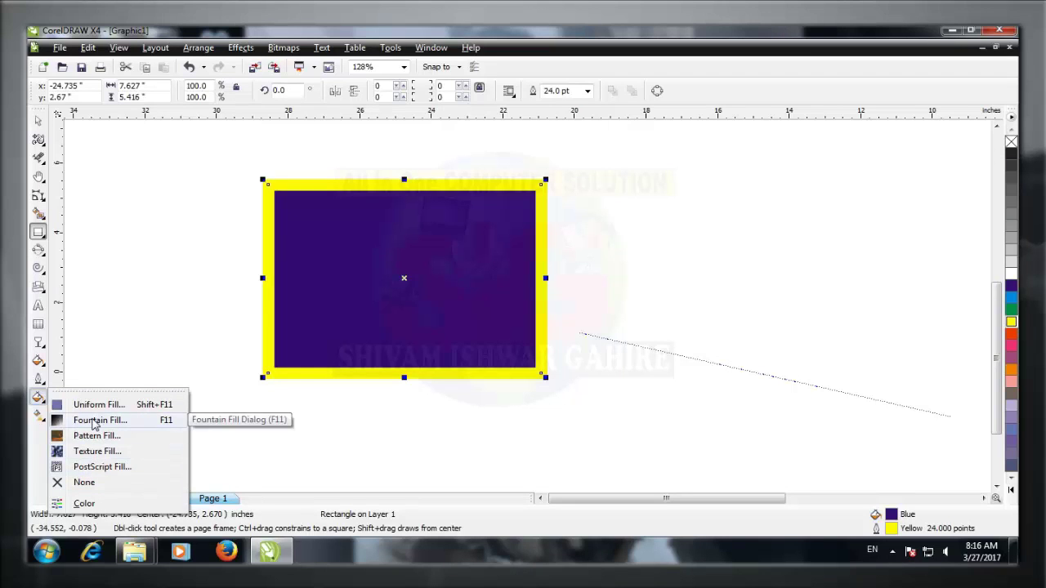
left_click(38, 120)
left_click(351, 269)
key("Delete")
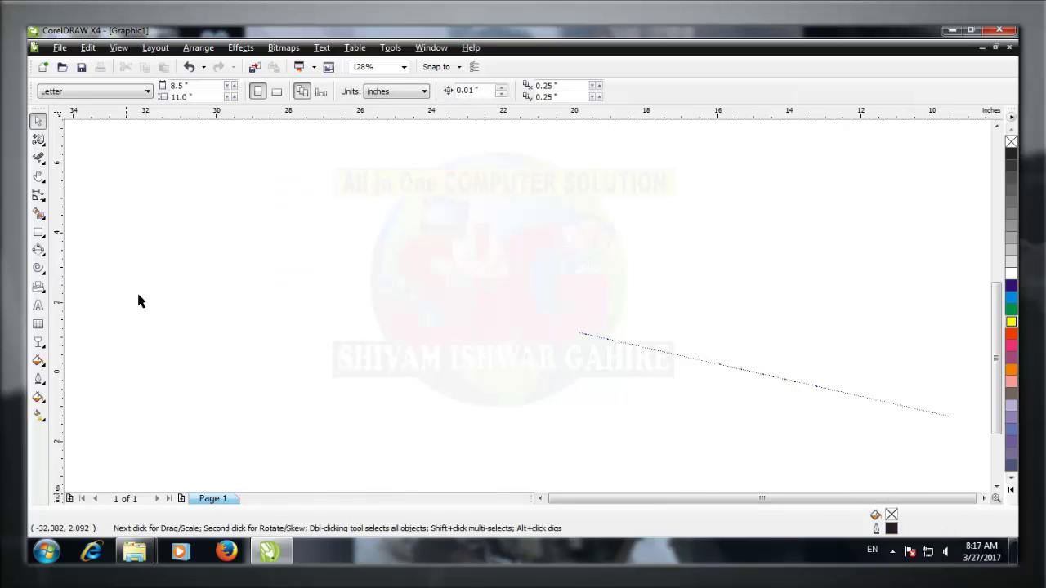
Draw a 10.324 × 6.126 inch rectangle and nudge it slightly down.
left_click(38, 234)
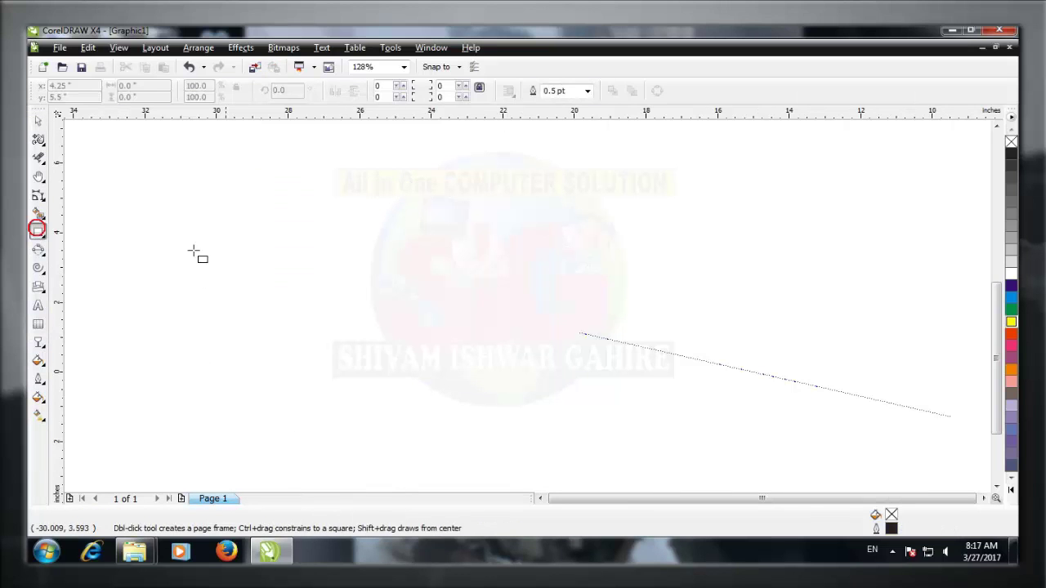
left_click_drag(222, 174, 591, 388)
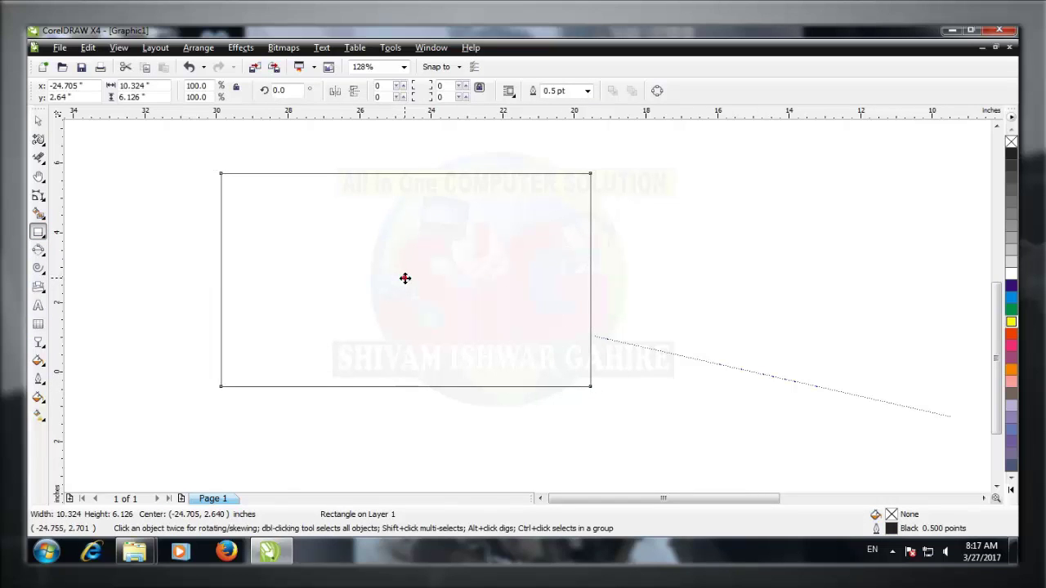
left_click_drag(403, 279, 403, 299)
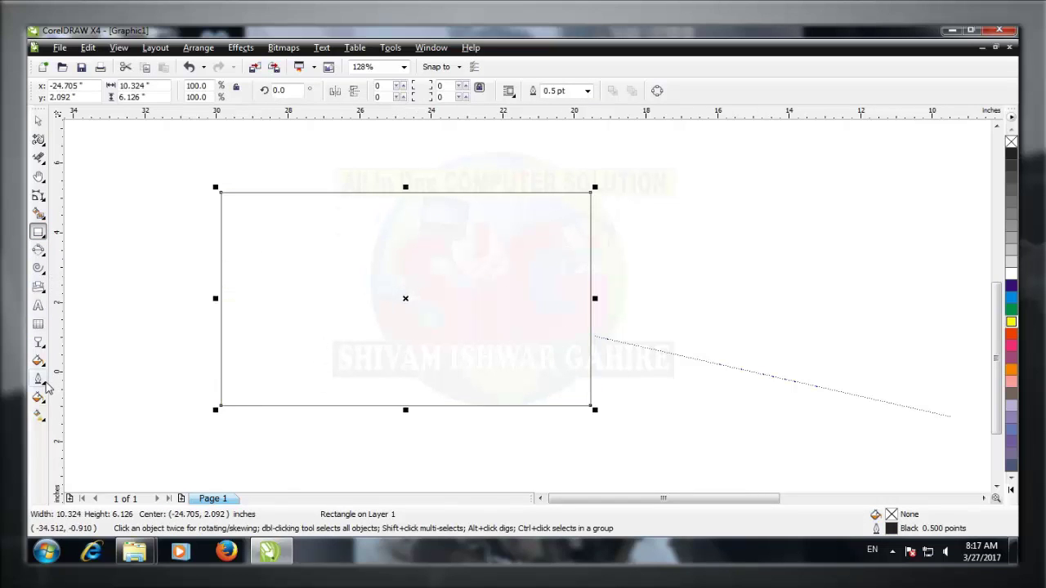
Bring up the Fountain Fill settings from the Fill flyout.
left_click(38, 380)
left_click(37, 397)
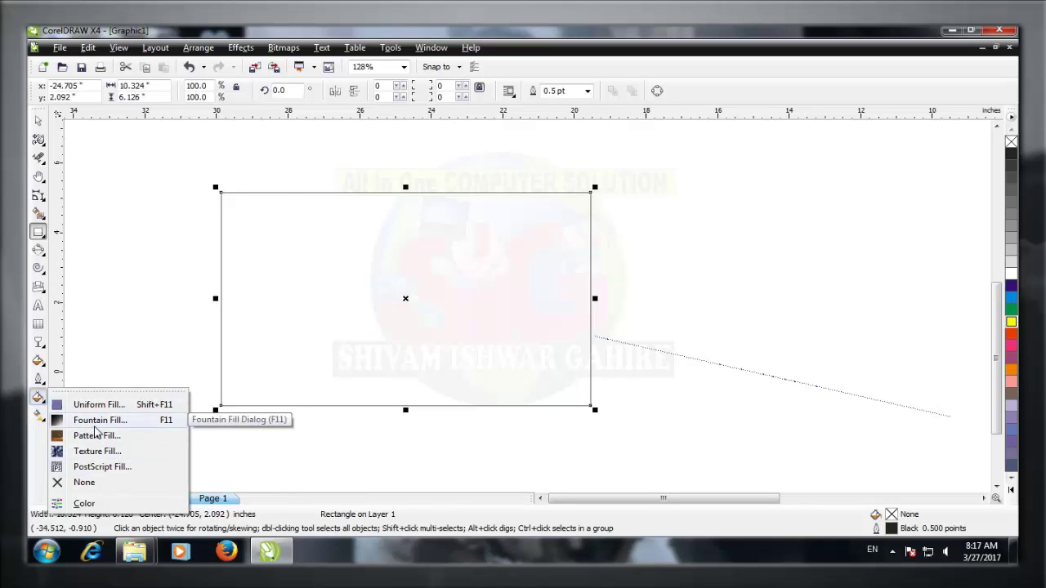
left_click(98, 421)
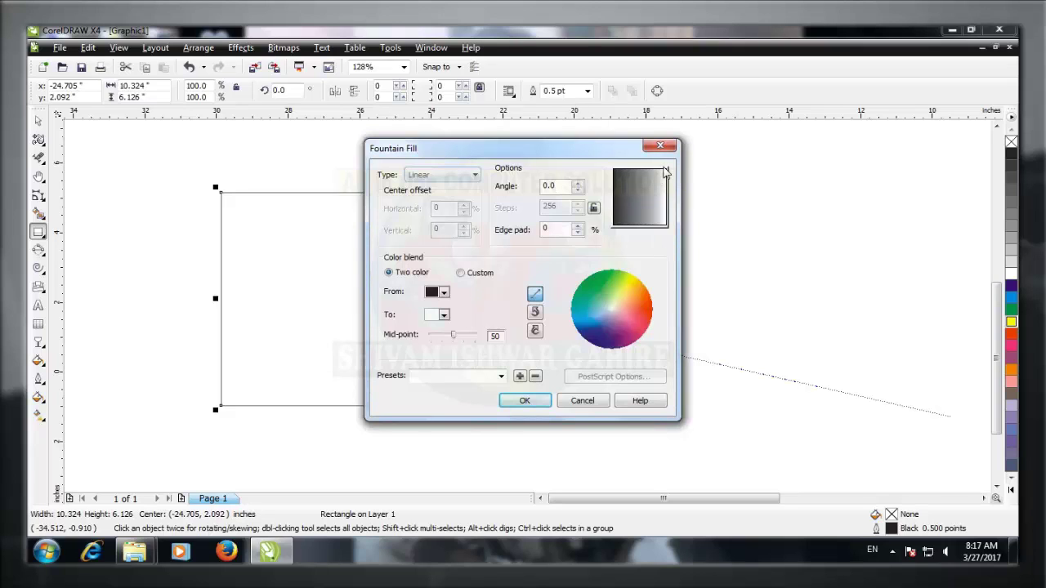
Close the Fountain Fill dialog without applying, then reopen it from the fill flyout.
left_click(661, 145)
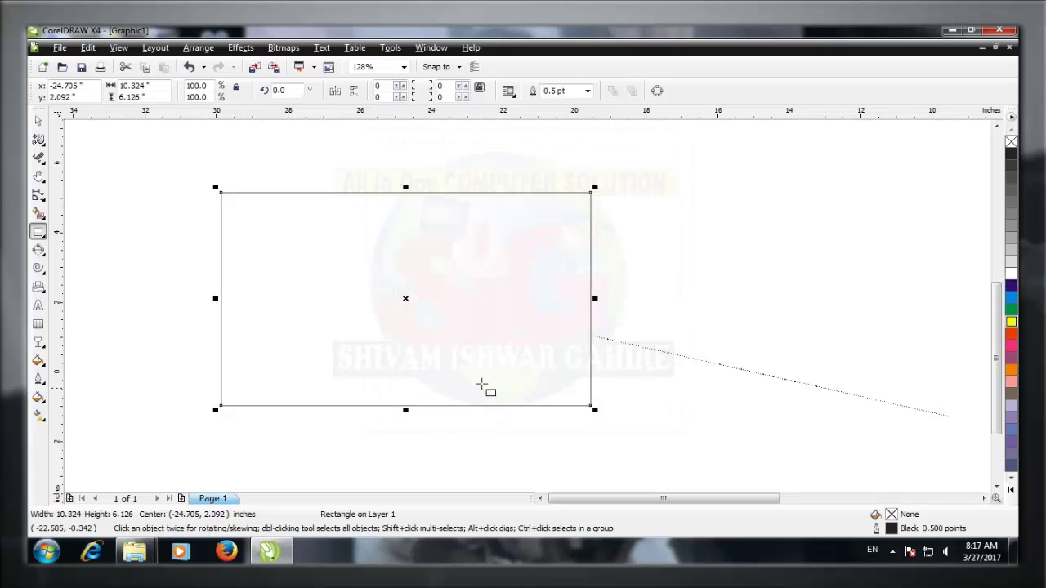
left_click(38, 360)
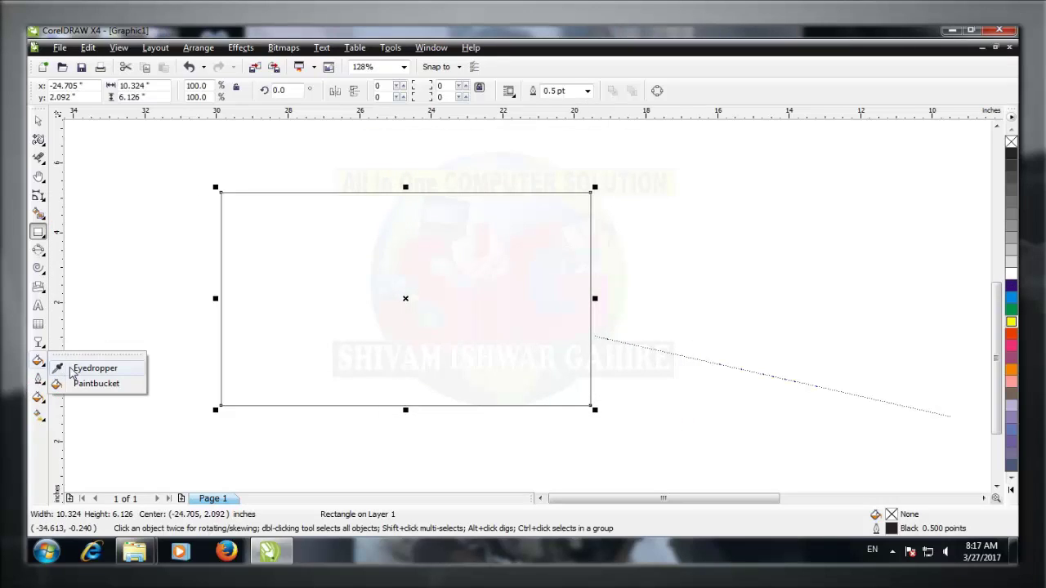
left_click(38, 378)
left_click(38, 397)
left_click(94, 420)
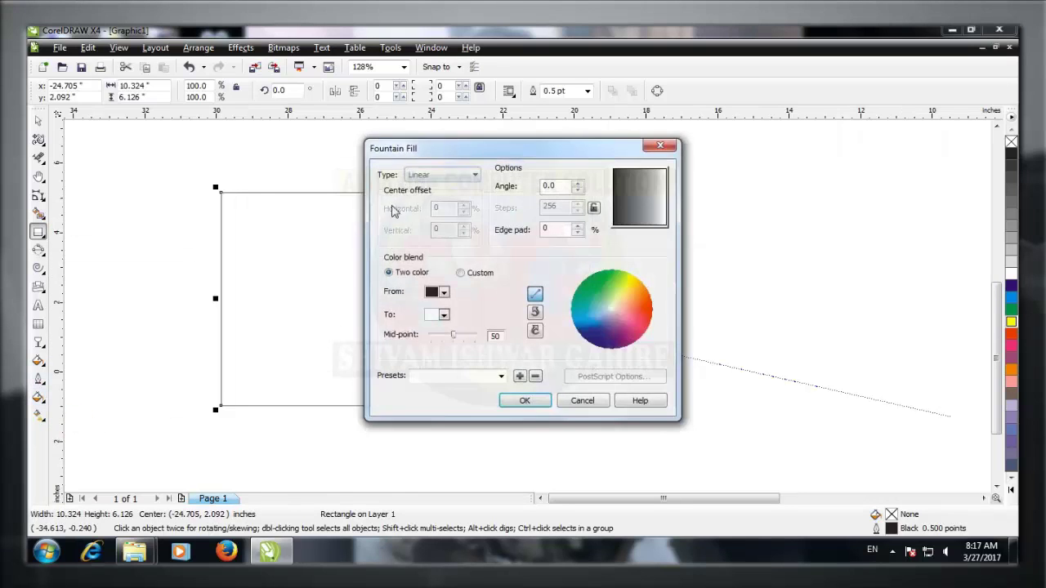
Apply a Conical fountain fill from green to pale yellow with mid-point 25.
left_click_drag(427, 147, 549, 139)
left_click(585, 166)
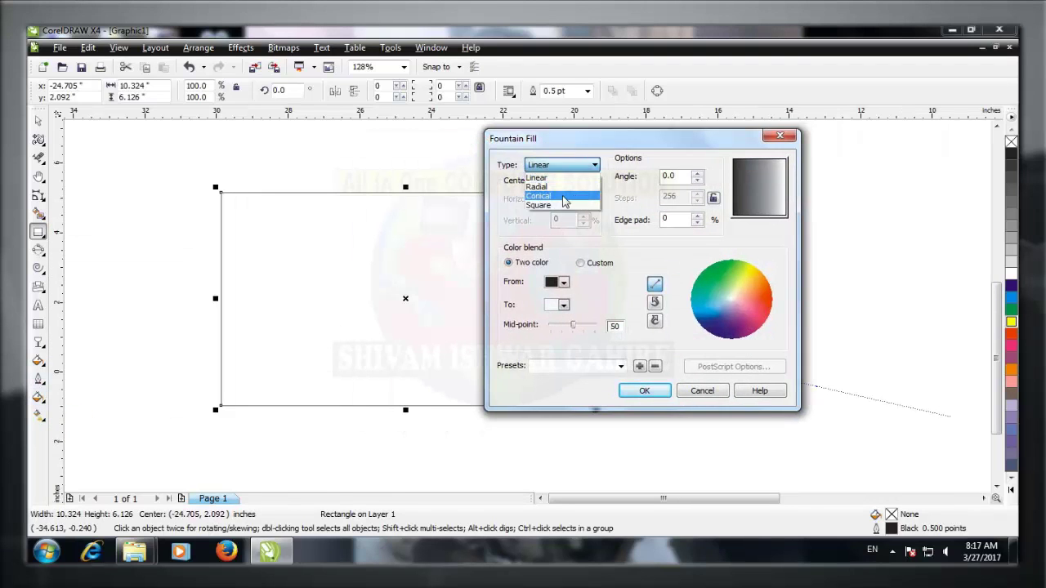
left_click(557, 197)
left_click(563, 282)
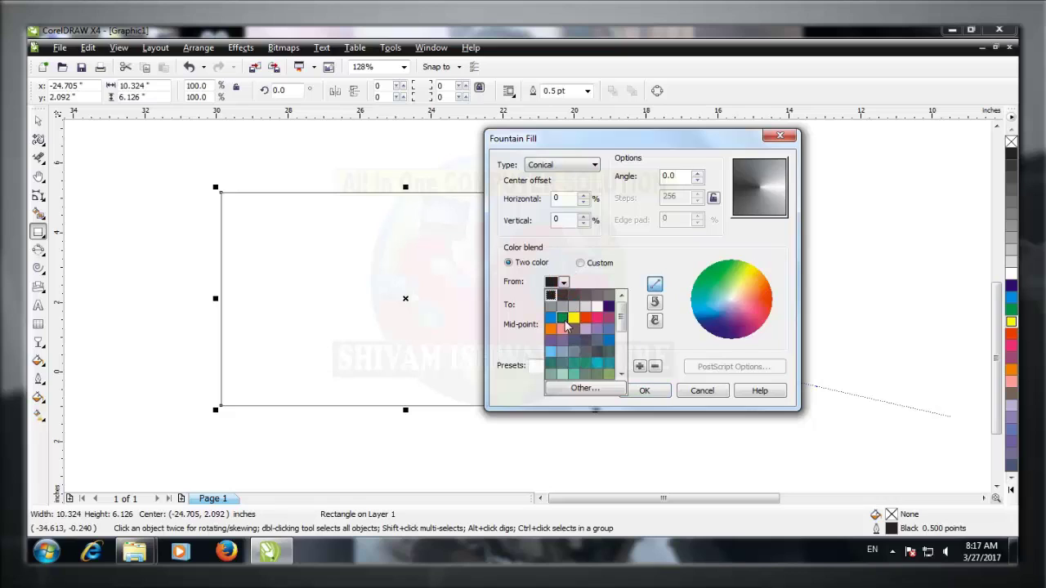
left_click(562, 320)
left_click(564, 304)
left_click(602, 338)
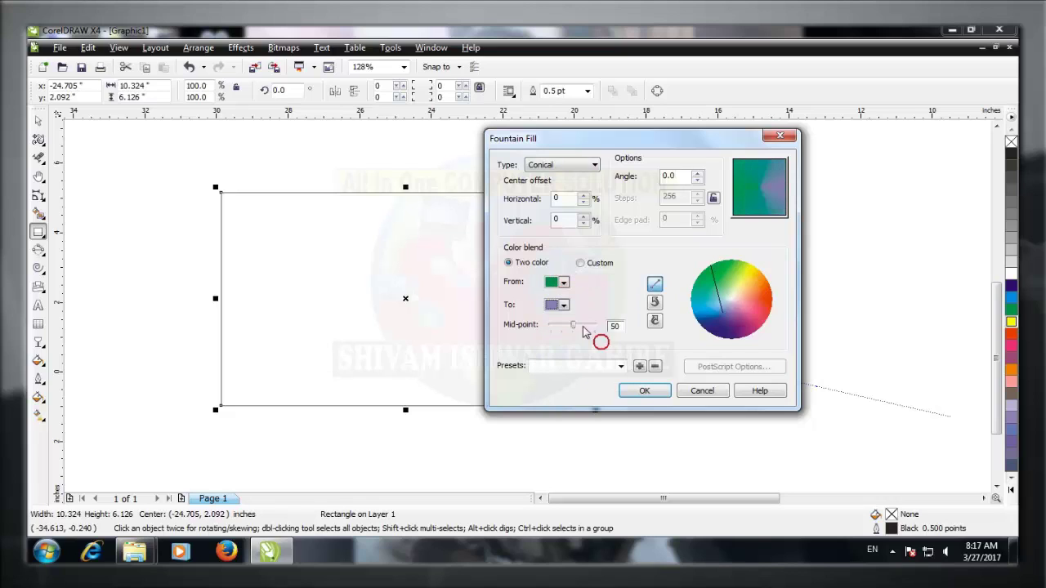
left_click_drag(572, 324, 563, 326)
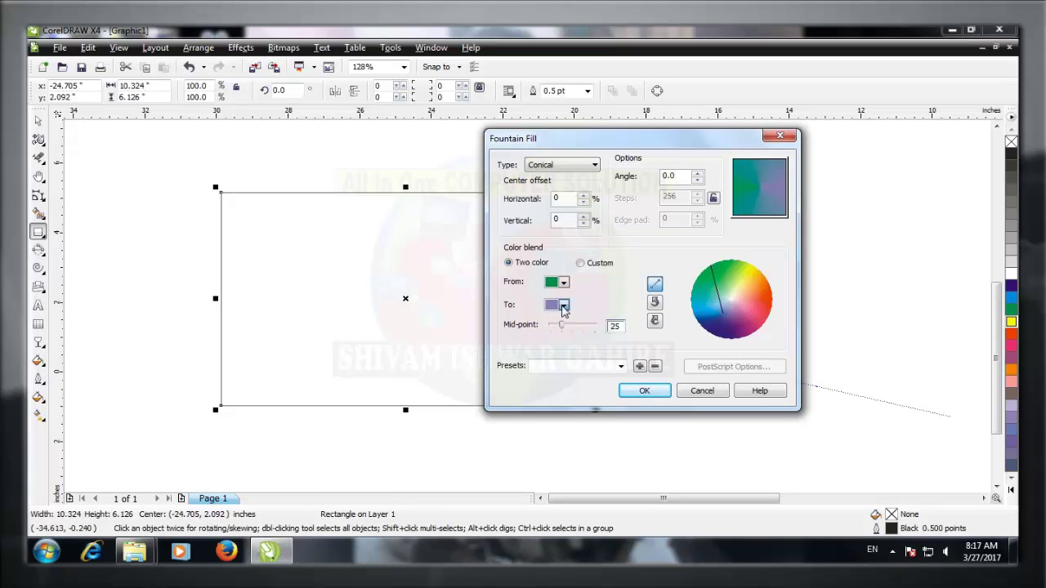
left_click(563, 305)
left_click(582, 389)
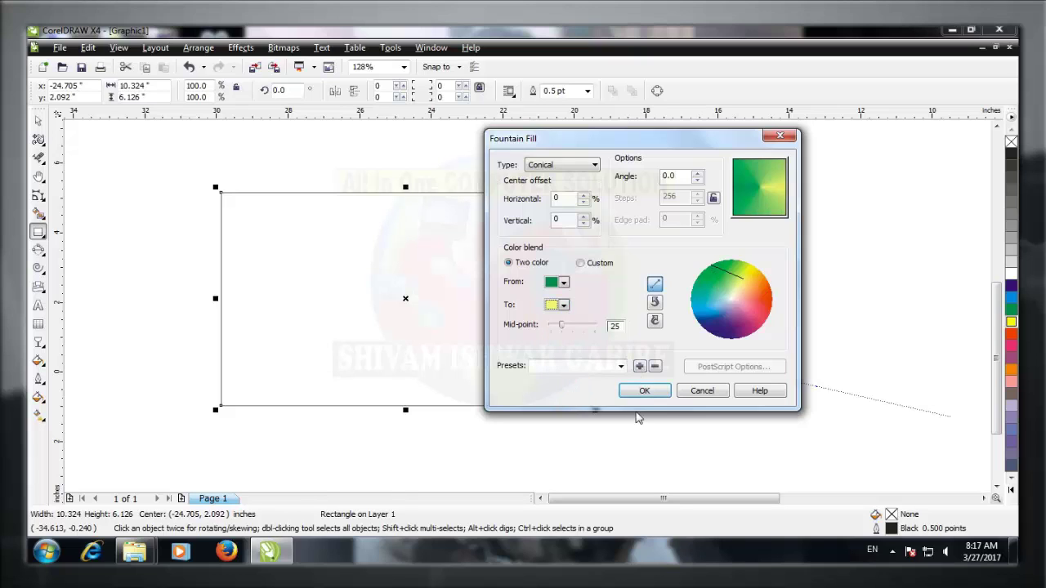
left_click(645, 391)
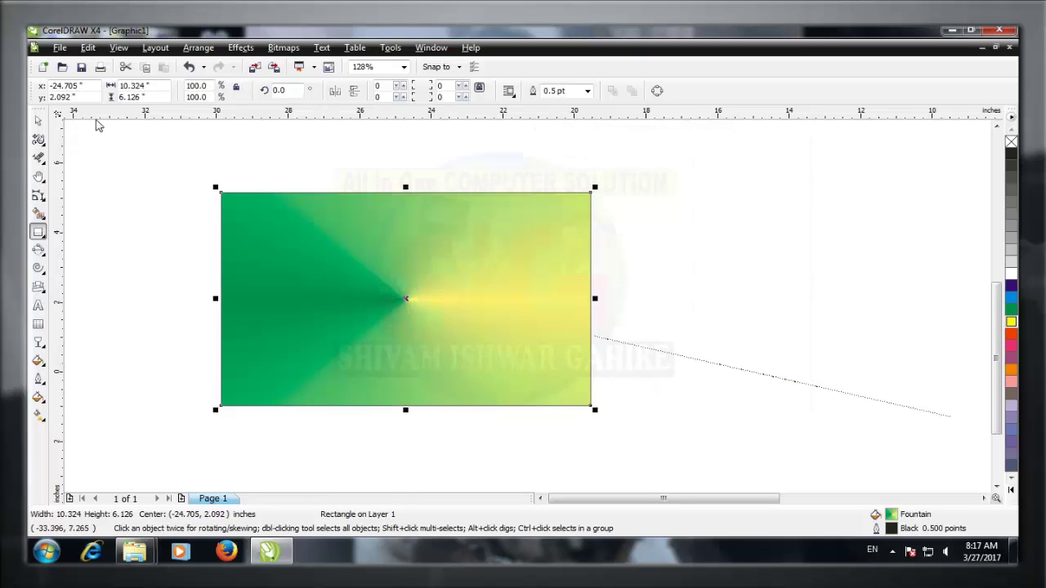
Select the conical-filled rectangle with the Pick tool and delete it.
left_click(38, 120)
left_click(161, 222)
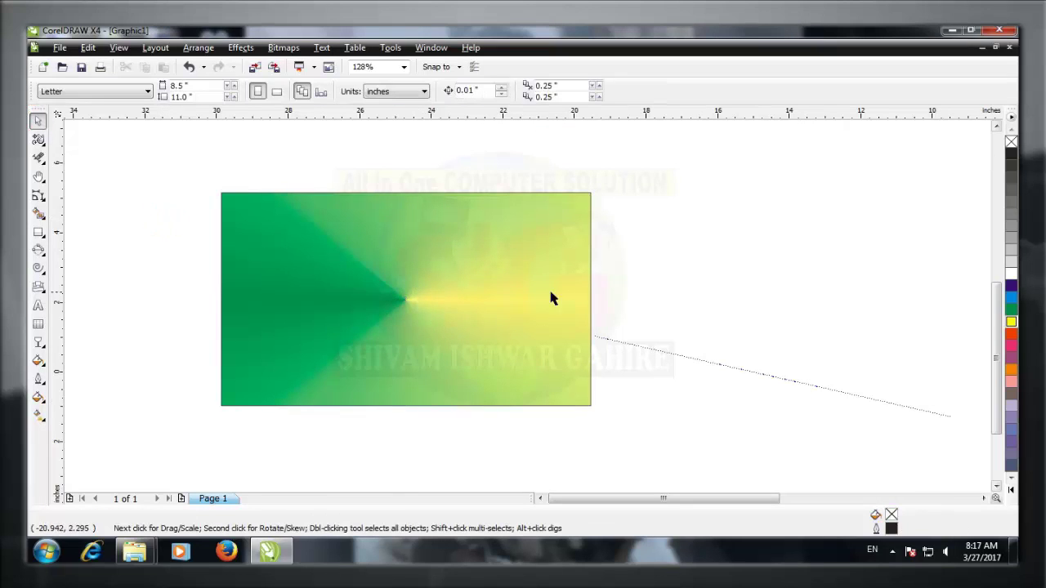
left_click(516, 294)
left_click(663, 283)
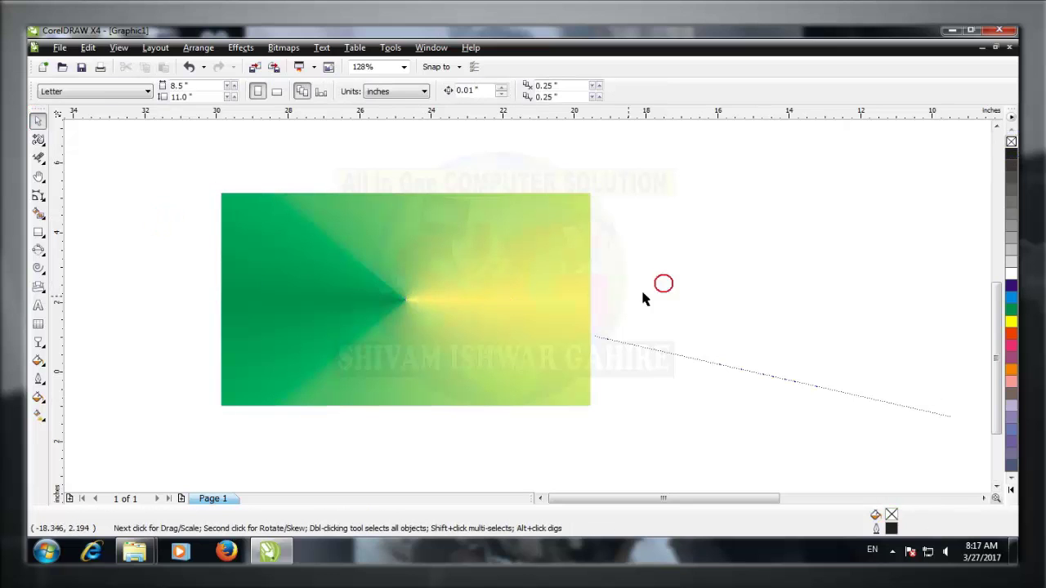
left_click_drag(404, 317, 429, 332)
scroll(430, 332, "up", 2)
scroll(674, 306, "up", 1)
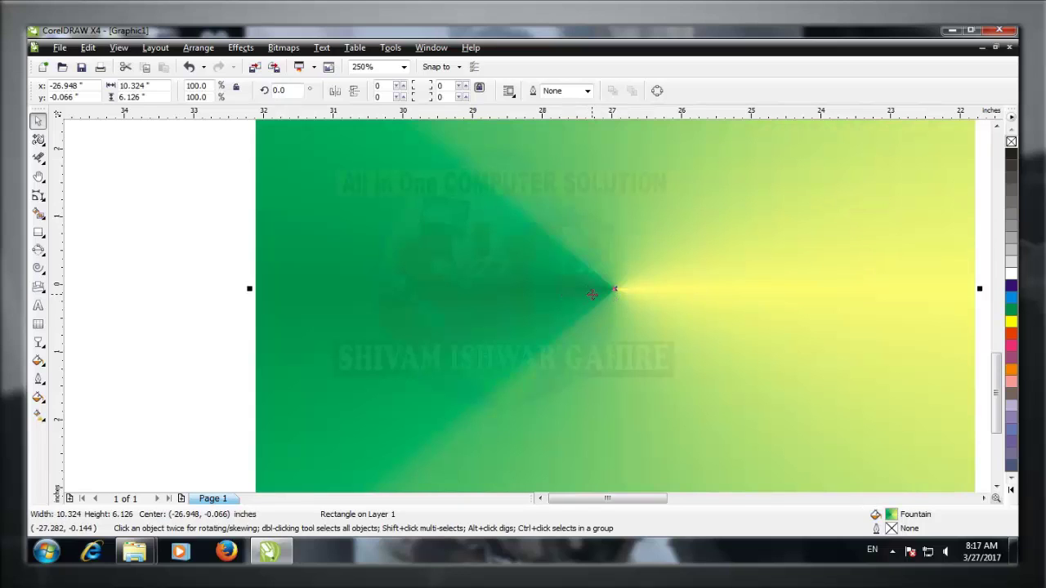
scroll(592, 294, "down", 1)
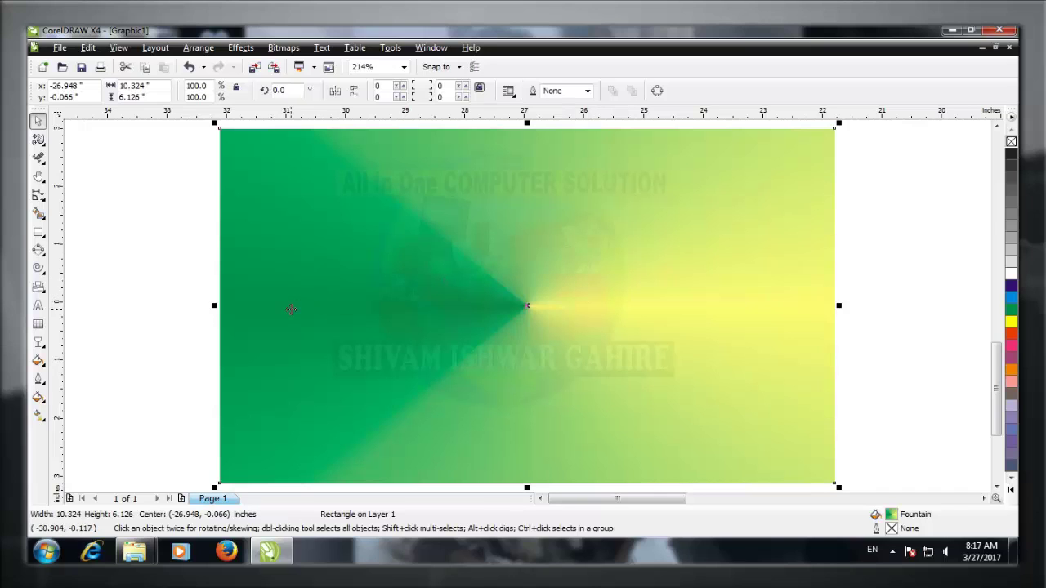
key("Delete")
Choose the Interactive Fill tool from the fill flyout.
left_click(37, 398)
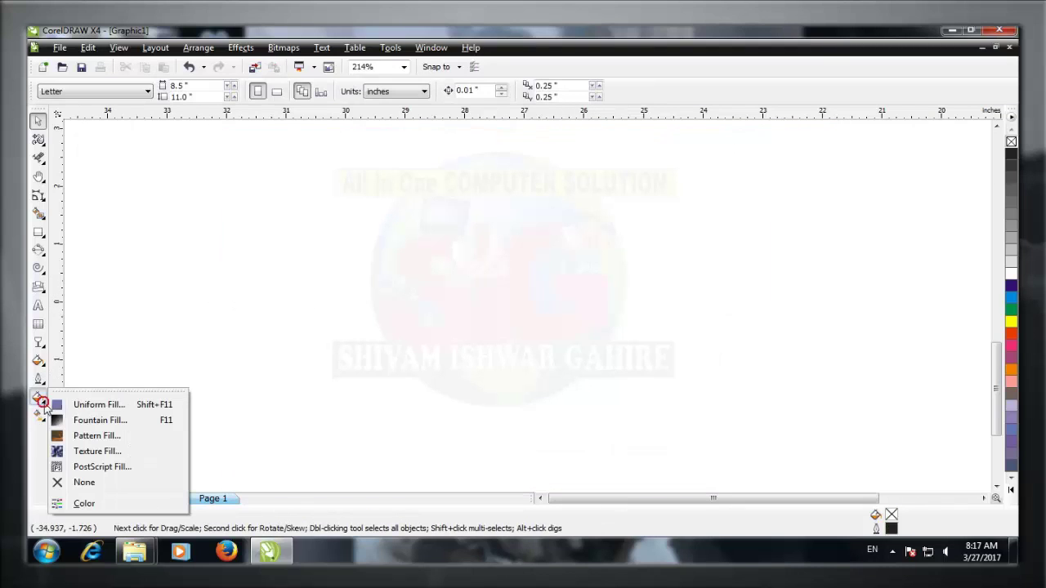
left_click(40, 416)
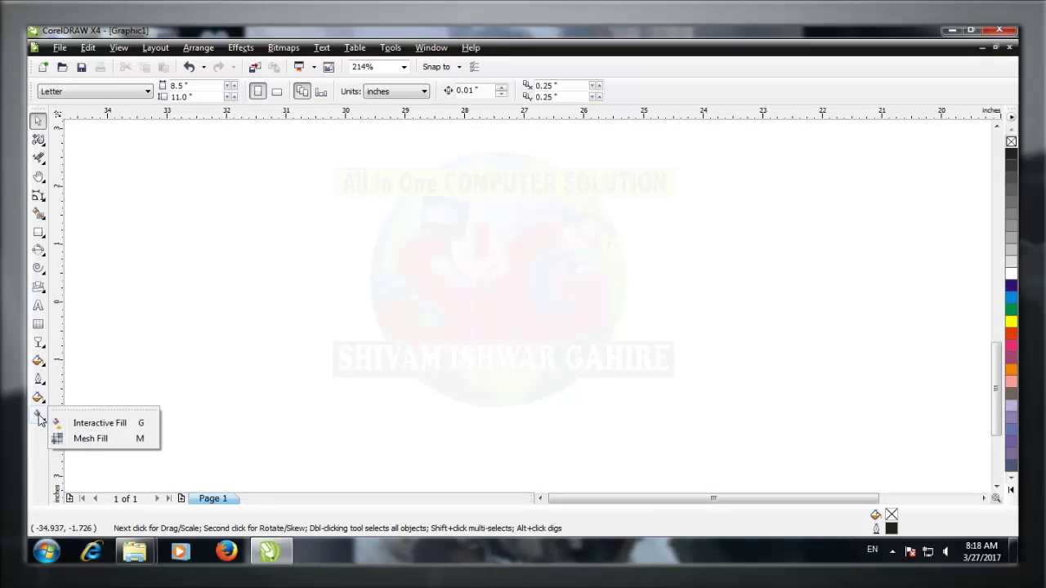
left_click(39, 418)
left_click(43, 420)
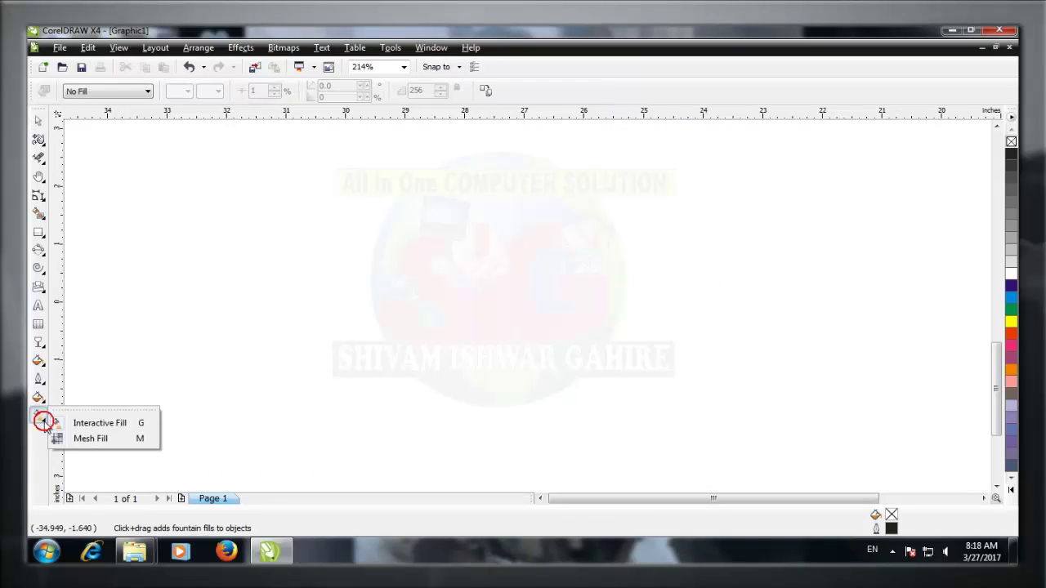
left_click(892, 547)
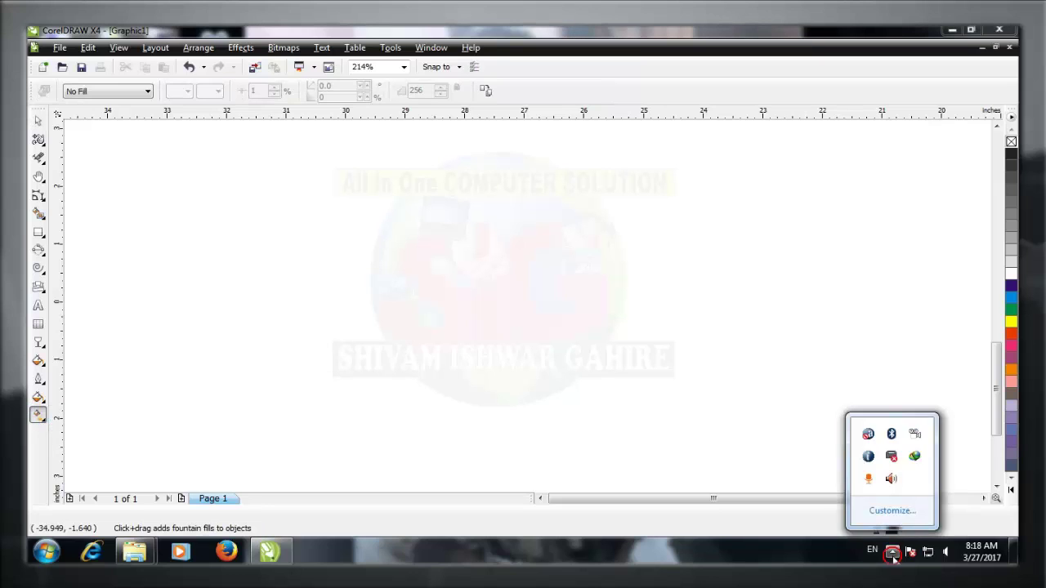
left_click(44, 423)
left_click(44, 422)
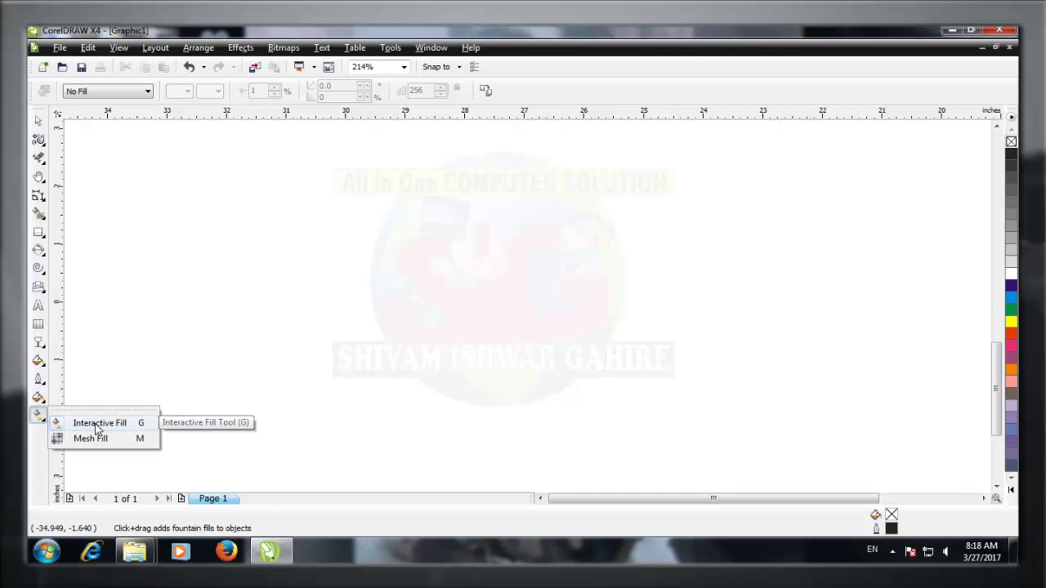
left_click(97, 426)
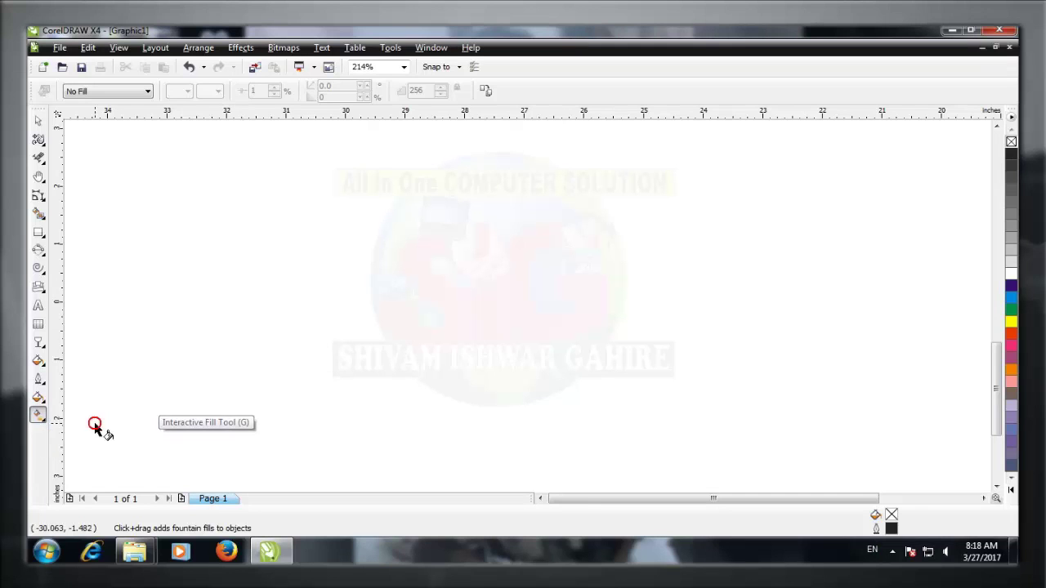
Draw a rectangle near the page centre and fill it red, undoing an extra rectangle.
left_click(38, 232)
mouse_move(273, 199)
left_mouse_down()
mouse_move(325, 286)
mouse_move(572, 414)
left_mouse_up()
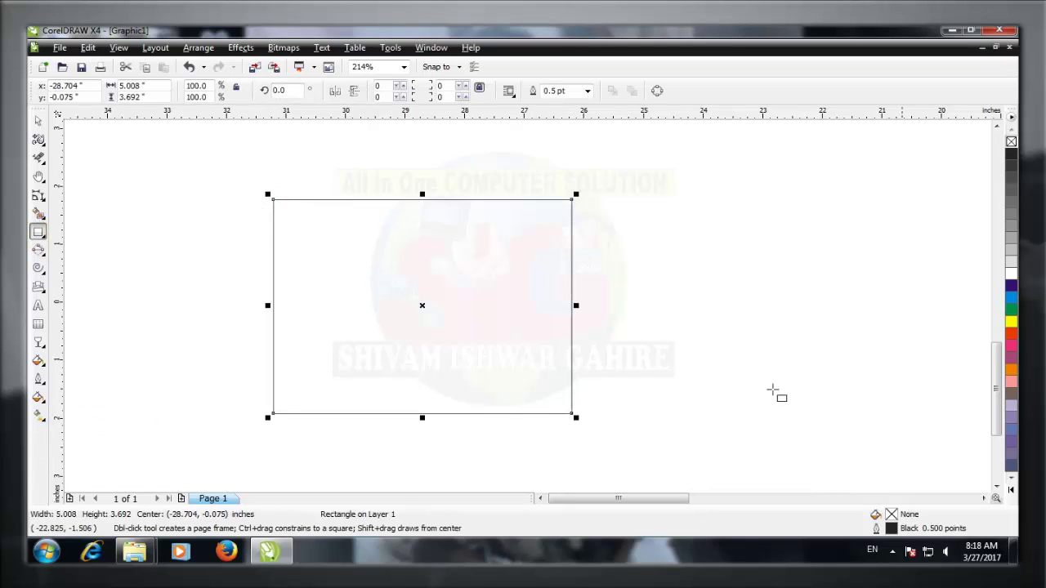
left_click(1011, 333)
left_click_drag(190, 169, 515, 368)
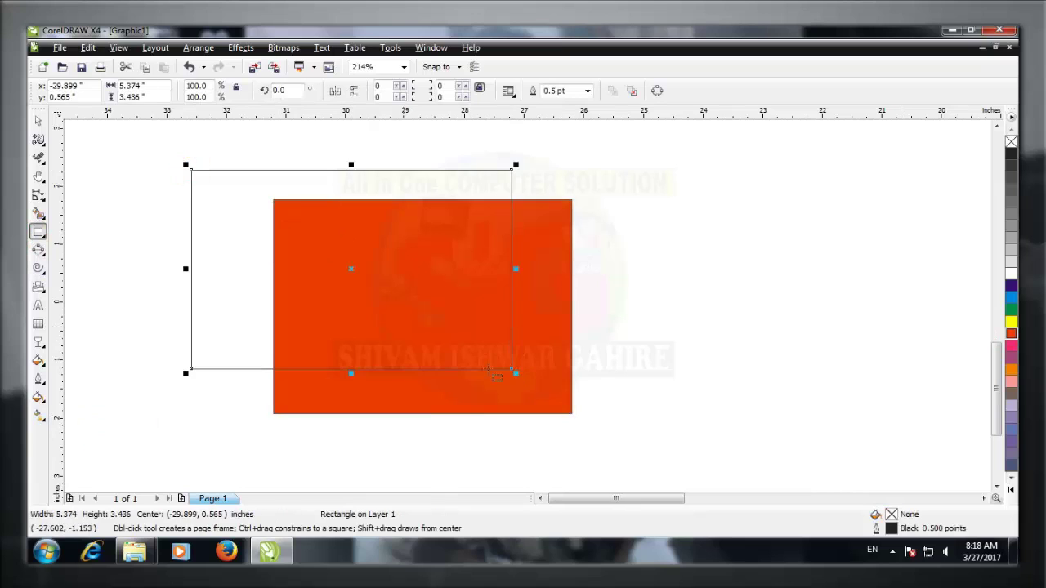
key("ctrl+z")
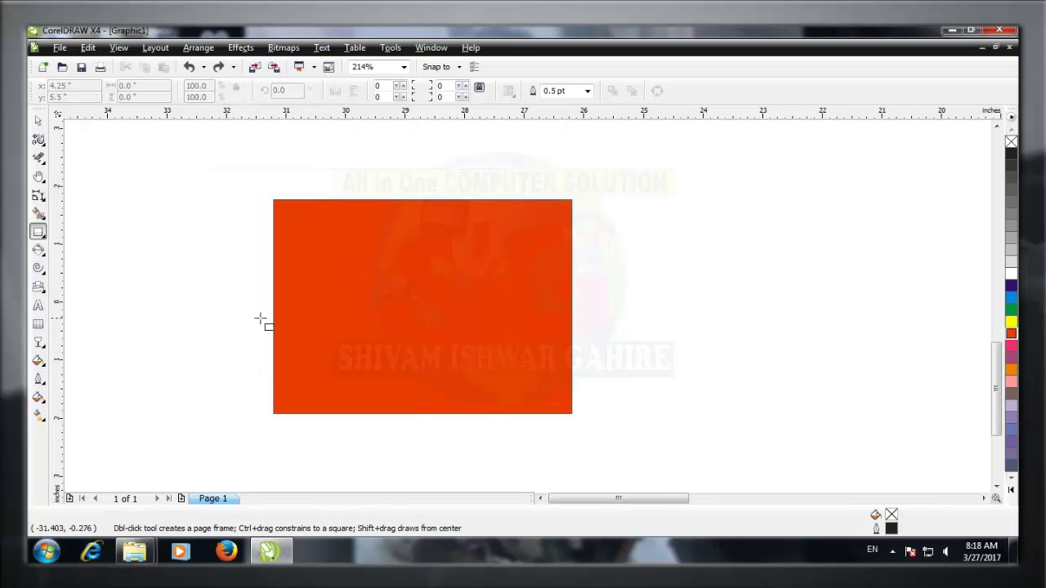
Delete the red rectangle and draw a new rectangle at the upper left.
left_click(38, 120)
left_click(315, 242)
key("Delete")
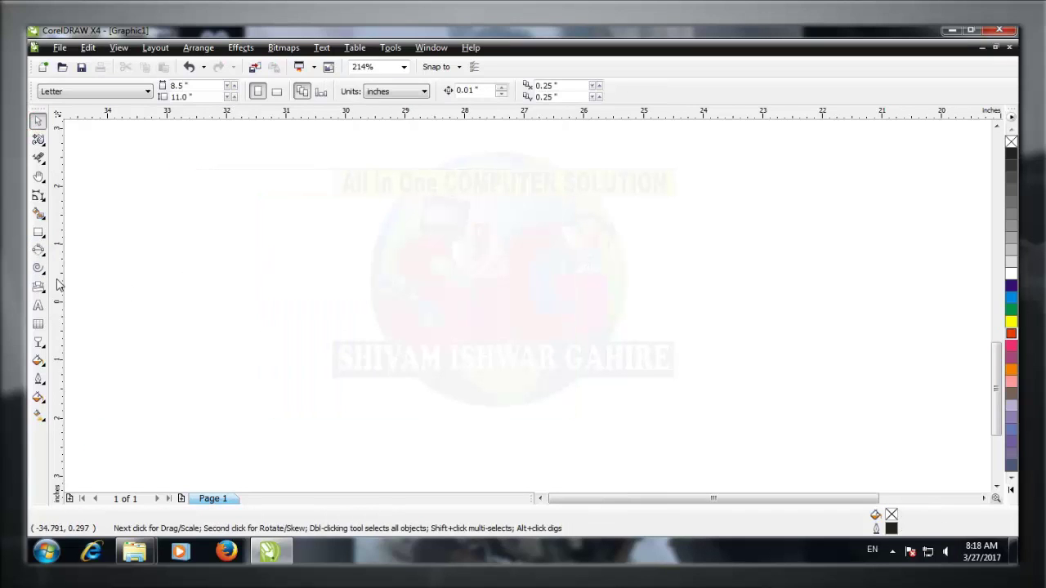
left_click(38, 232)
left_click_drag(138, 209, 353, 365)
Drag a linear fountain fill across the rectangle with the Interactive Fill tool, trying several directions.
left_click(37, 398)
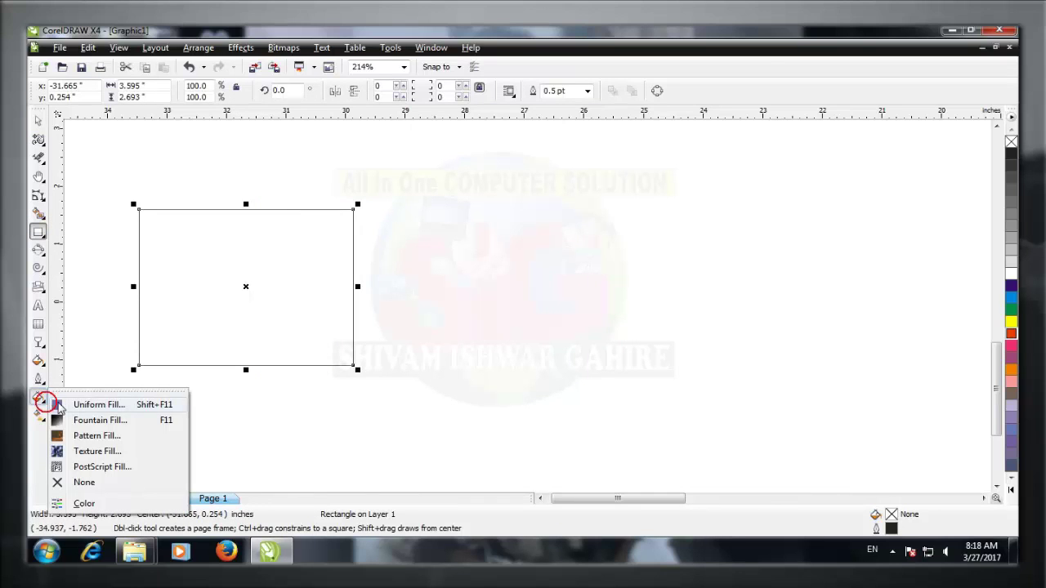
mouse_move(39, 388)
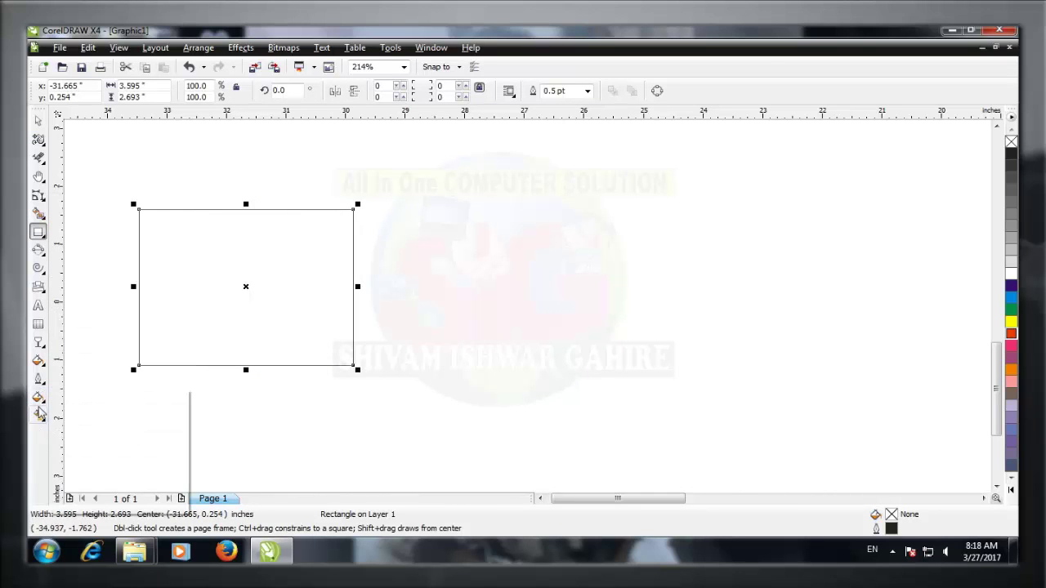
left_click(38, 415)
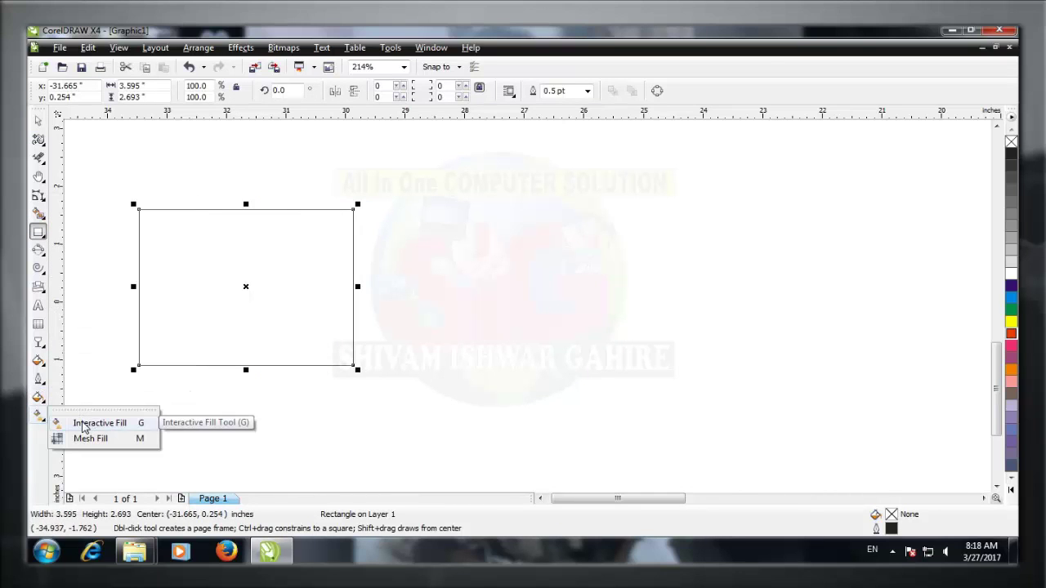
left_click(90, 423)
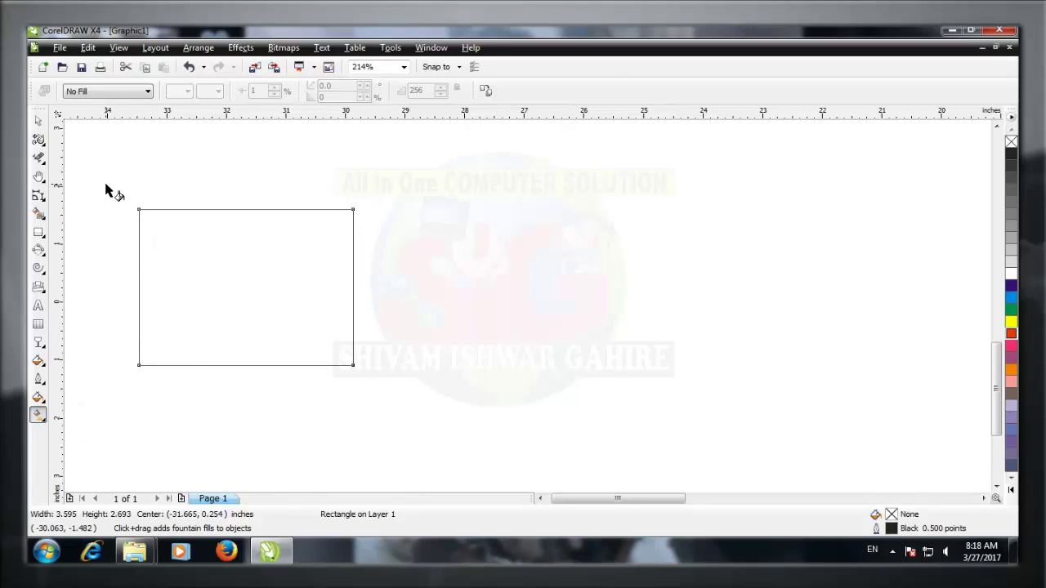
left_click_drag(105, 183, 383, 350)
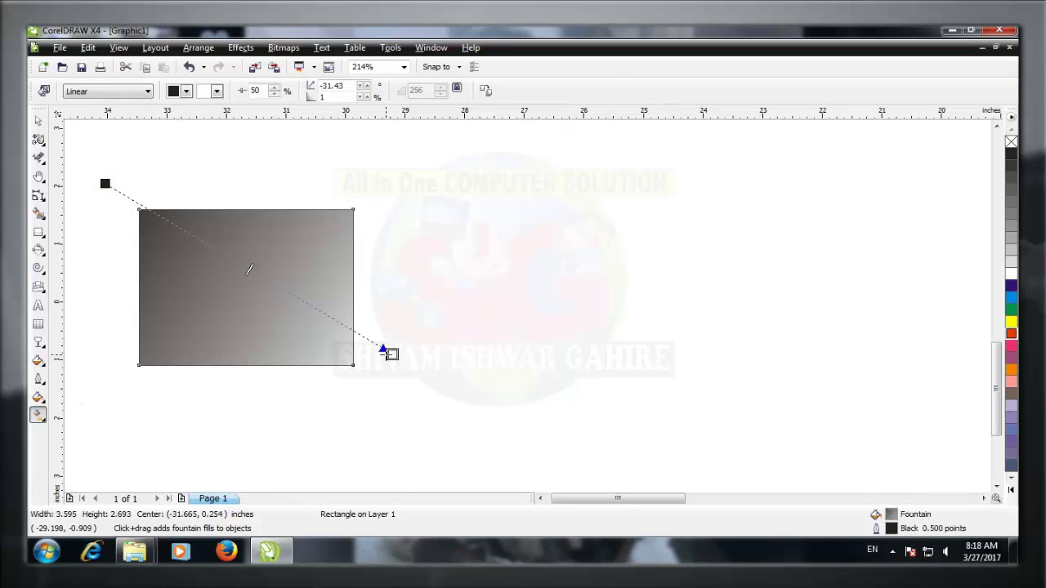
left_click_drag(450, 271, 189, 290)
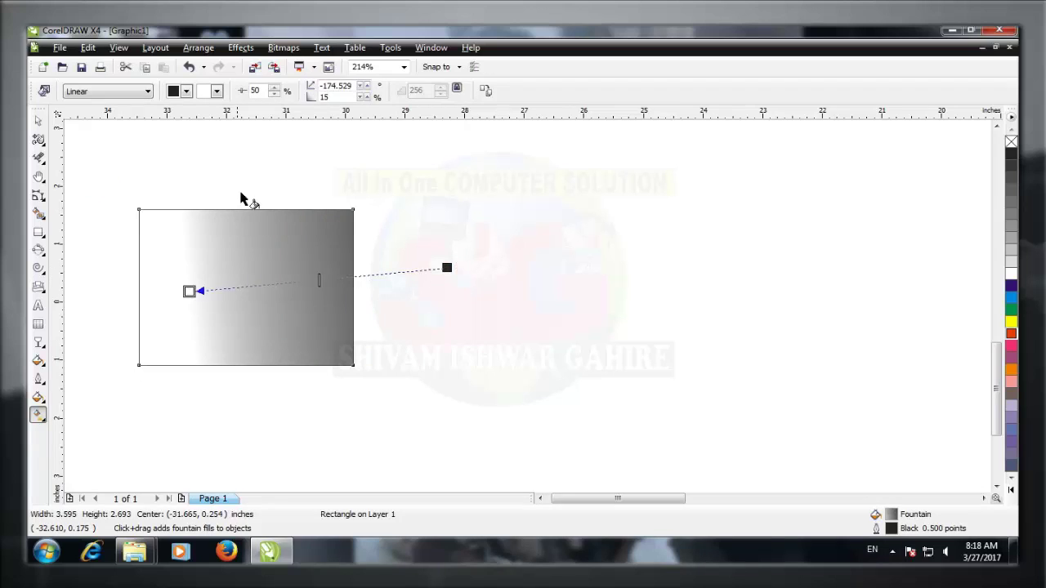
left_click_drag(235, 171, 234, 314)
left_click_drag(247, 443, 269, 304)
left_click_drag(411, 271, 227, 259)
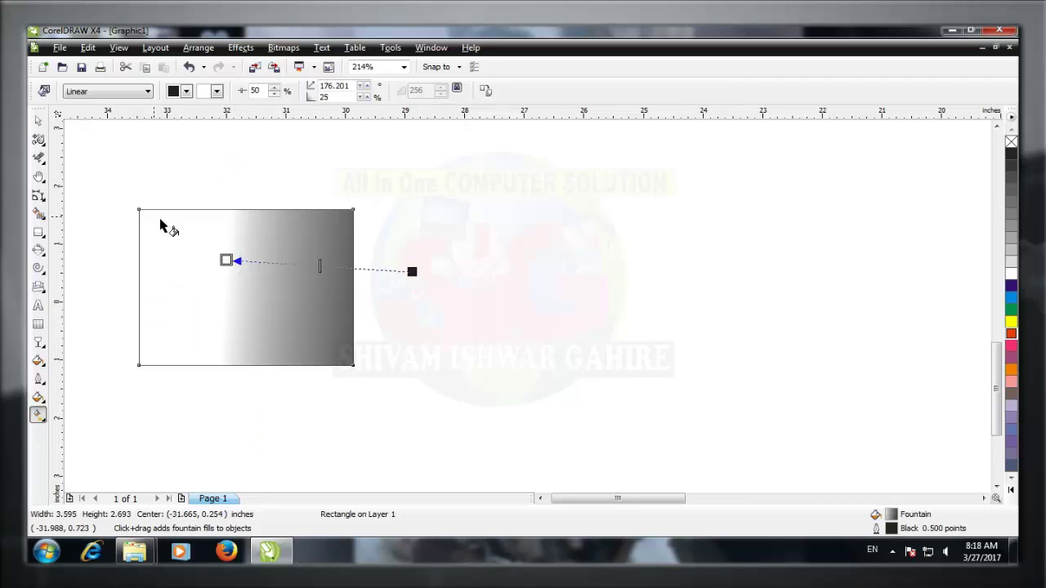
left_click_drag(132, 196, 277, 306)
Set the fountain fill's start colour to pink and end colour to grey-olive.
left_click(186, 91)
left_click(187, 142)
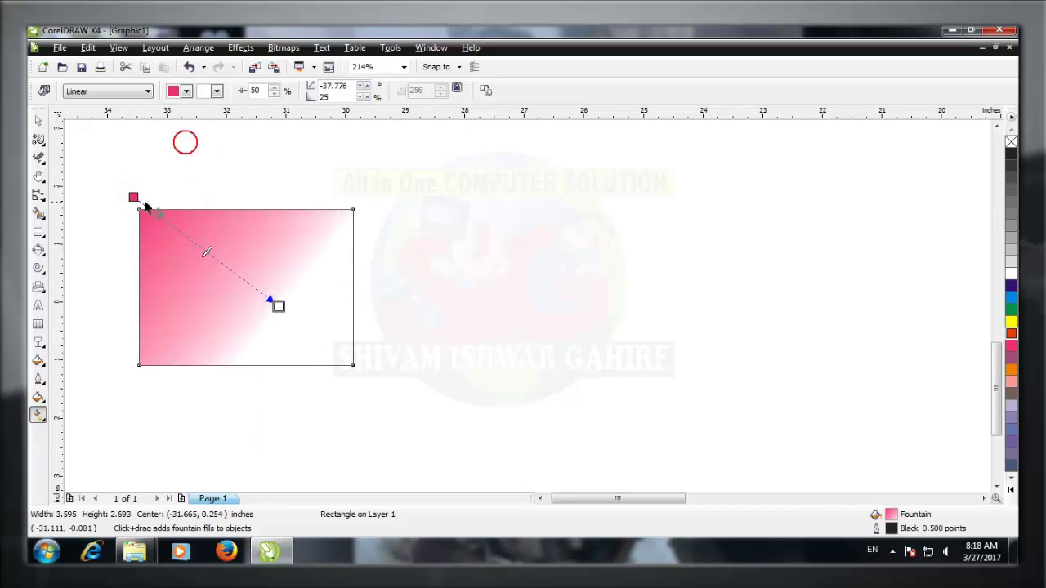
left_click_drag(133, 197, 133, 205)
left_click(217, 91)
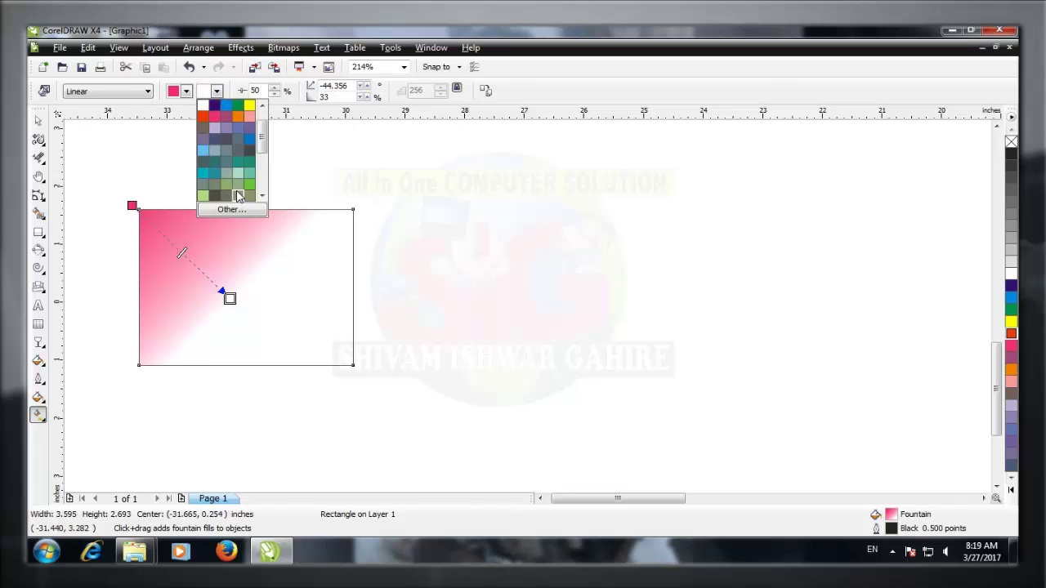
left_click(236, 191)
Redraw the fill vector so pink on the left blends into olive on the right, then delete the rectangle.
left_click_drag(444, 289, 166, 296)
left_click_drag(301, 179, 257, 404)
left_click_drag(98, 345, 563, 157)
left_click_drag(388, 228, 182, 283)
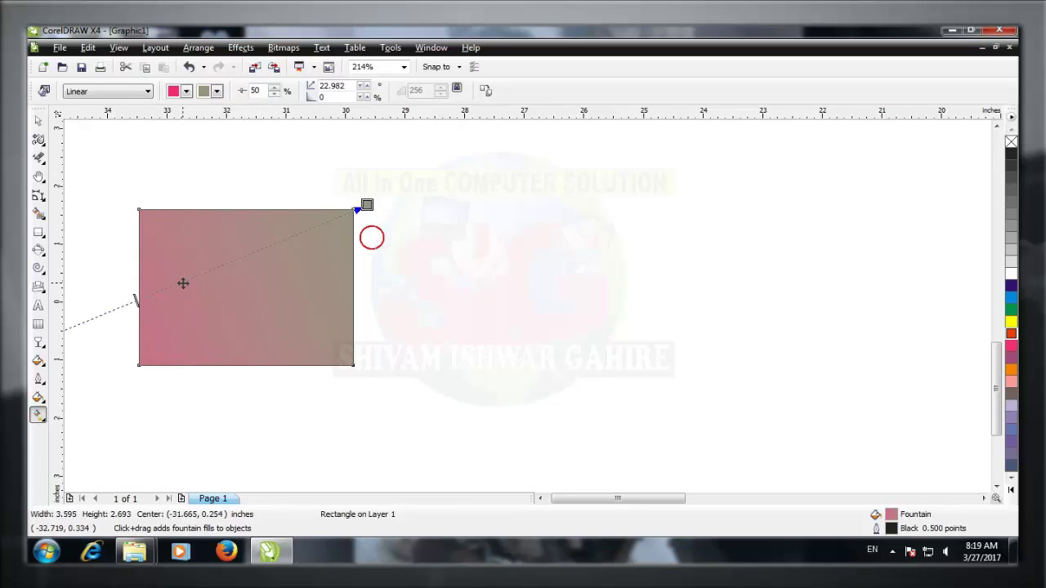
left_click_drag(252, 243, 316, 230)
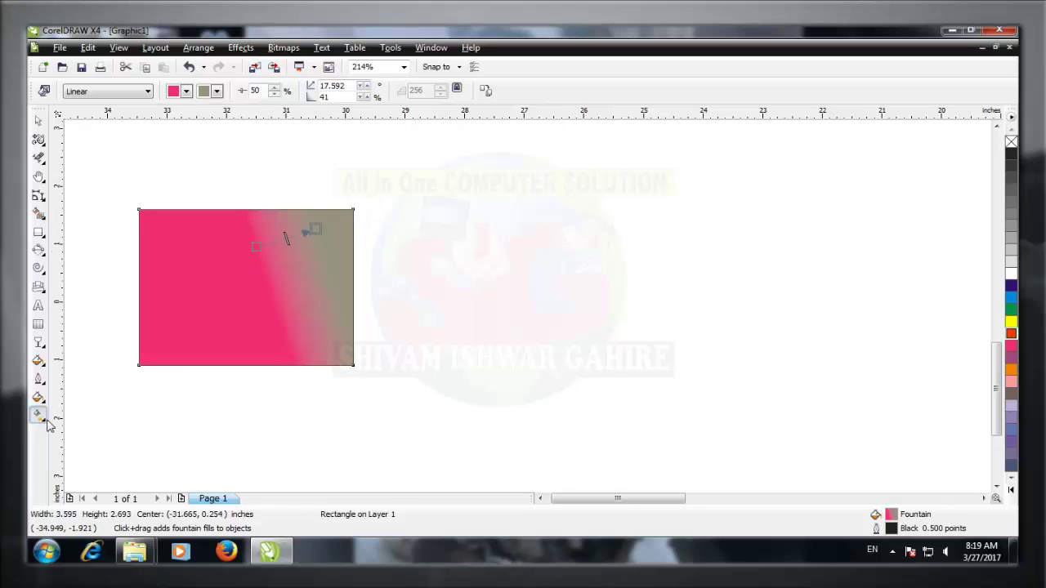
left_click(36, 117)
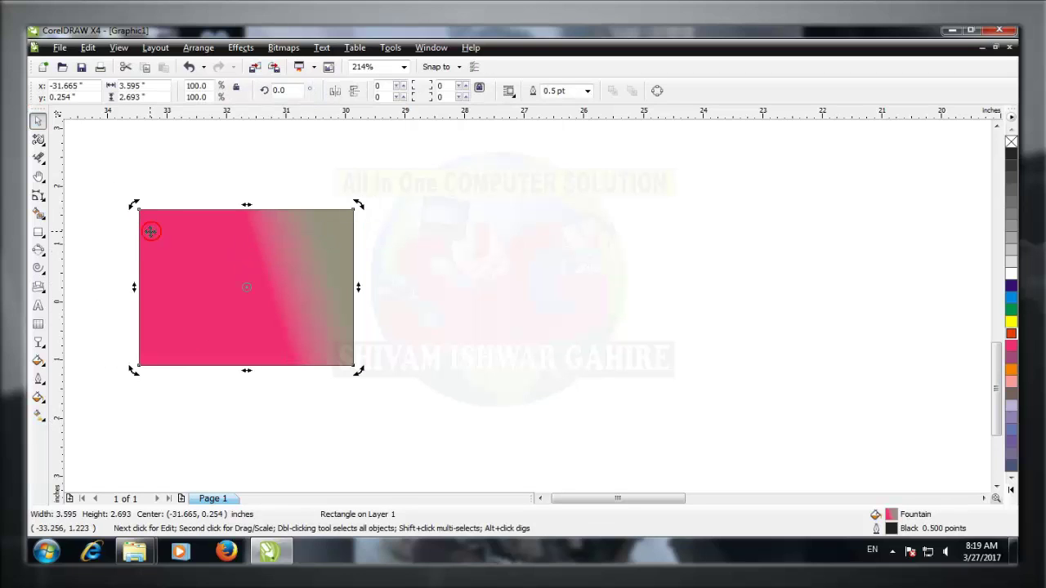
key("Delete")
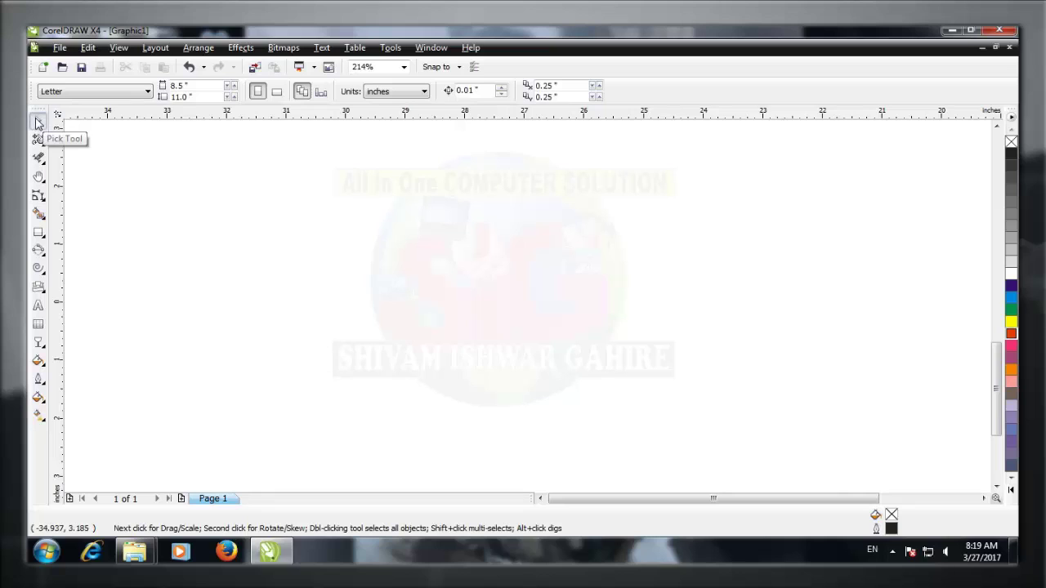
Draw a large rectangle across the page.
left_click(38, 121)
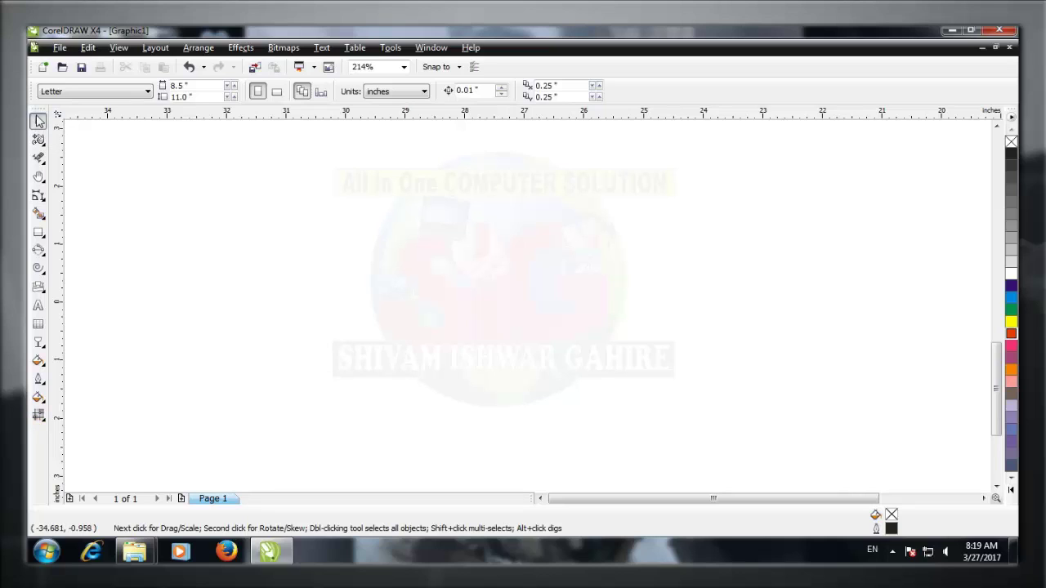
left_click(38, 415)
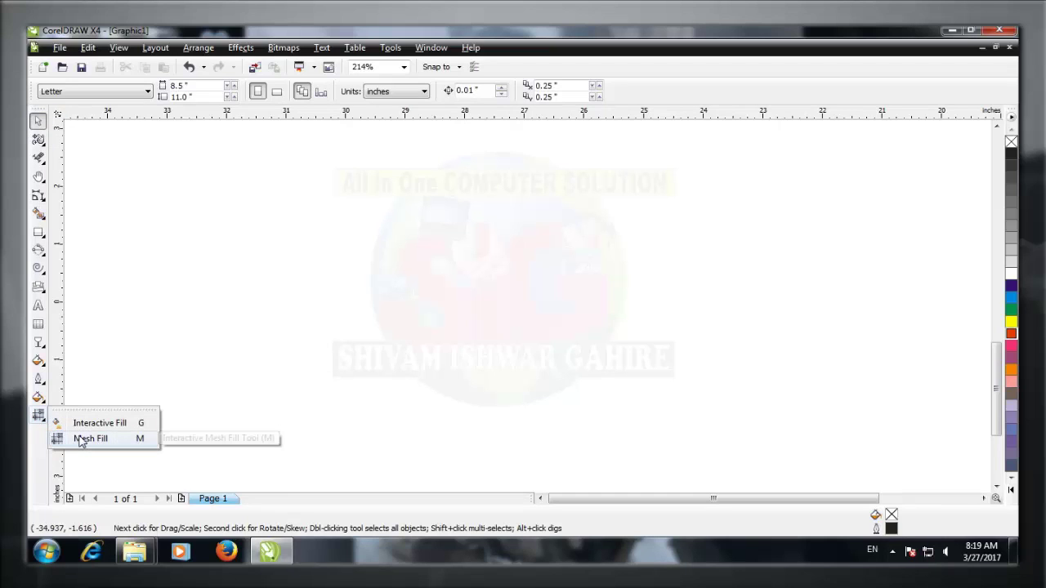
left_click(78, 440)
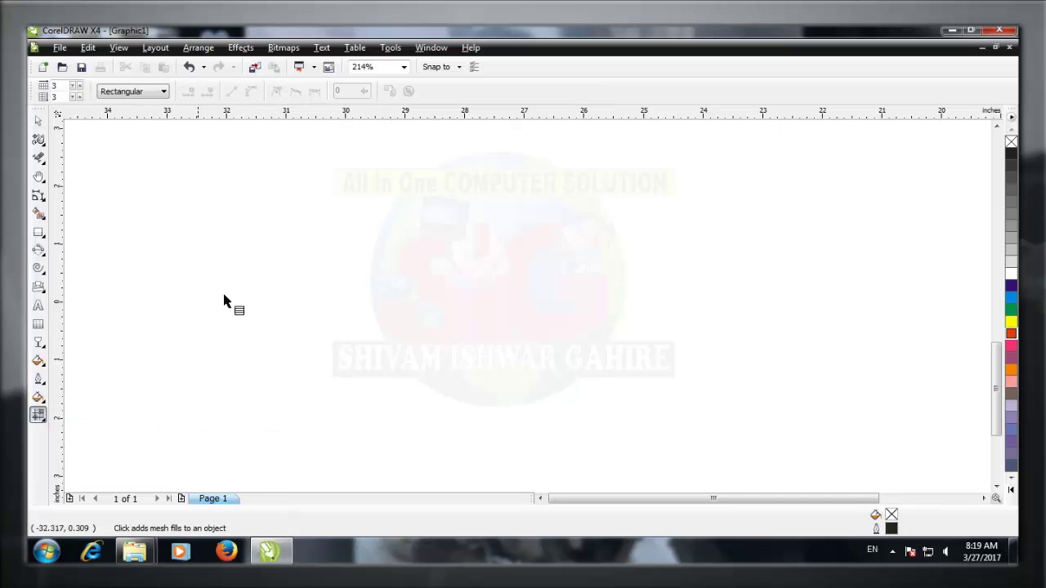
left_click(38, 232)
left_click_drag(170, 161, 537, 404)
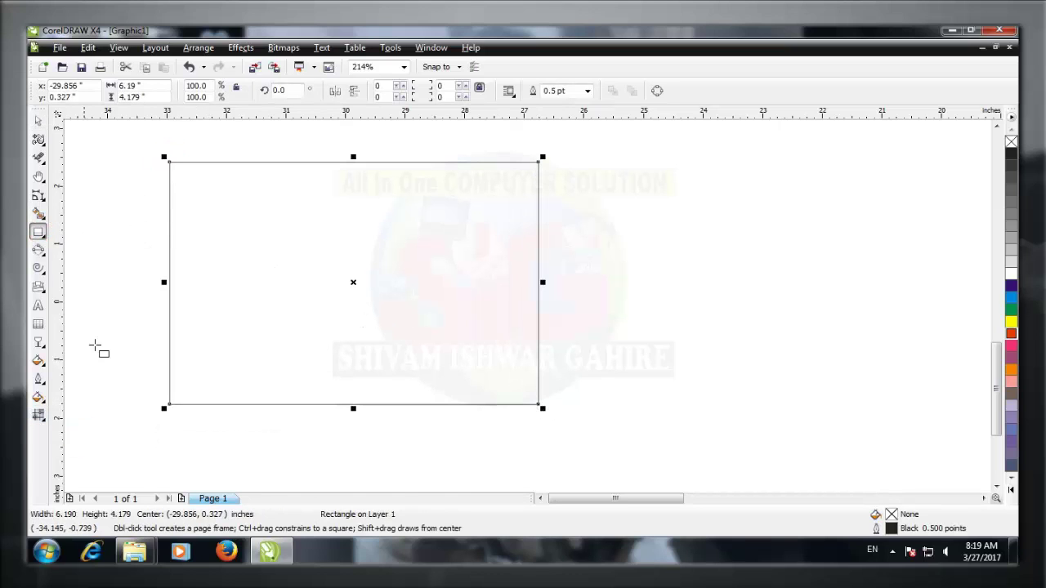
Apply a 3x3 mesh fill and bend the inner node, left edge and top edge into curves.
left_click(44, 420)
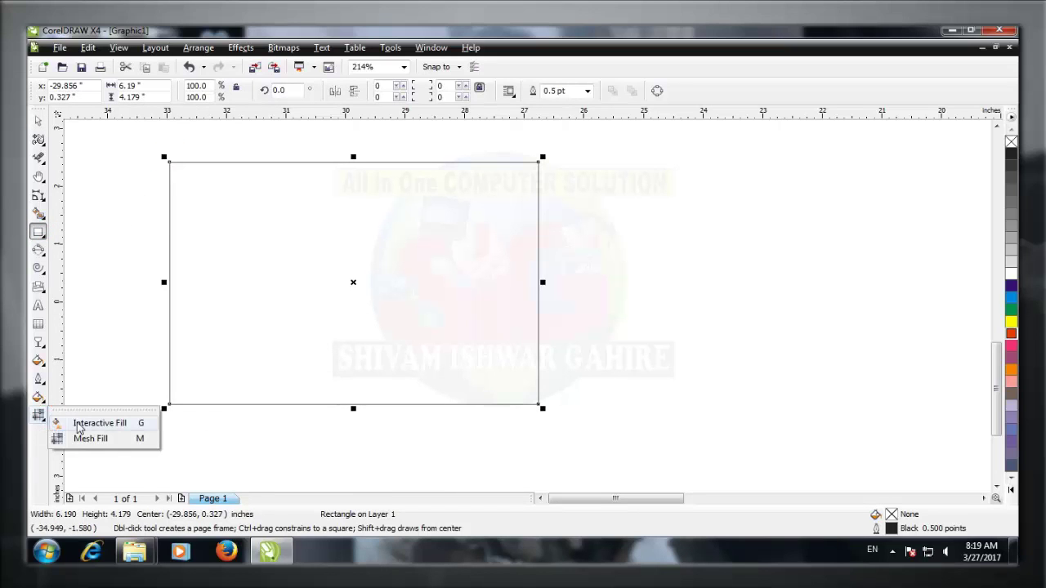
left_click(90, 439)
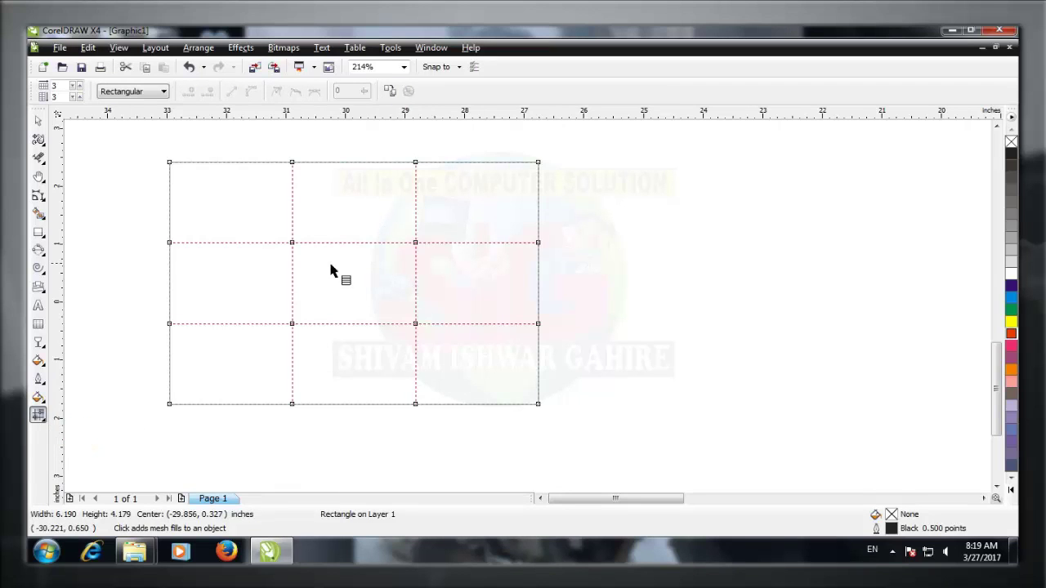
left_click(415, 242)
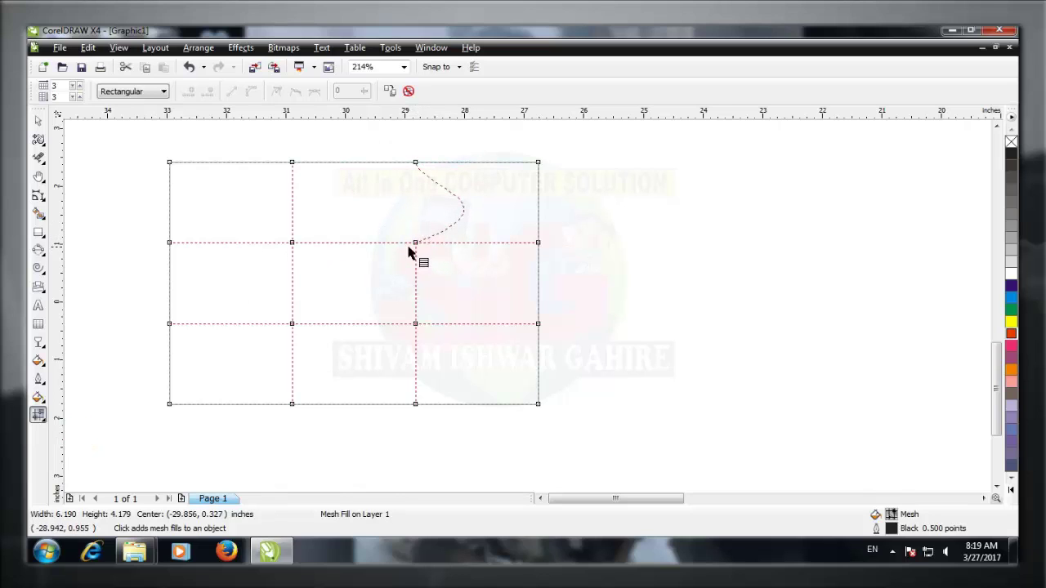
left_click_drag(292, 246, 280, 257)
left_click_drag(171, 244, 205, 240)
left_click(292, 162)
left_click_drag(295, 164, 298, 196)
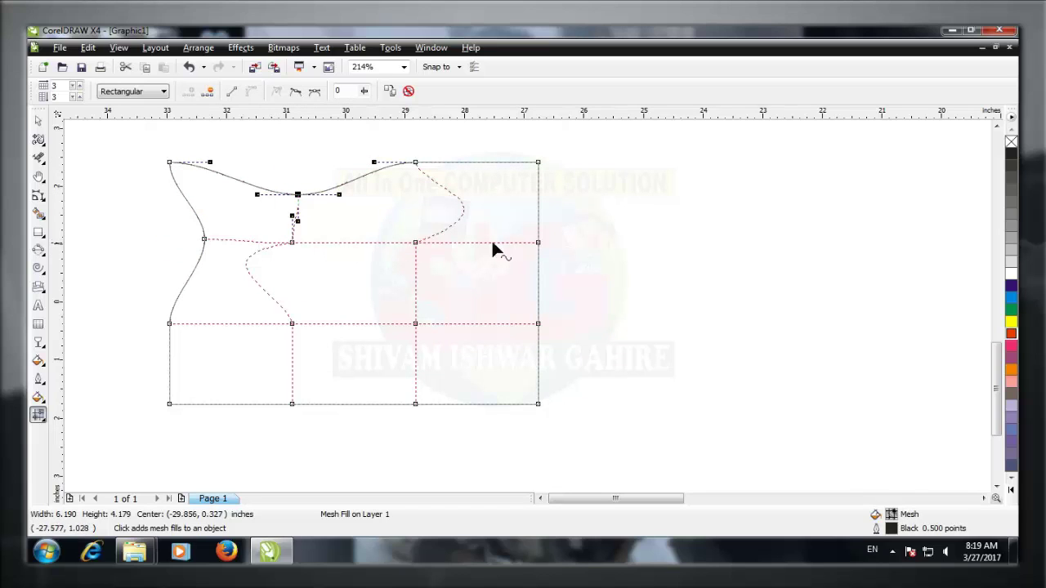
Pull the inner node, bottom-left and top-right corners, and right-middle node inward, then select the shape.
left_click_drag(416, 245, 360, 274)
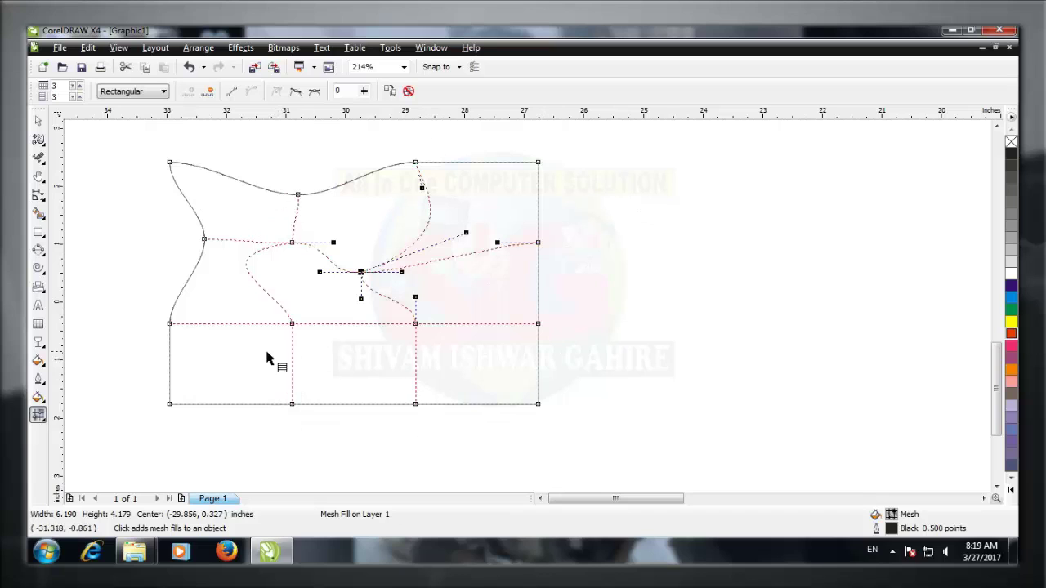
left_click_drag(171, 405, 217, 352)
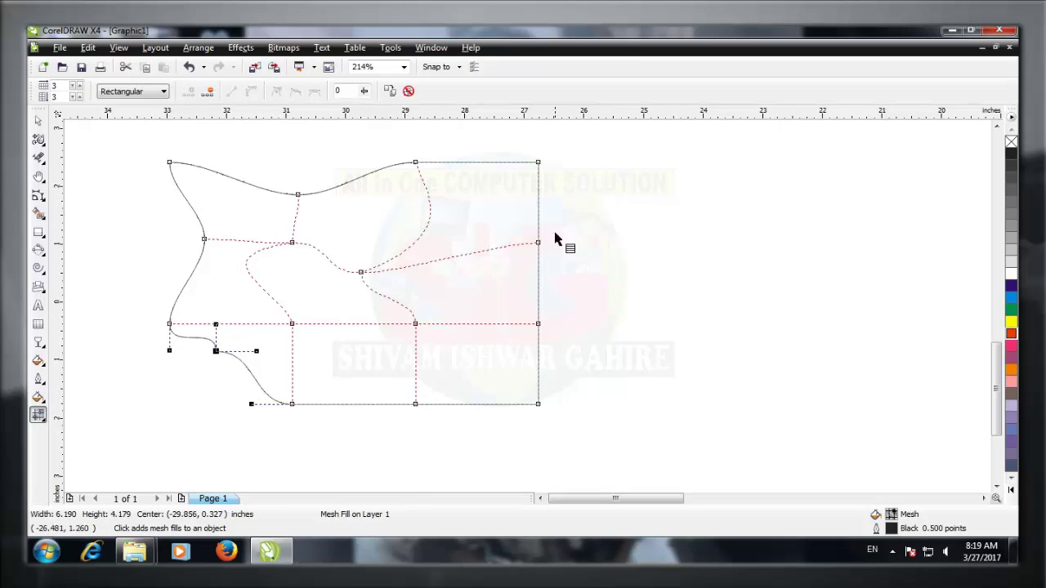
left_click_drag(538, 163, 474, 216)
left_click_drag(537, 324, 486, 312)
left_click(36, 122)
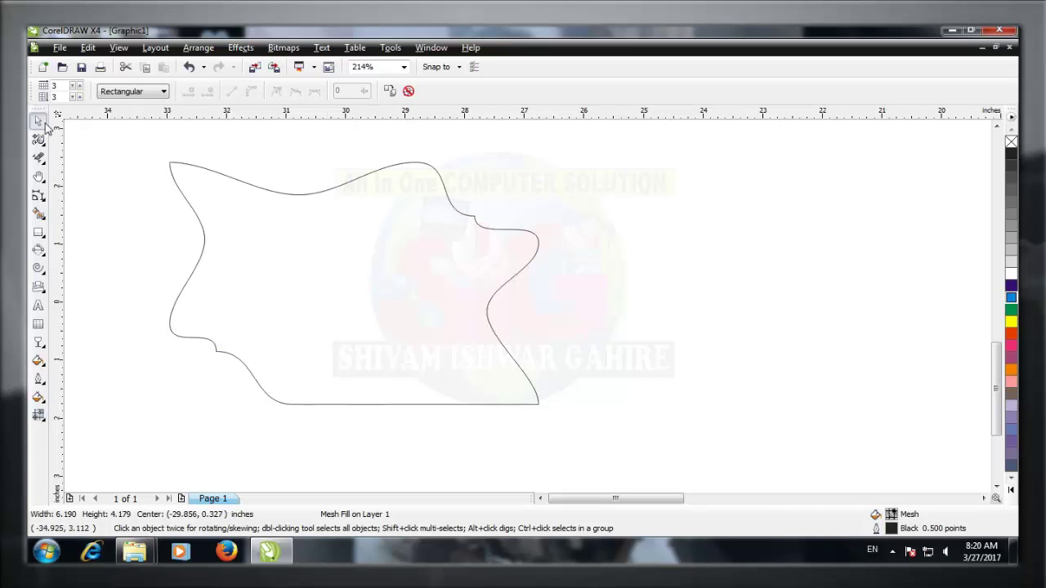
left_click_drag(136, 152, 569, 478)
Delete the warped mesh shape and minimize the CorelDRAW window.
key("Delete")
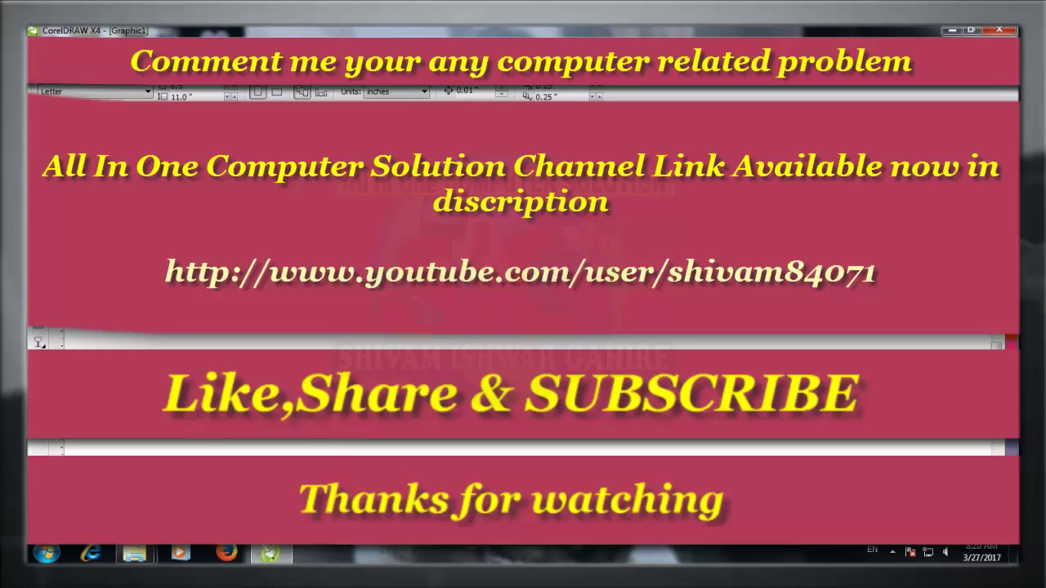
left_click(952, 30)
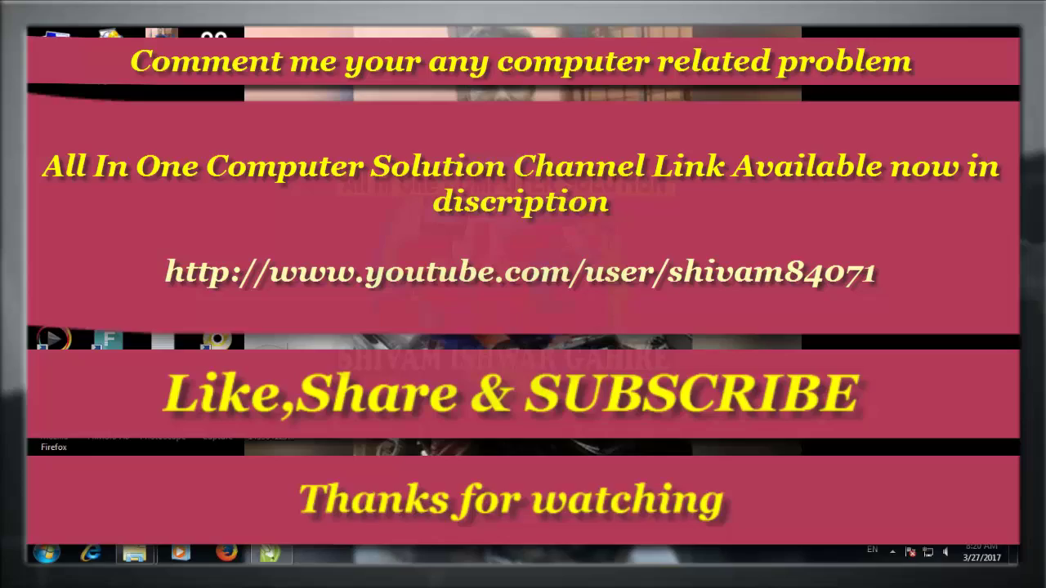